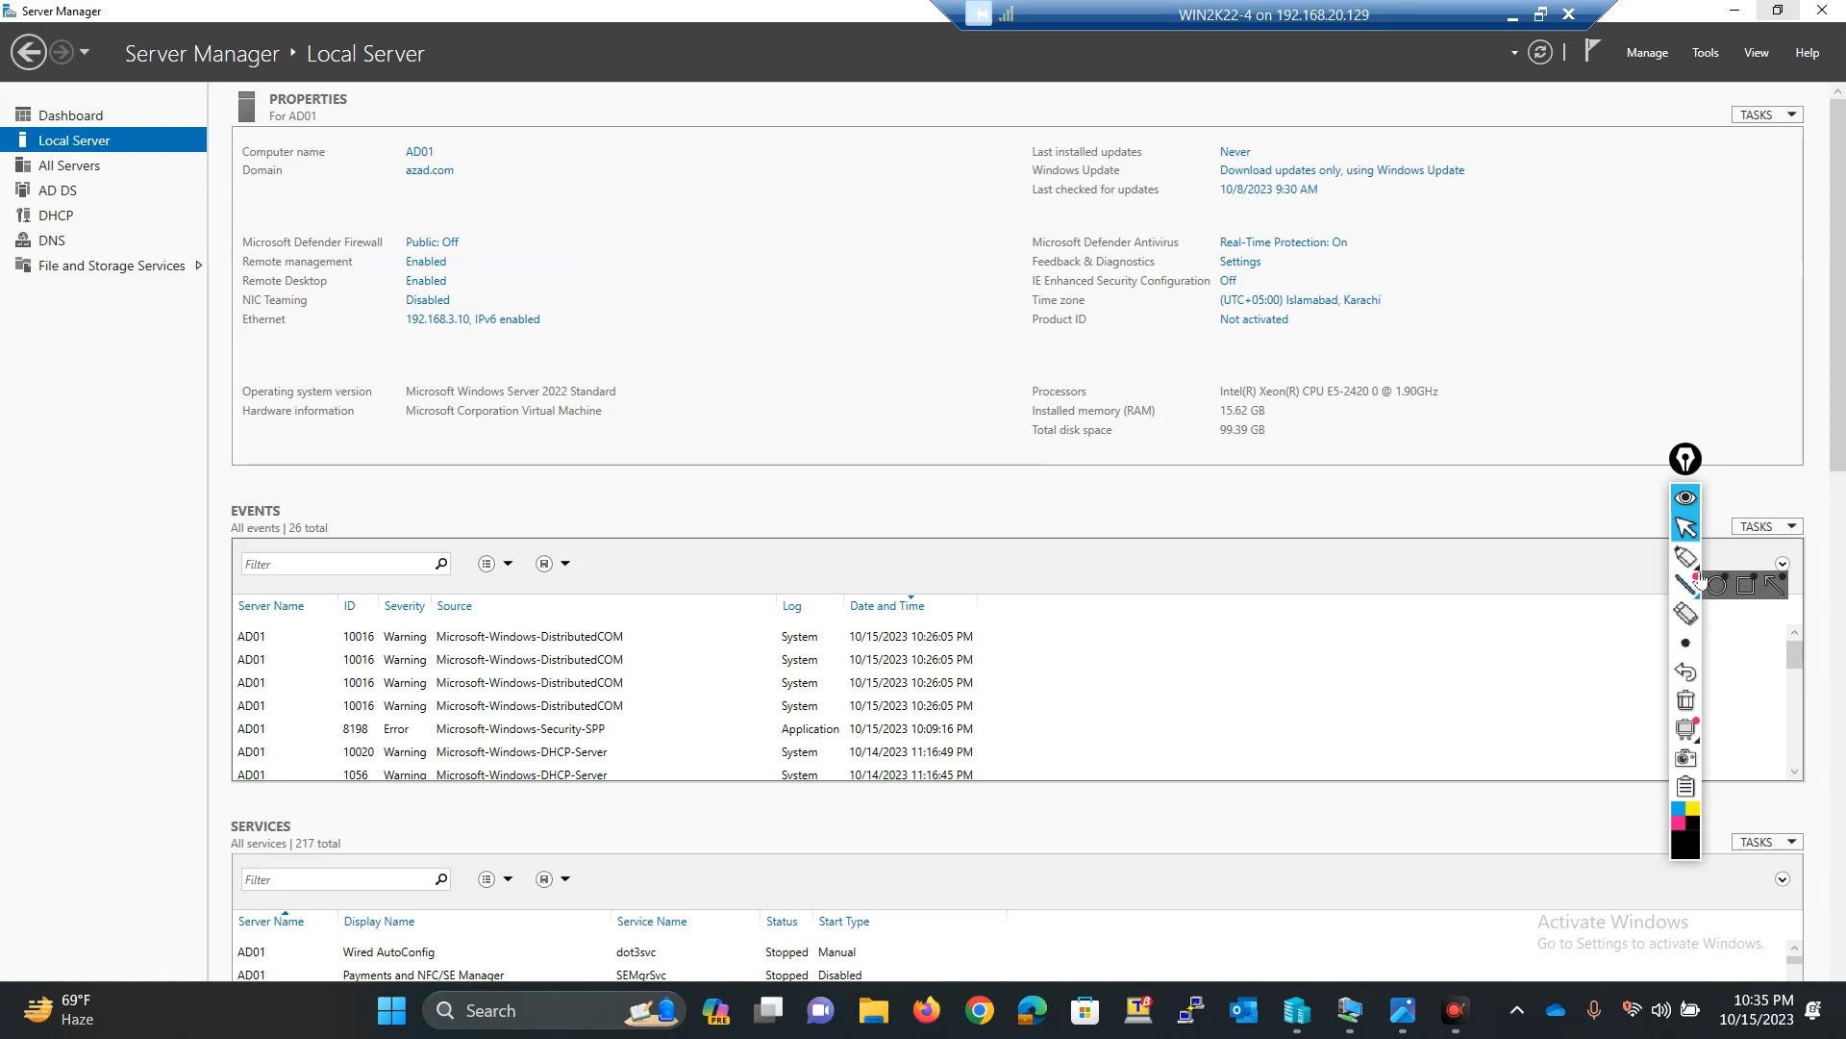
pyautogui.click(1671, 560)
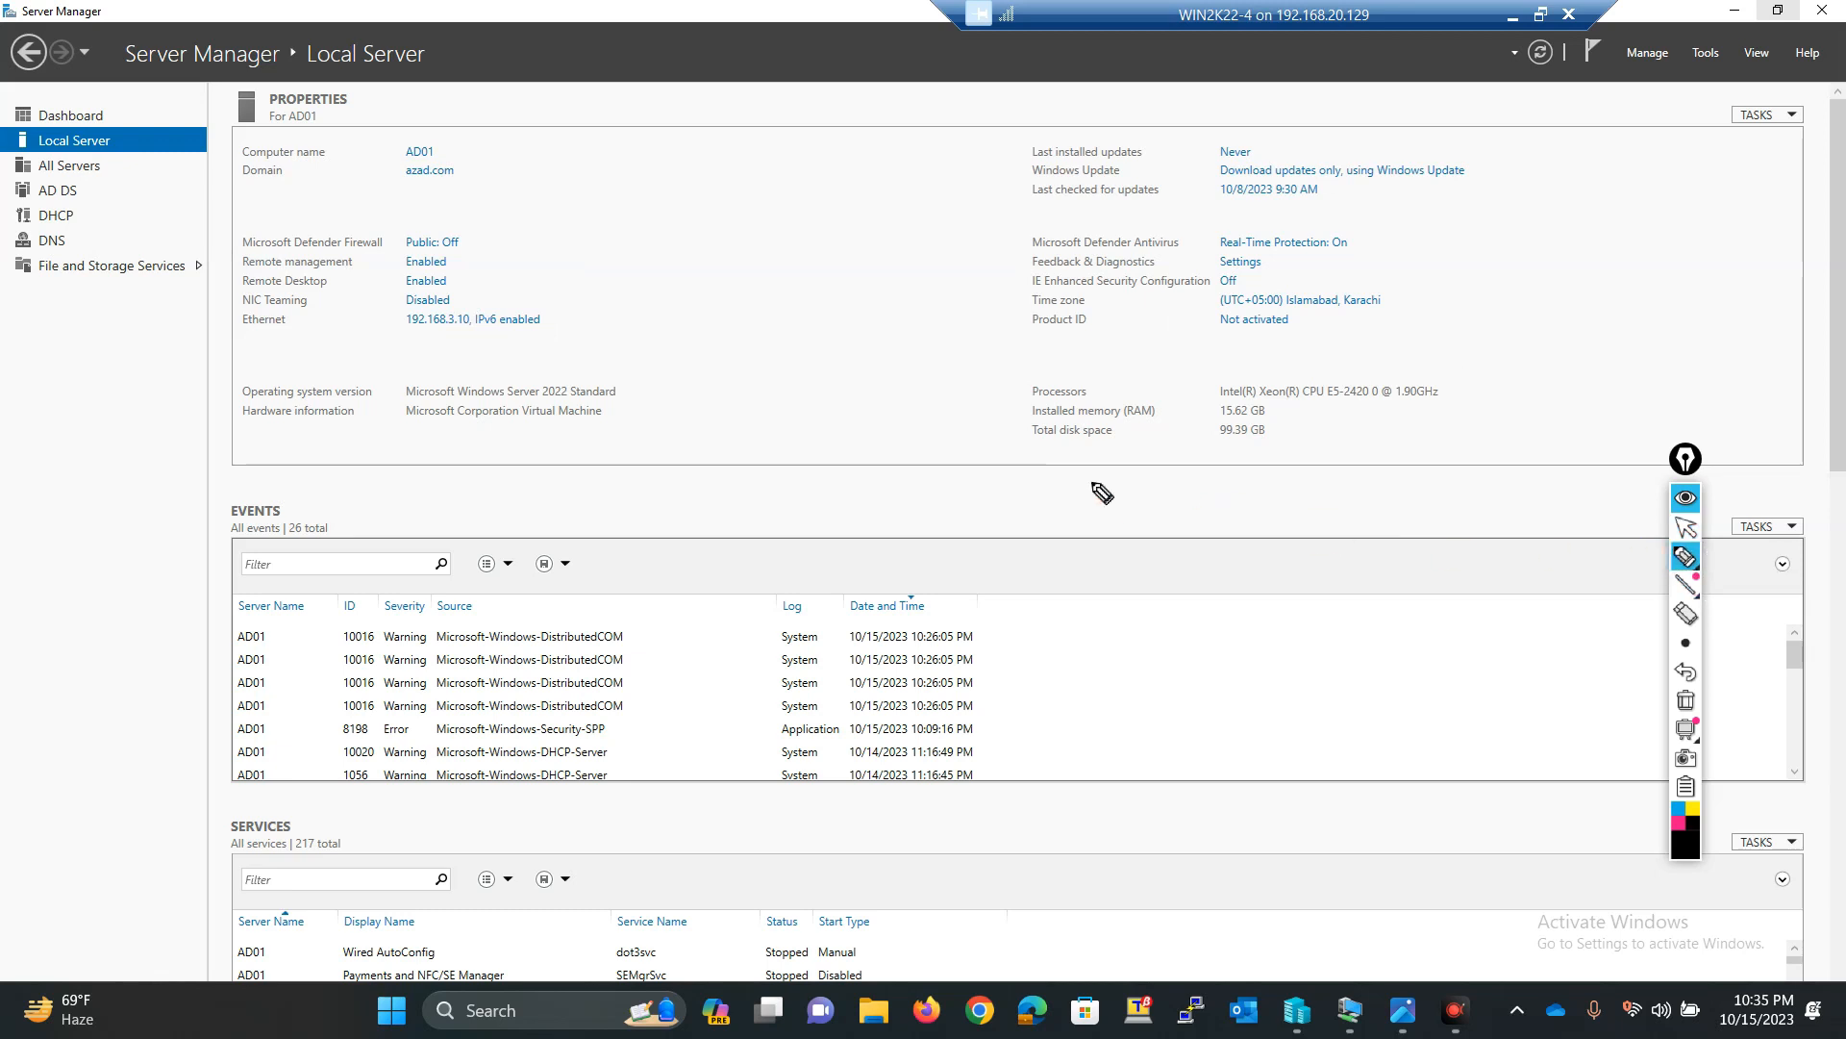
pyautogui.moveTo(573, 305)
pyautogui.mouseDown()
pyautogui.moveTo(412, 315)
pyautogui.moveTo(394, 358)
pyautogui.moveTo(466, 368)
pyautogui.moveTo(560, 346)
pyautogui.moveTo(572, 309)
pyautogui.moveTo(476, 306)
pyautogui.moveTo(774, 175)
pyautogui.mouseUp()
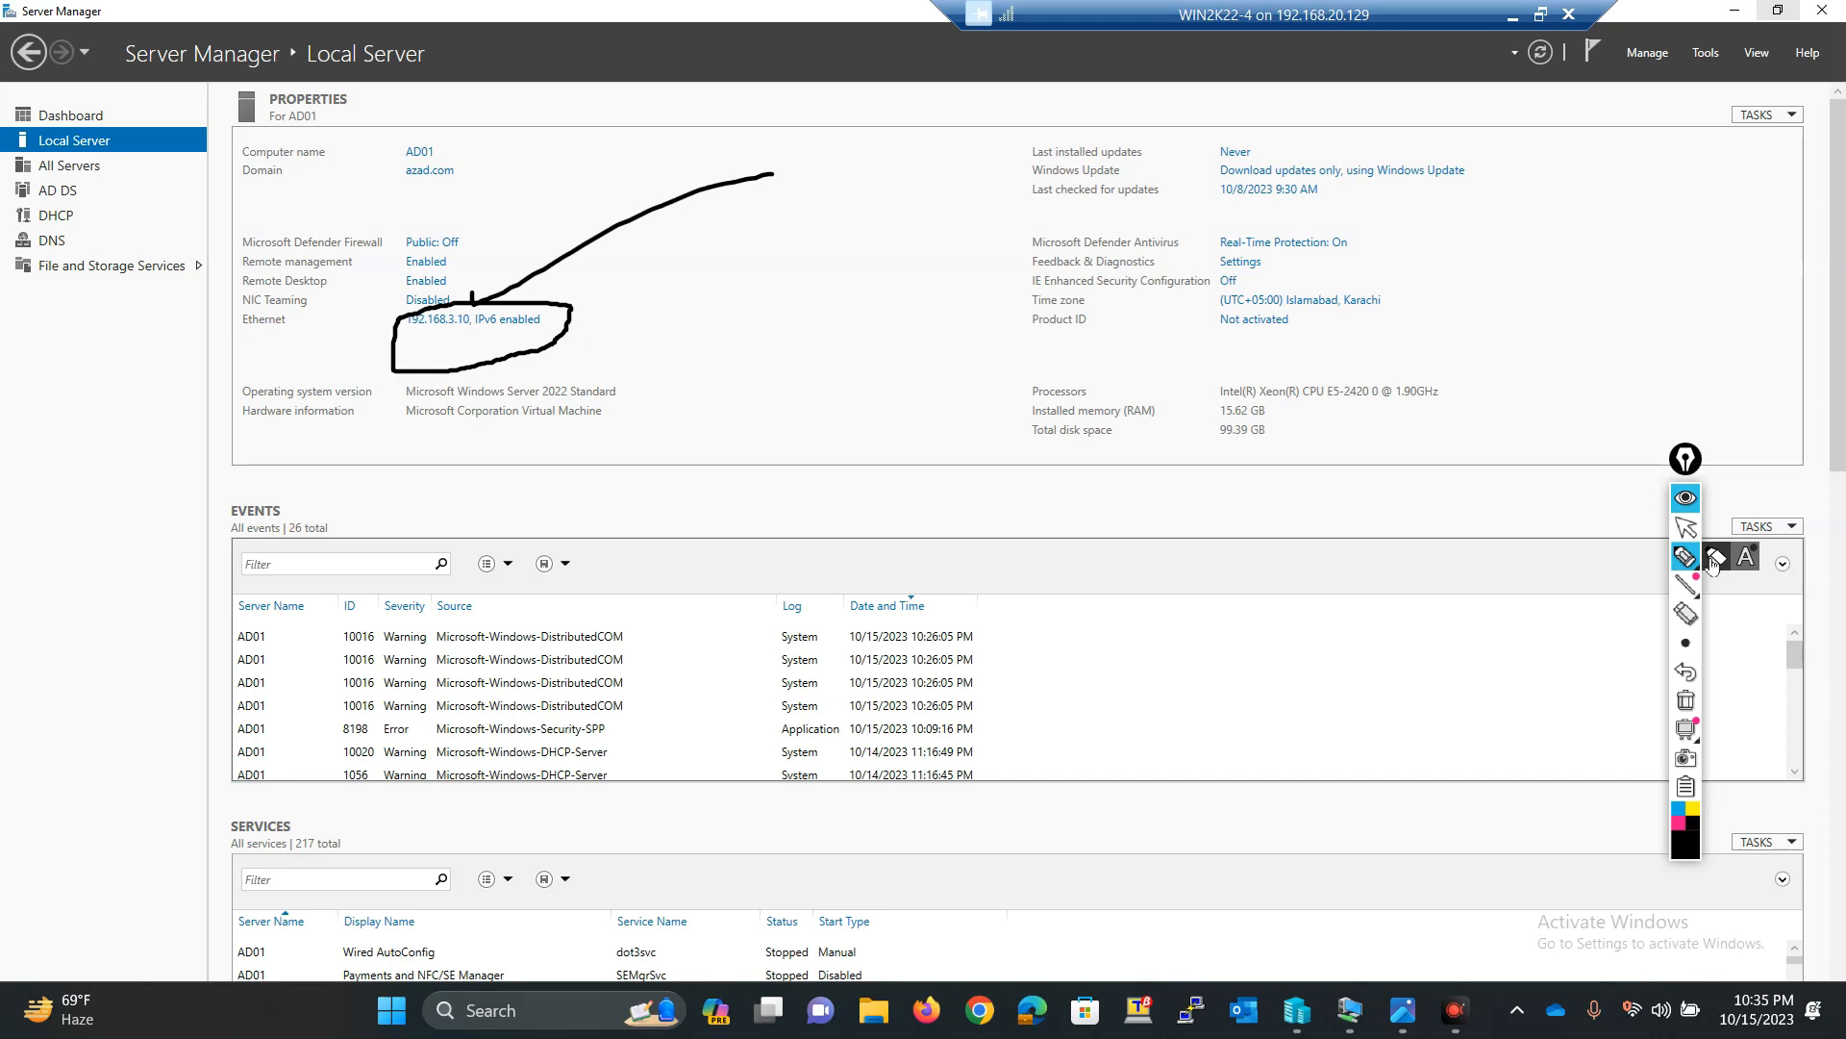
pyautogui.moveTo(1688, 553)
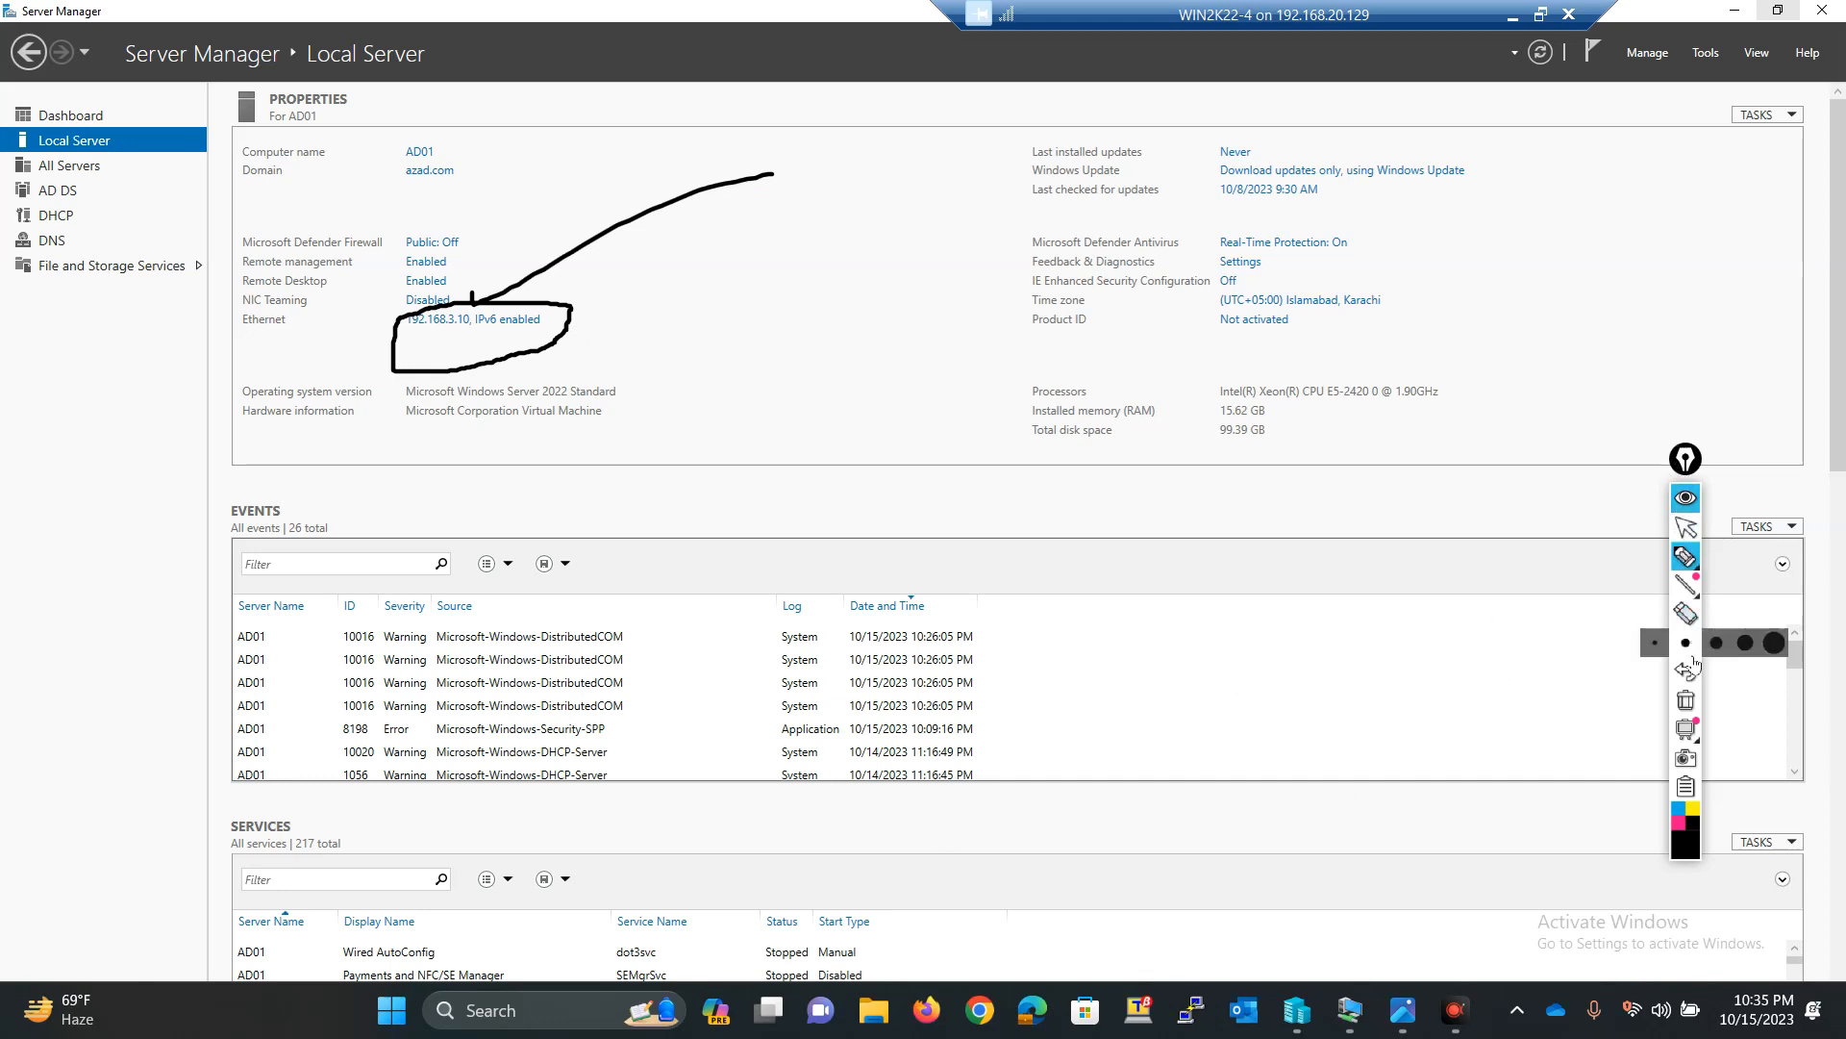
pyautogui.click(1685, 700)
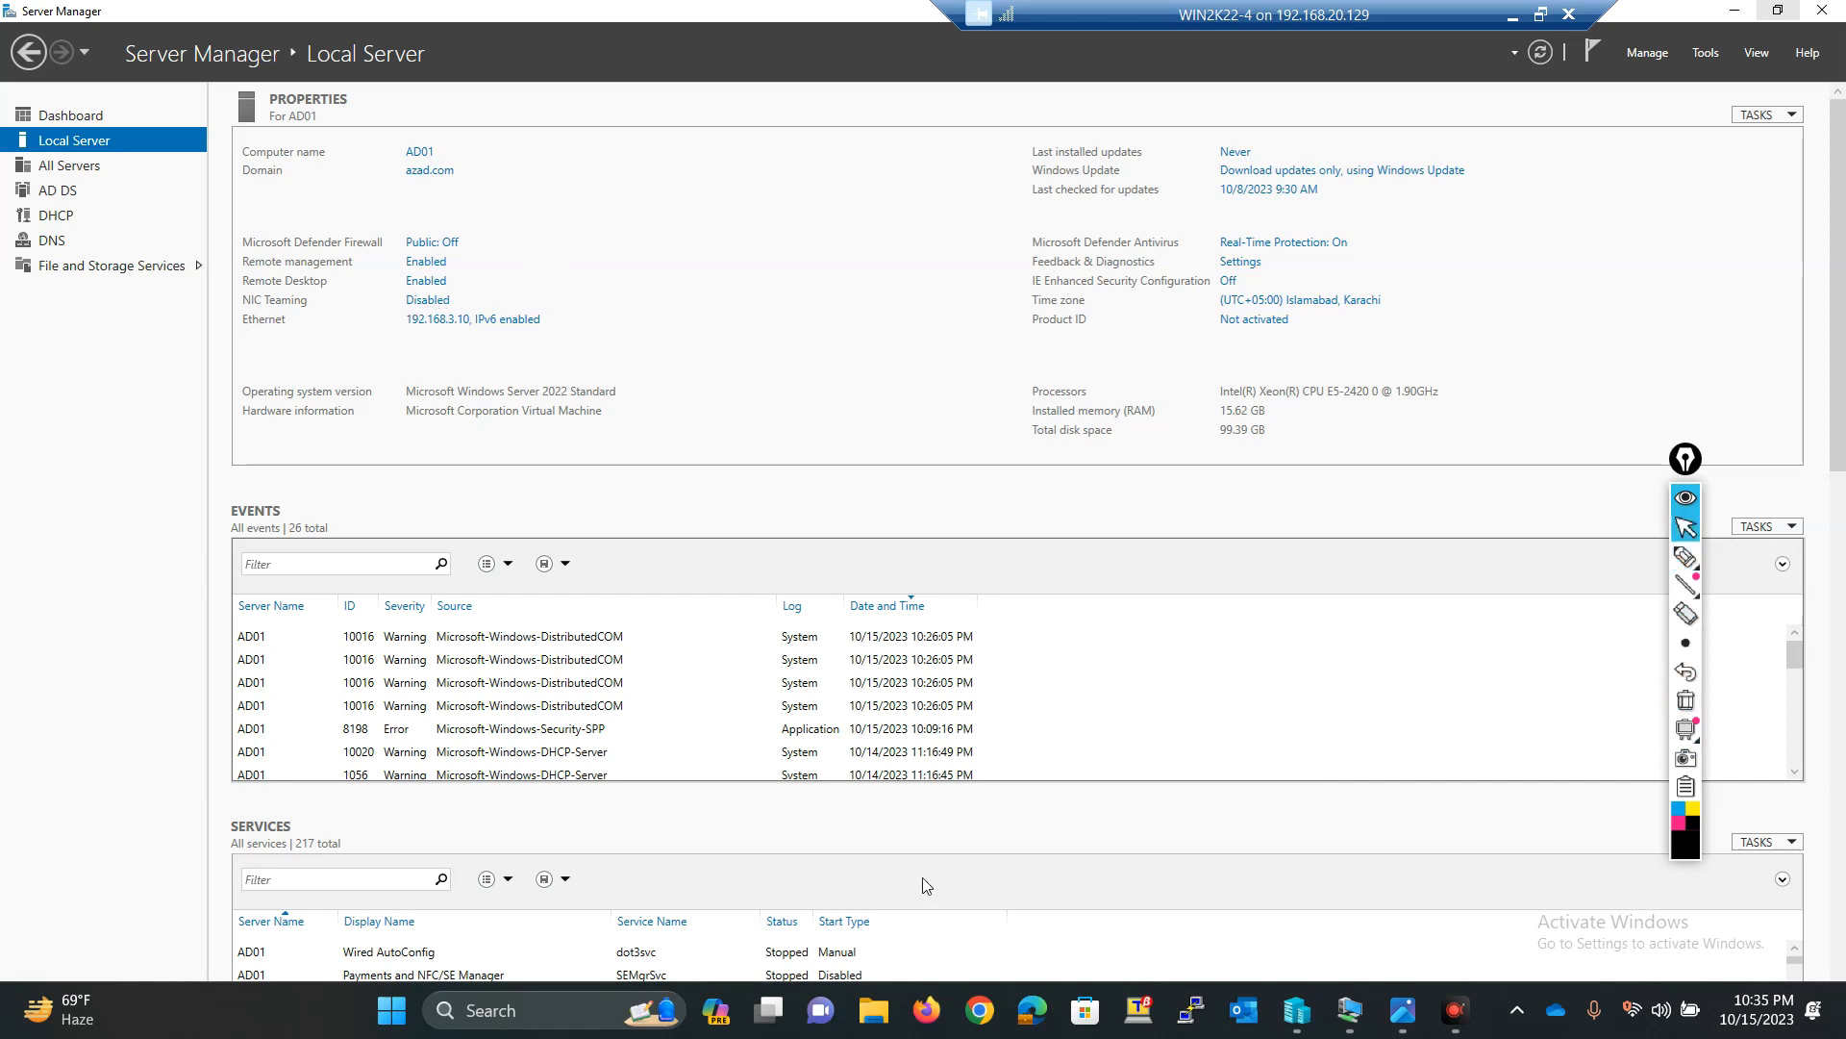
pyautogui.click(1510, 1002)
pyautogui.click(1329, 753)
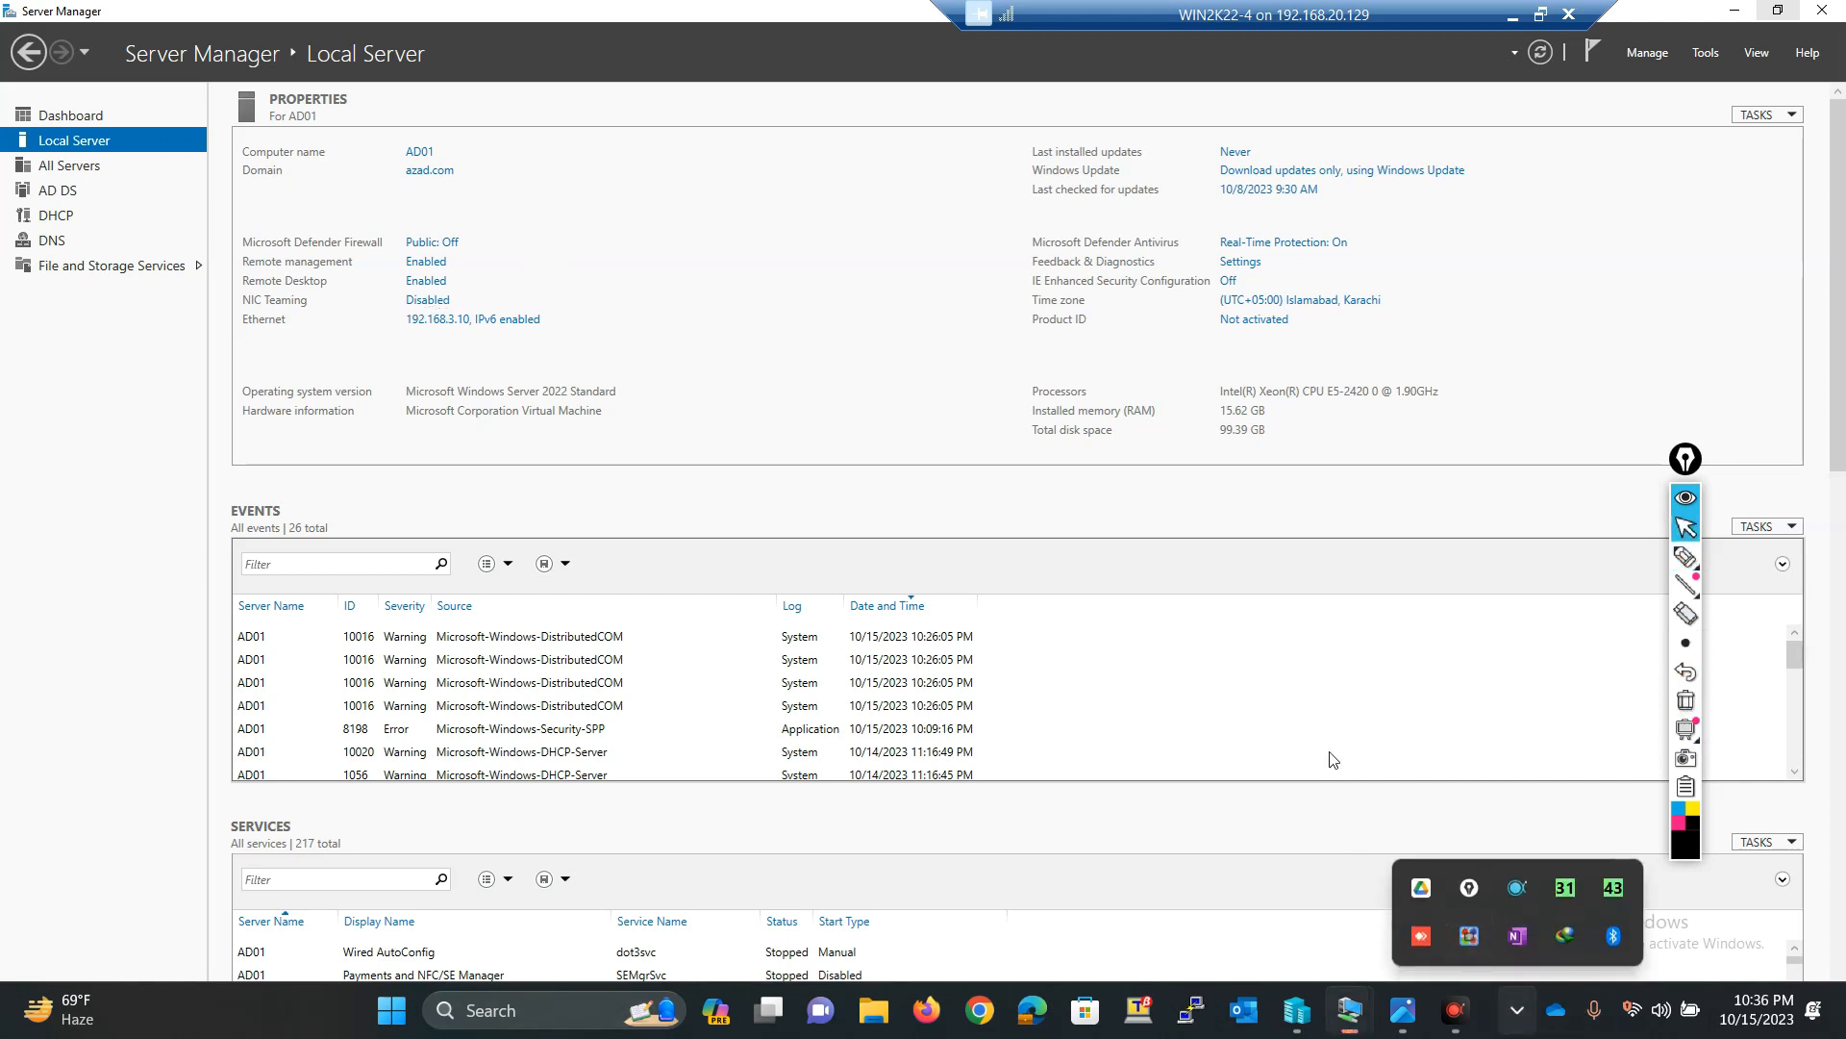
pyautogui.click(1531, 998)
pyautogui.click(1335, 869)
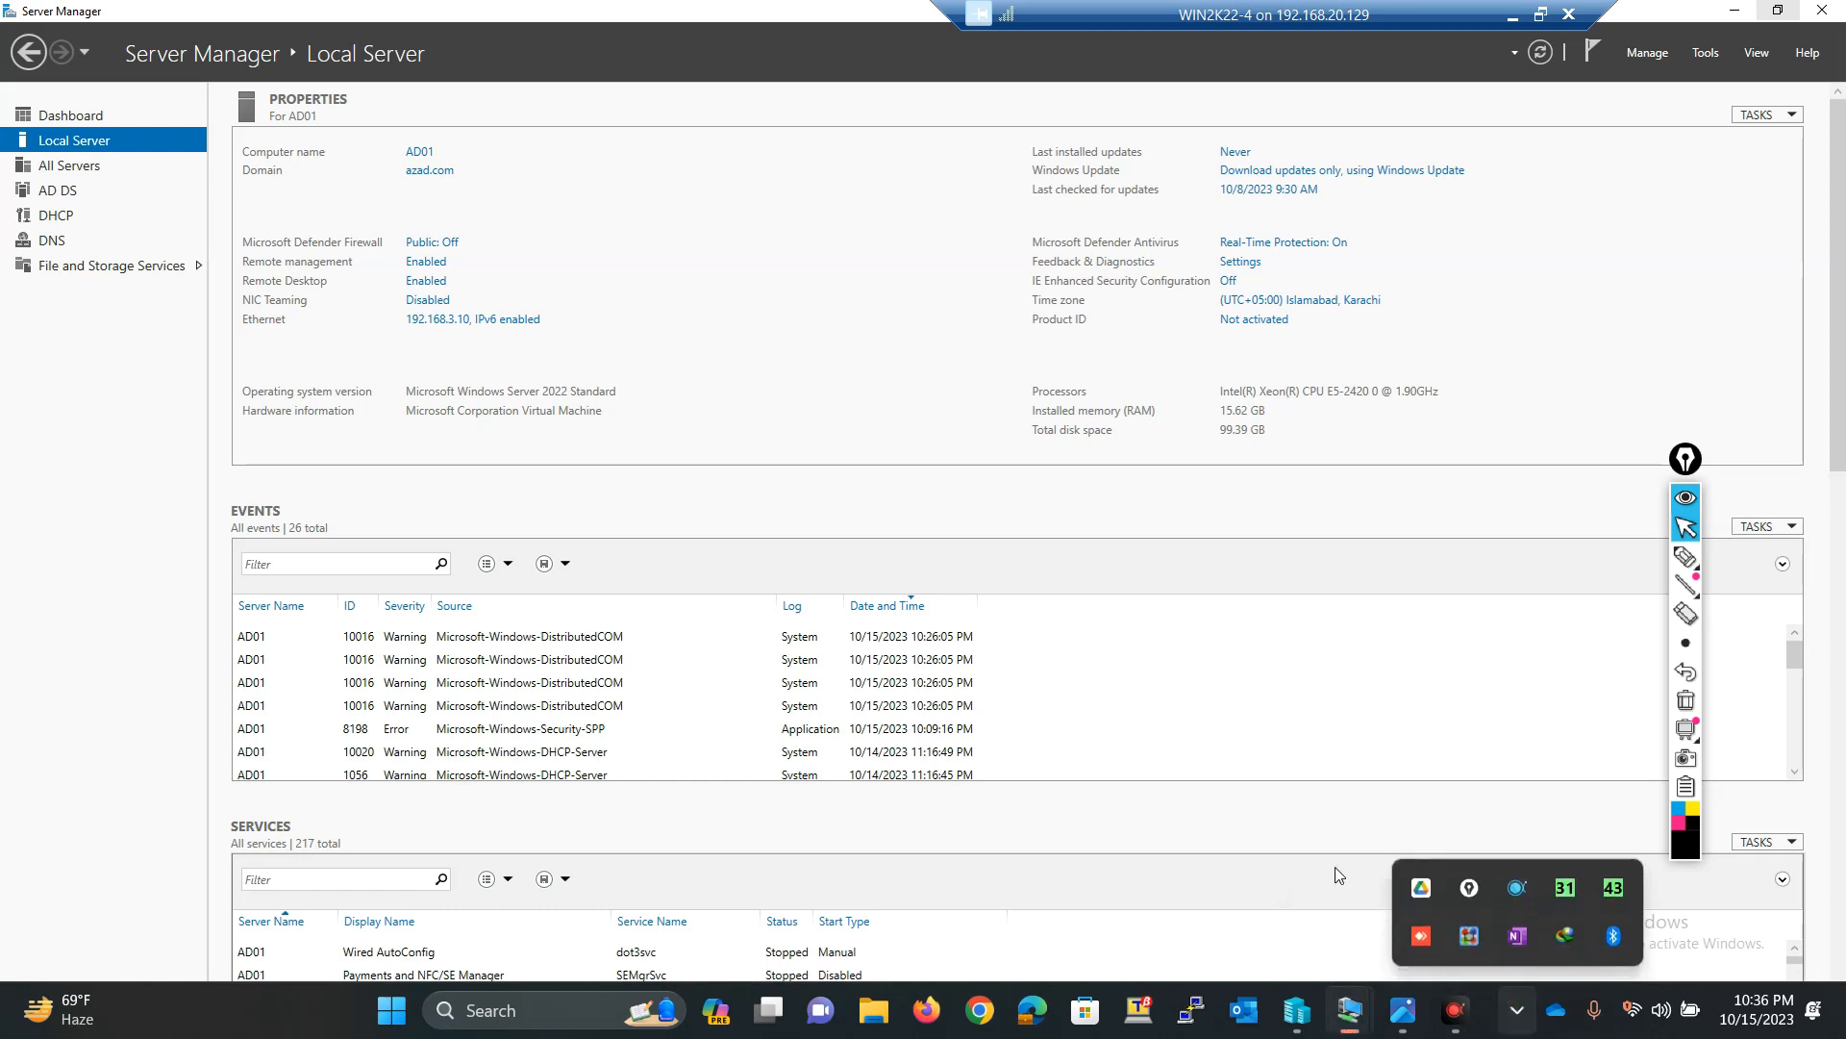
pyautogui.click(1517, 1008)
pyautogui.click(1515, 1009)
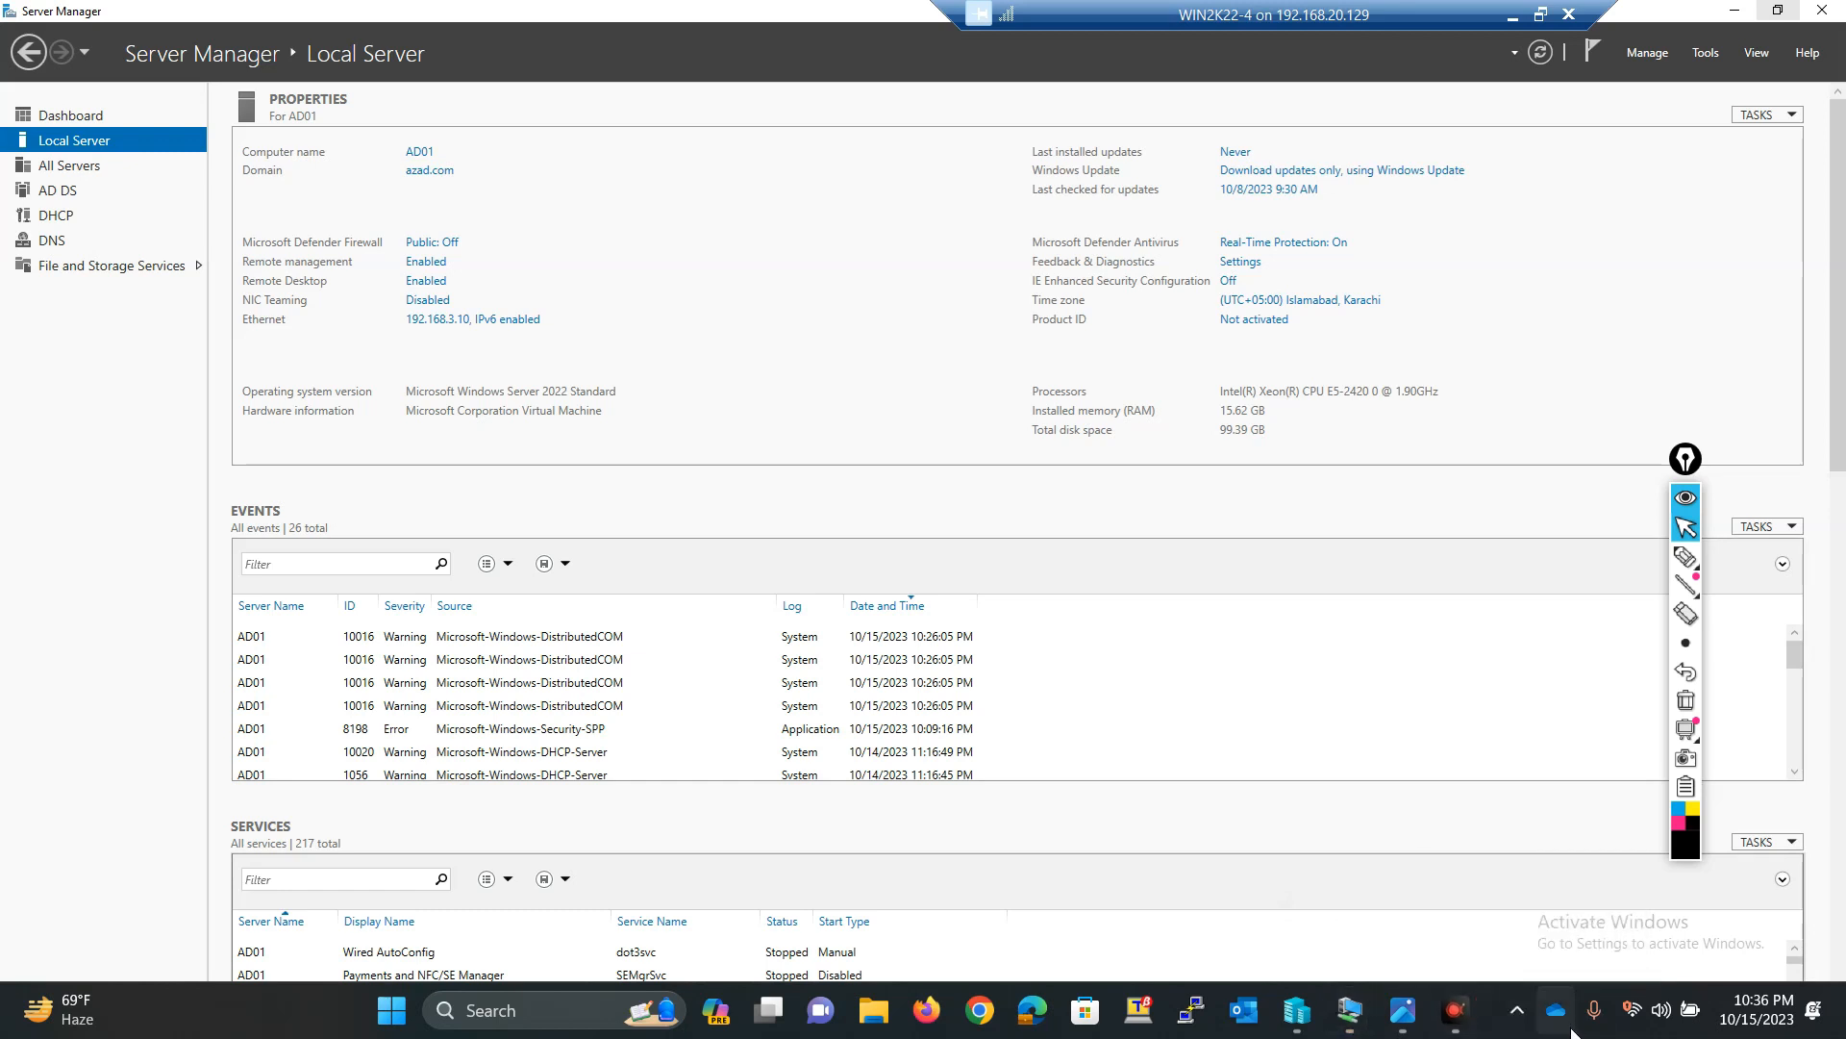
pyautogui.click(1563, 1023)
pyautogui.click(1109, 905)
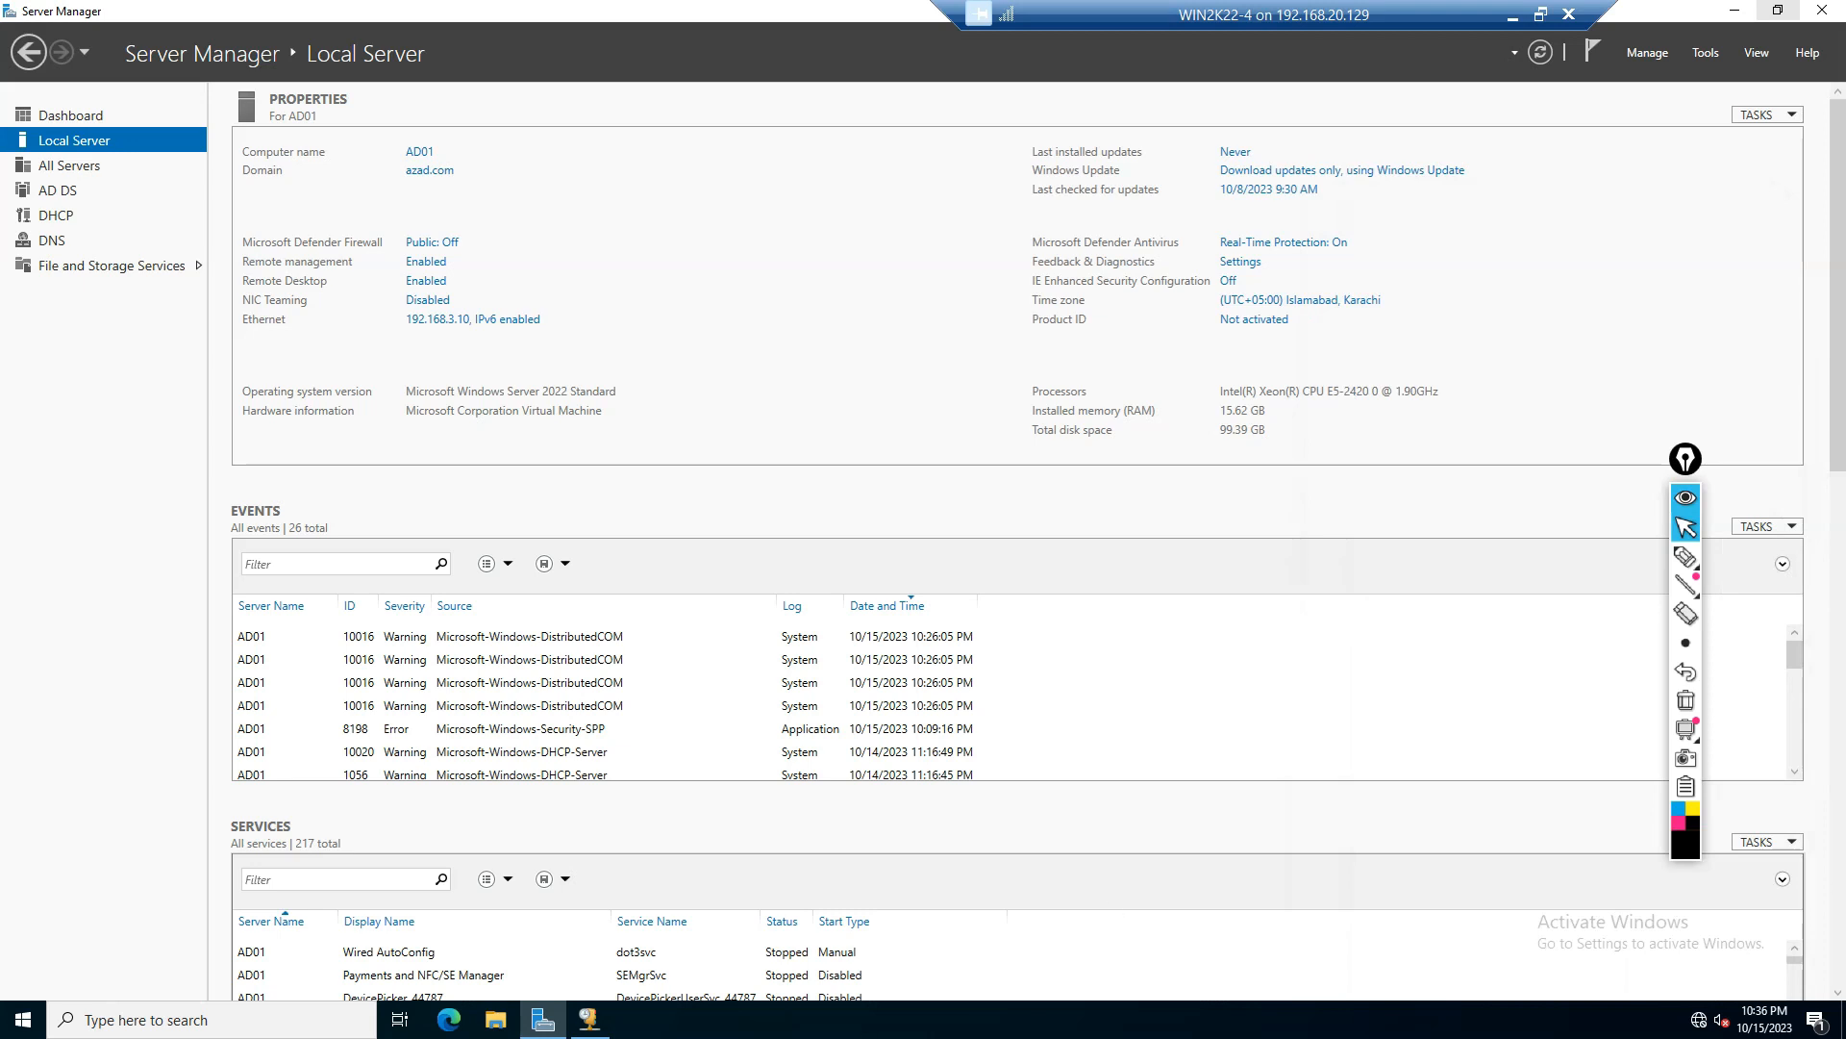
# Step: Open the DHCP console and expand IPv4, Superscope IT and both the 192.168.2.0 and 192.168.3.0 scopes
pyautogui.click(600, 1021)
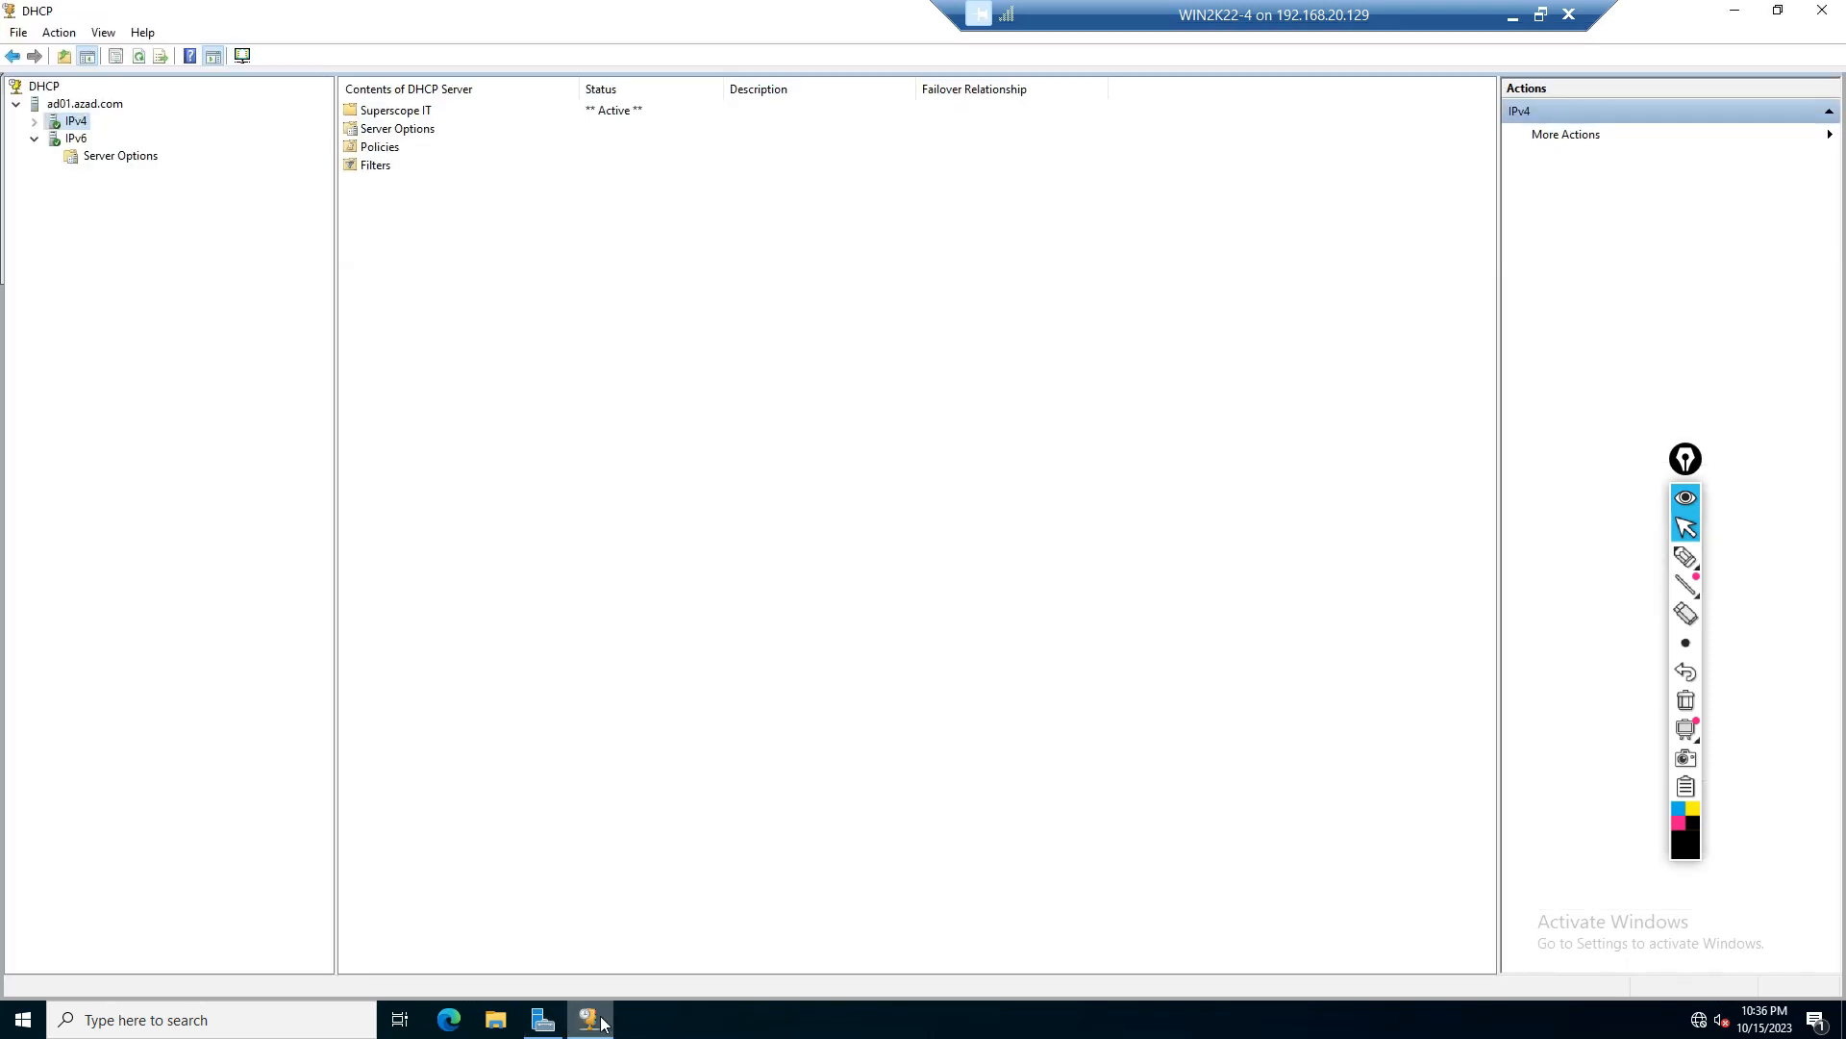
pyautogui.click(35, 123)
pyautogui.click(97, 140)
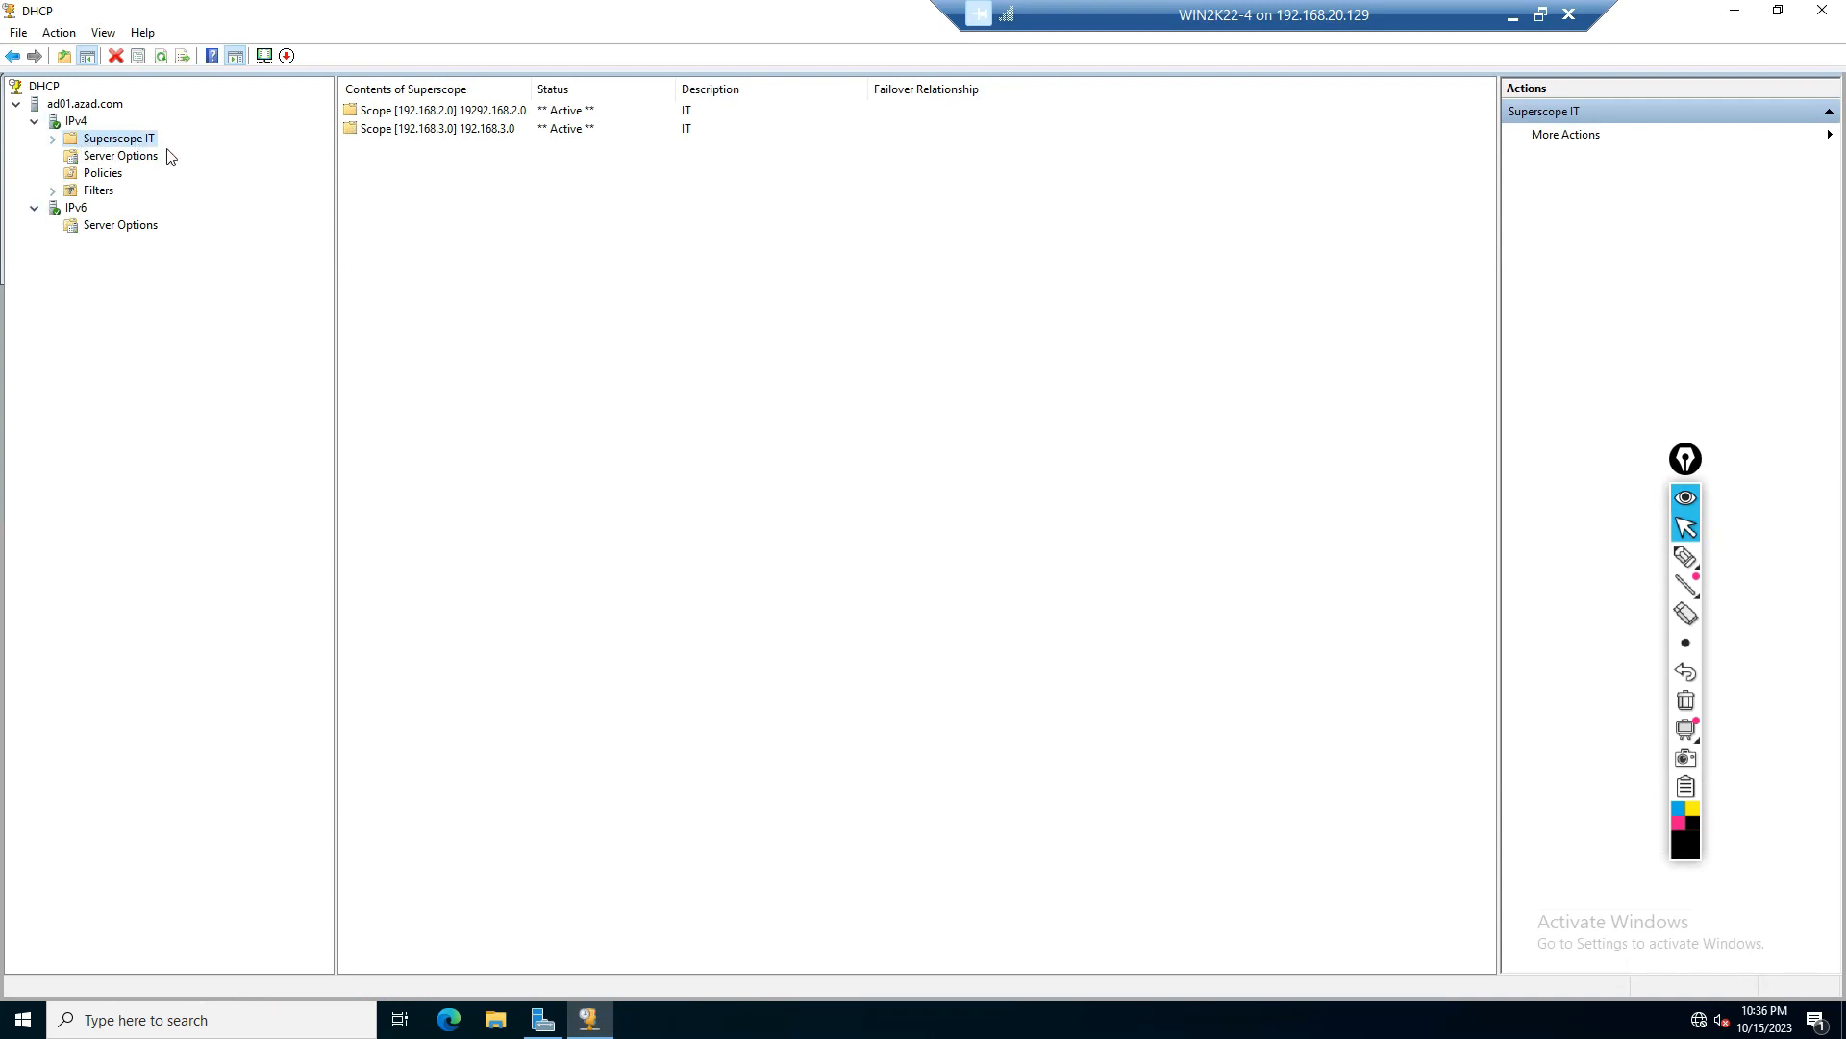
pyautogui.click(52, 139)
pyautogui.click(70, 156)
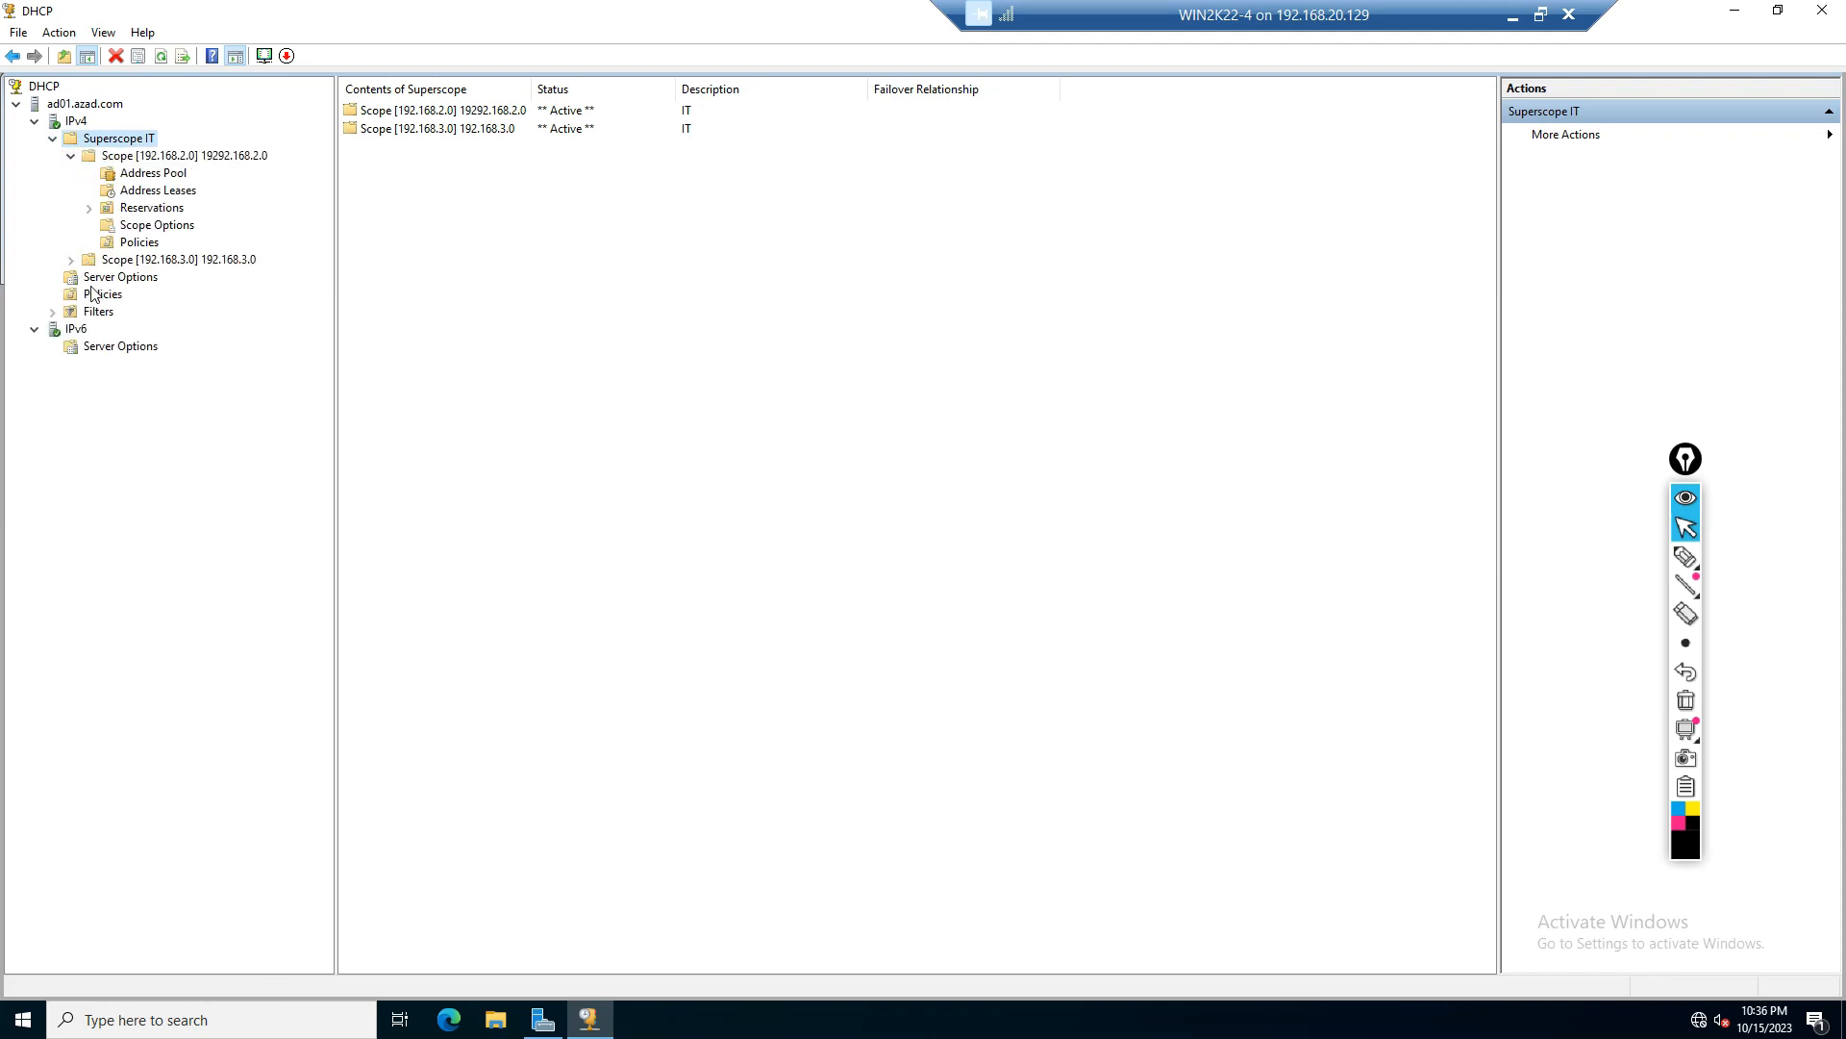
pyautogui.click(70, 260)
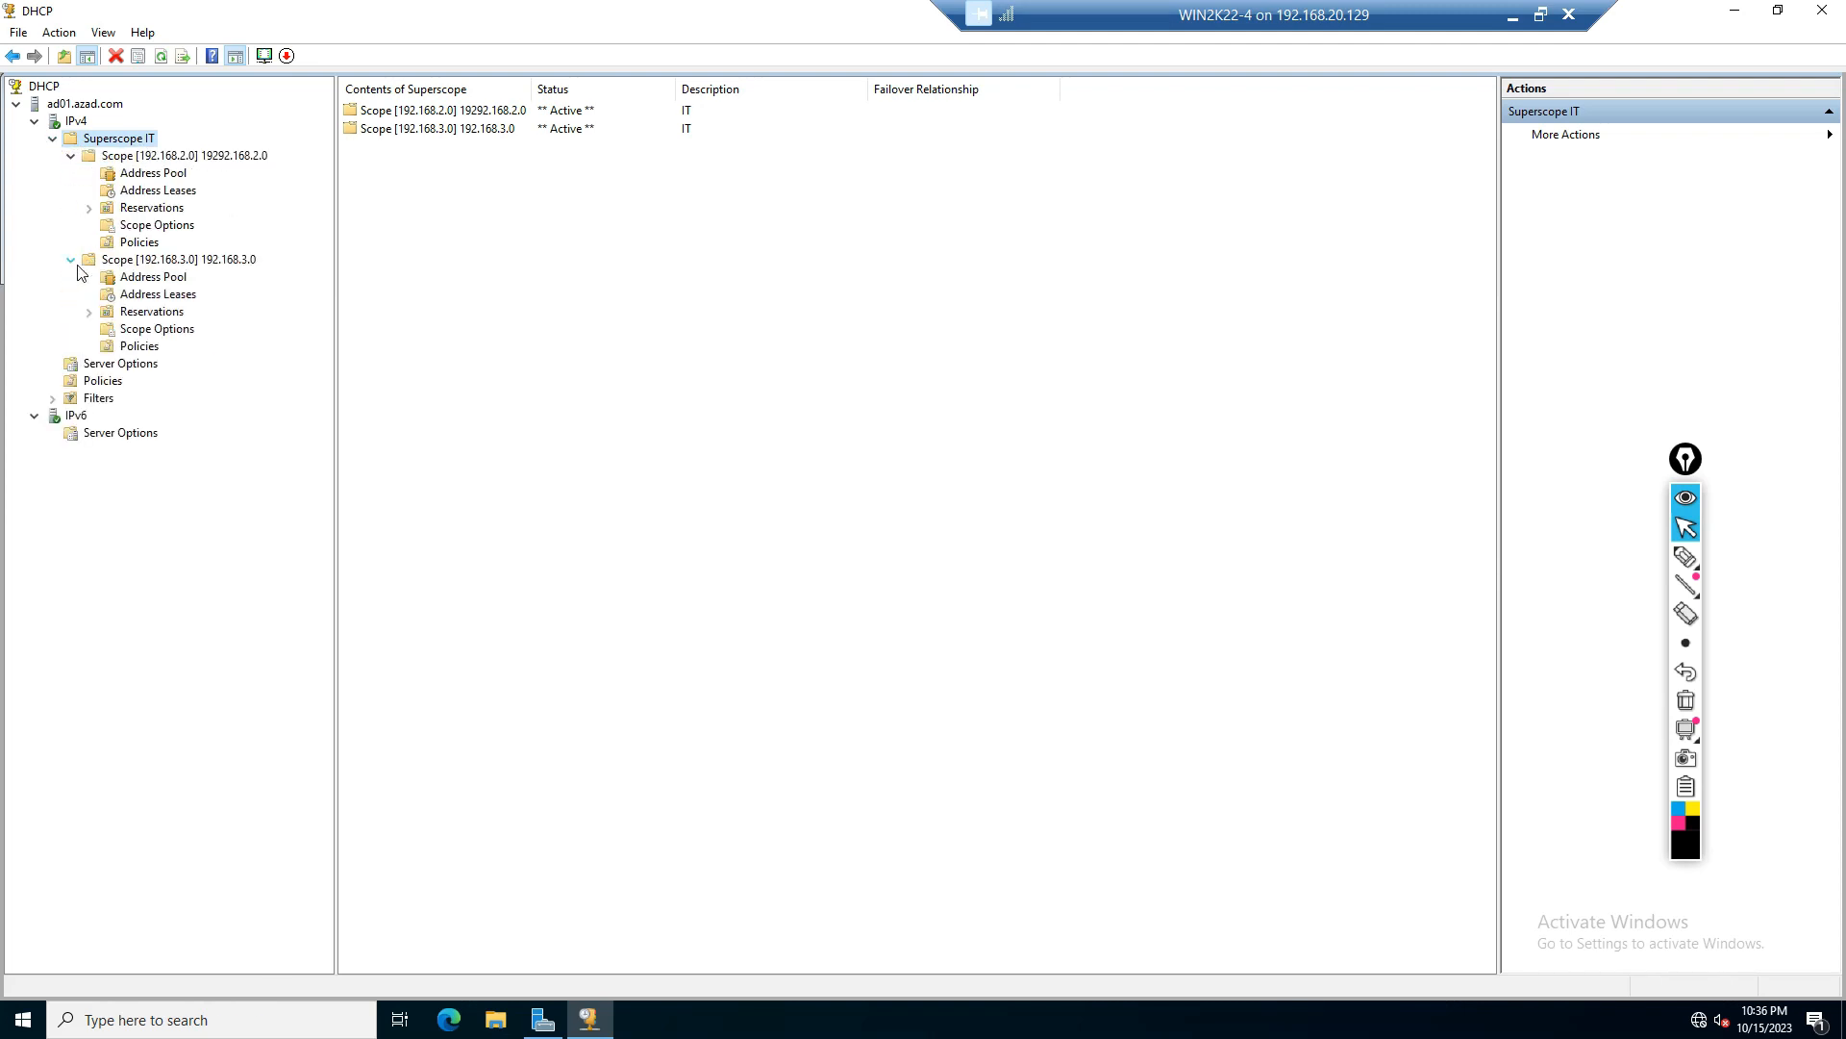
pyautogui.click(216, 157)
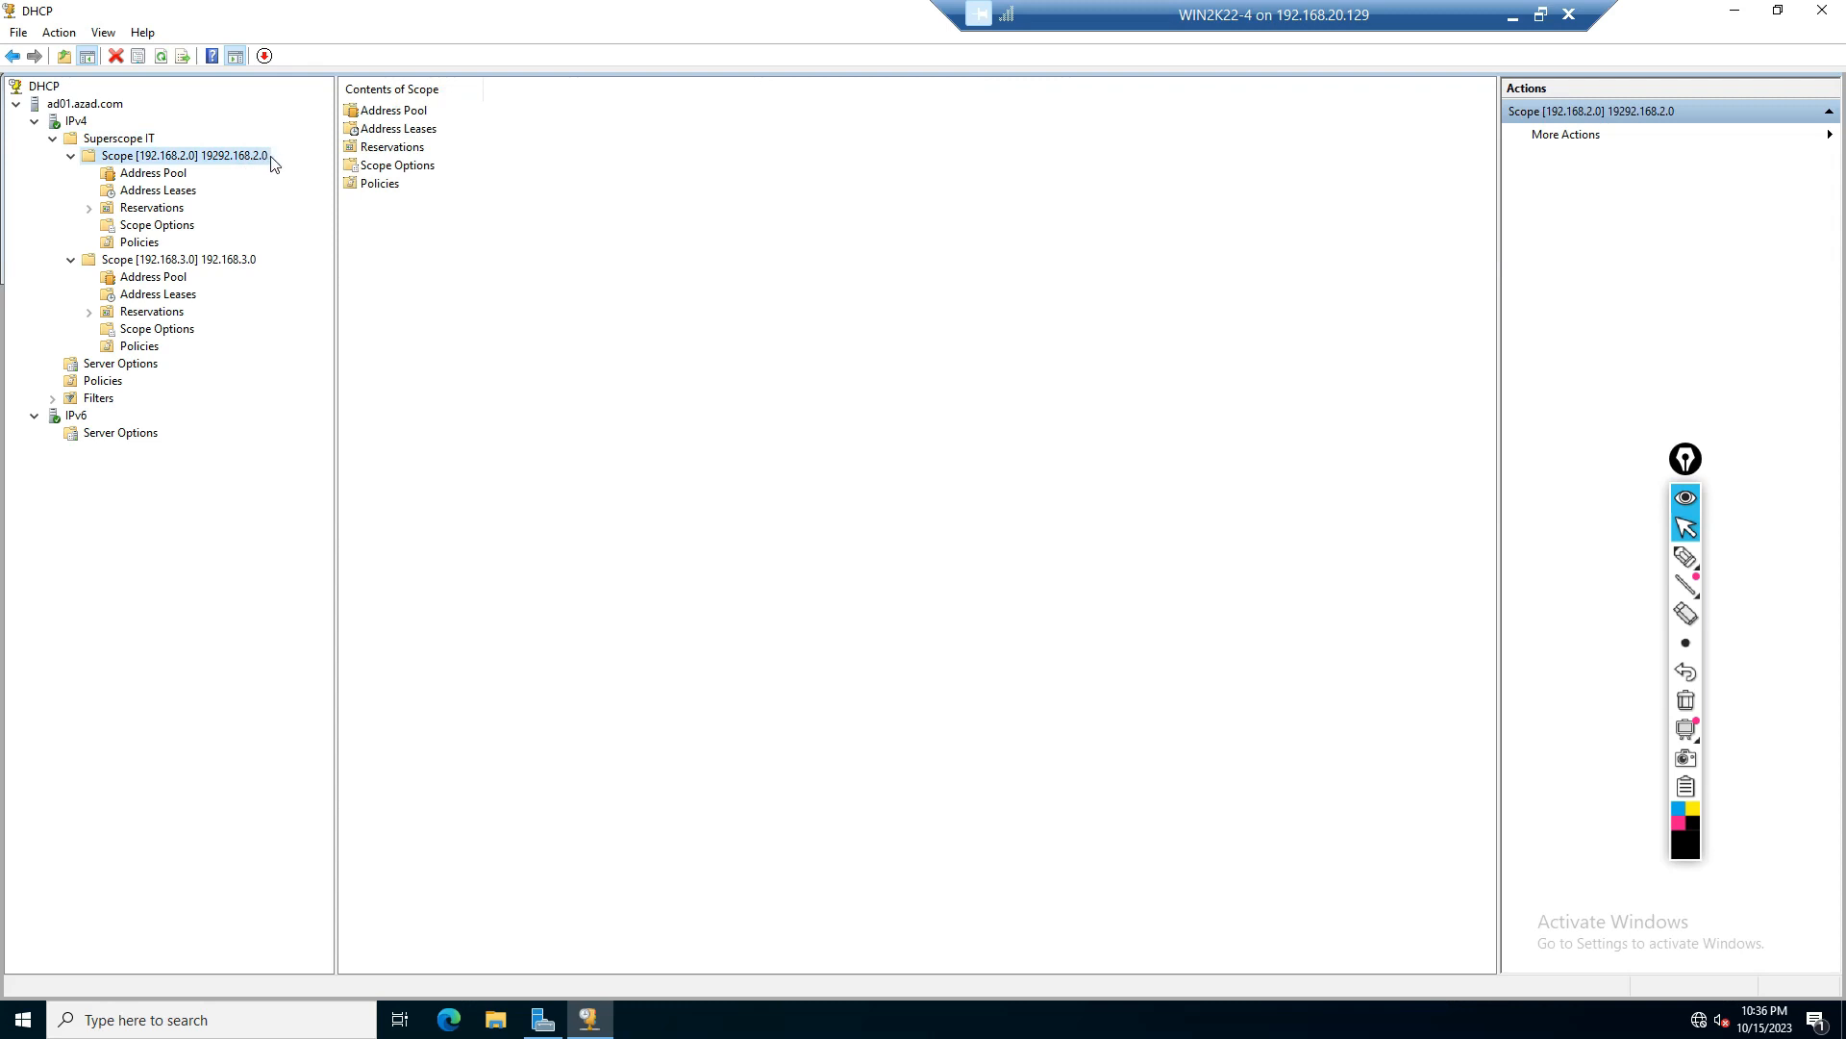
pyautogui.click(231, 271)
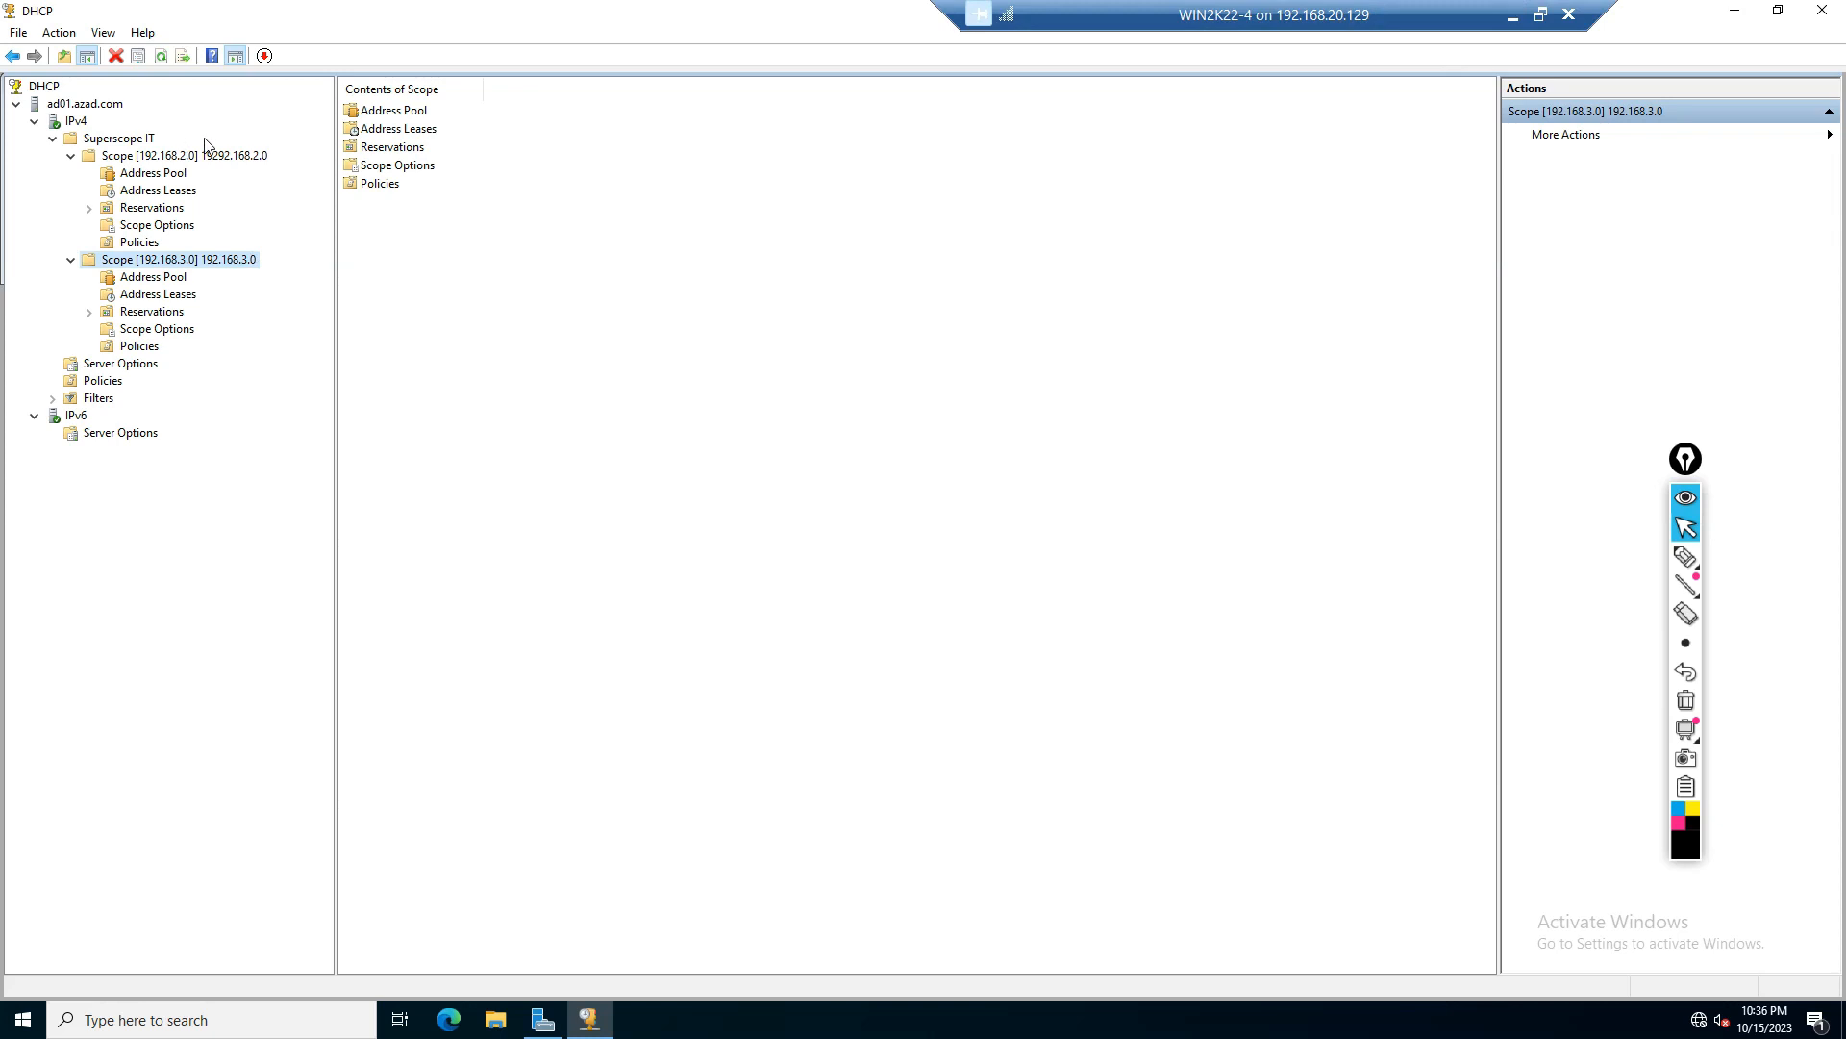
# Step: Switch to the win2k22-3 virtual machine hosting the secondary server
pyautogui.click(1518, 14)
pyautogui.moveTo(1366, 1008)
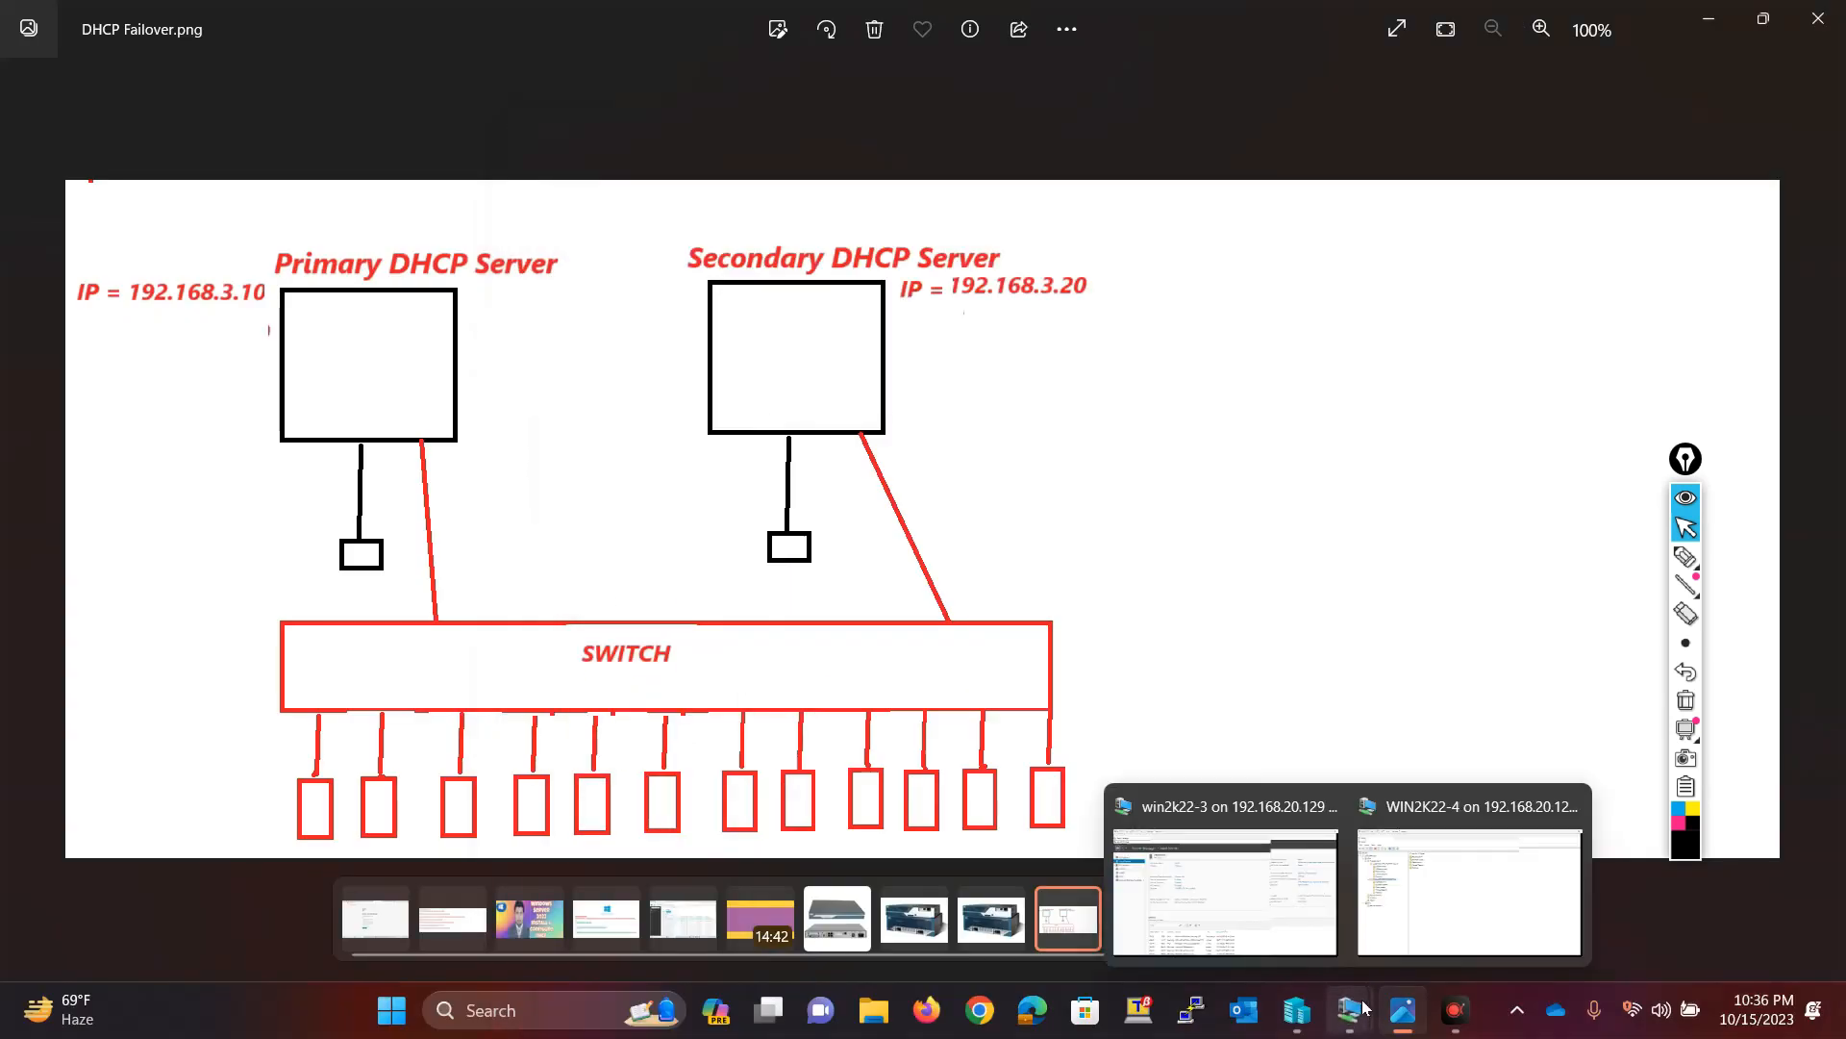
pyautogui.click(1224, 891)
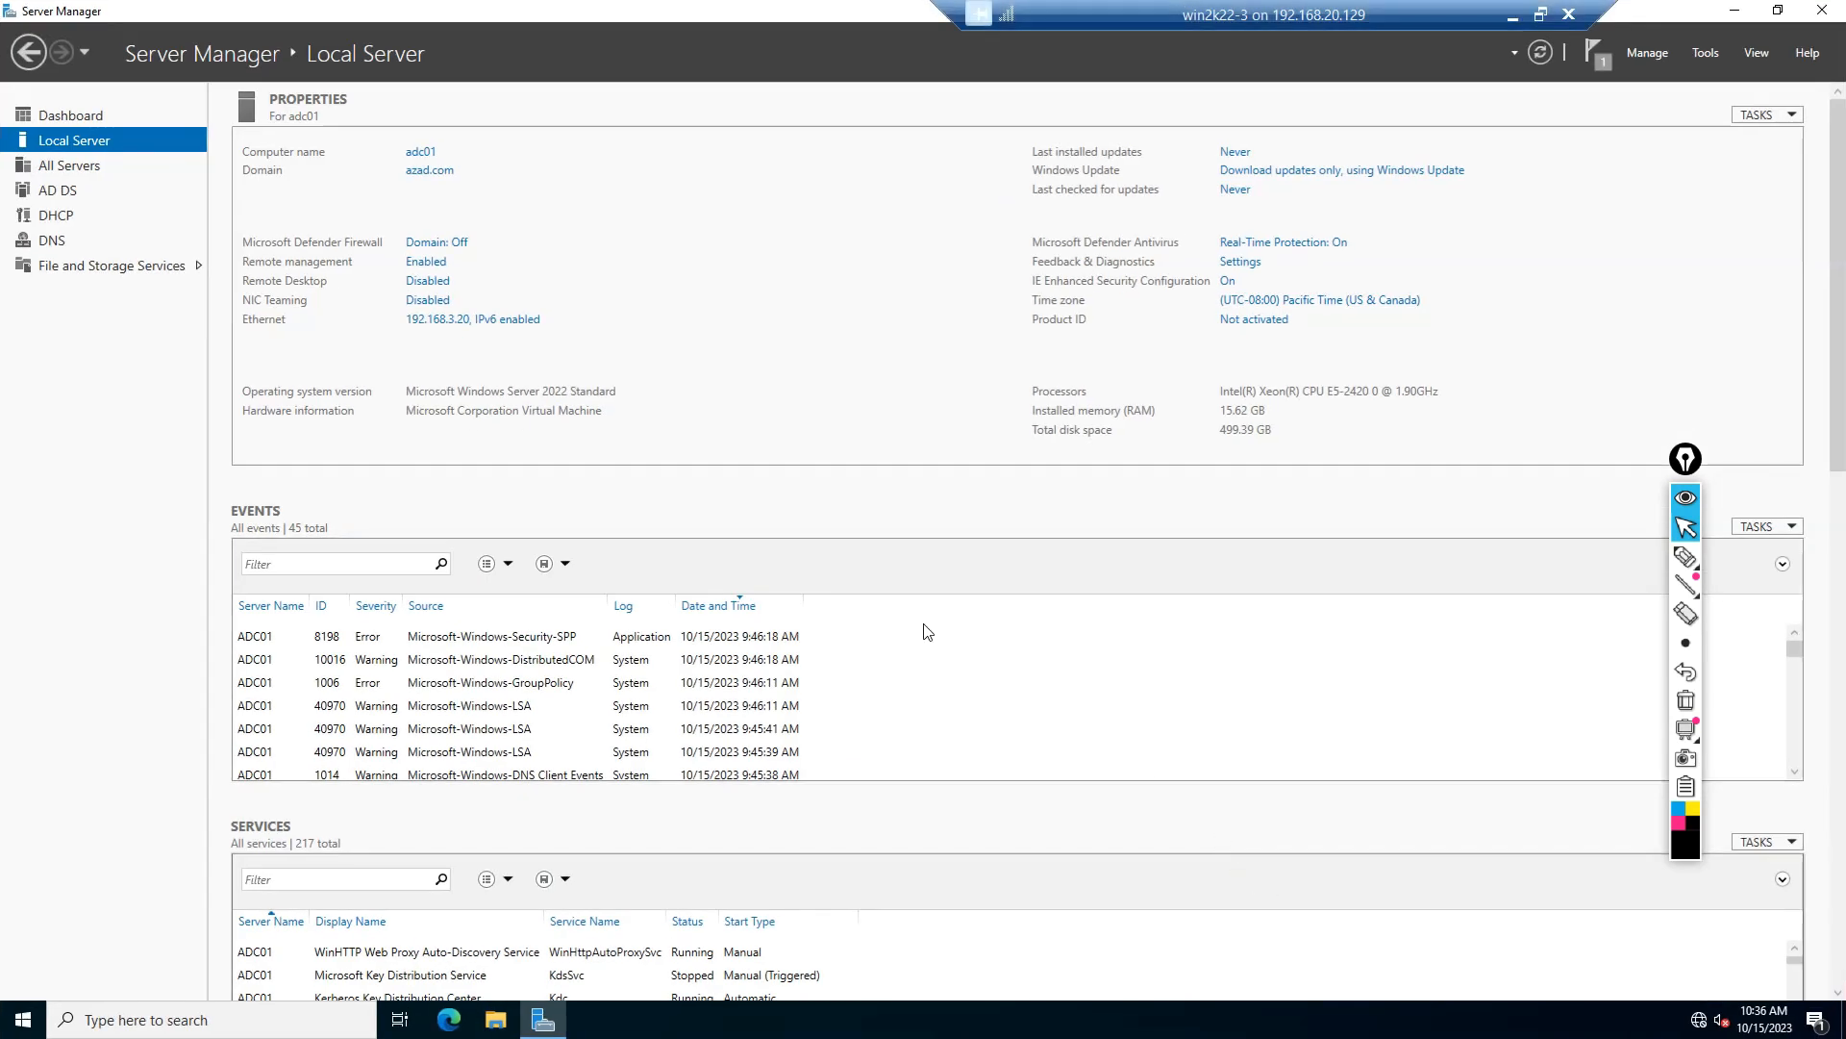
# Step: Open the DHCP console on the secondary server ADC01, maximize it, widen the tree pane and expand IPv4
pyautogui.click(1707, 54)
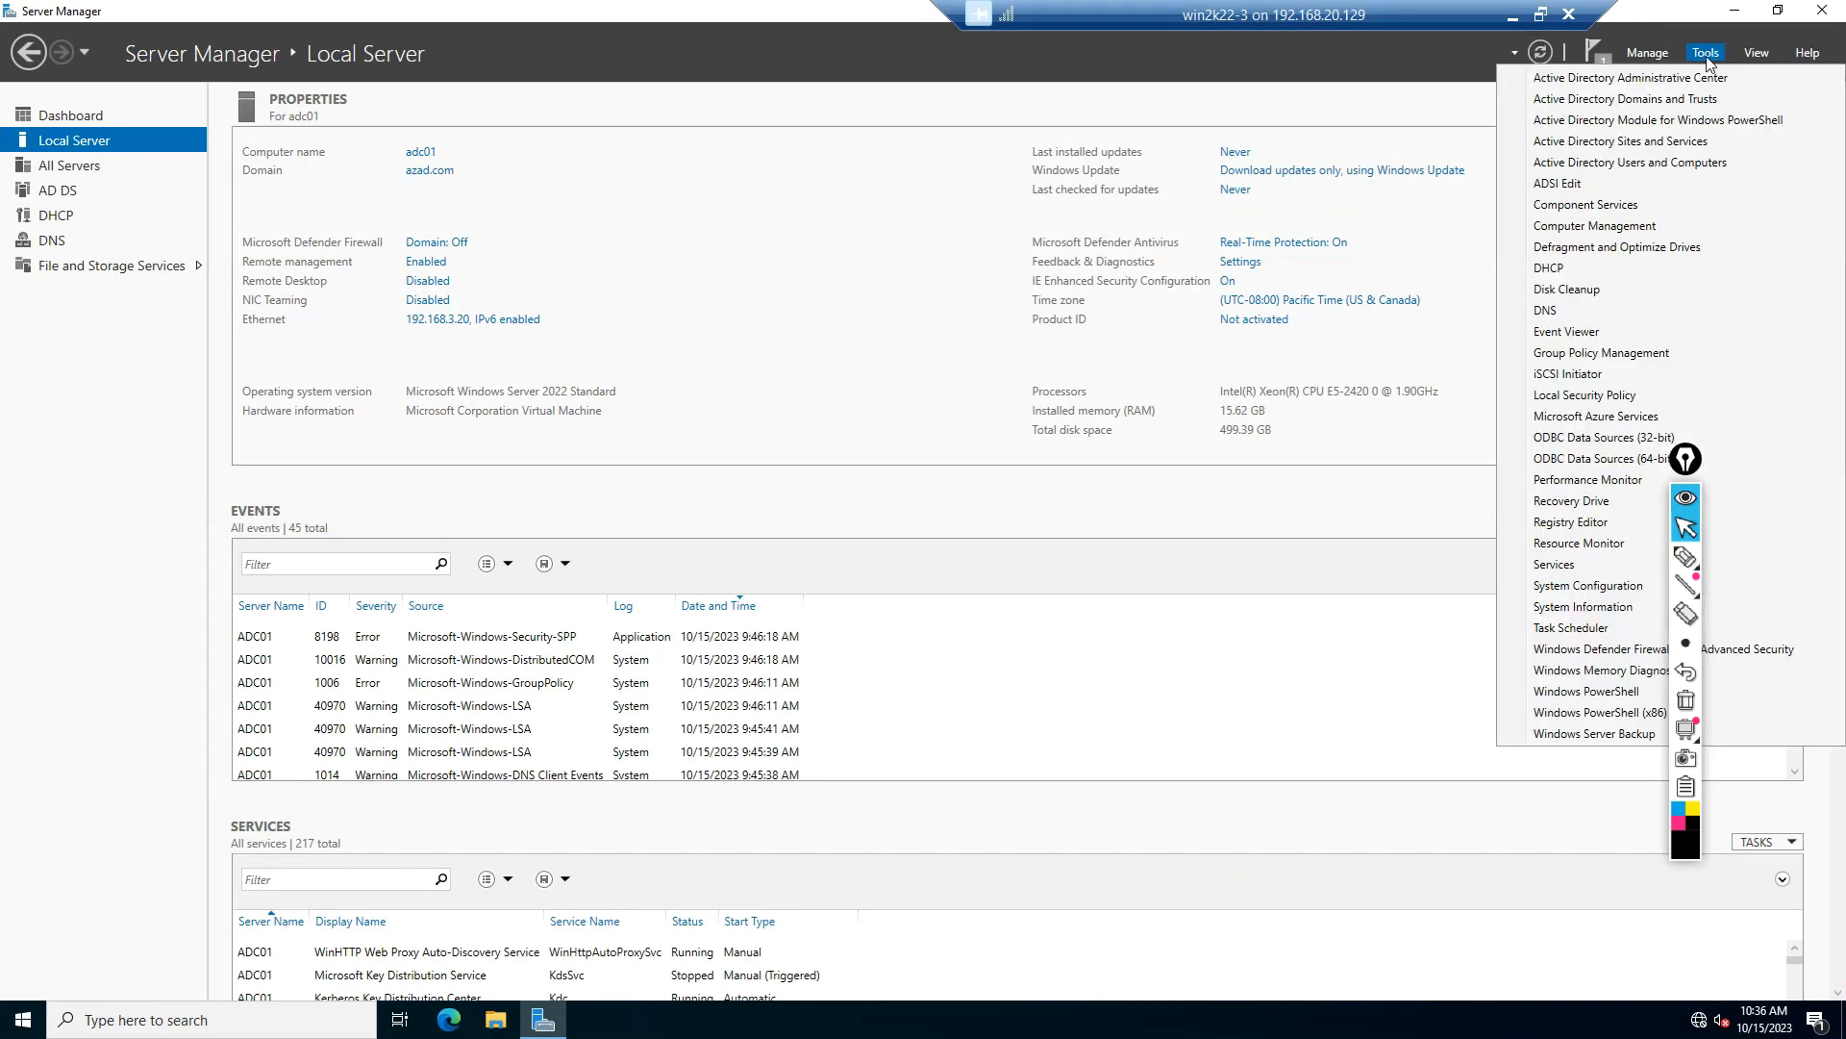
pyautogui.click(1577, 269)
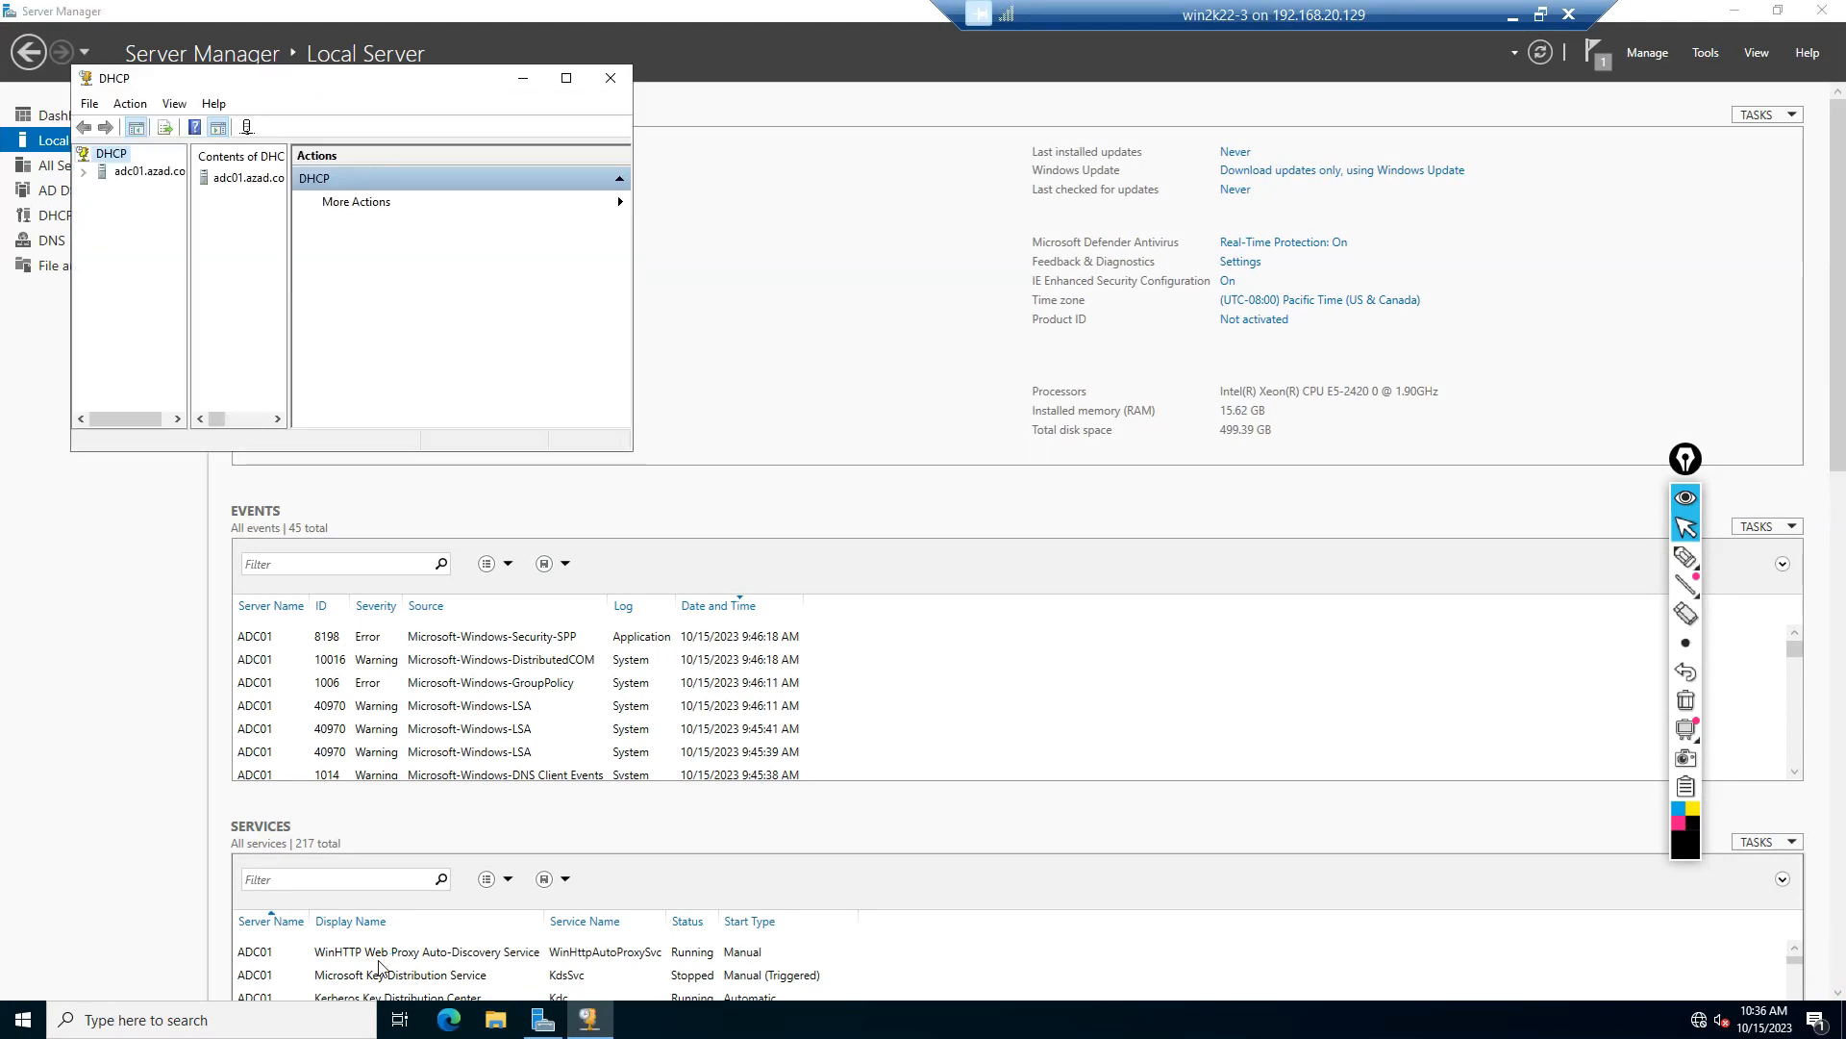
pyautogui.click(566, 78)
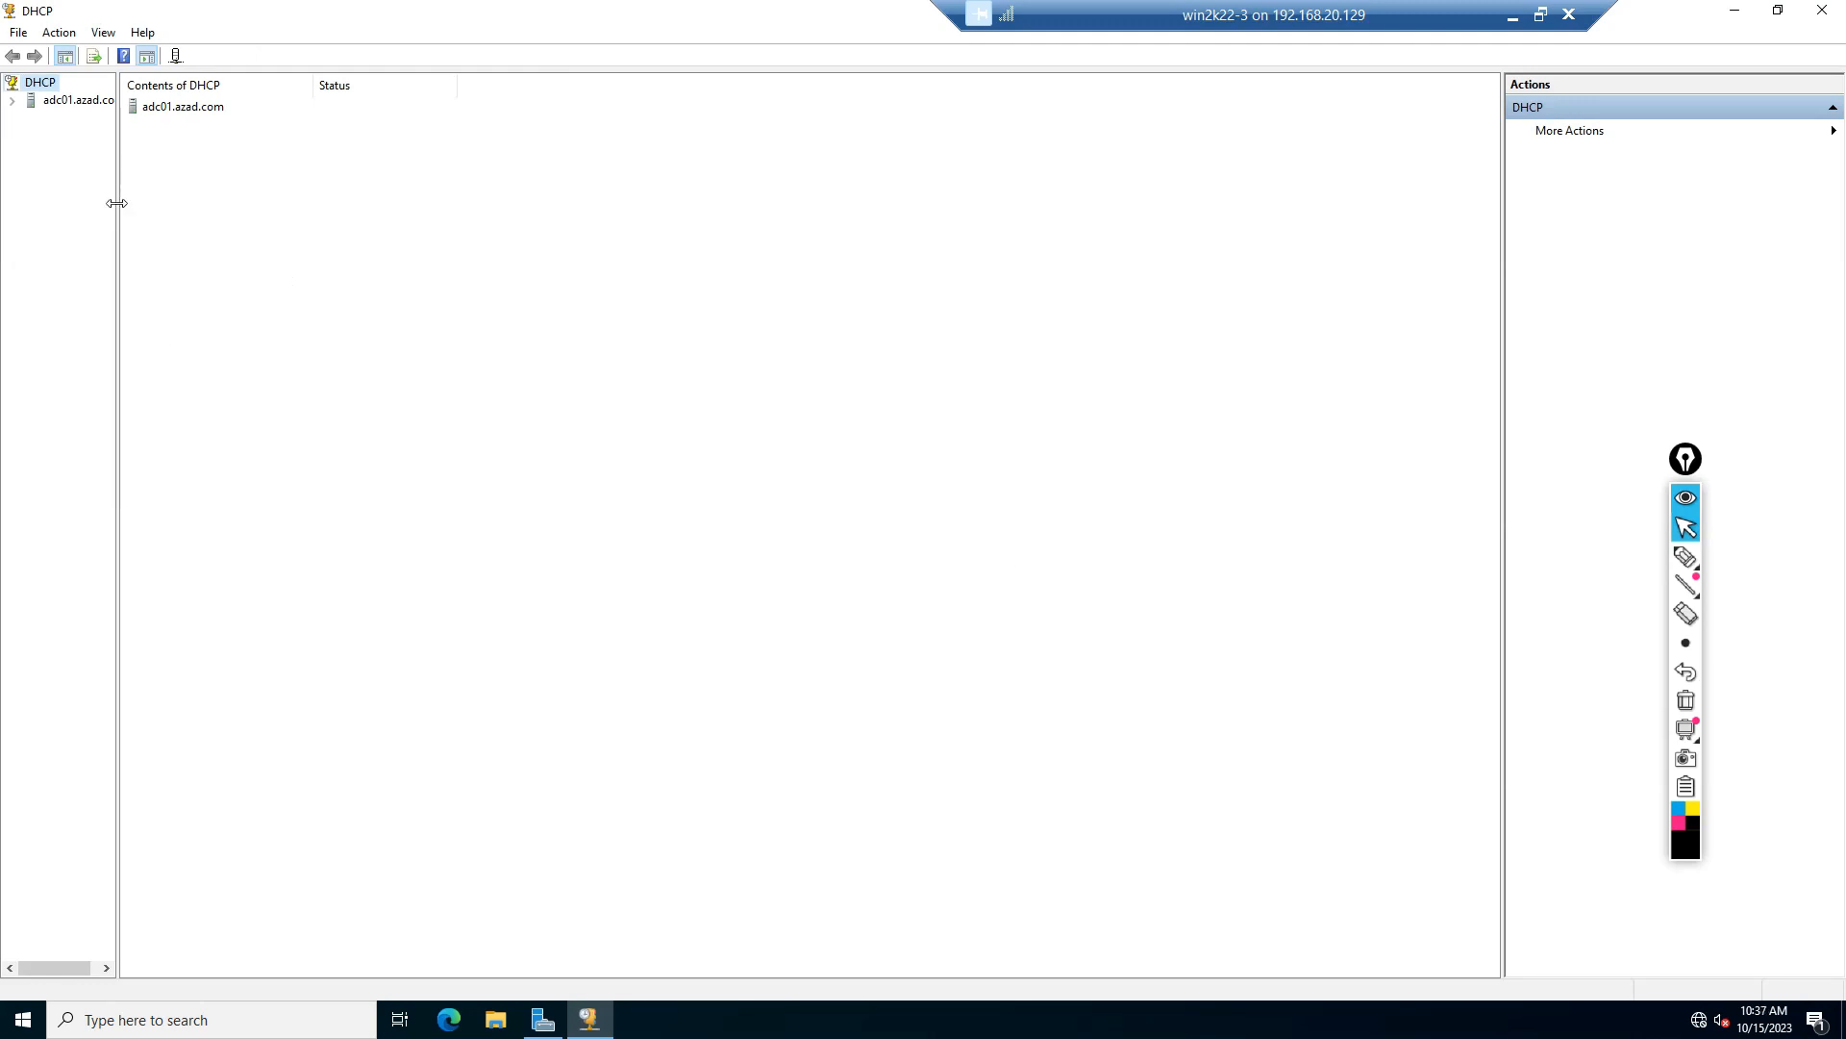
pyautogui.moveTo(119, 204); pyautogui.dragTo(216, 219)
pyautogui.click(12, 100)
pyautogui.doubleClick(81, 116)
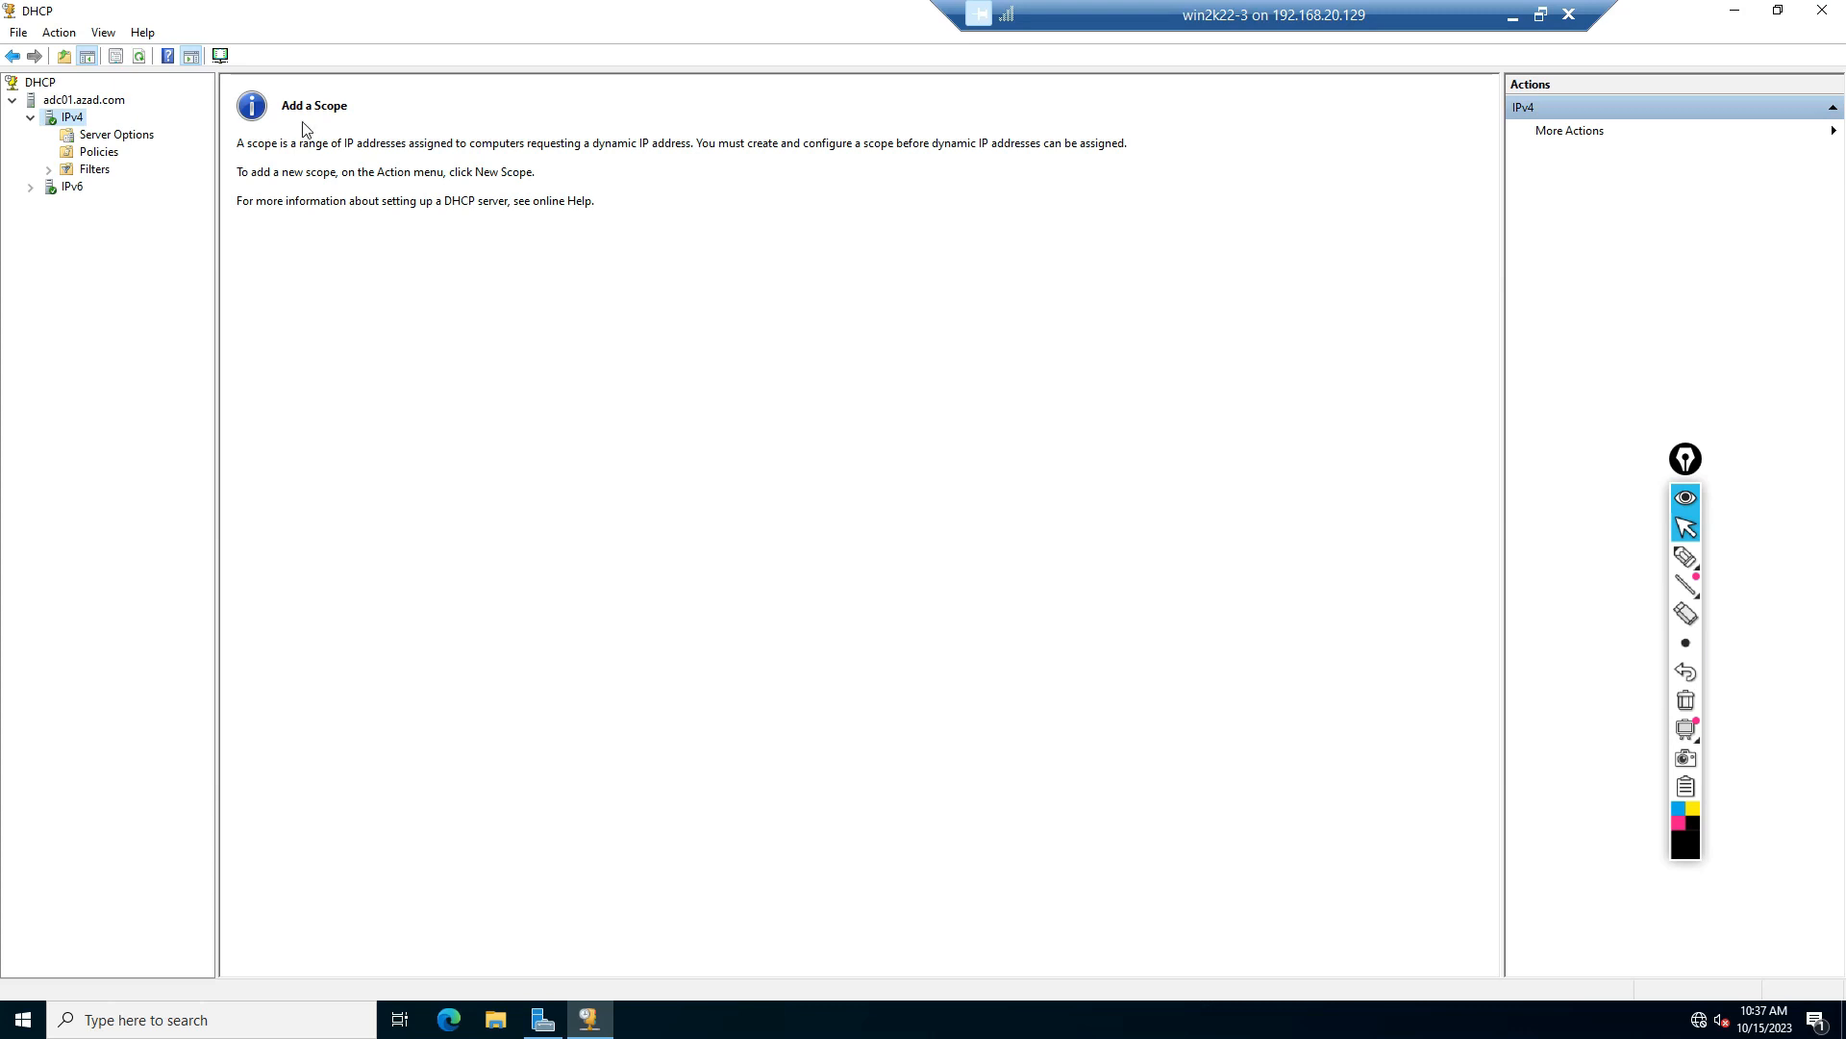
# Step: Switch back to the WIN2K22-4 virtual machine hosting the primary DHCP server
pyautogui.click(1512, 17)
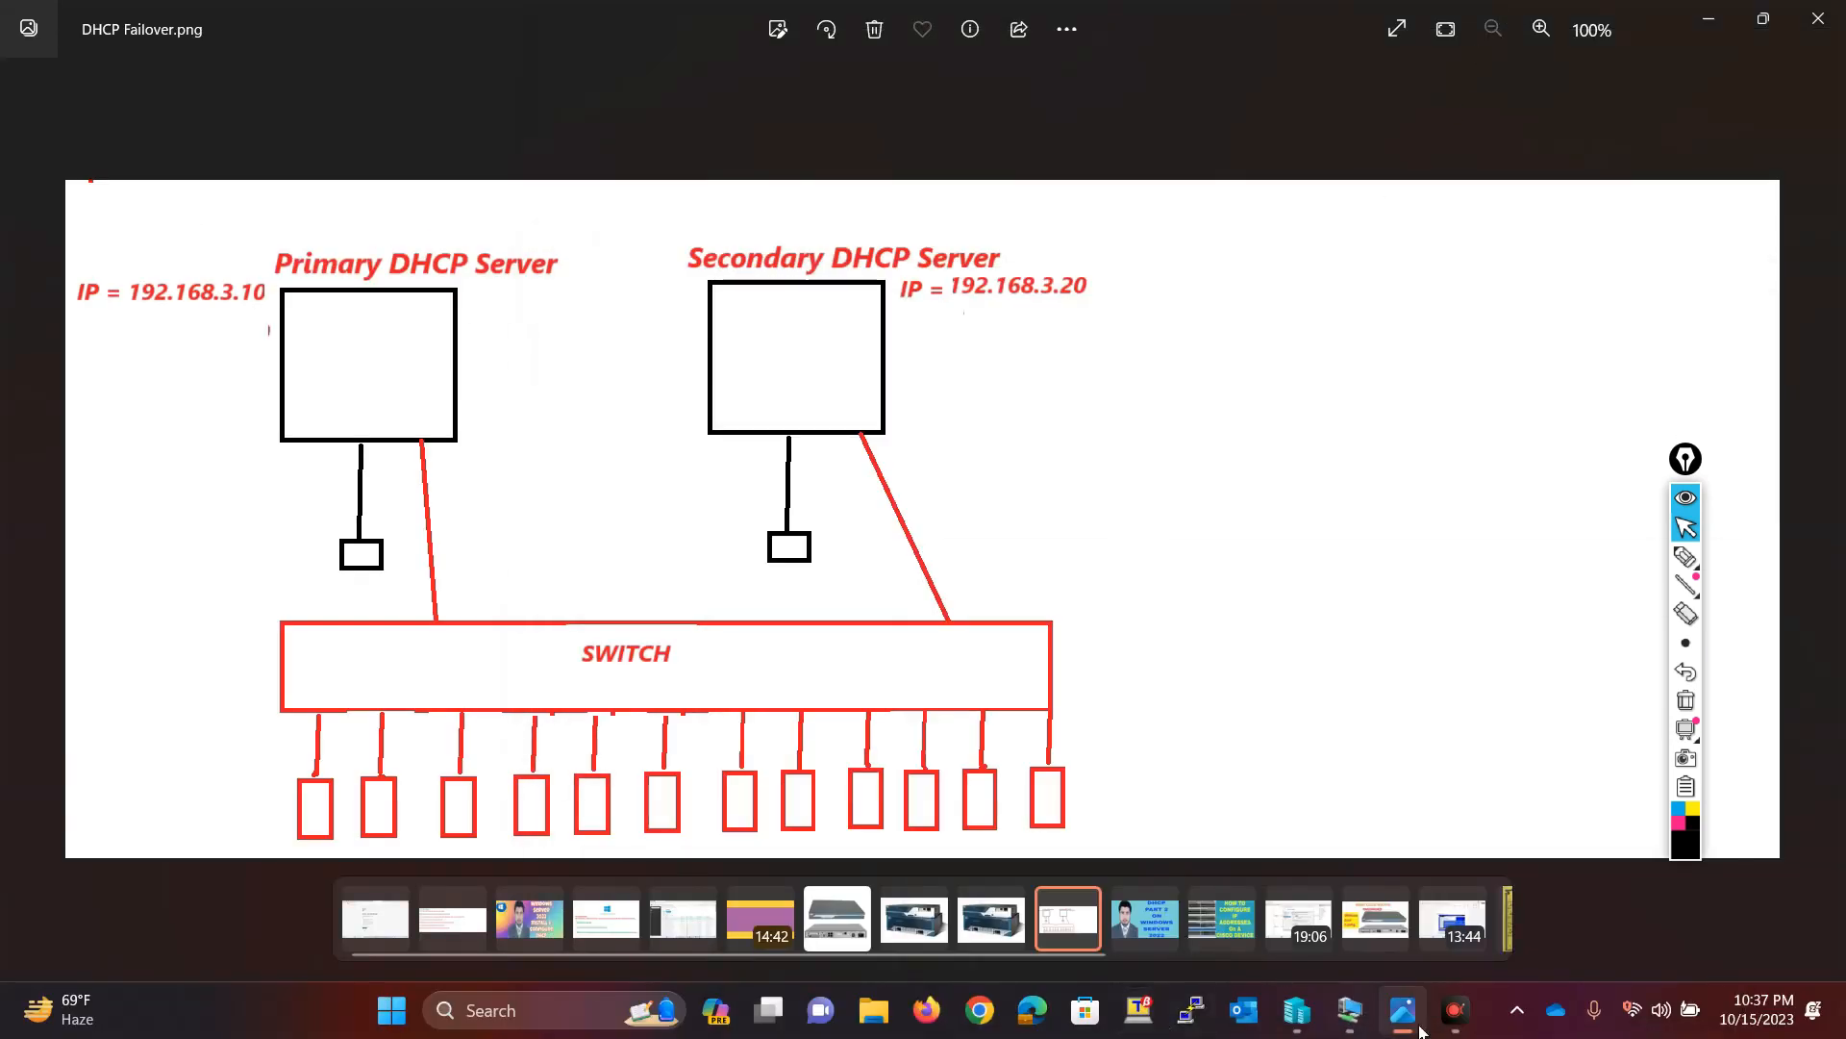
pyautogui.moveTo(1354, 1008)
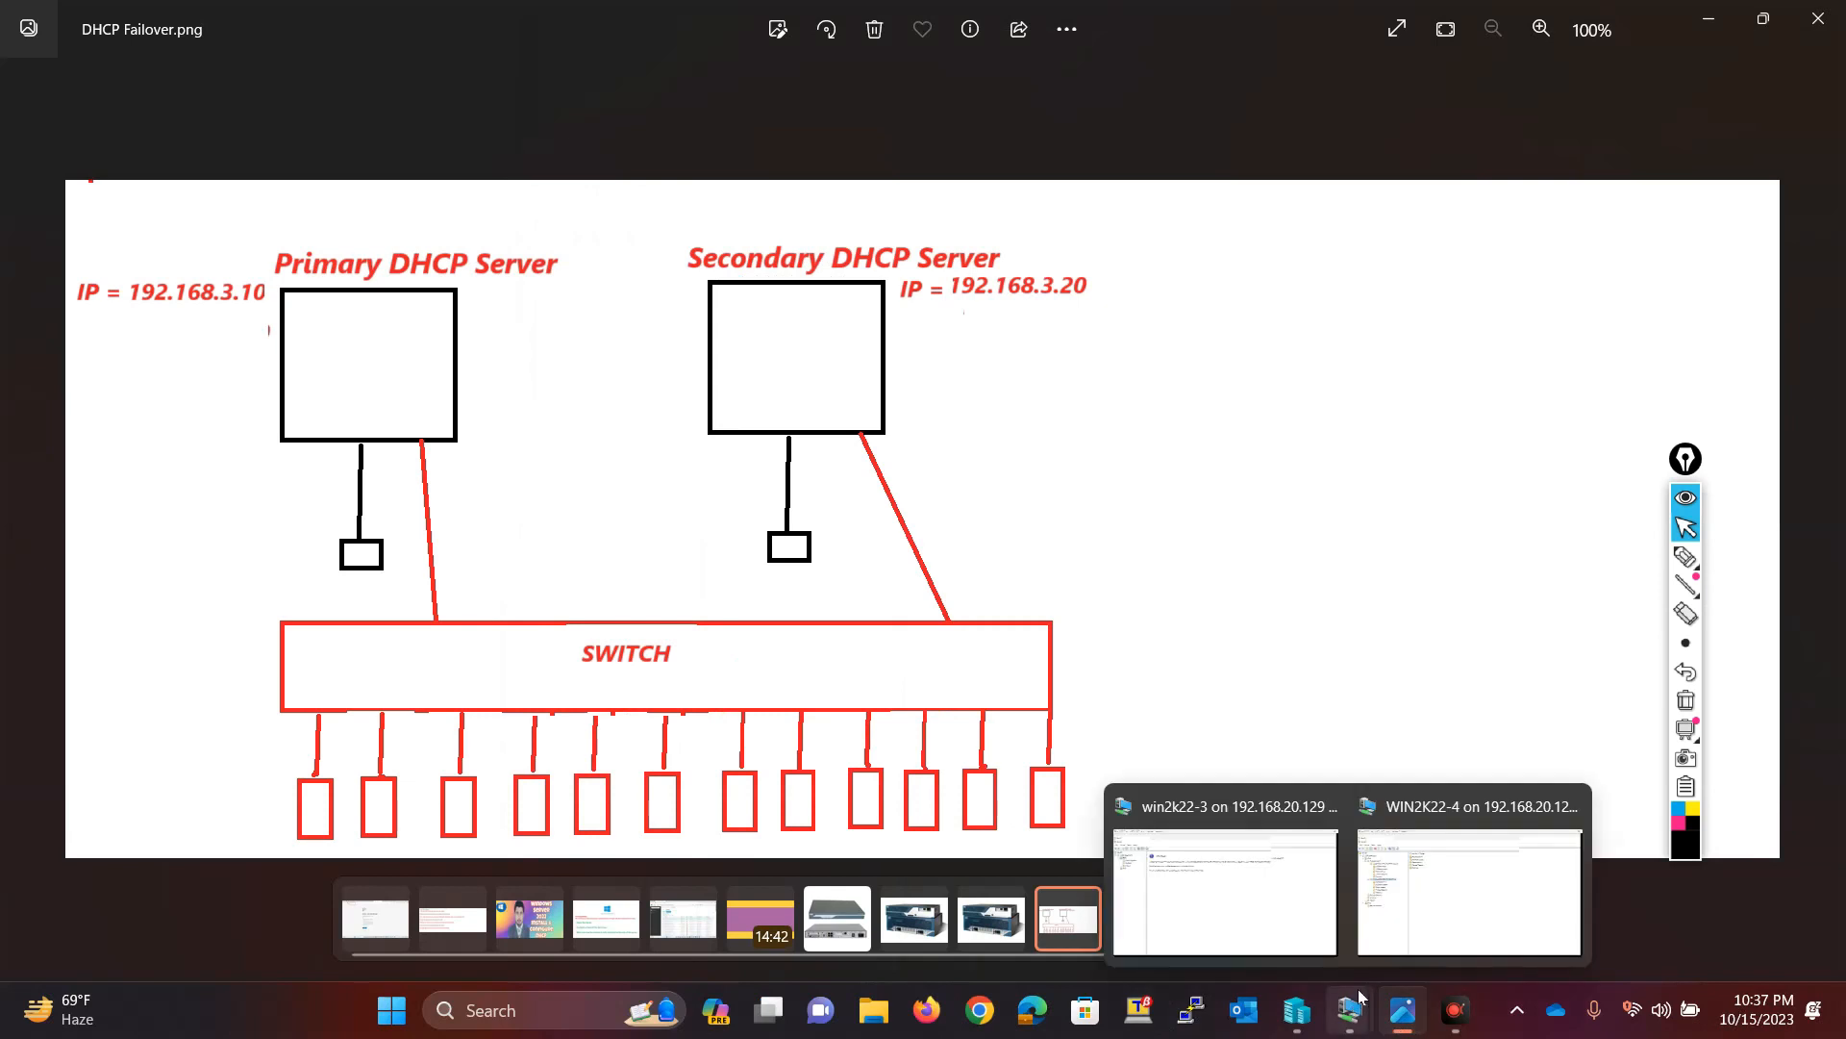
pyautogui.click(1407, 859)
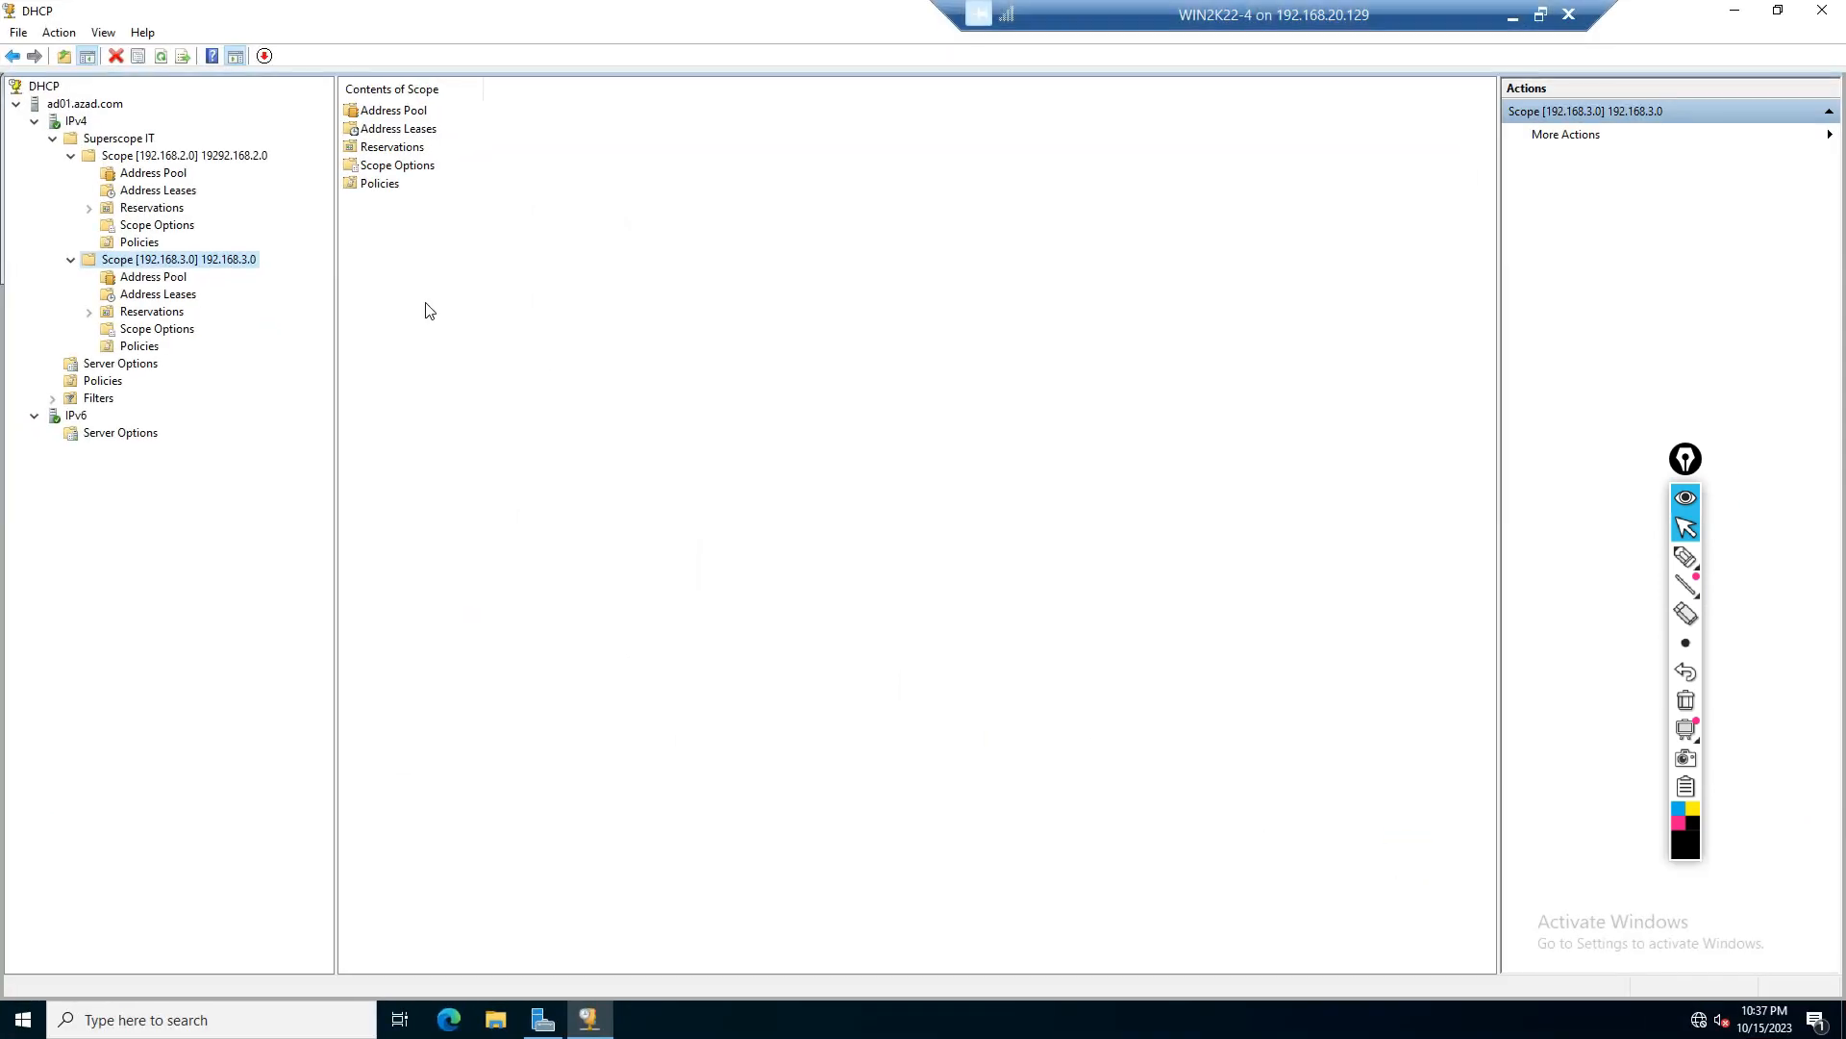
# Step: Start the Configure Failover wizard from the primary server's IPv4 node
pyautogui.click(70, 122)
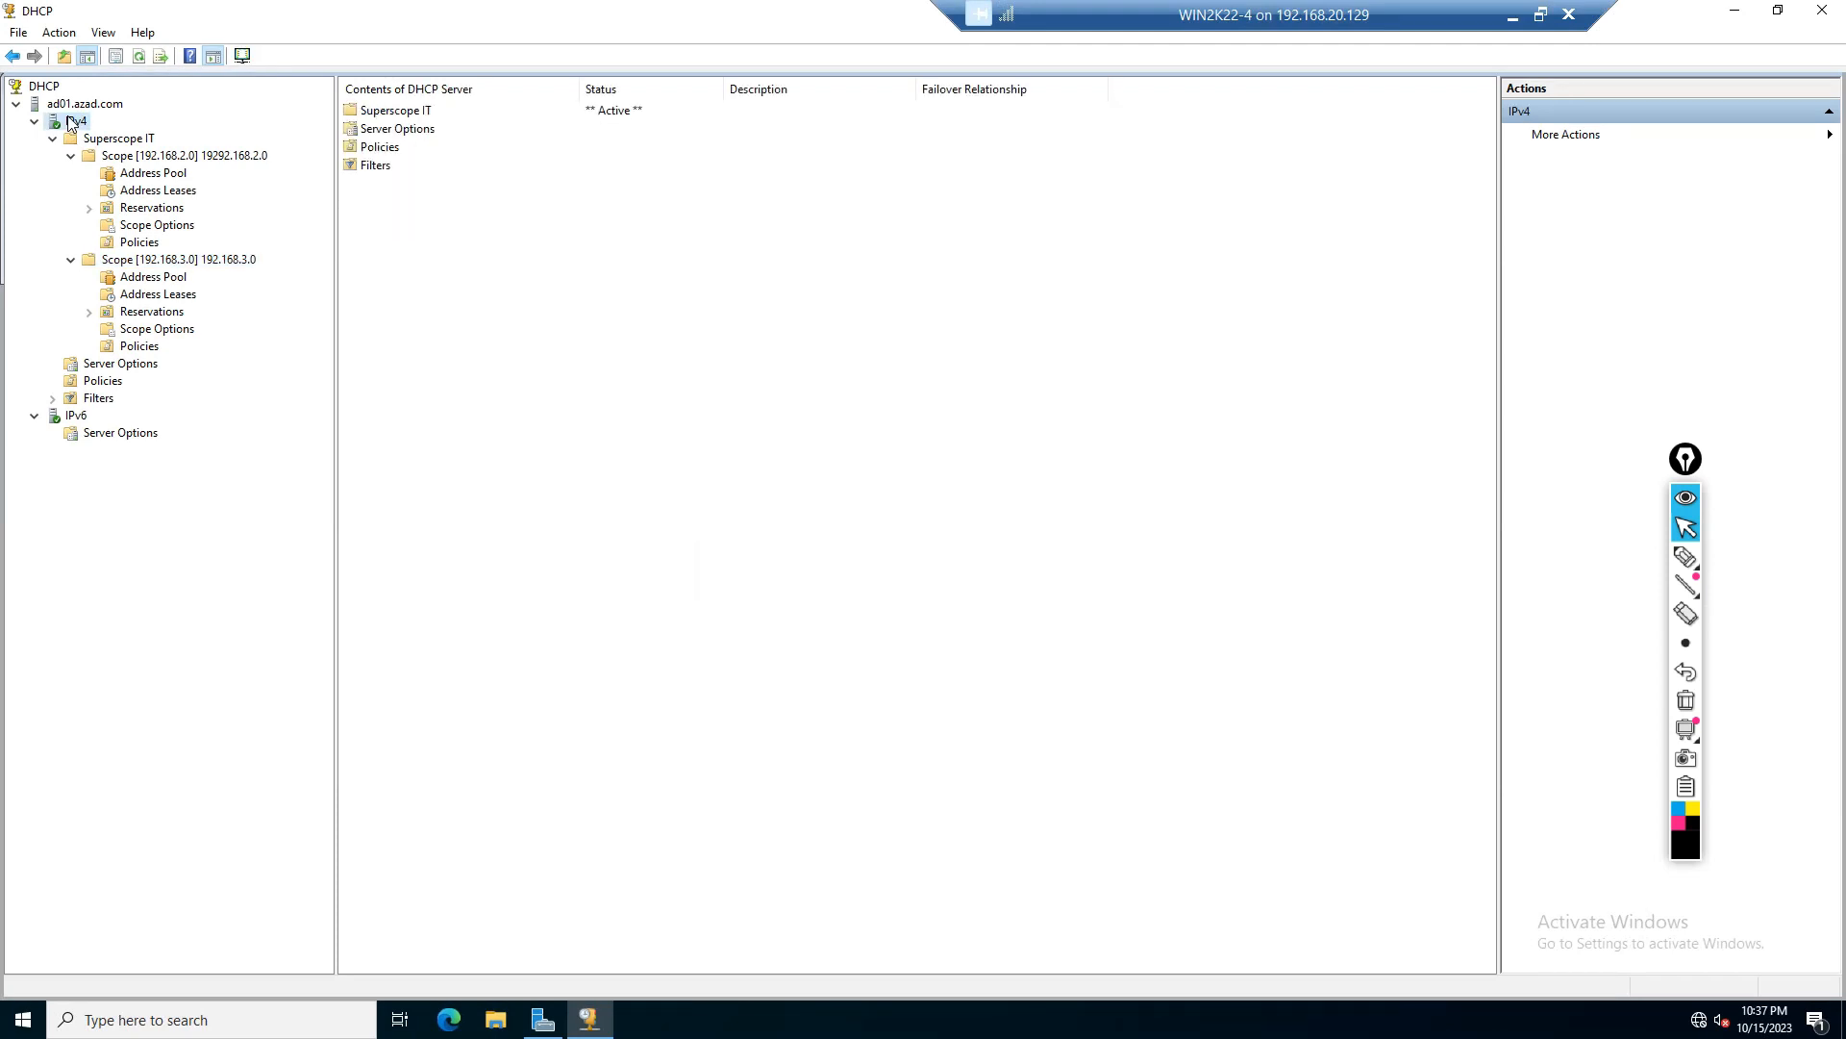
pyautogui.click(74, 105)
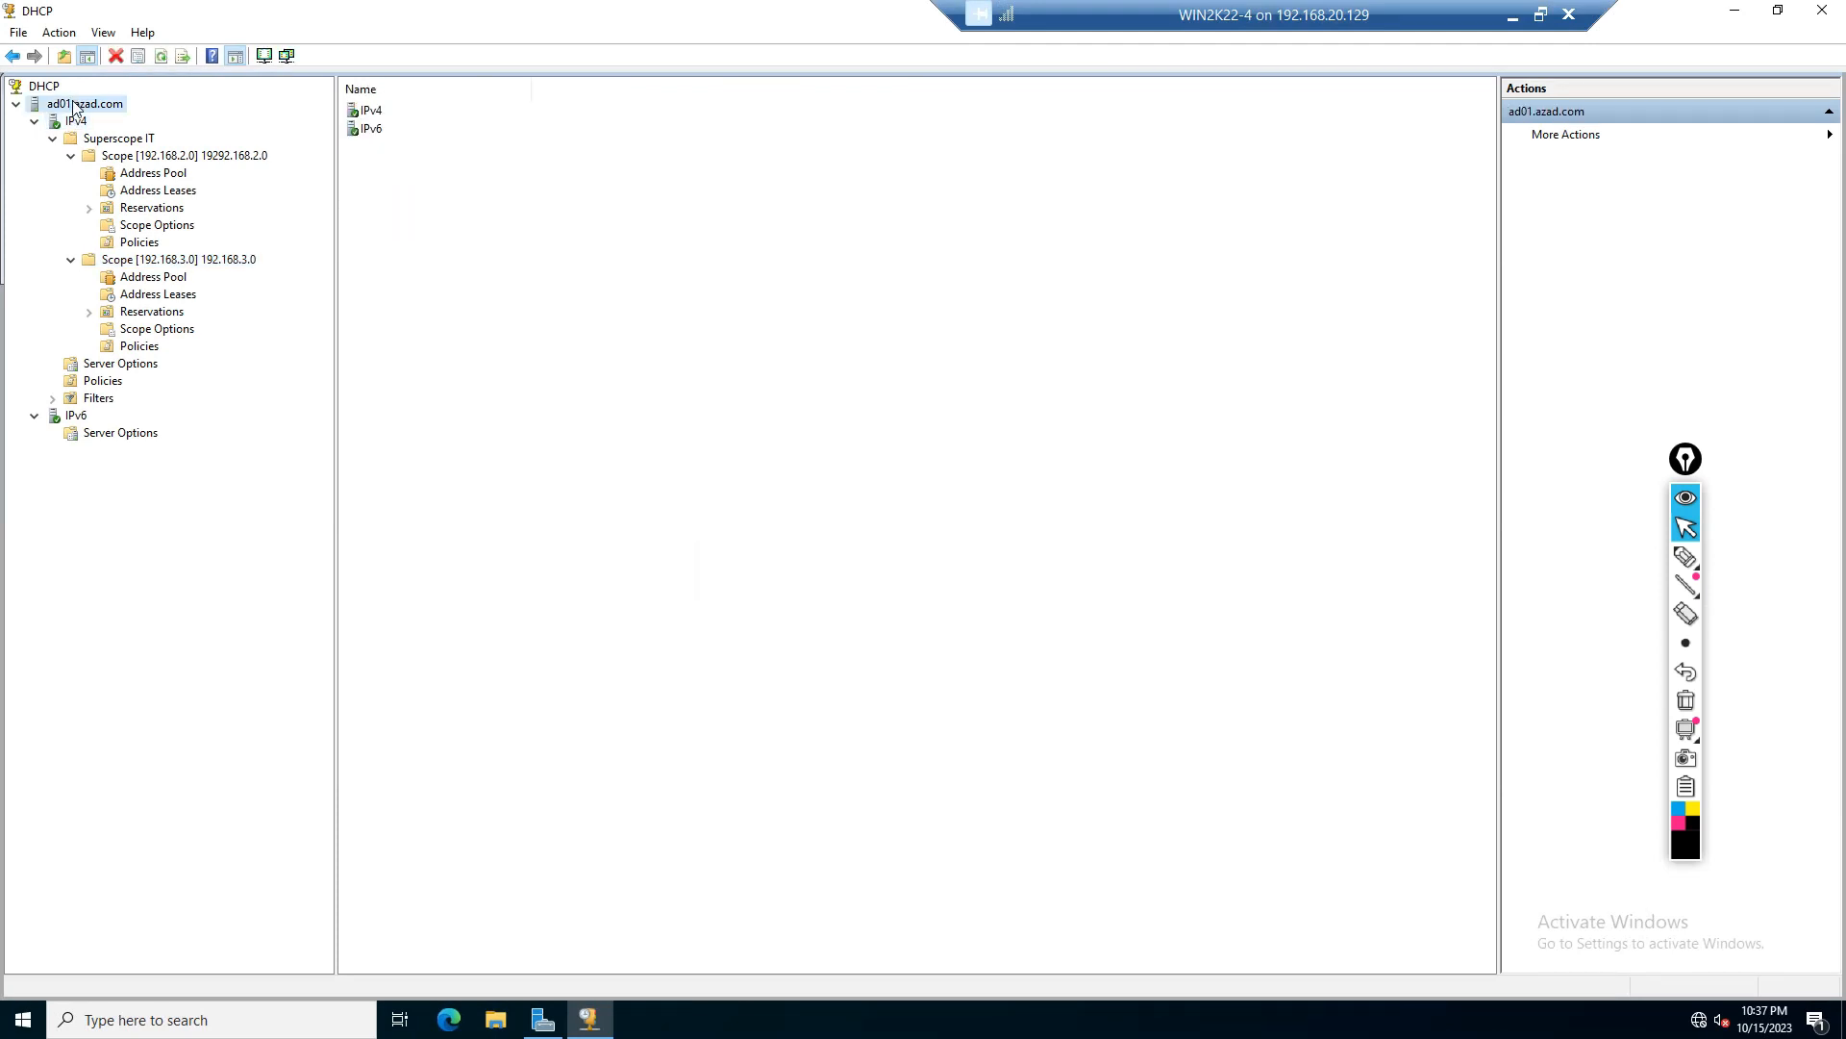
pyautogui.rightClick(74, 107)
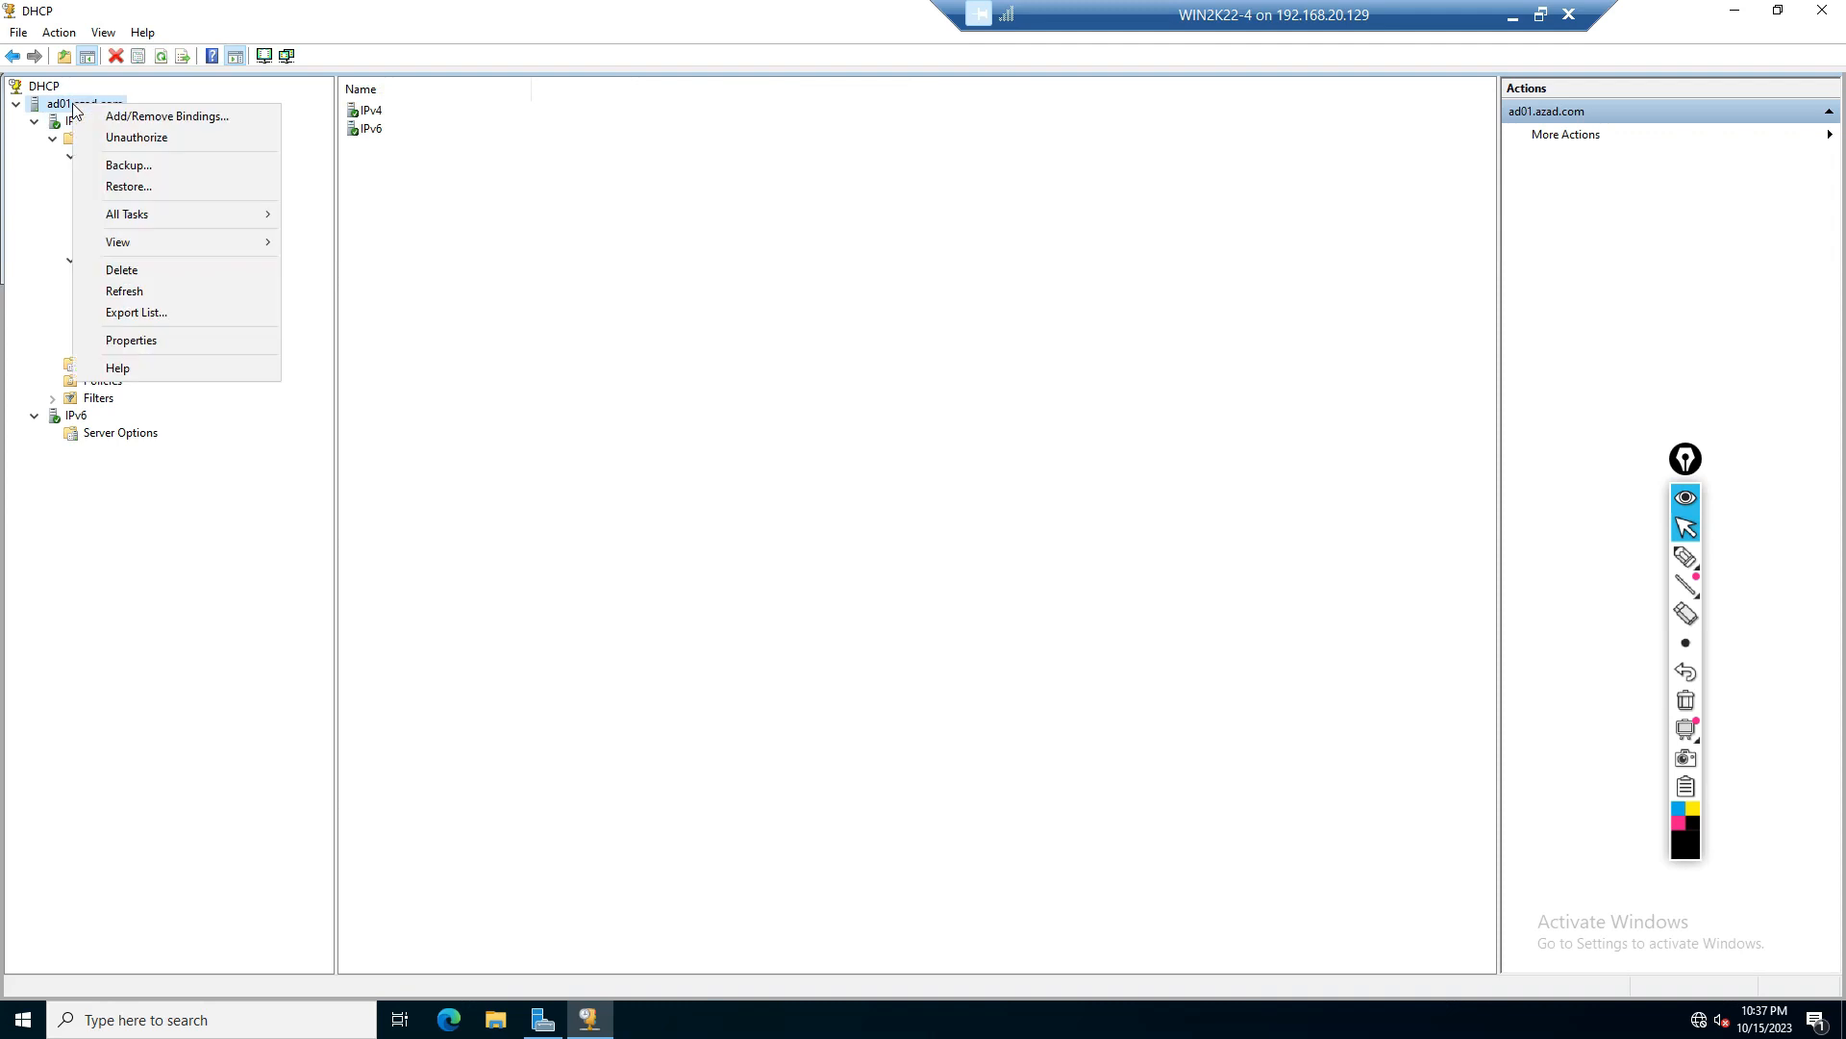
pyautogui.click(67, 125)
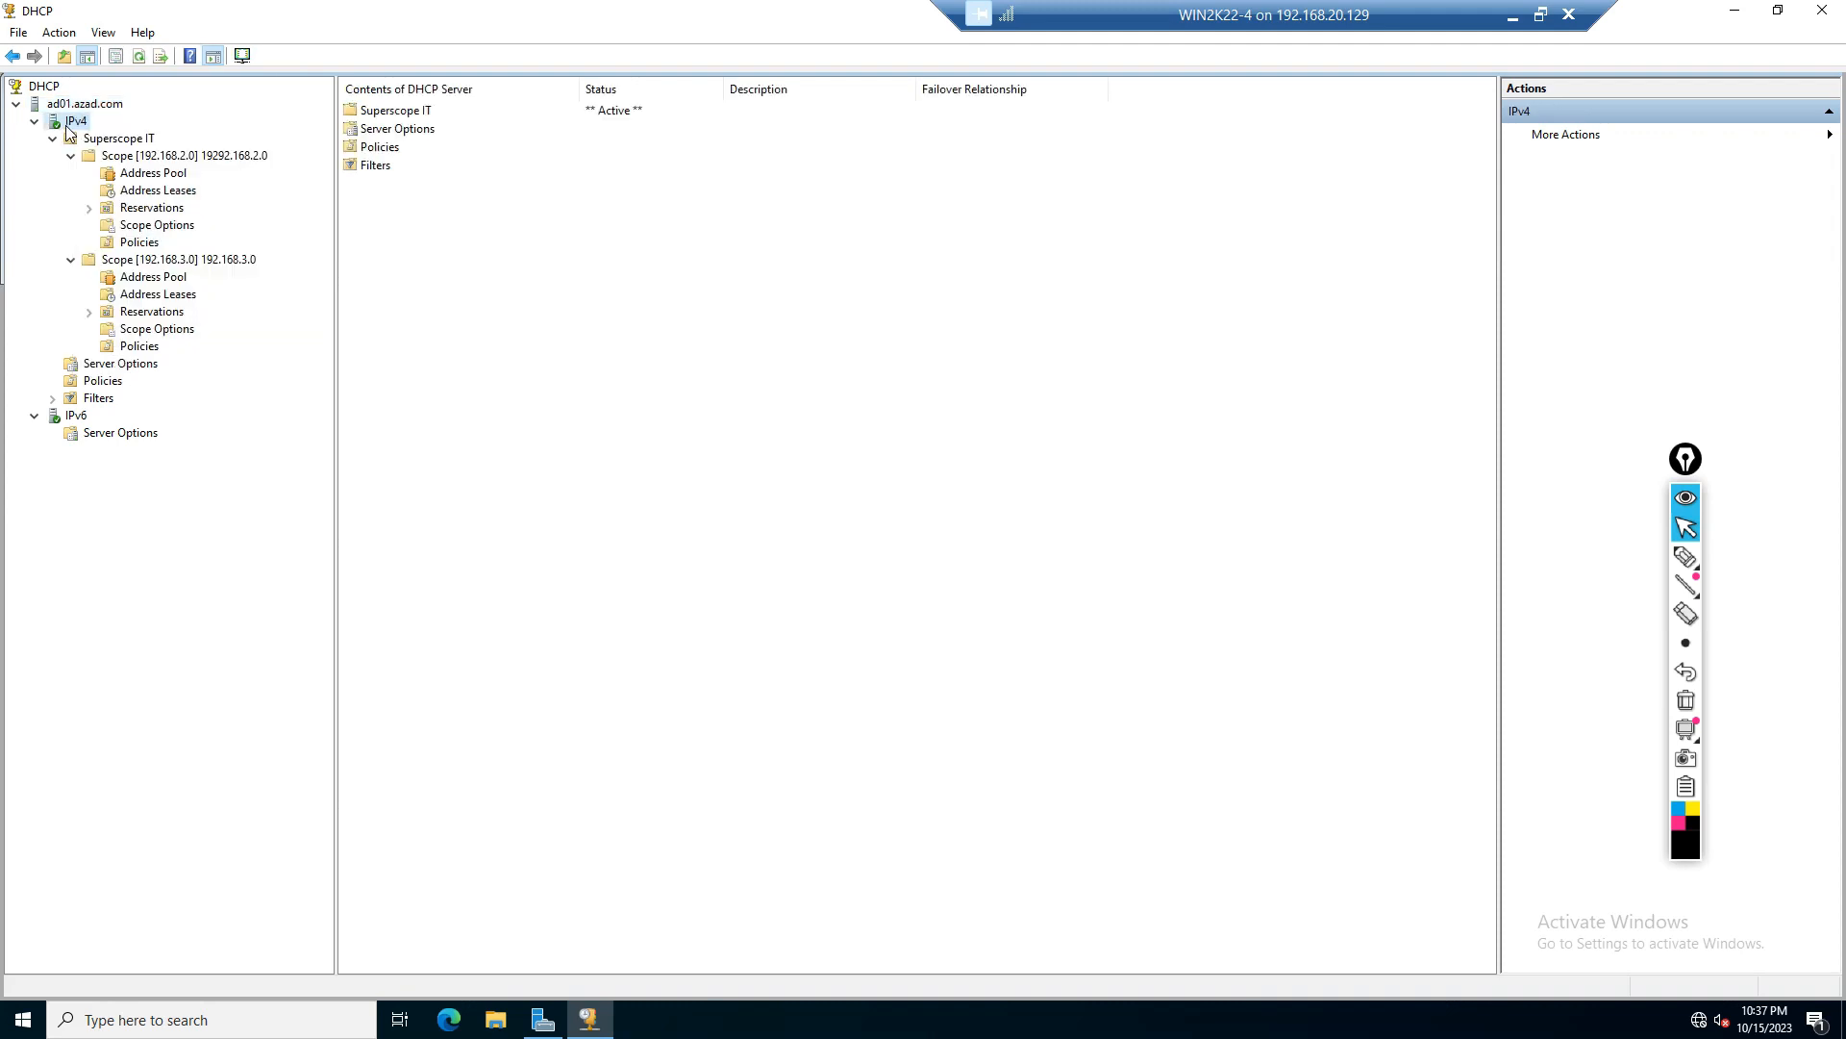
pyautogui.rightClick(69, 132)
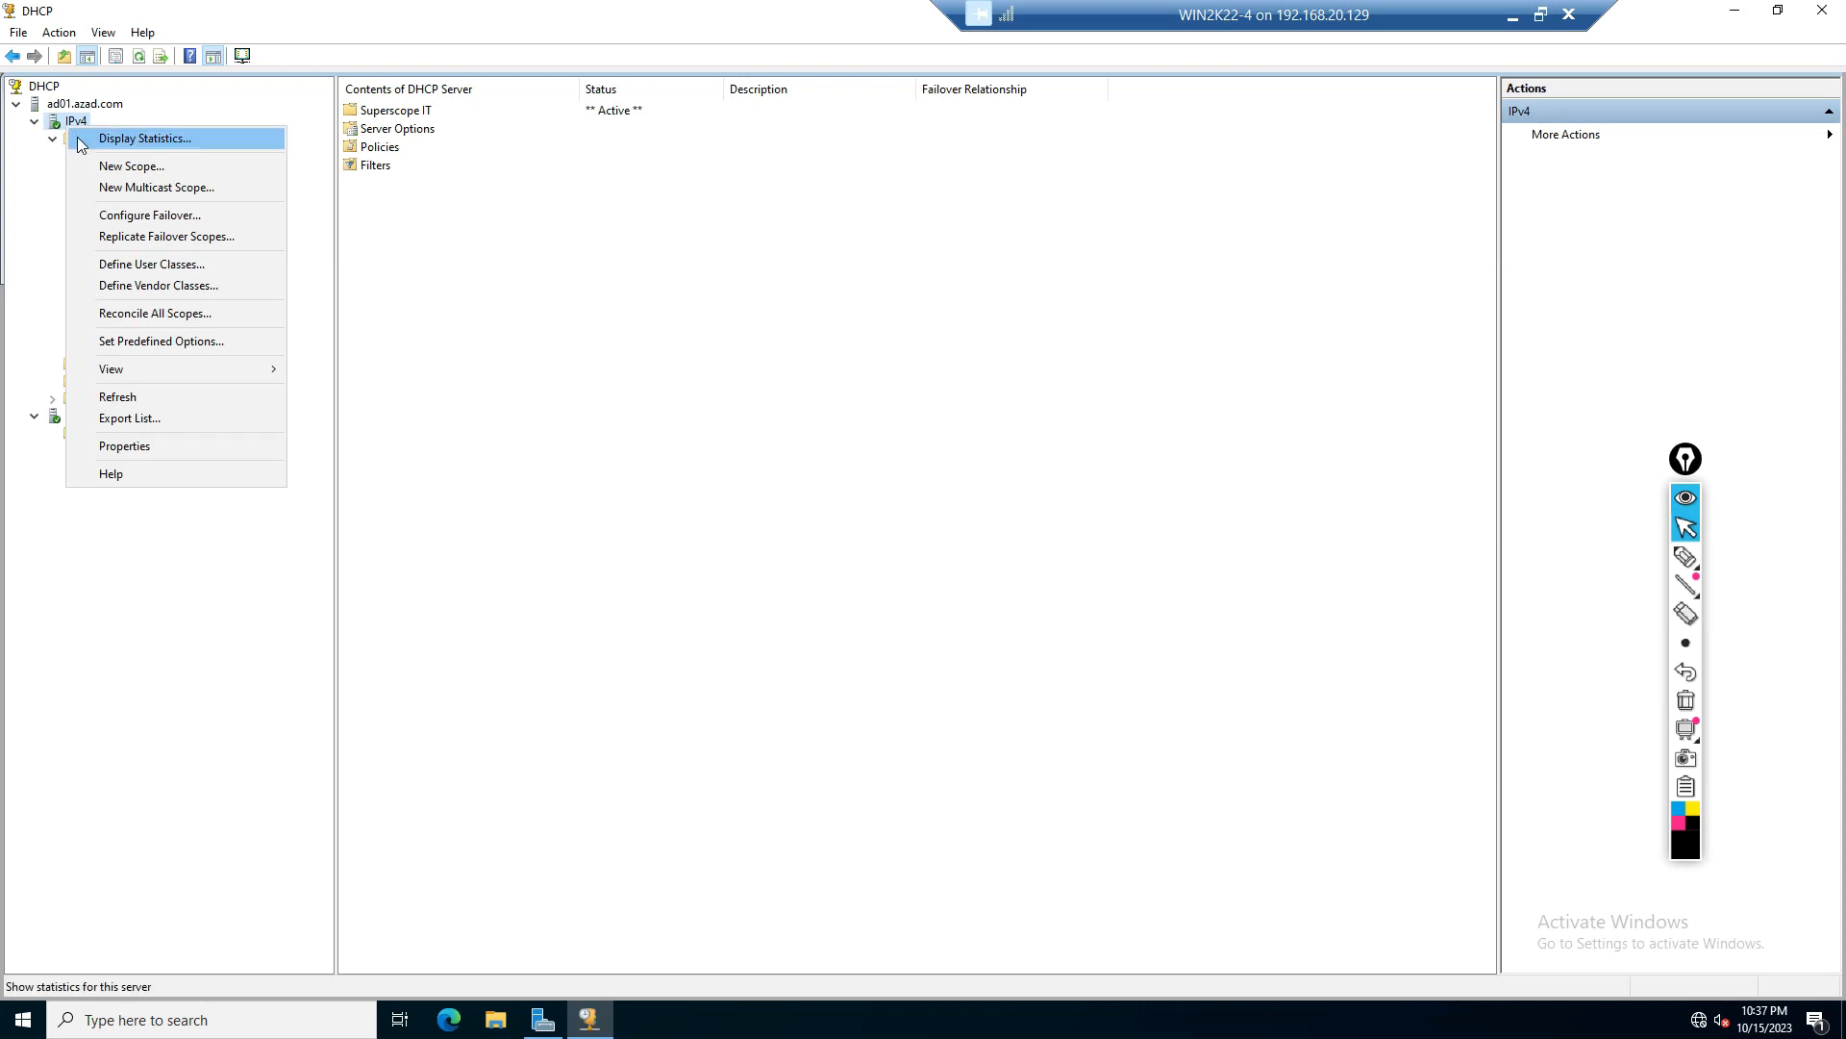
pyautogui.click(172, 217)
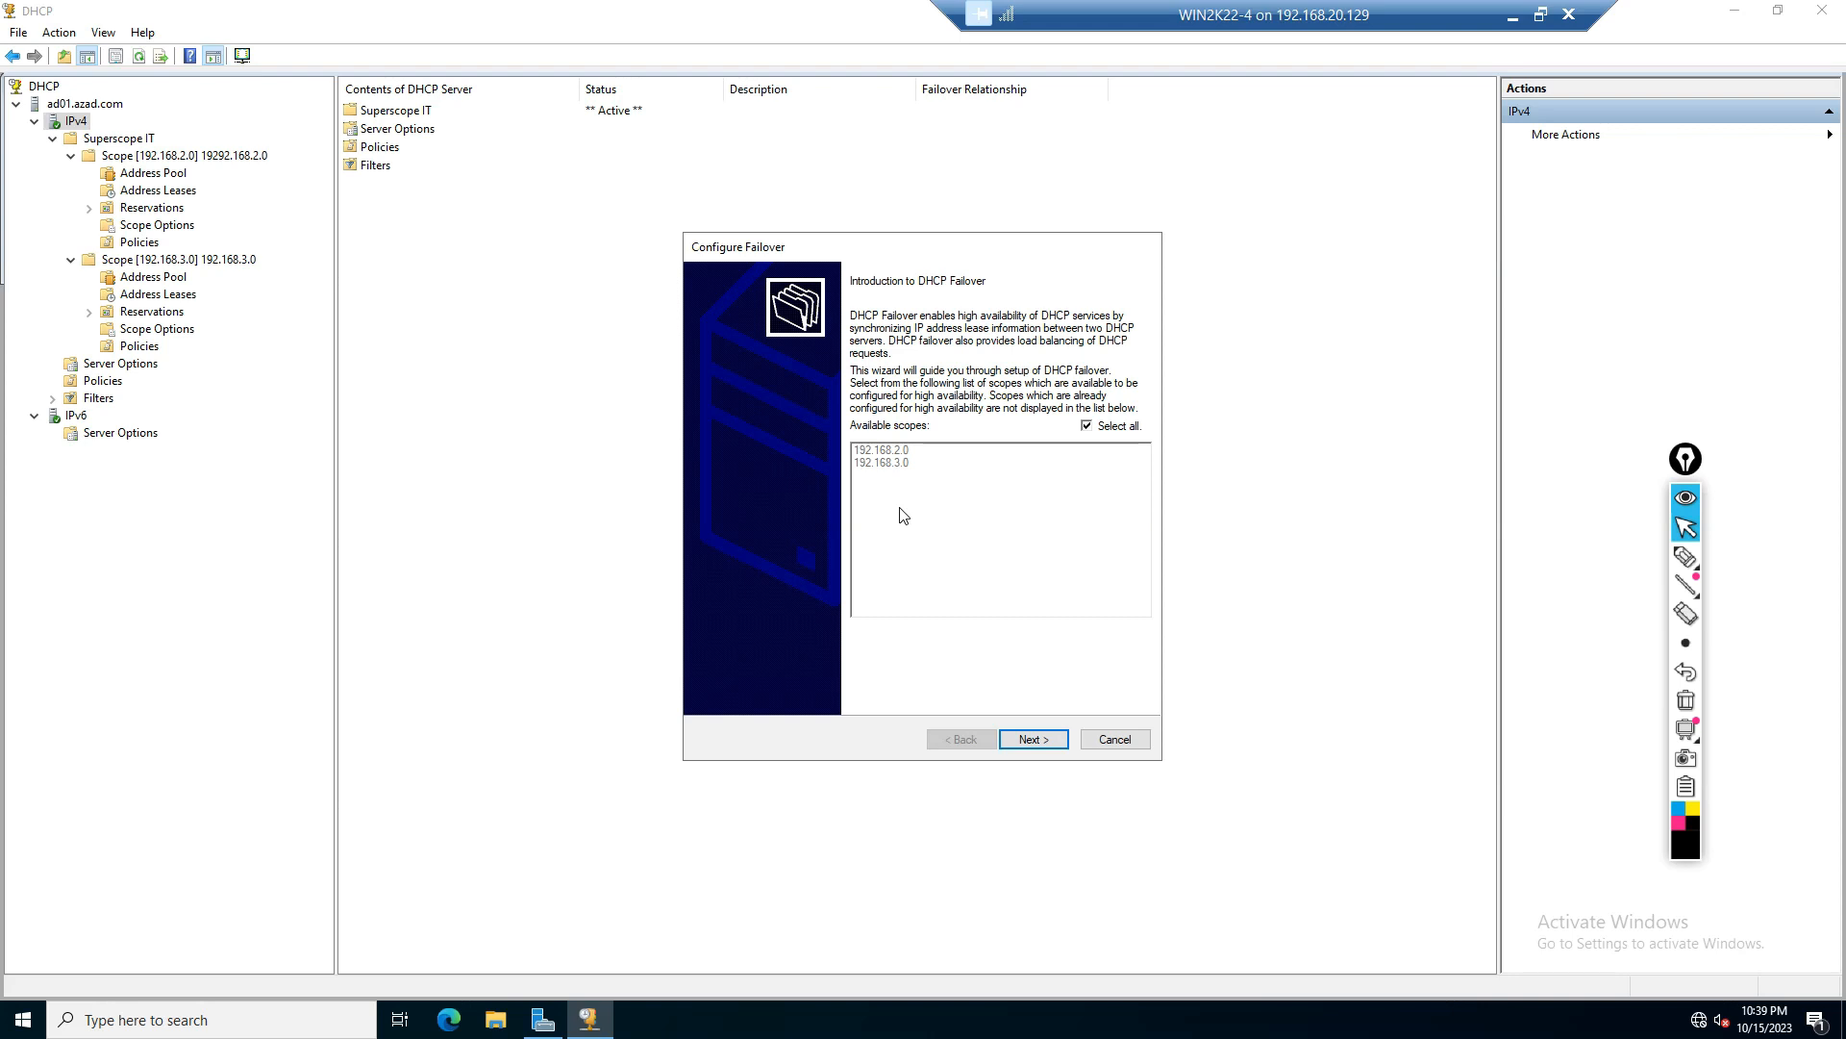
# Step: Advance the failover wizard, add a partner server and search domain computers to select ADC01
pyautogui.click(1048, 741)
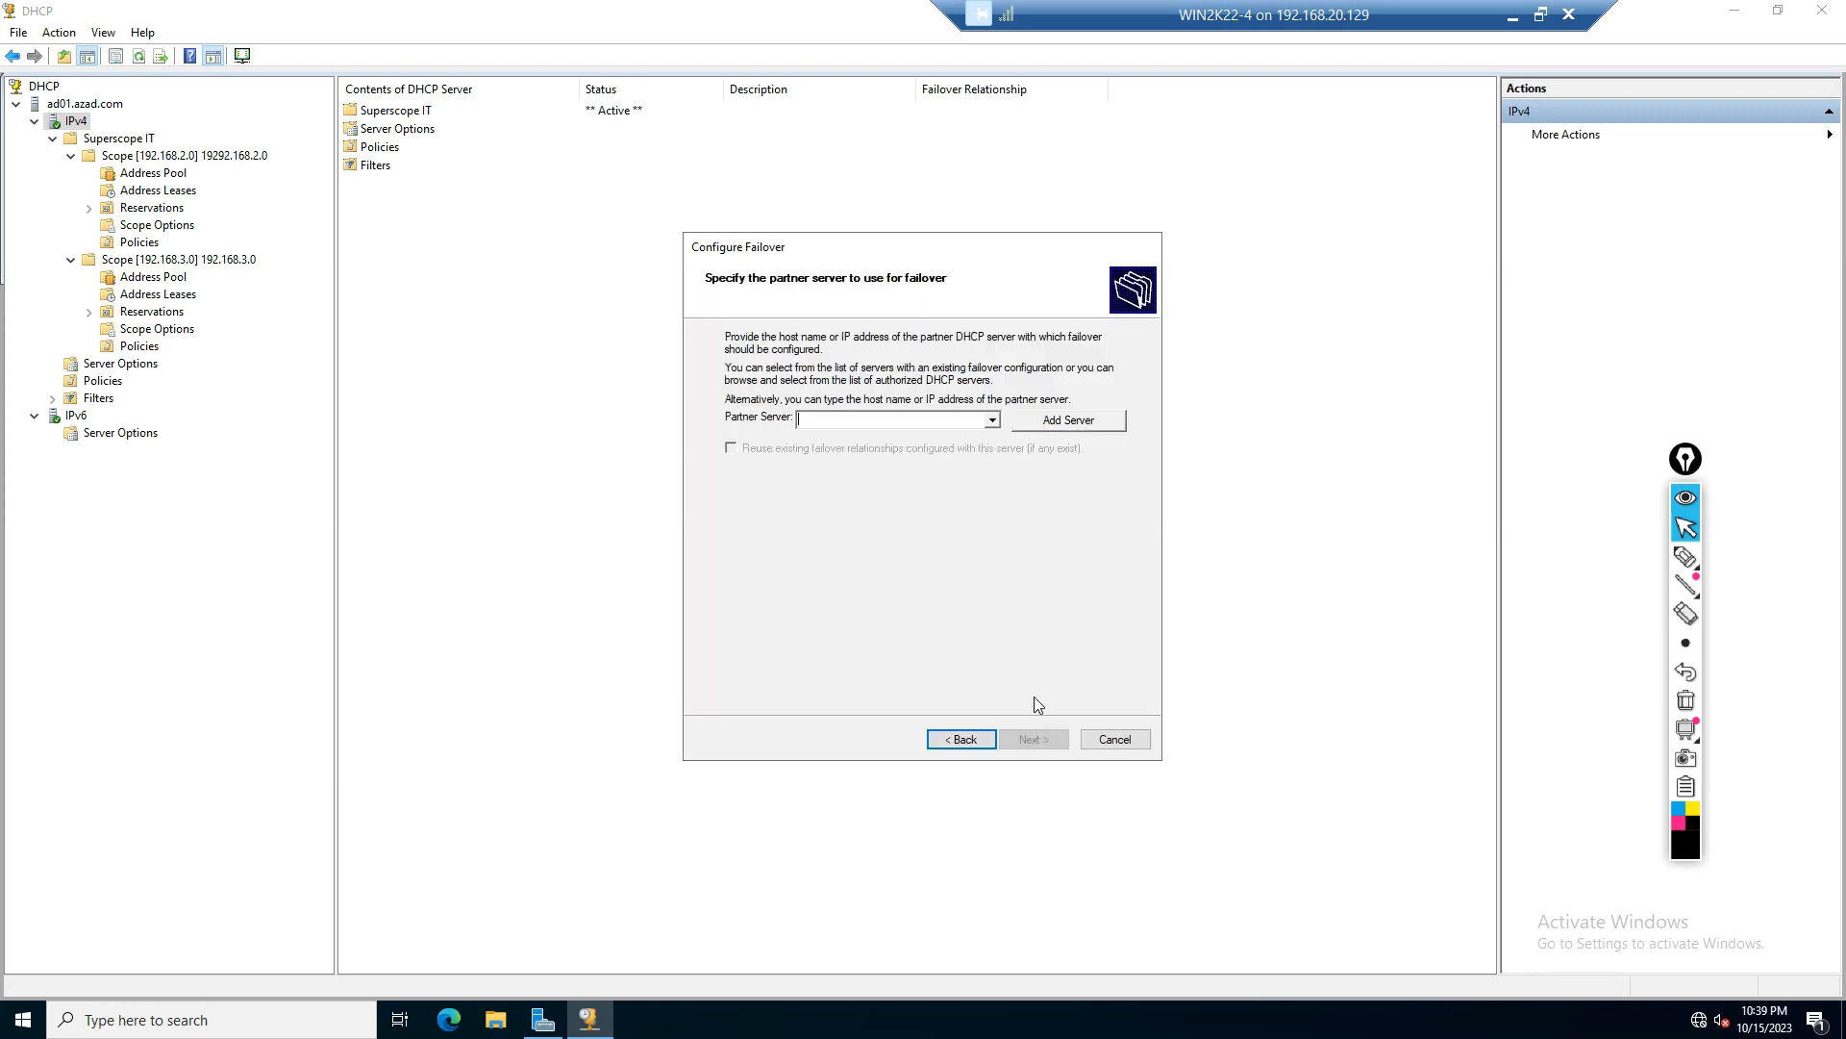
pyautogui.click(840, 420)
pyautogui.click(1064, 427)
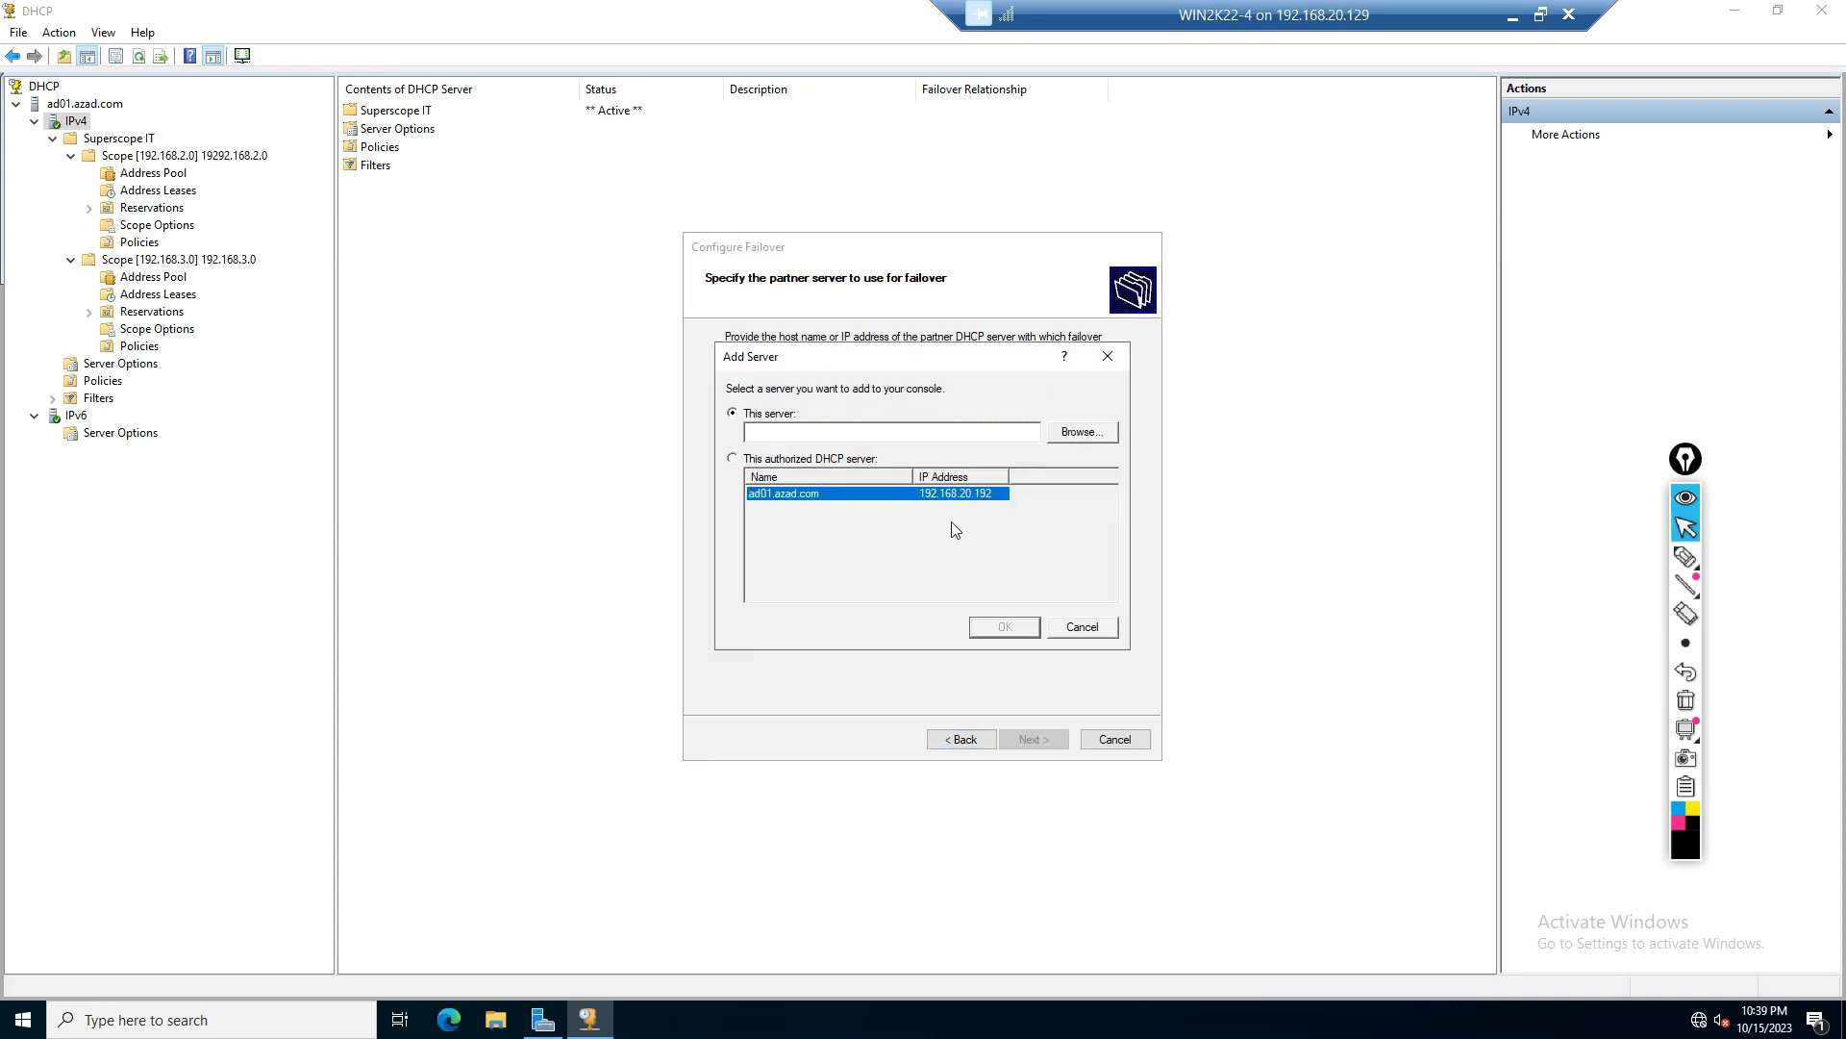
pyautogui.click(1095, 431)
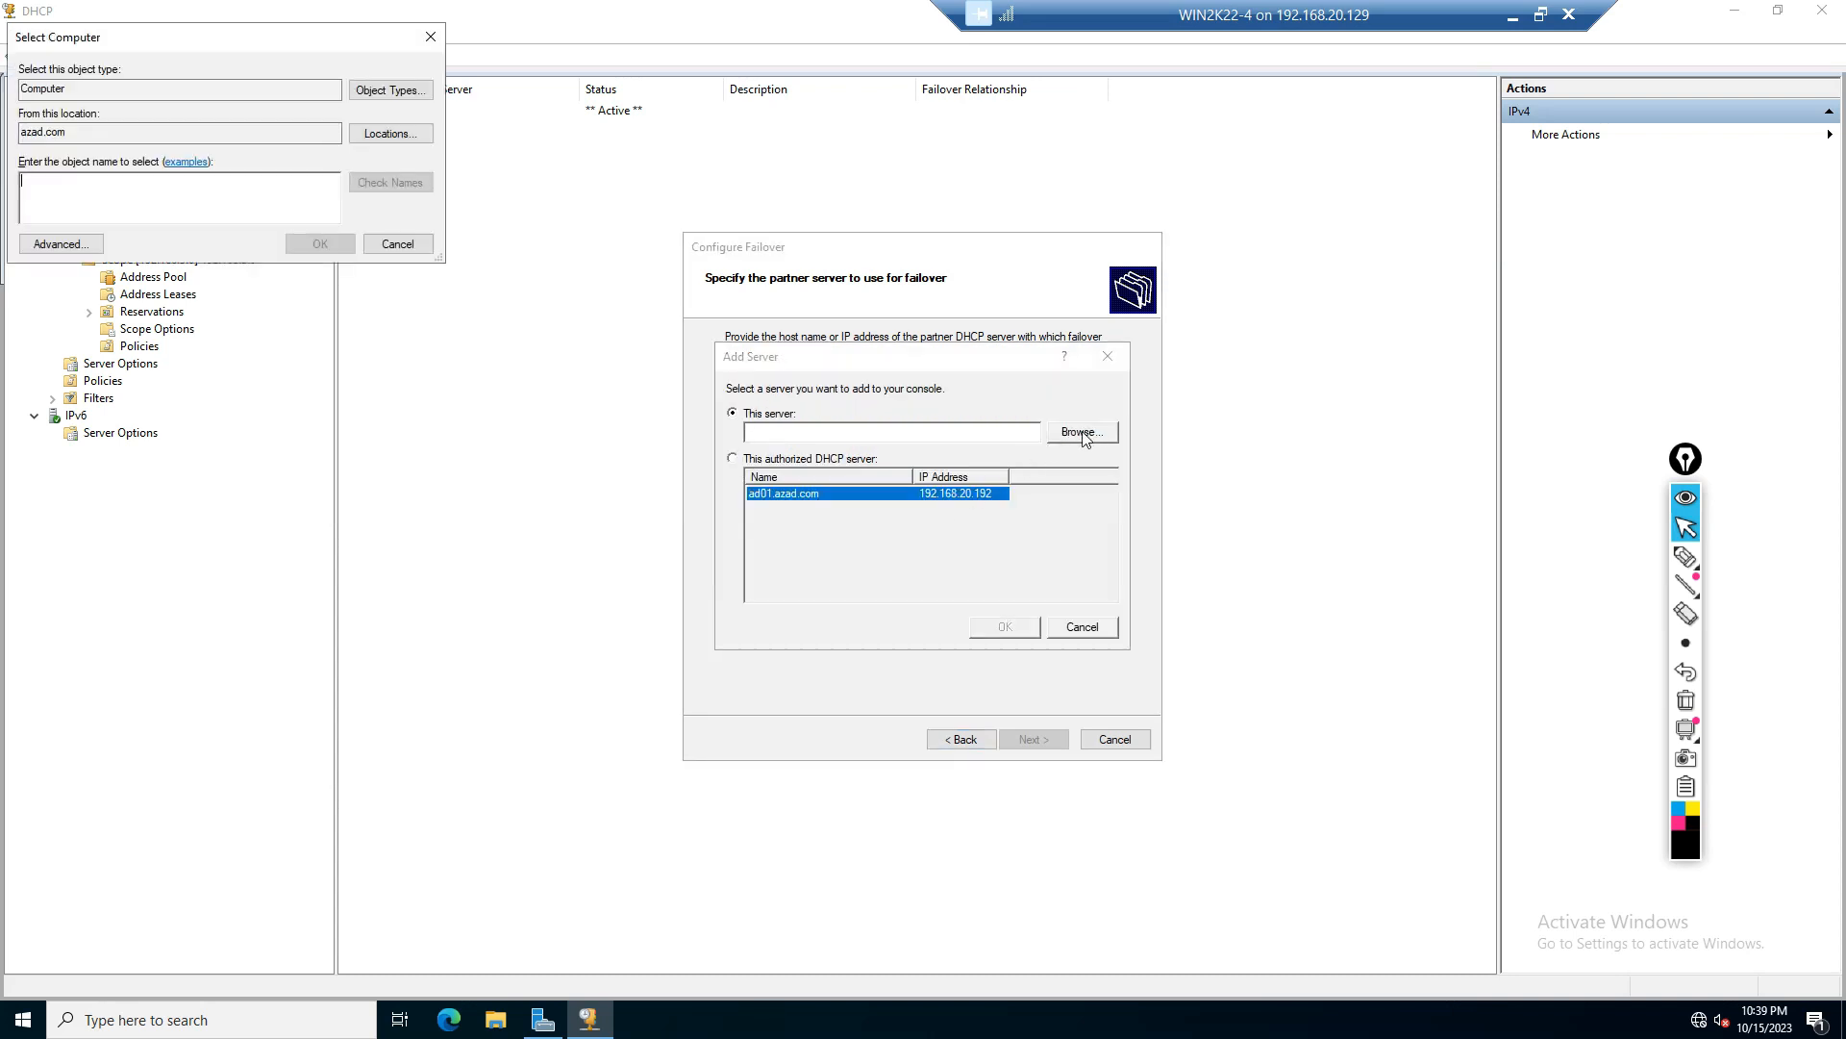
pyautogui.click(76, 245)
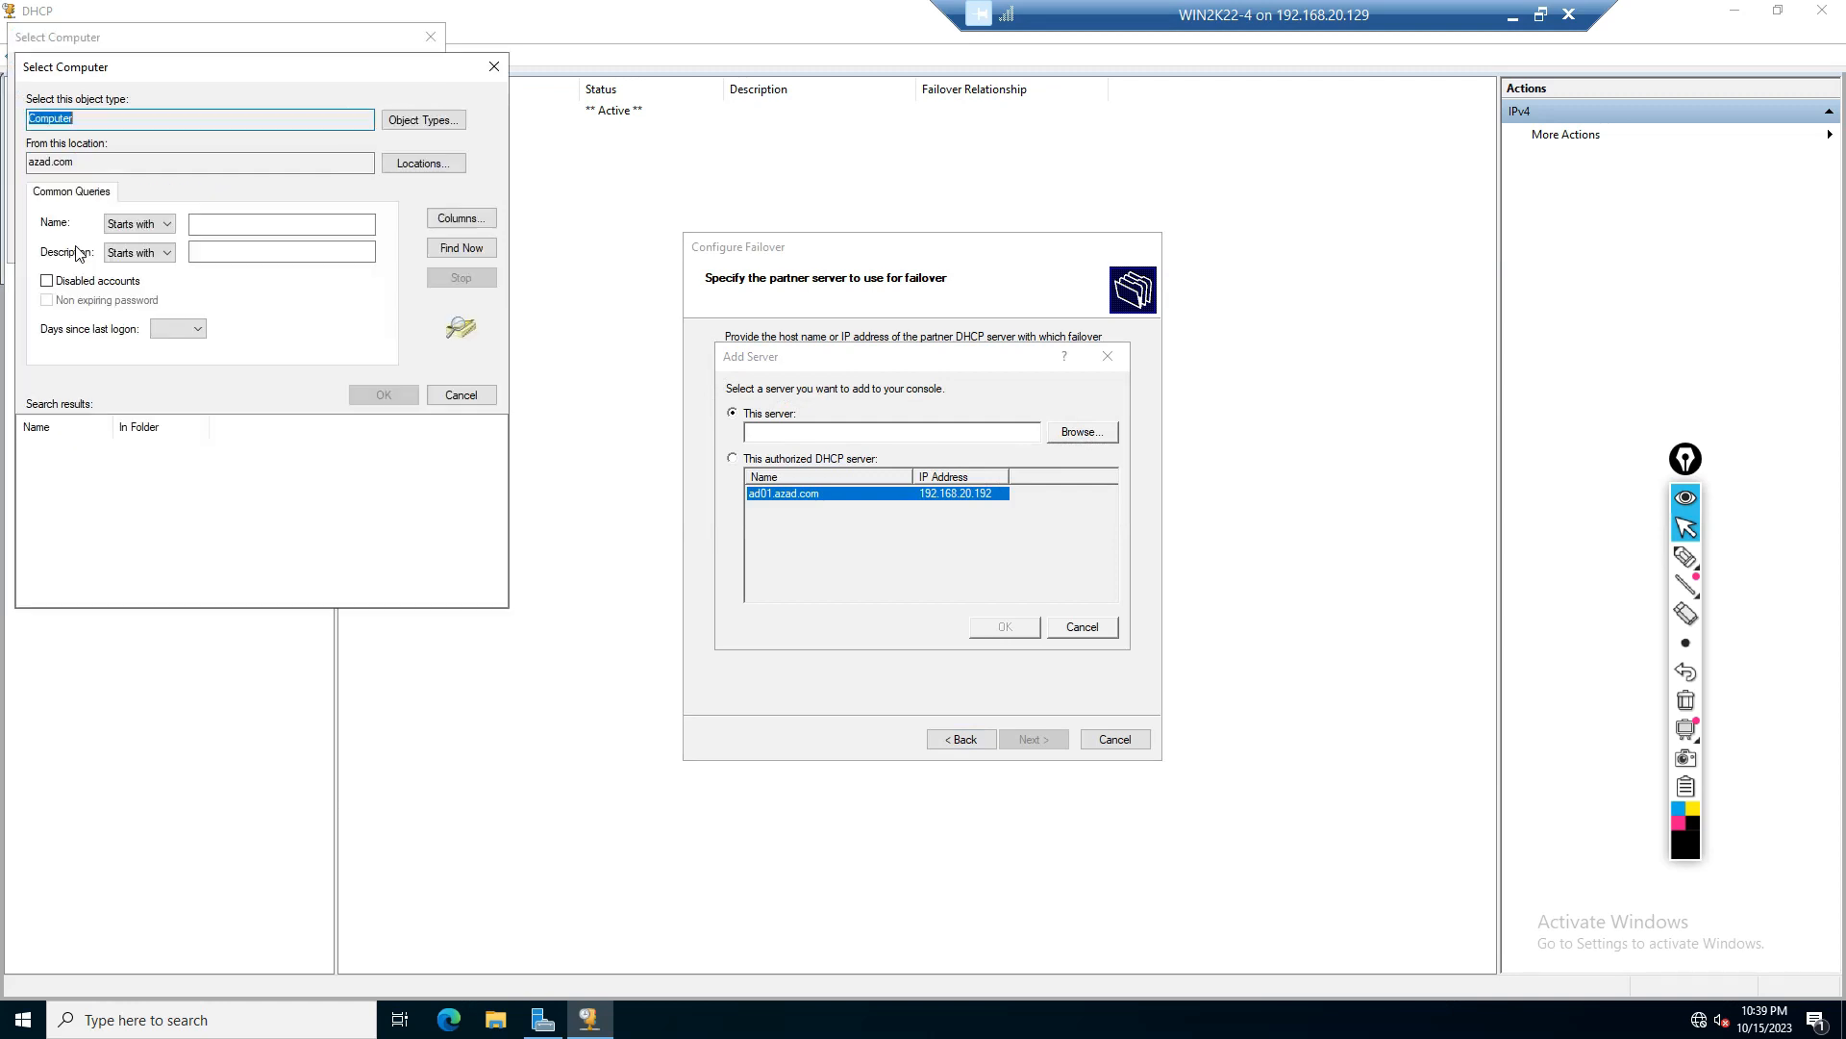
pyautogui.click(475, 250)
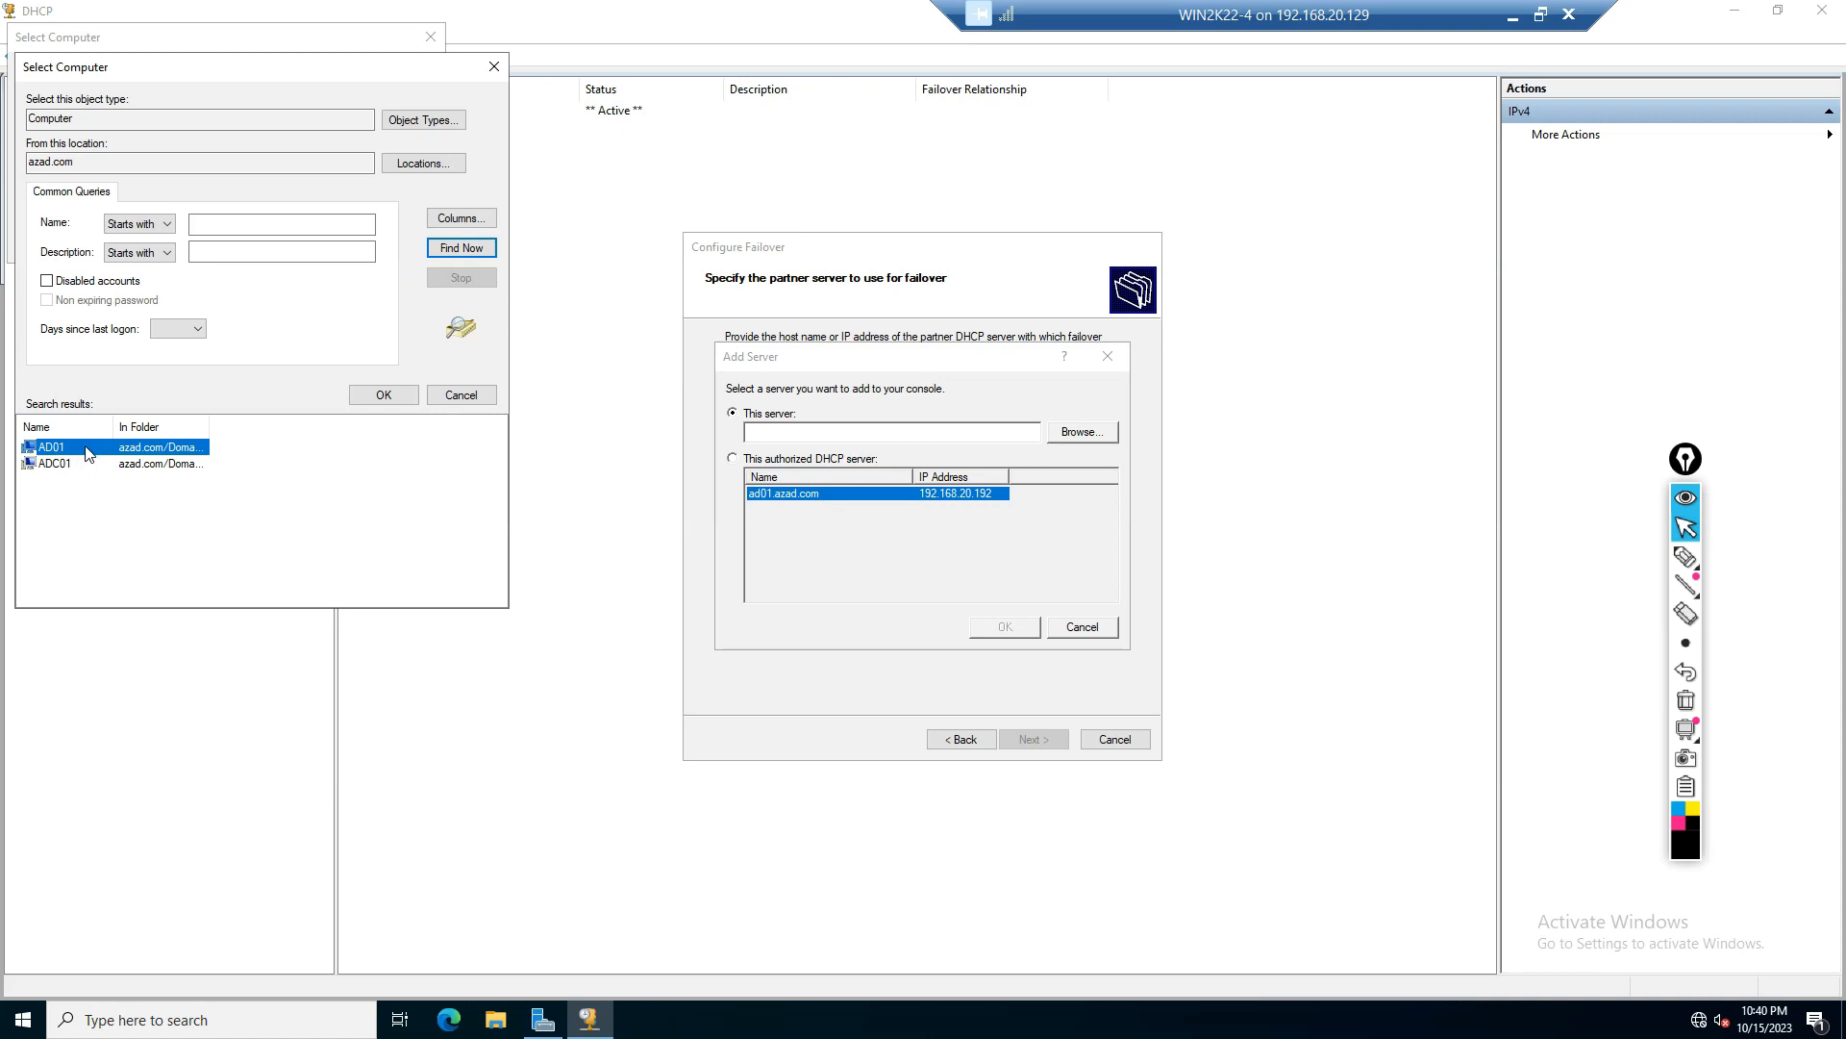
pyautogui.click(58, 468)
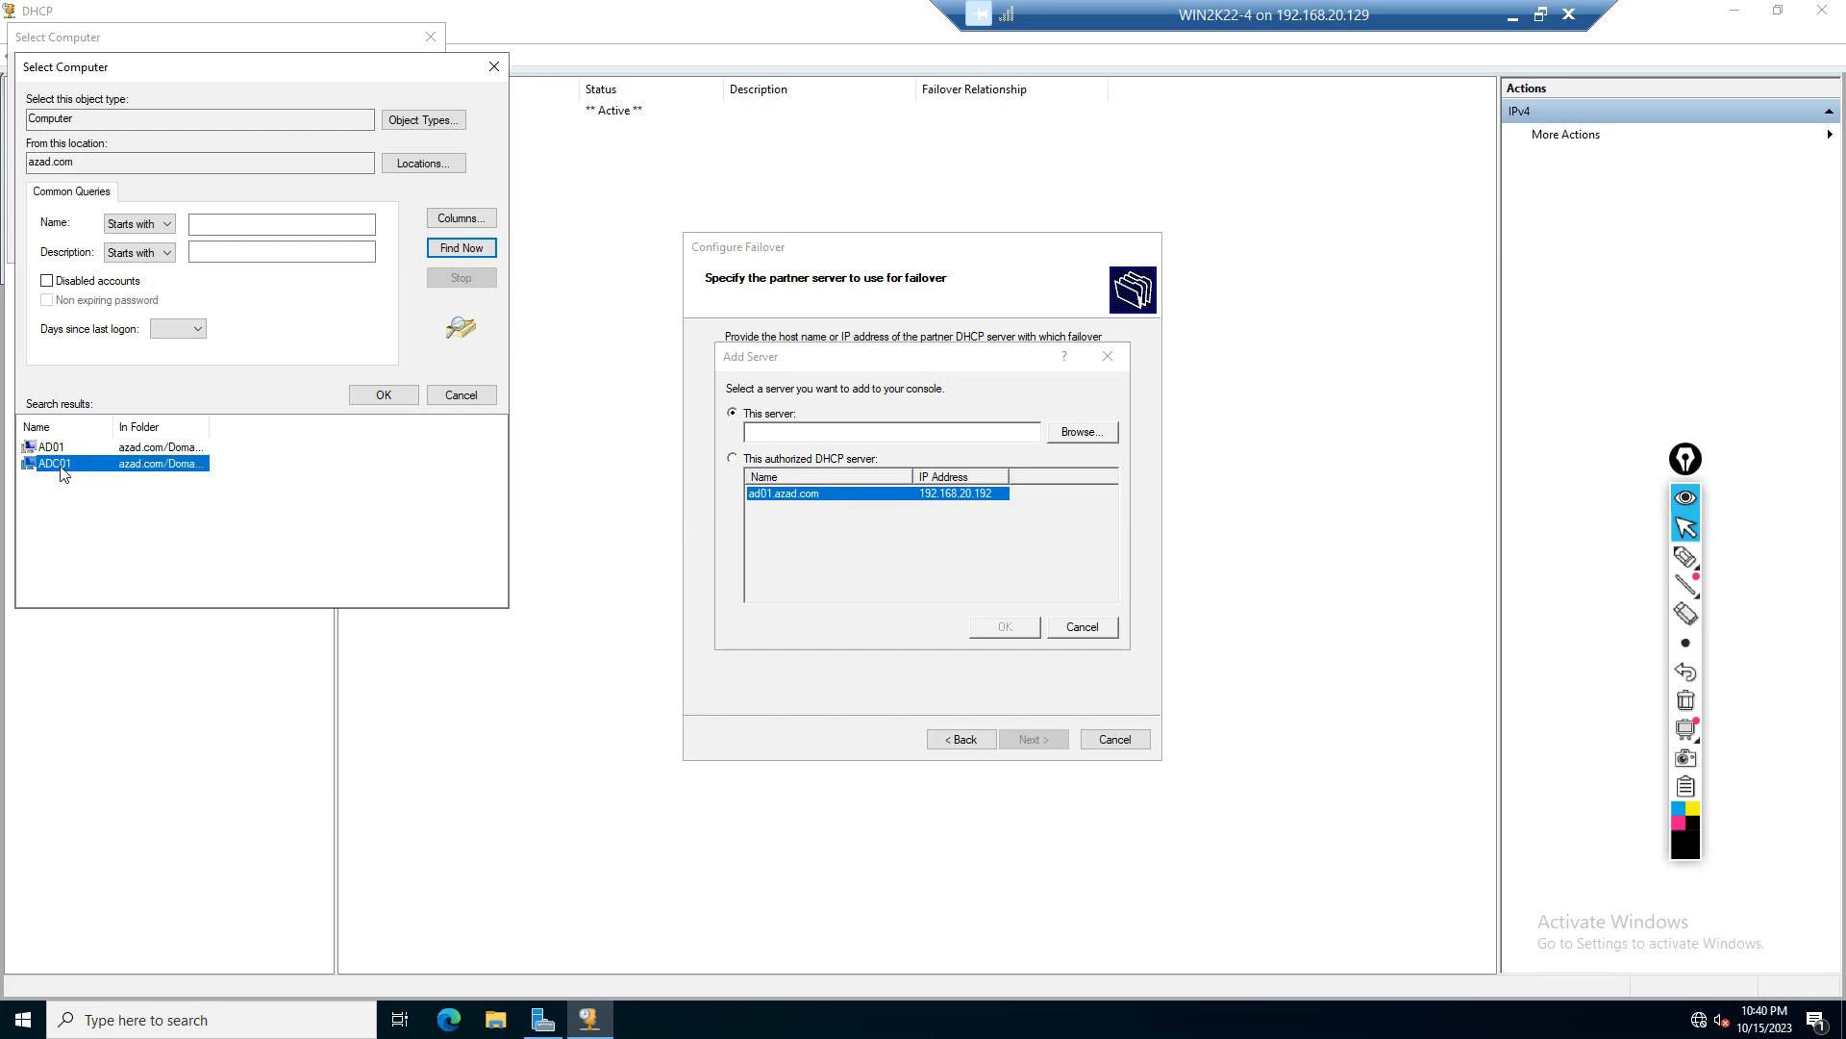
pyautogui.click(1512, 16)
pyautogui.moveTo(1350, 1010)
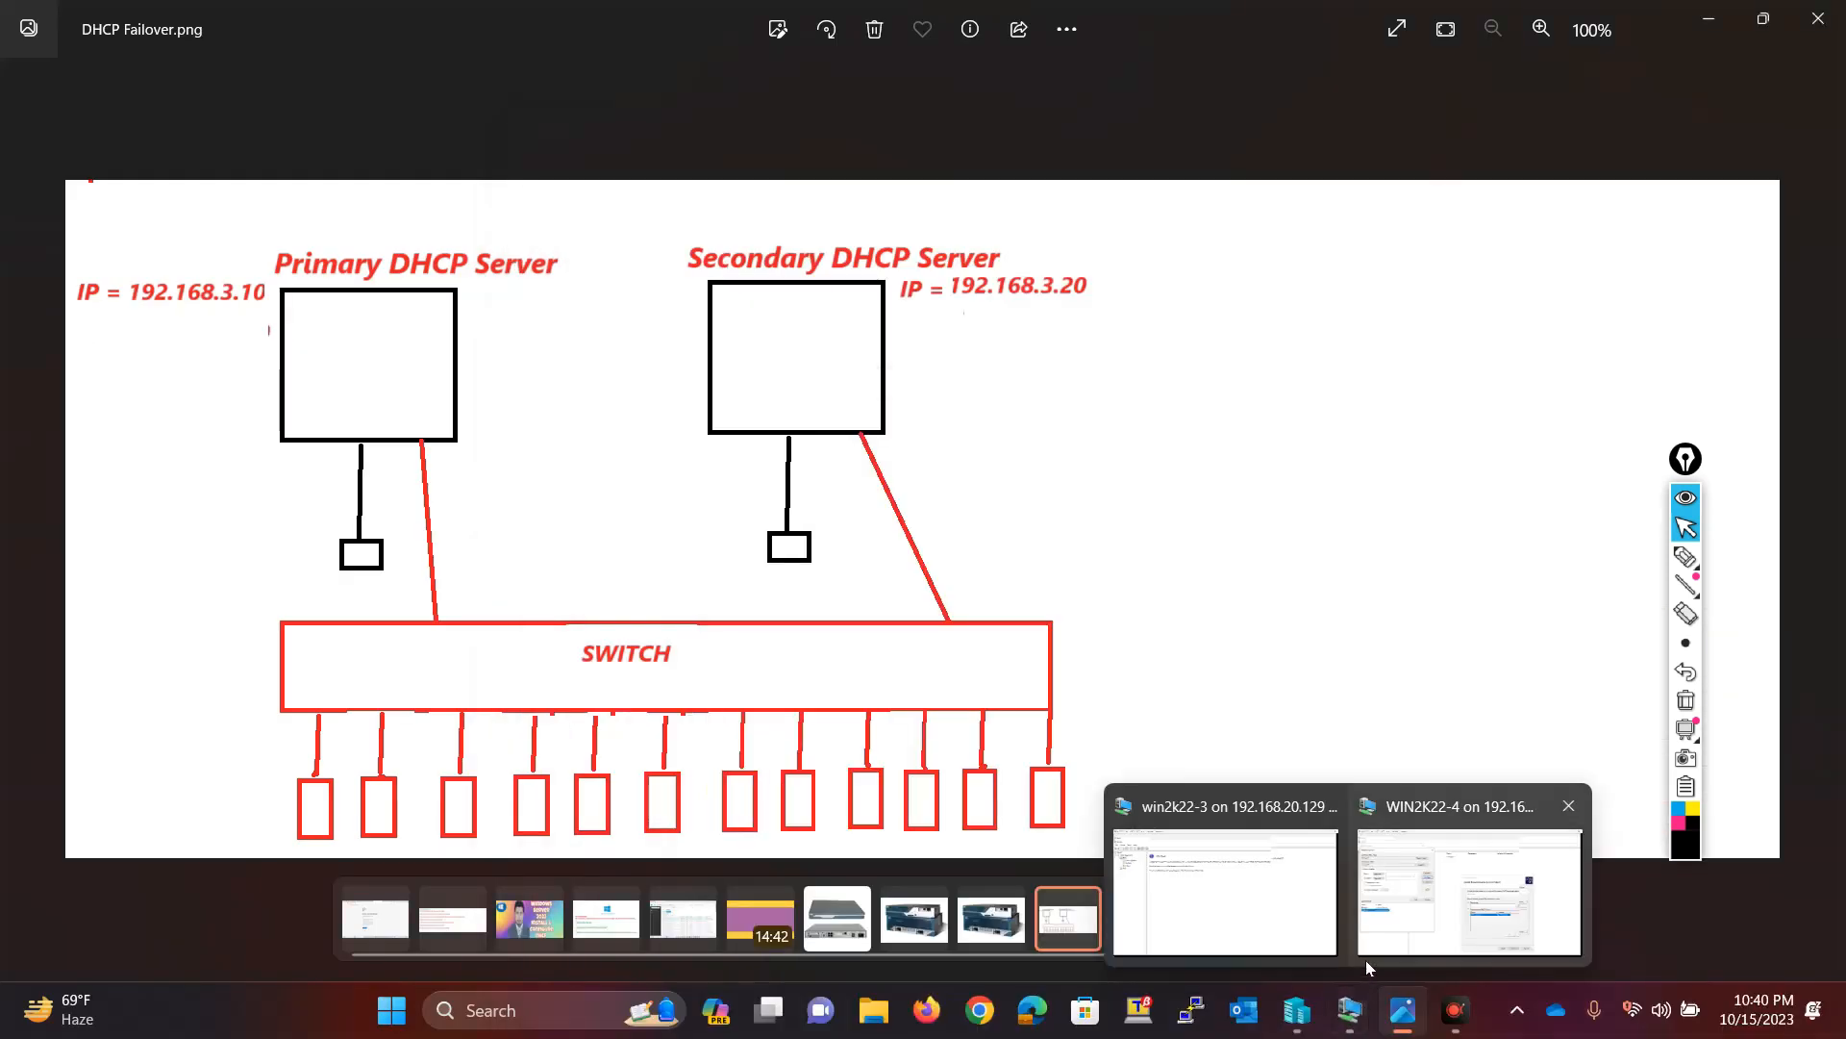
# Step: Switch to the ADC01 virtual machine and view its Local Server properties in Server Manager
pyautogui.click(1238, 882)
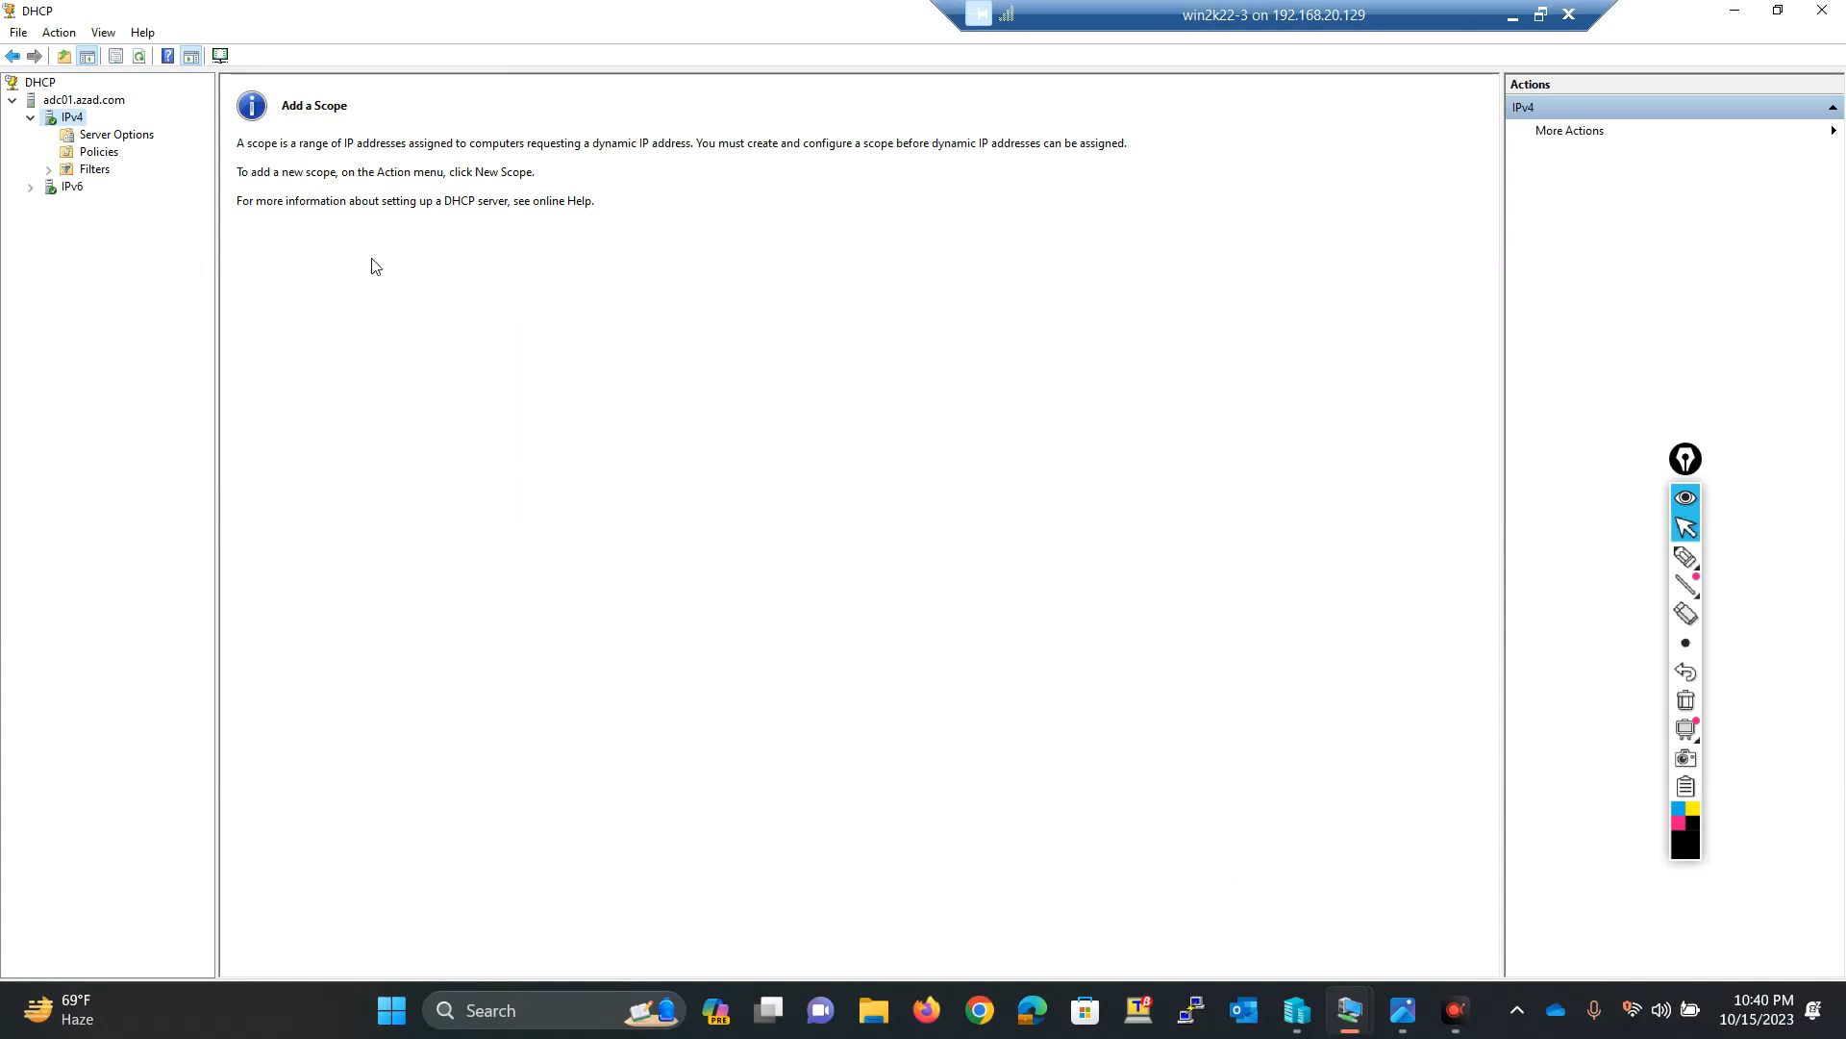
pyautogui.click(1517, 1011)
pyautogui.click(1240, 750)
pyautogui.click(1517, 1011)
pyautogui.click(1236, 869)
pyautogui.click(1555, 1009)
pyautogui.click(1261, 898)
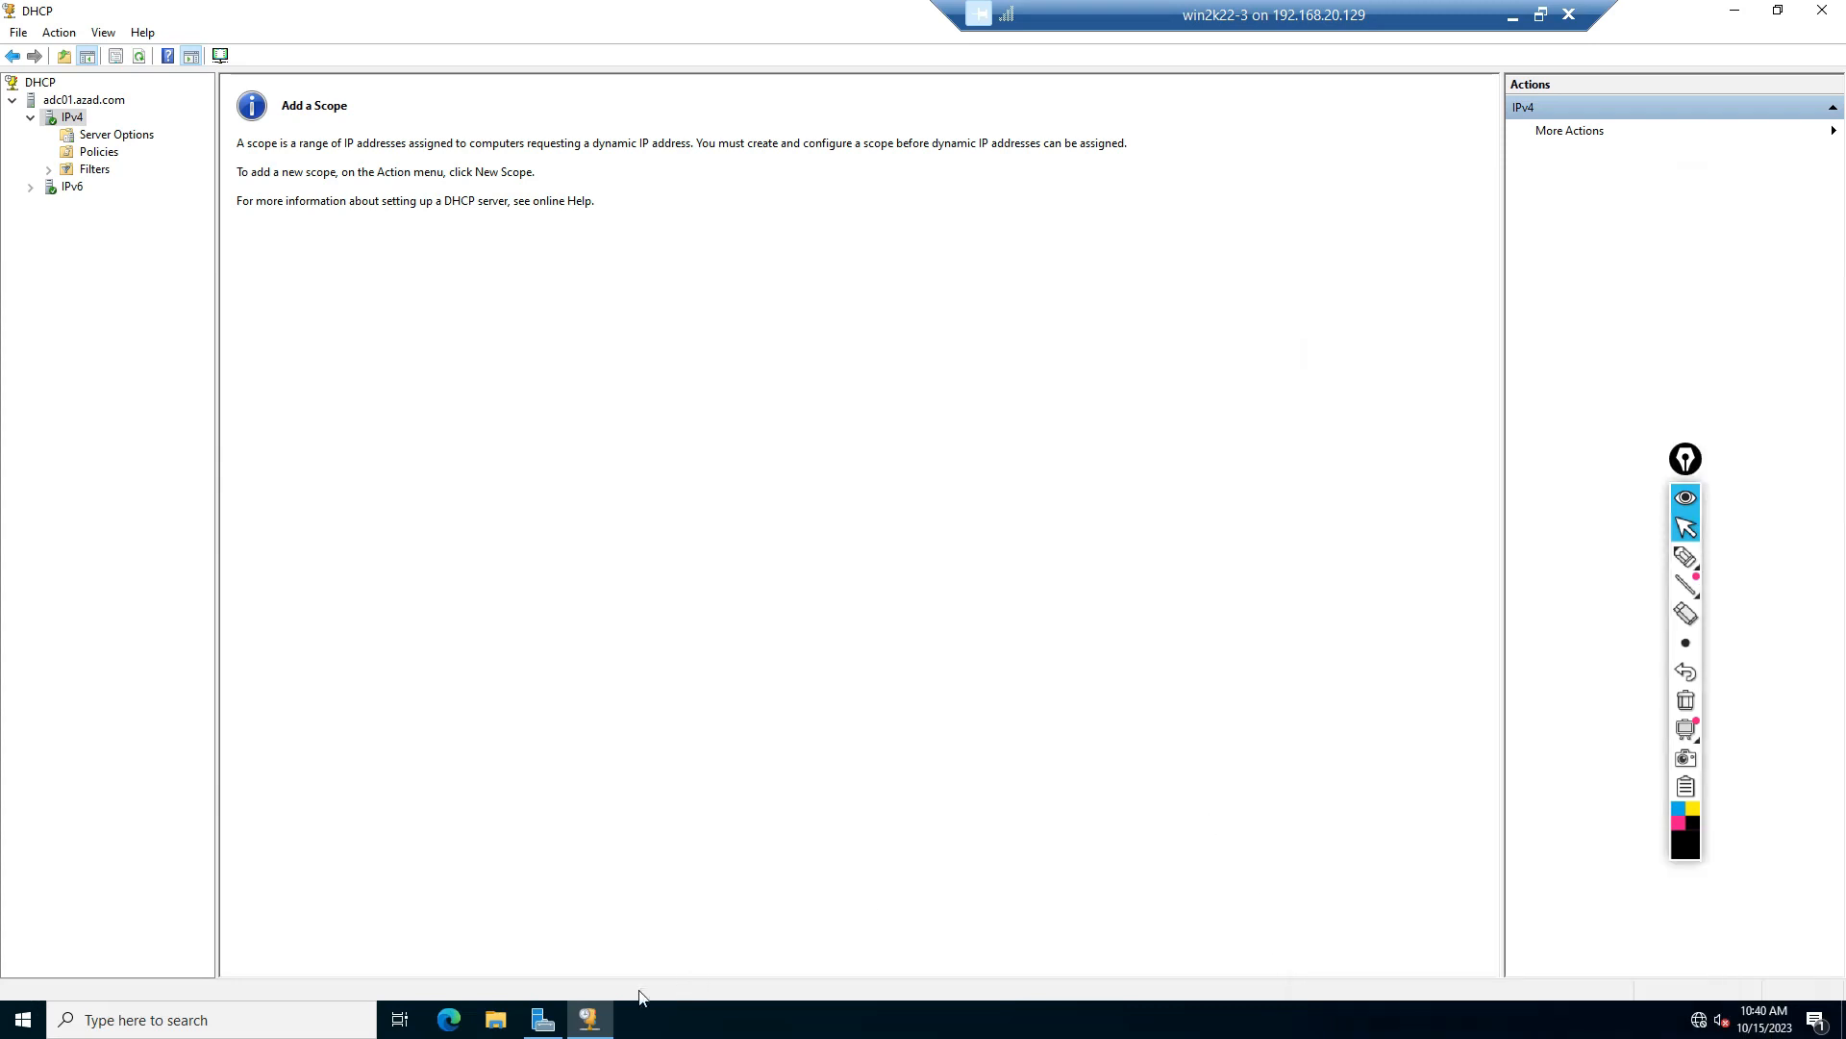
pyautogui.click(541, 1021)
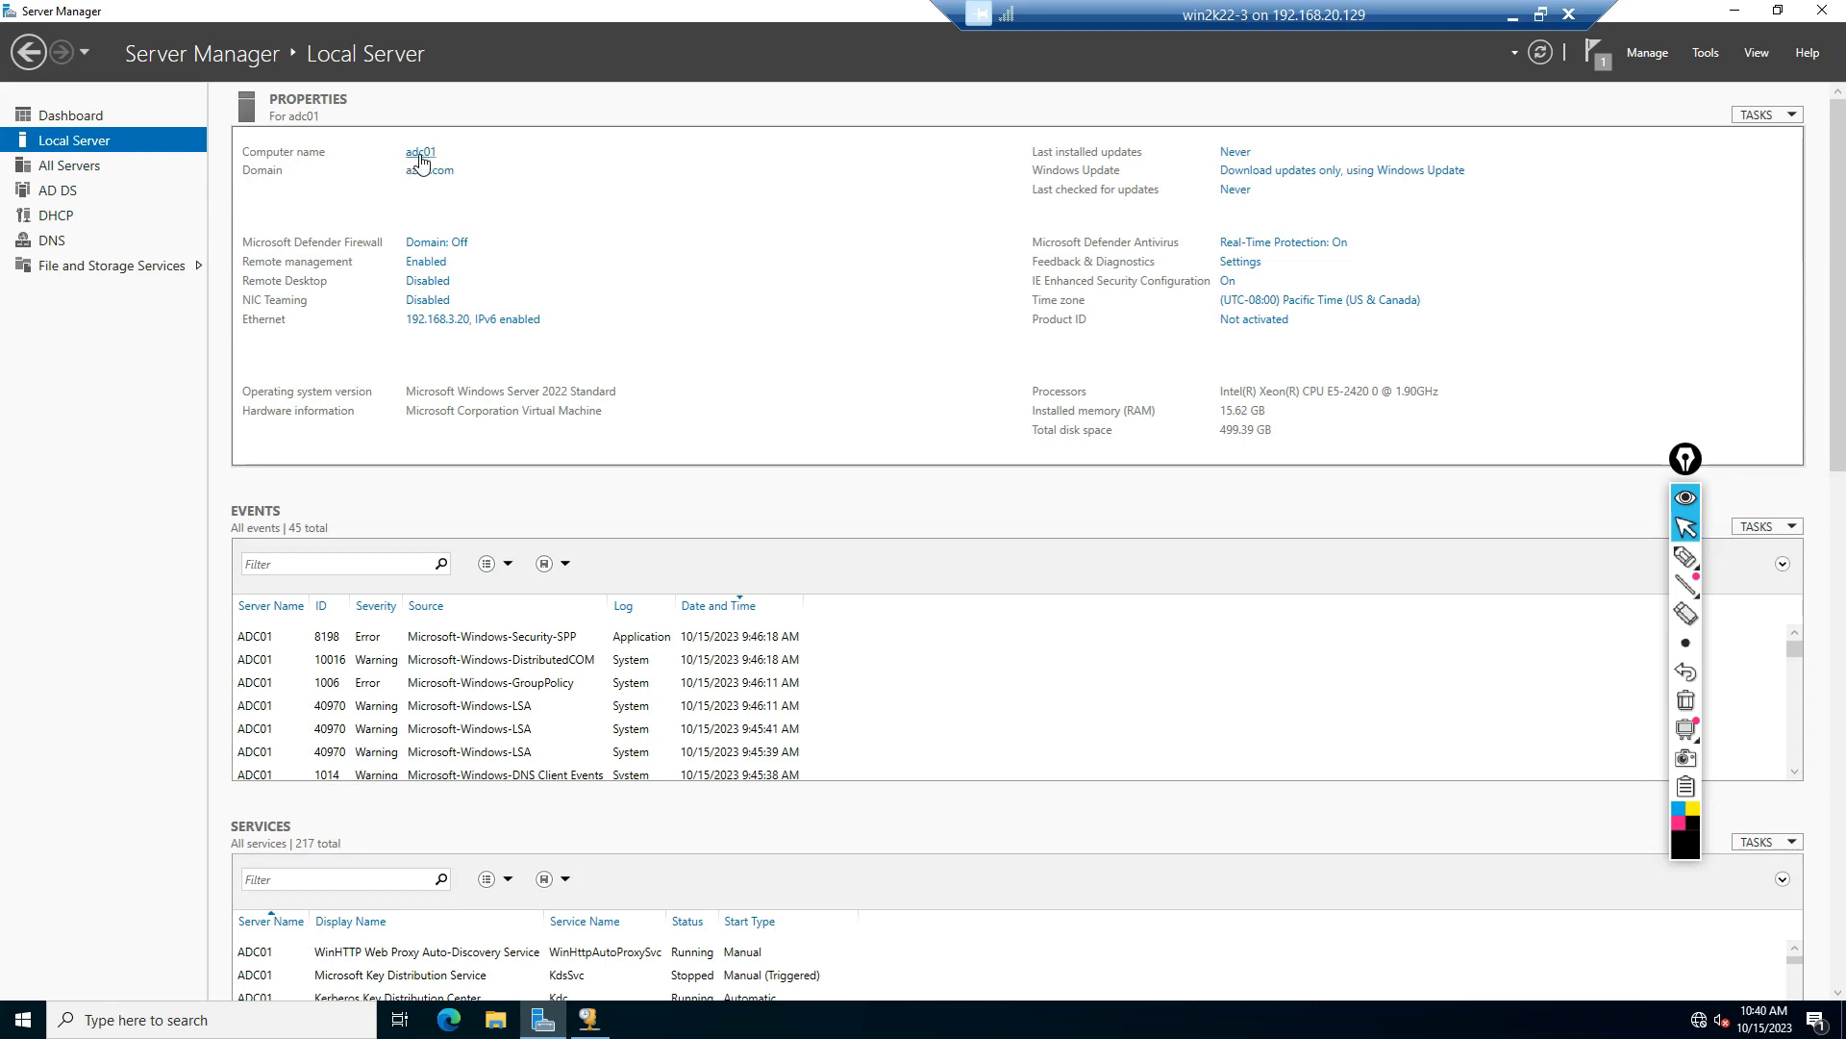
pyautogui.click(1685, 556)
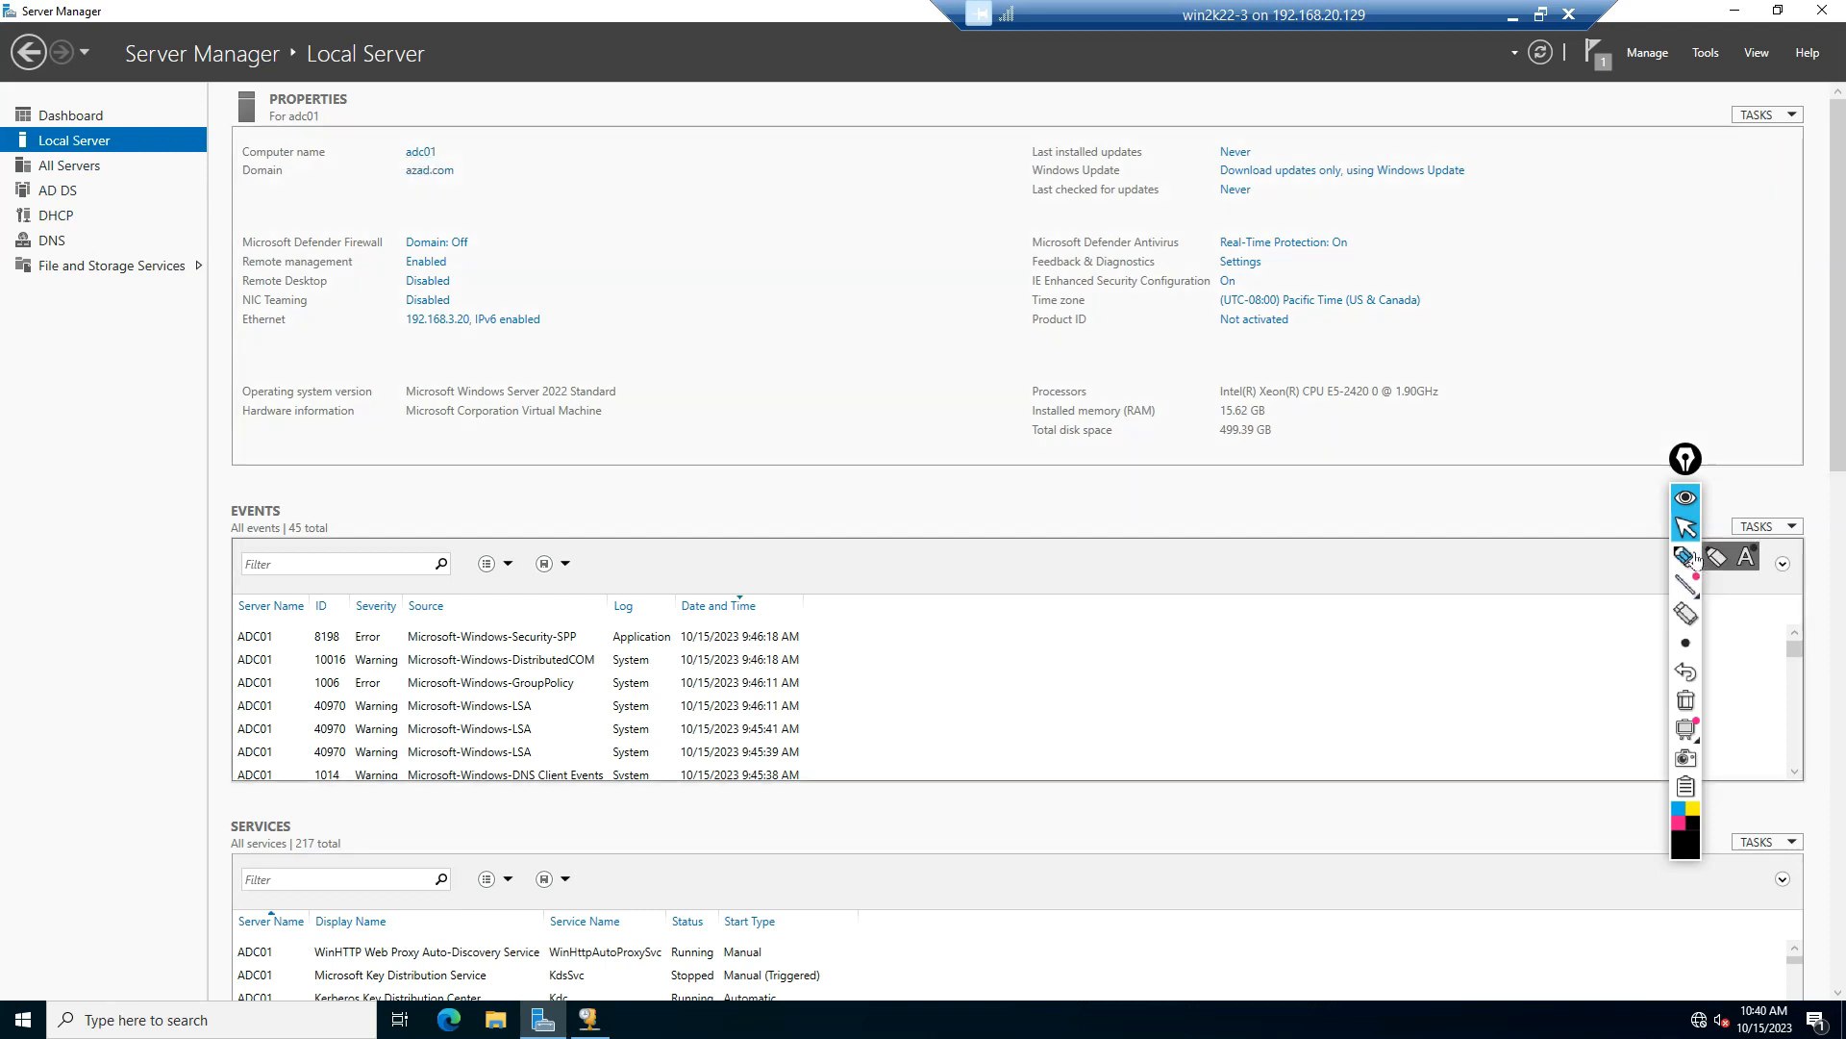
pyautogui.moveTo(437, 121)
pyautogui.mouseDown()
pyautogui.moveTo(392, 164)
pyautogui.moveTo(448, 171)
pyautogui.moveTo(452, 116)
pyautogui.moveTo(437, 127)
pyautogui.mouseUp()
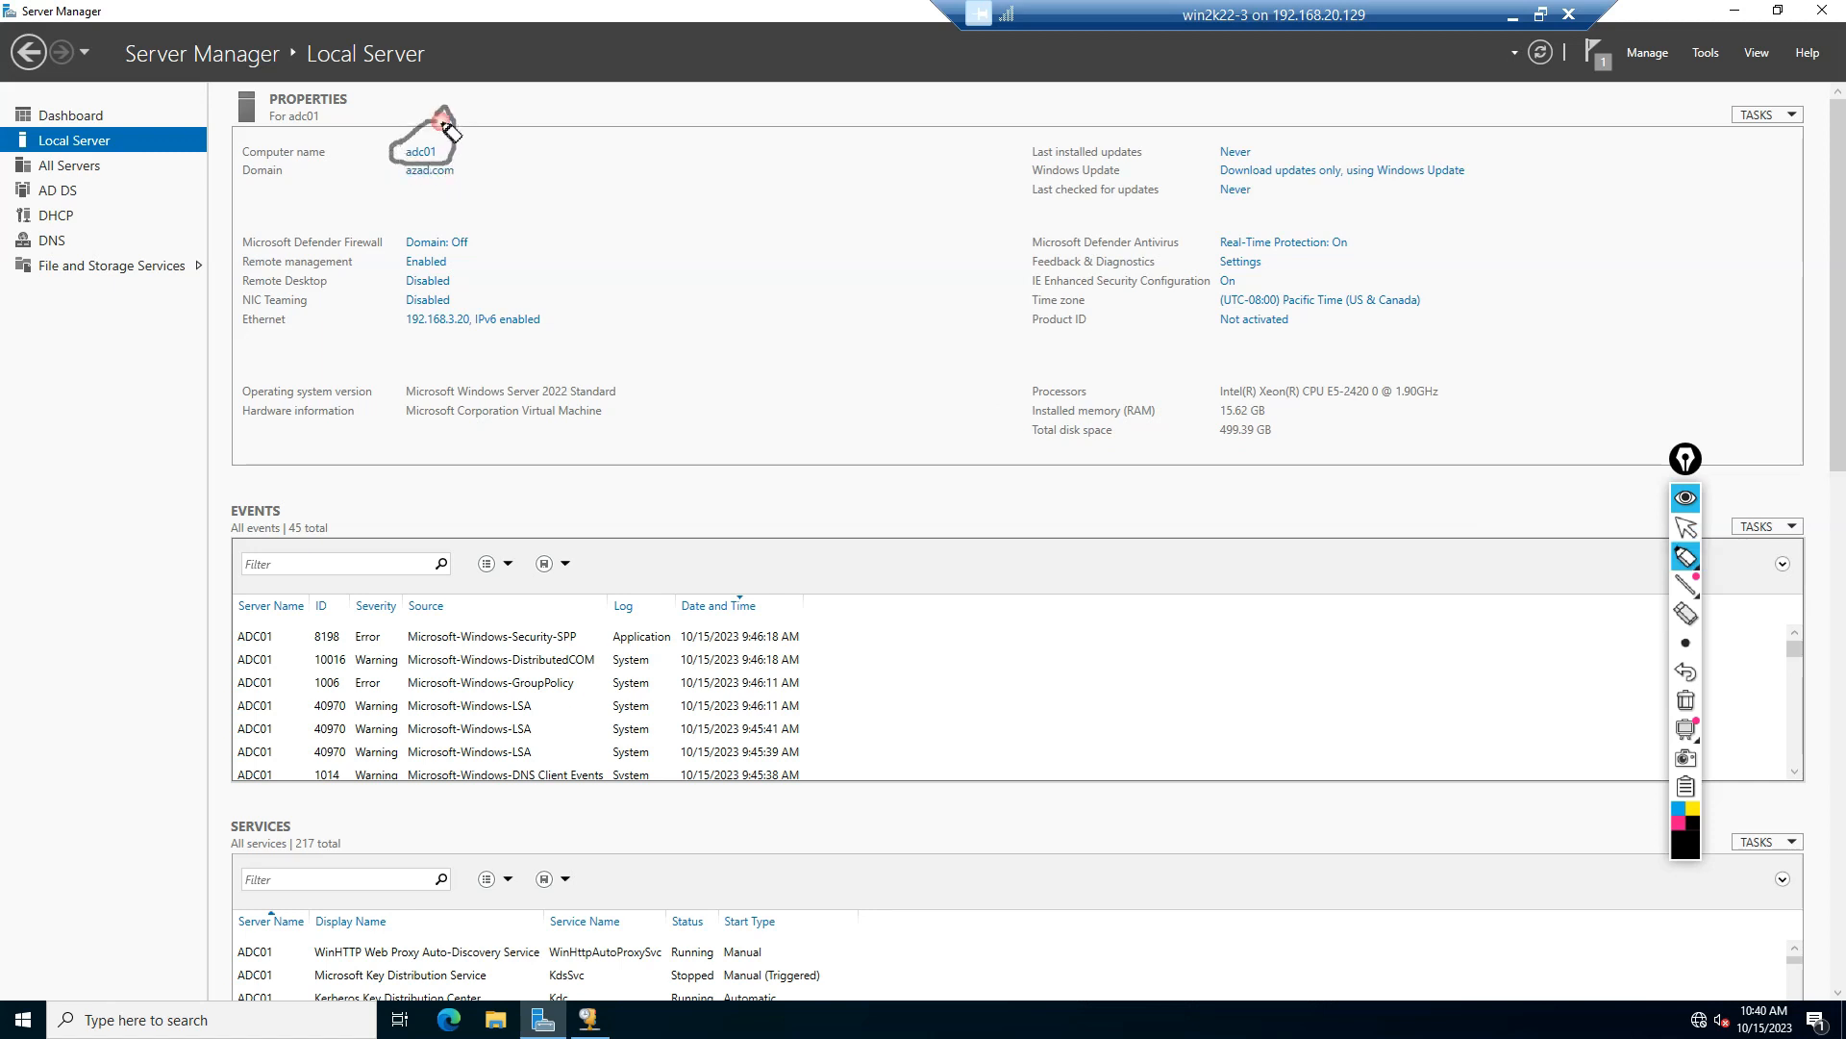
pyautogui.moveTo(464, 302); pyautogui.dragTo(546, 280)
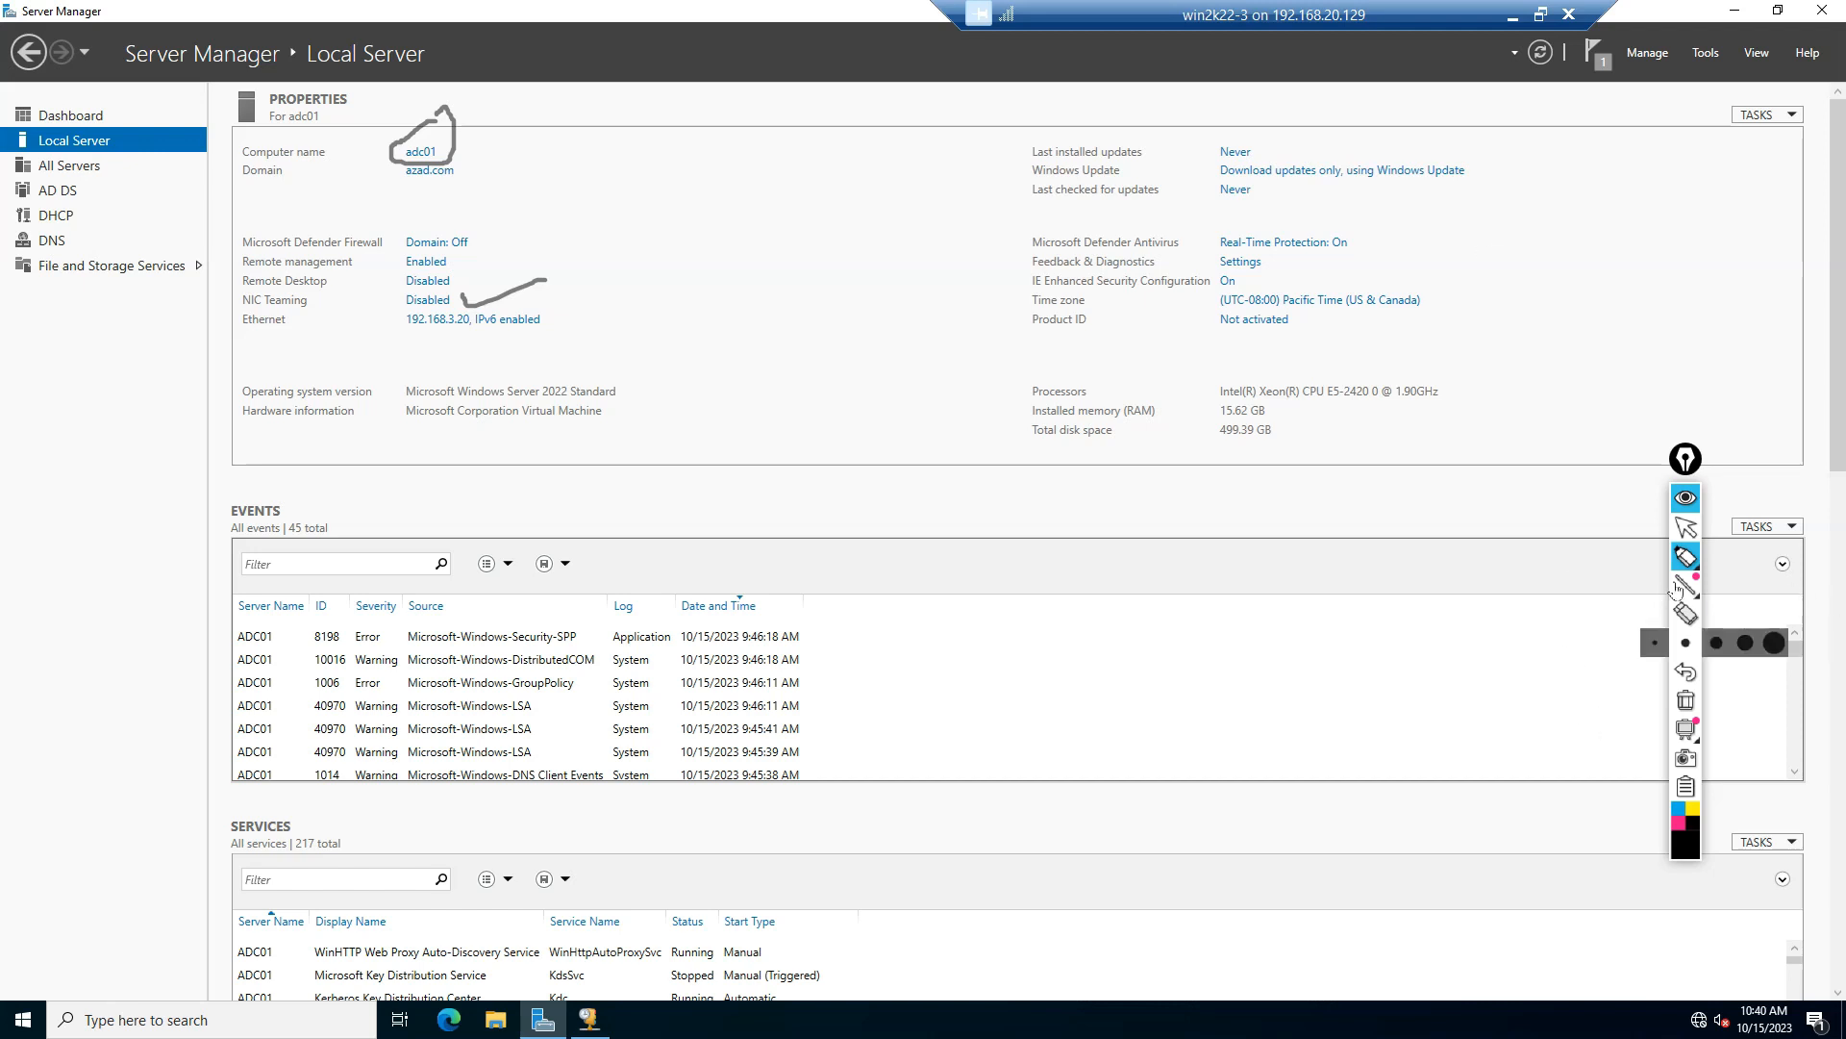
pyautogui.moveTo(1692, 567)
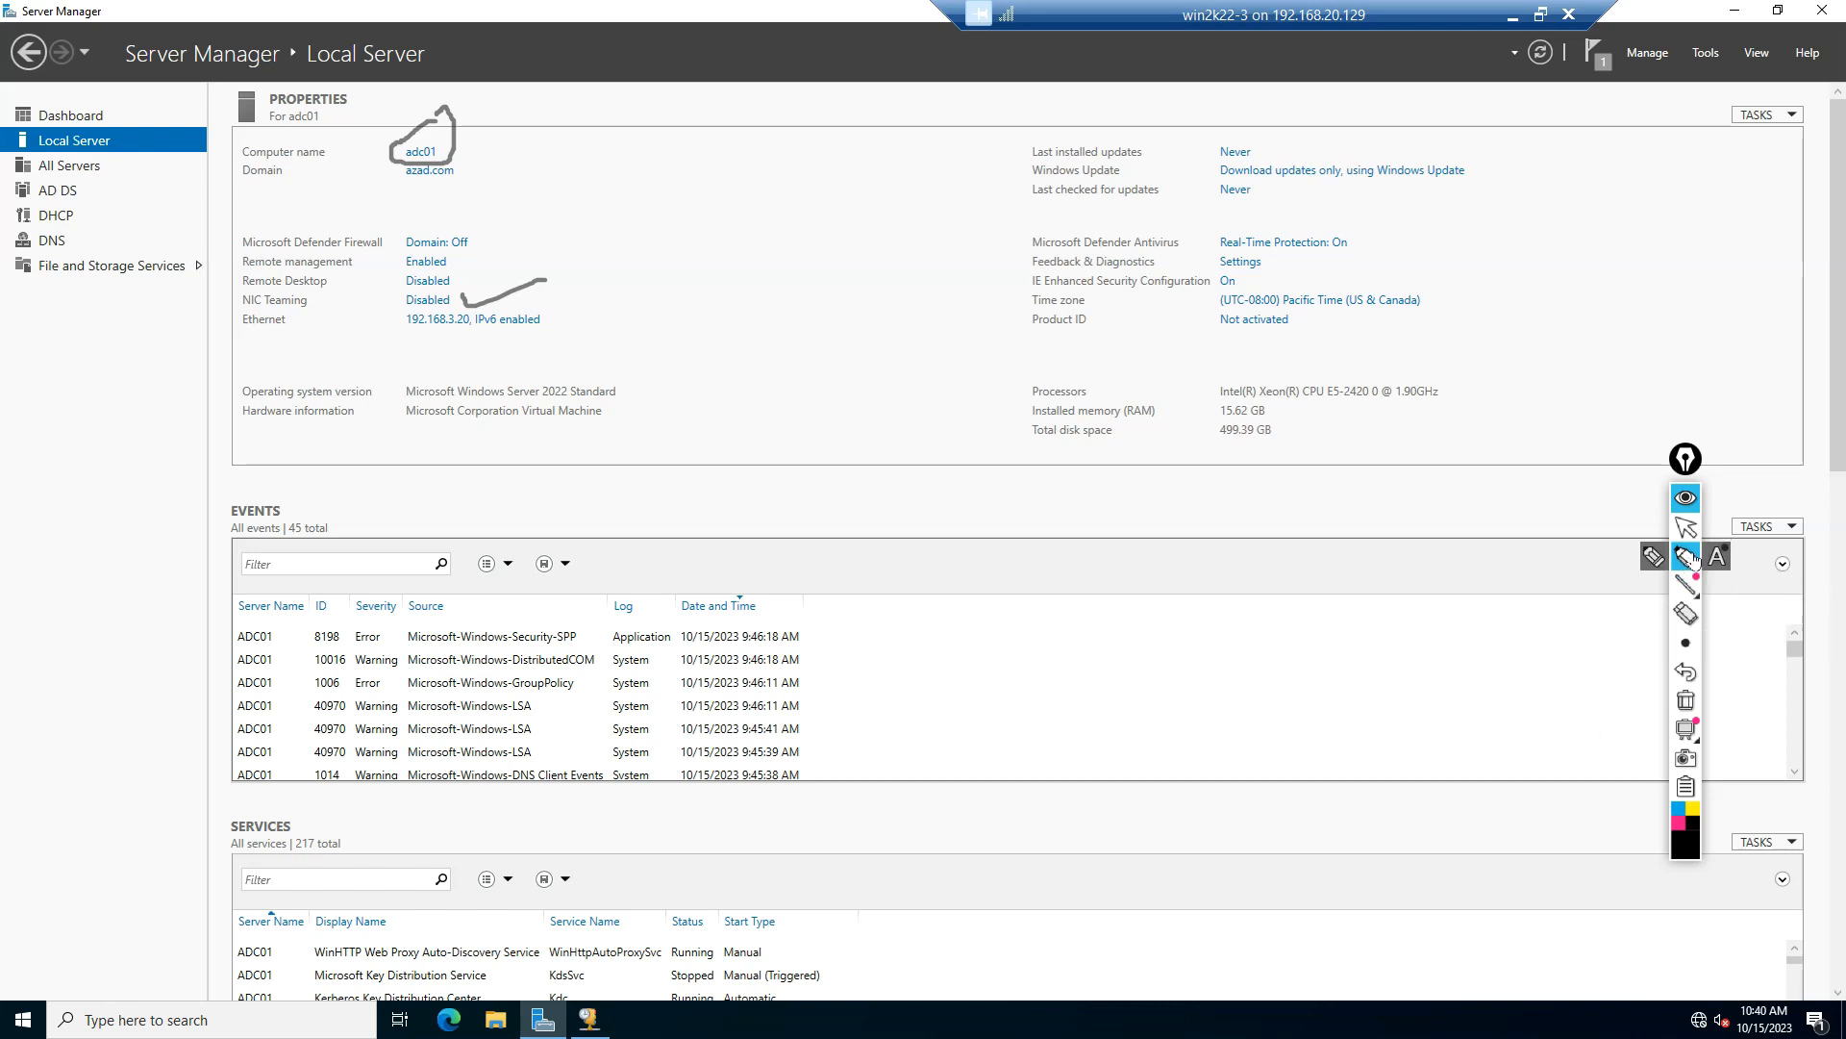
pyautogui.click(1686, 699)
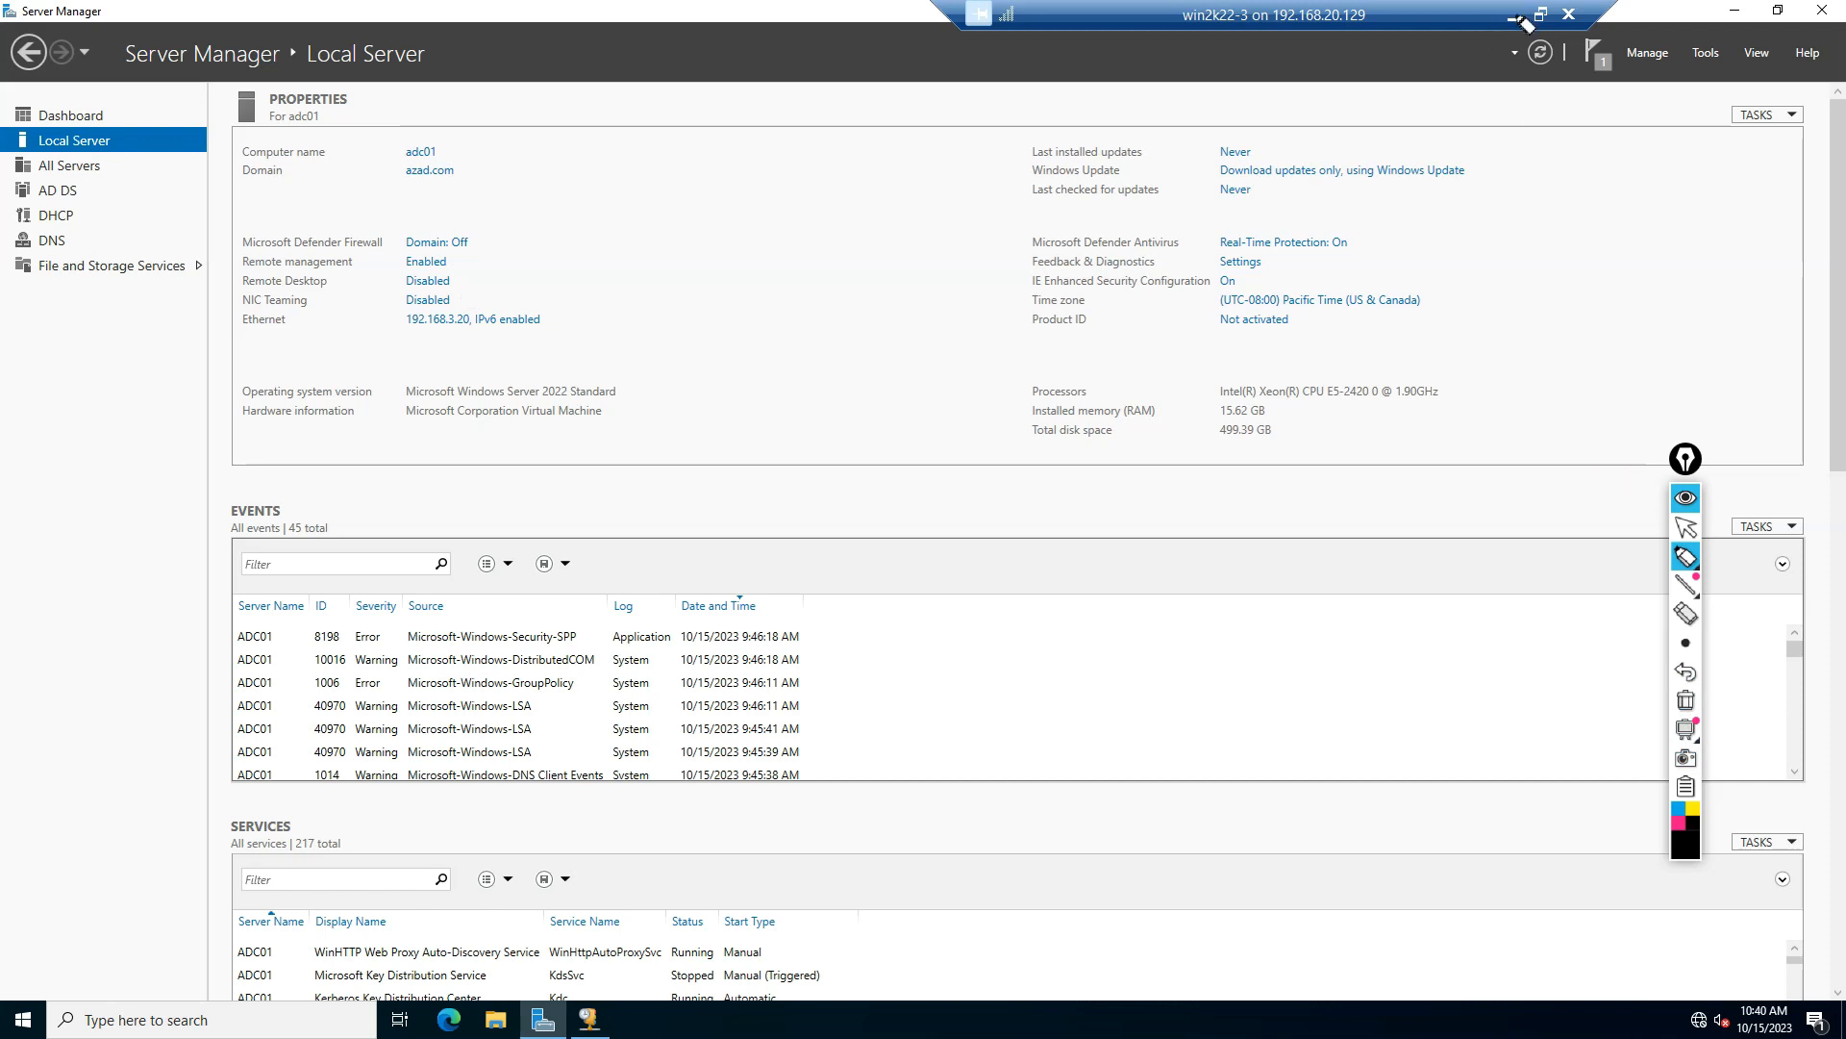
pyautogui.click(1685, 526)
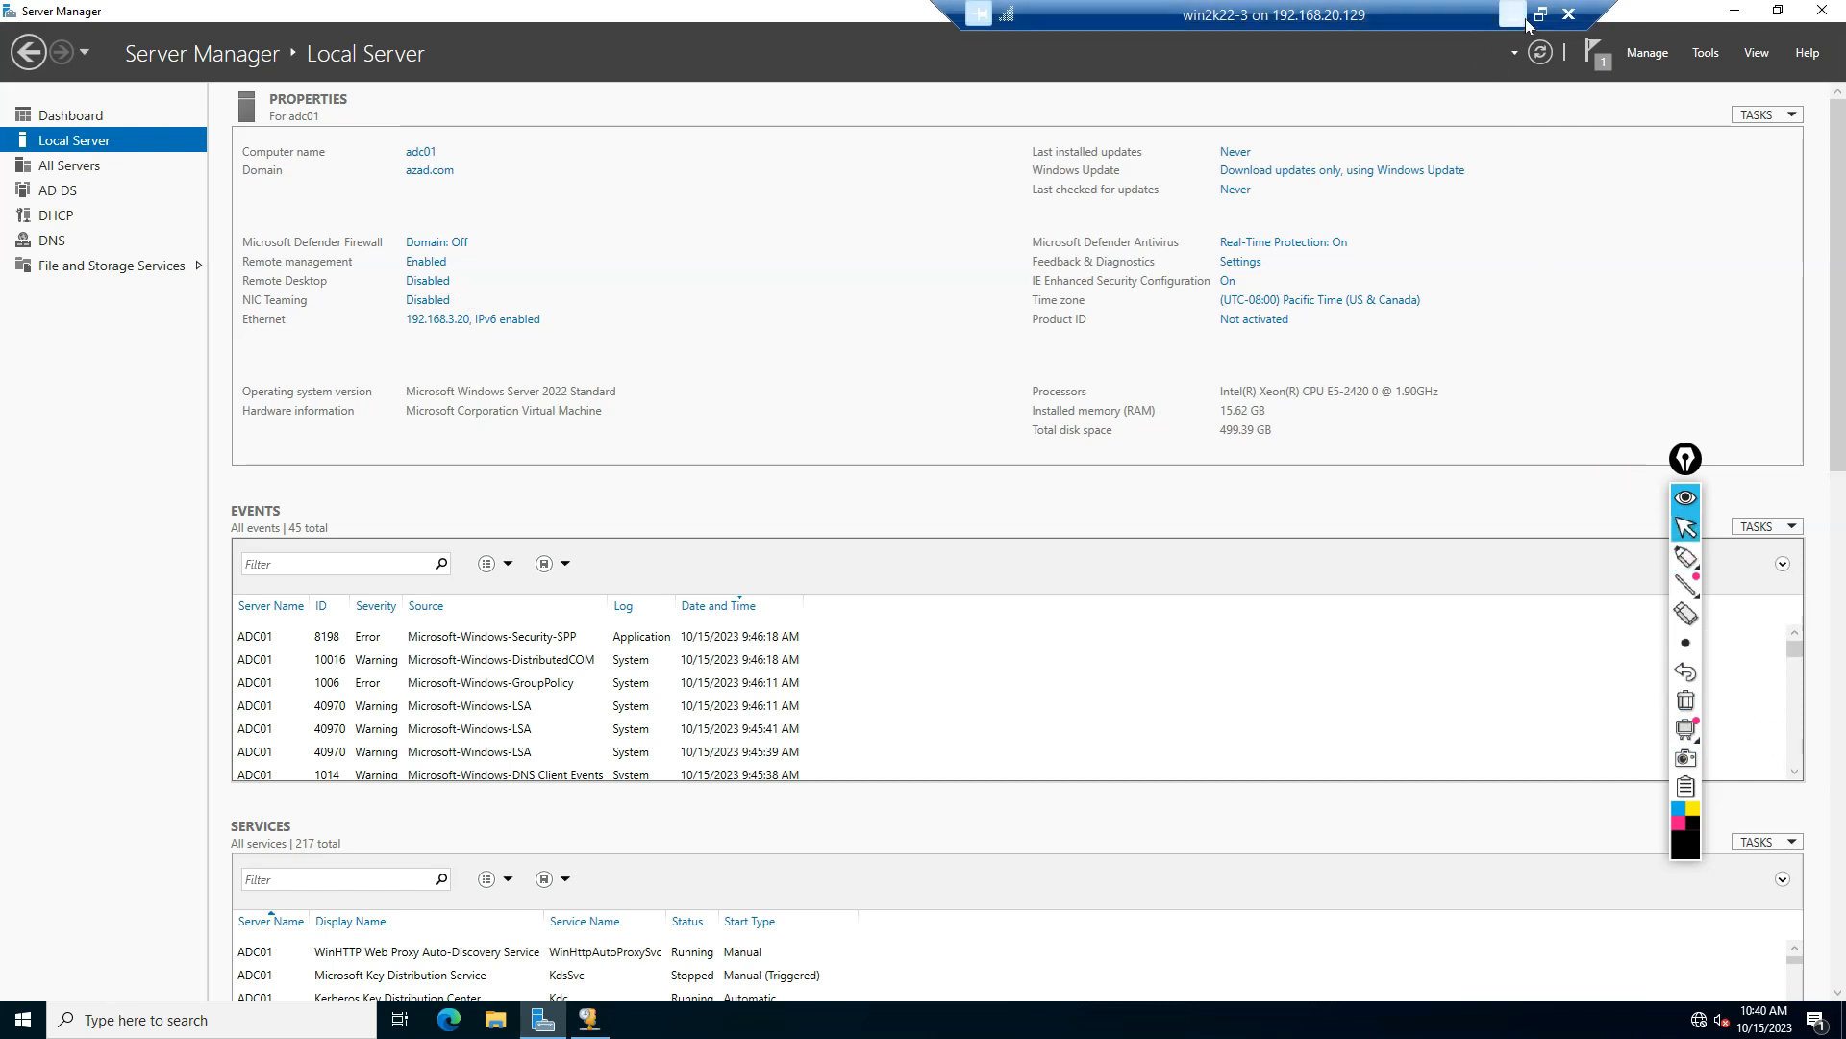
# Step: Return to the WIN2K22-4 machine and confirm ADC01 as the server to add as failover partner
pyautogui.click(1512, 15)
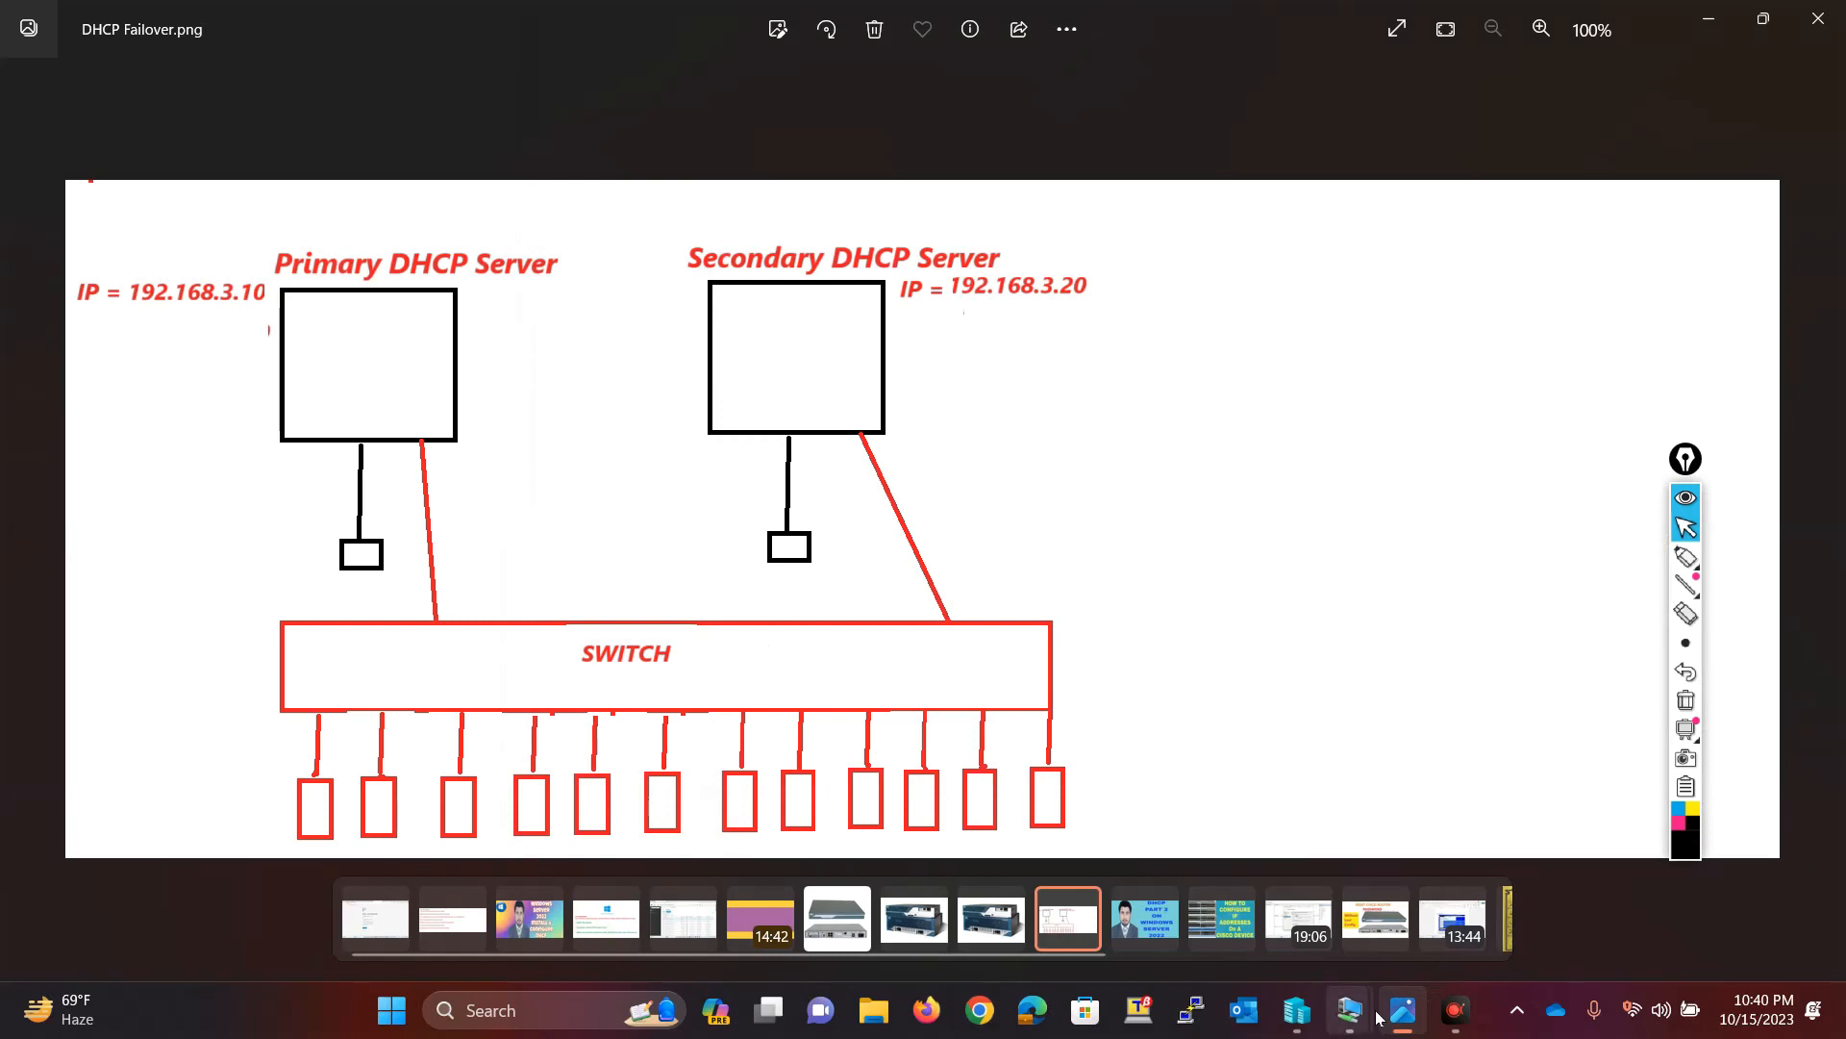
pyautogui.moveTo(1346, 1005)
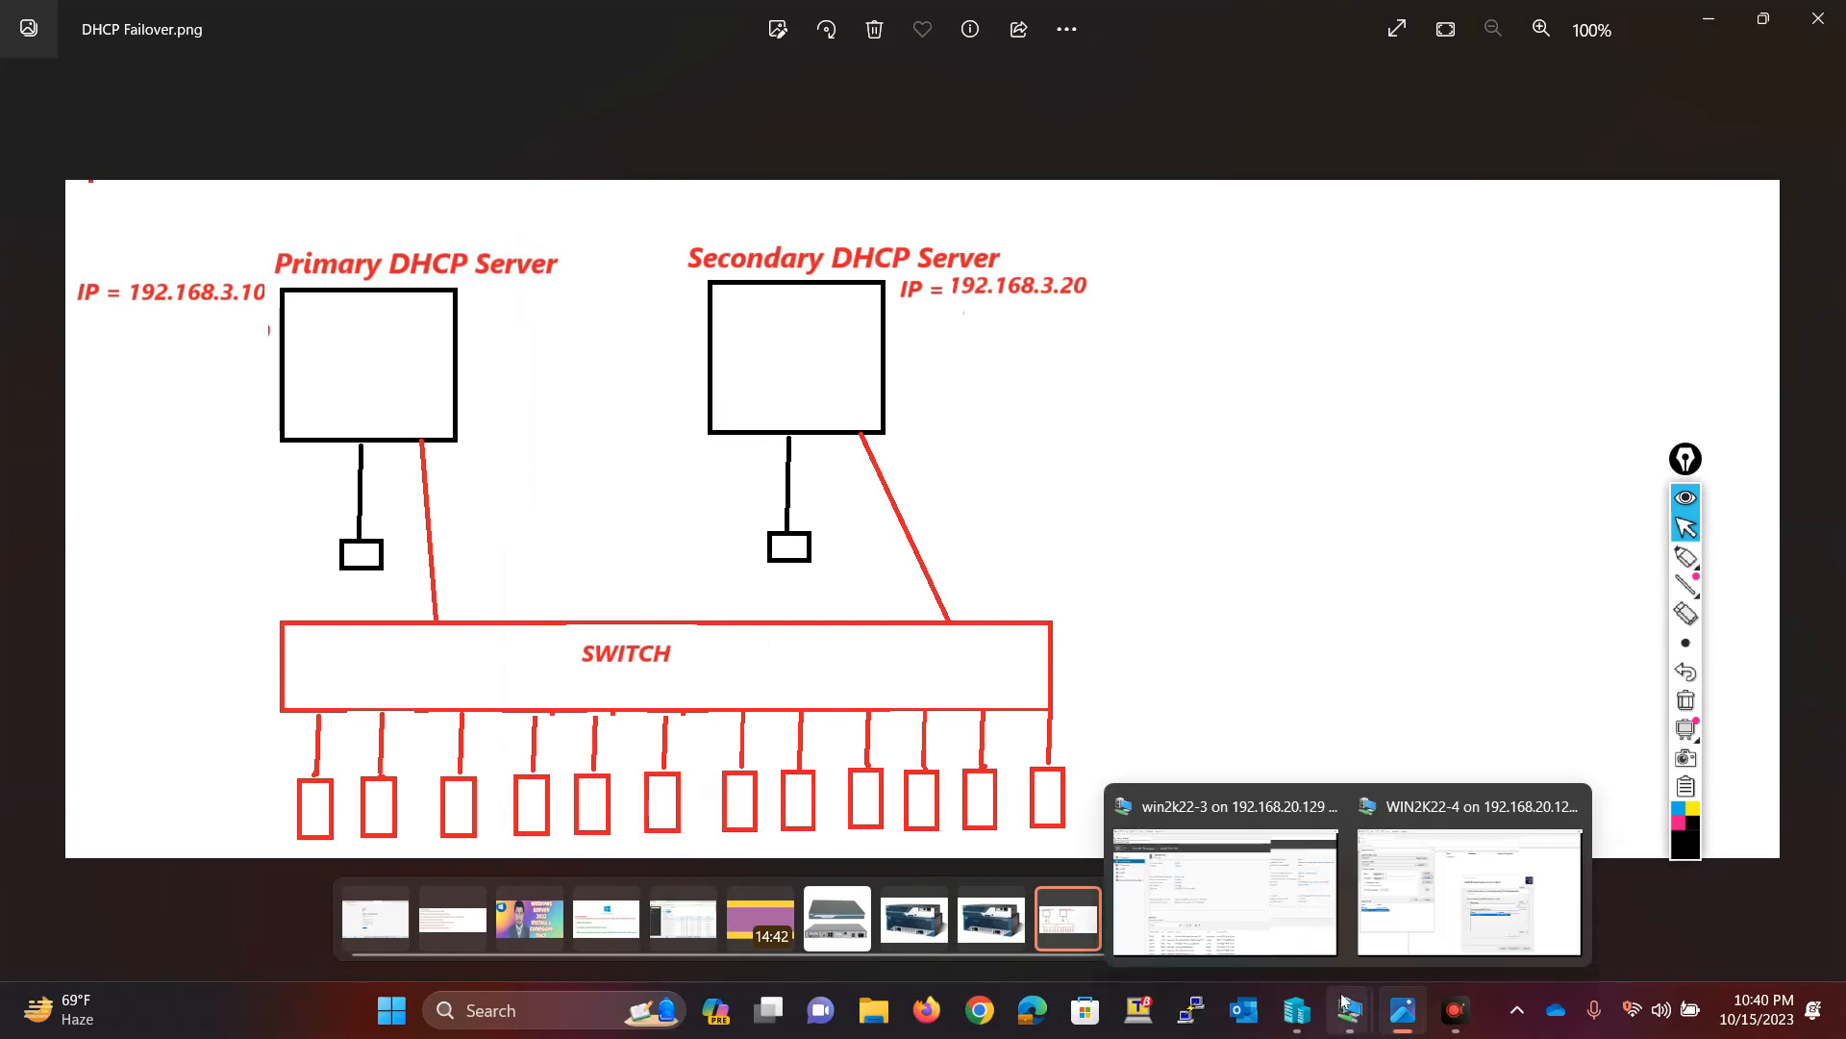
pyautogui.click(1417, 866)
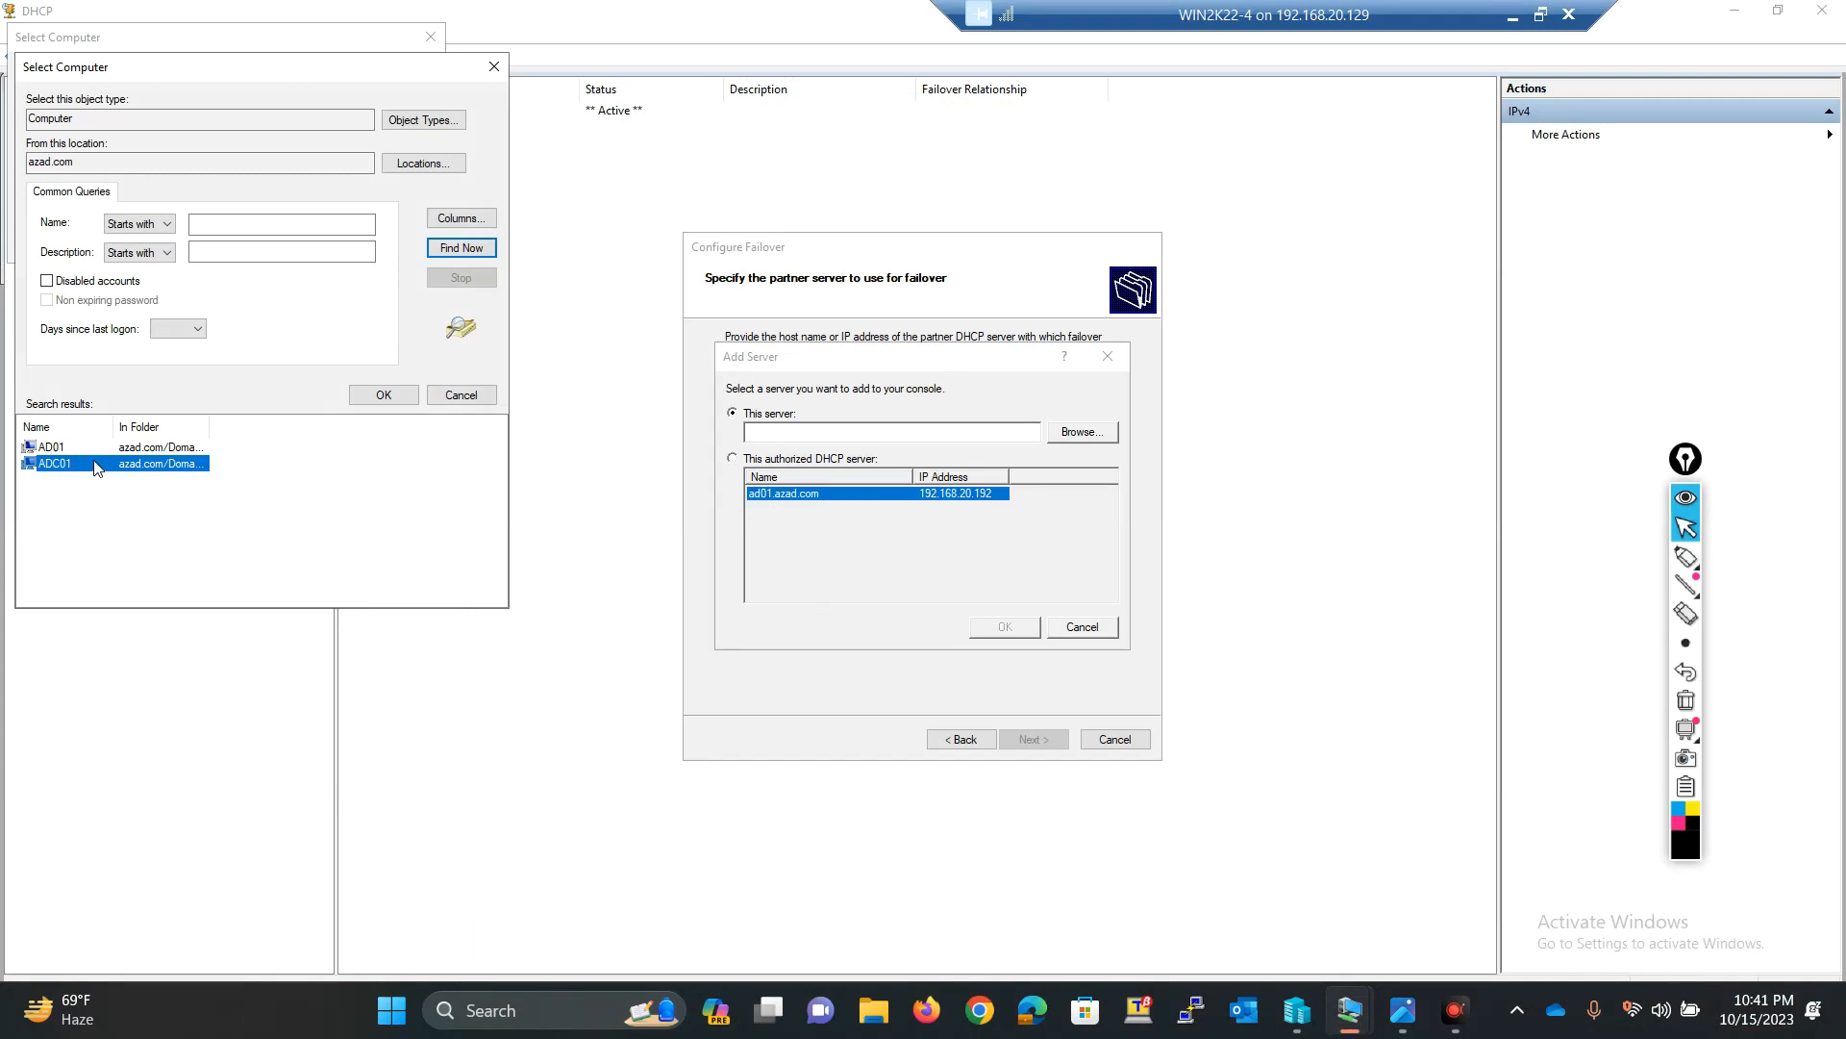
pyautogui.click(383, 394)
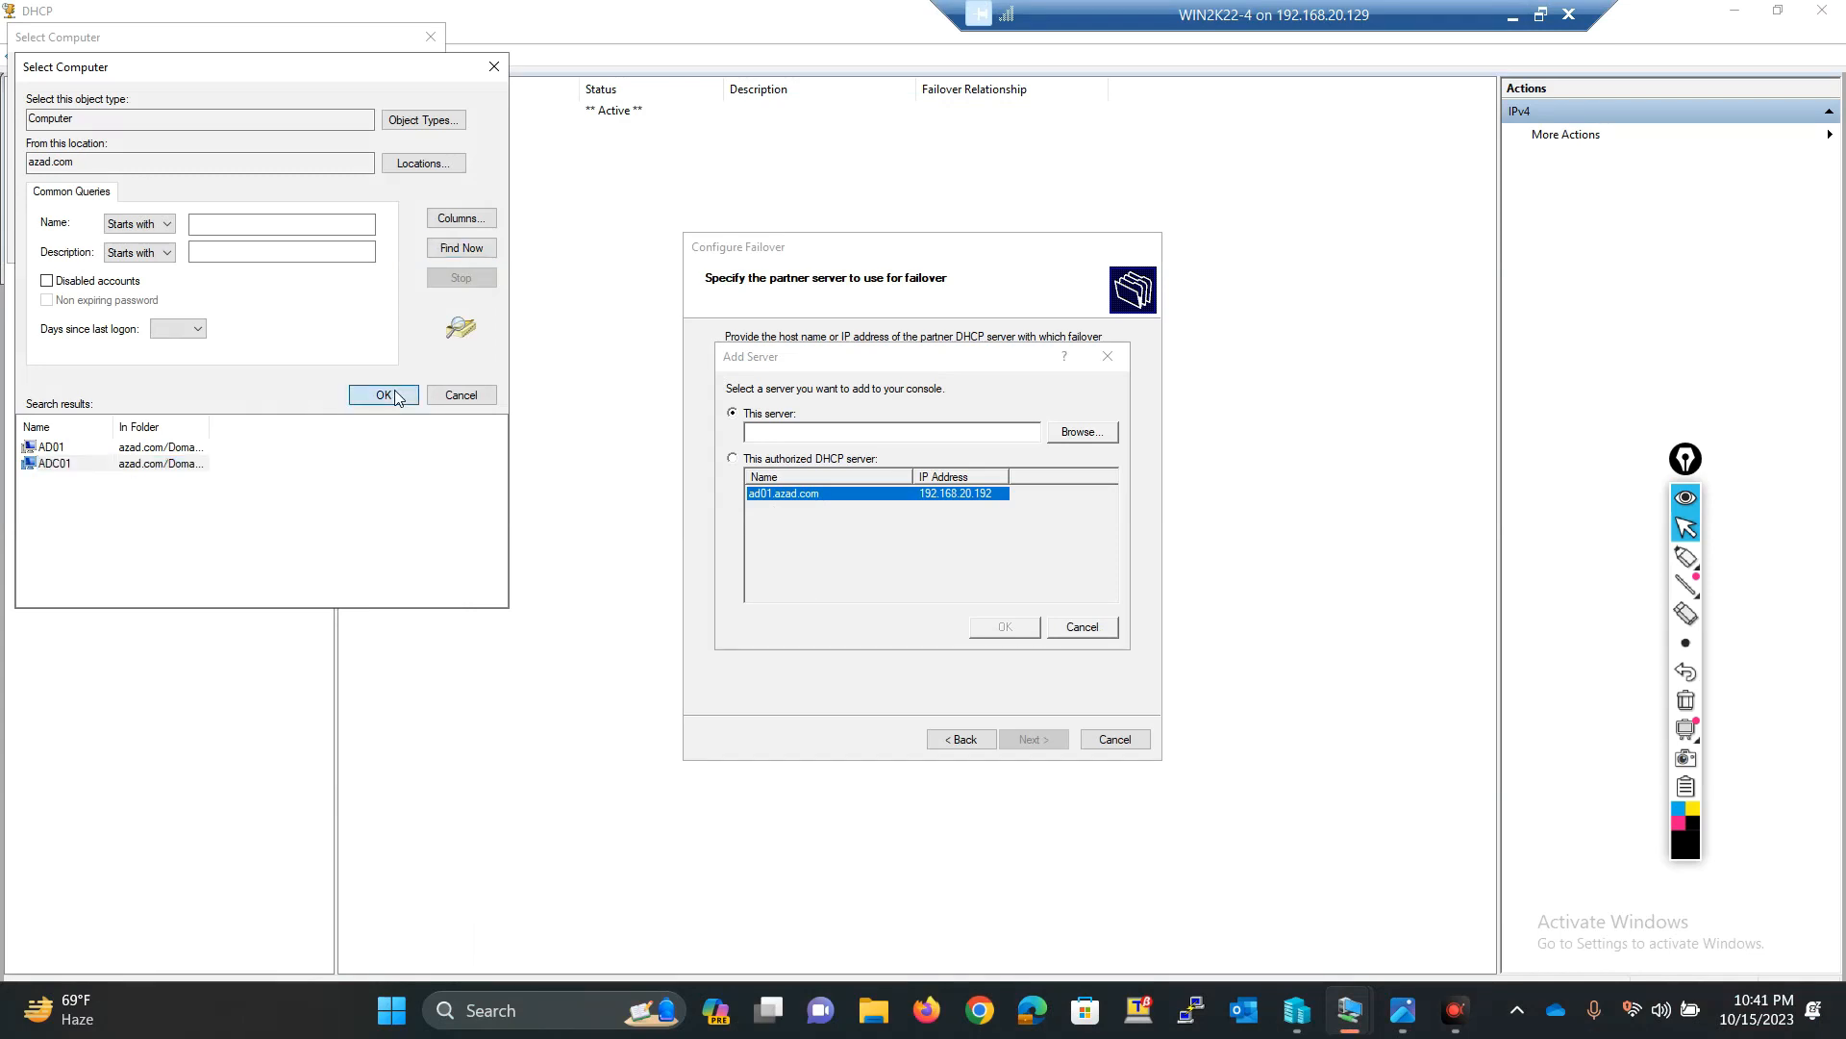
pyautogui.click(320, 243)
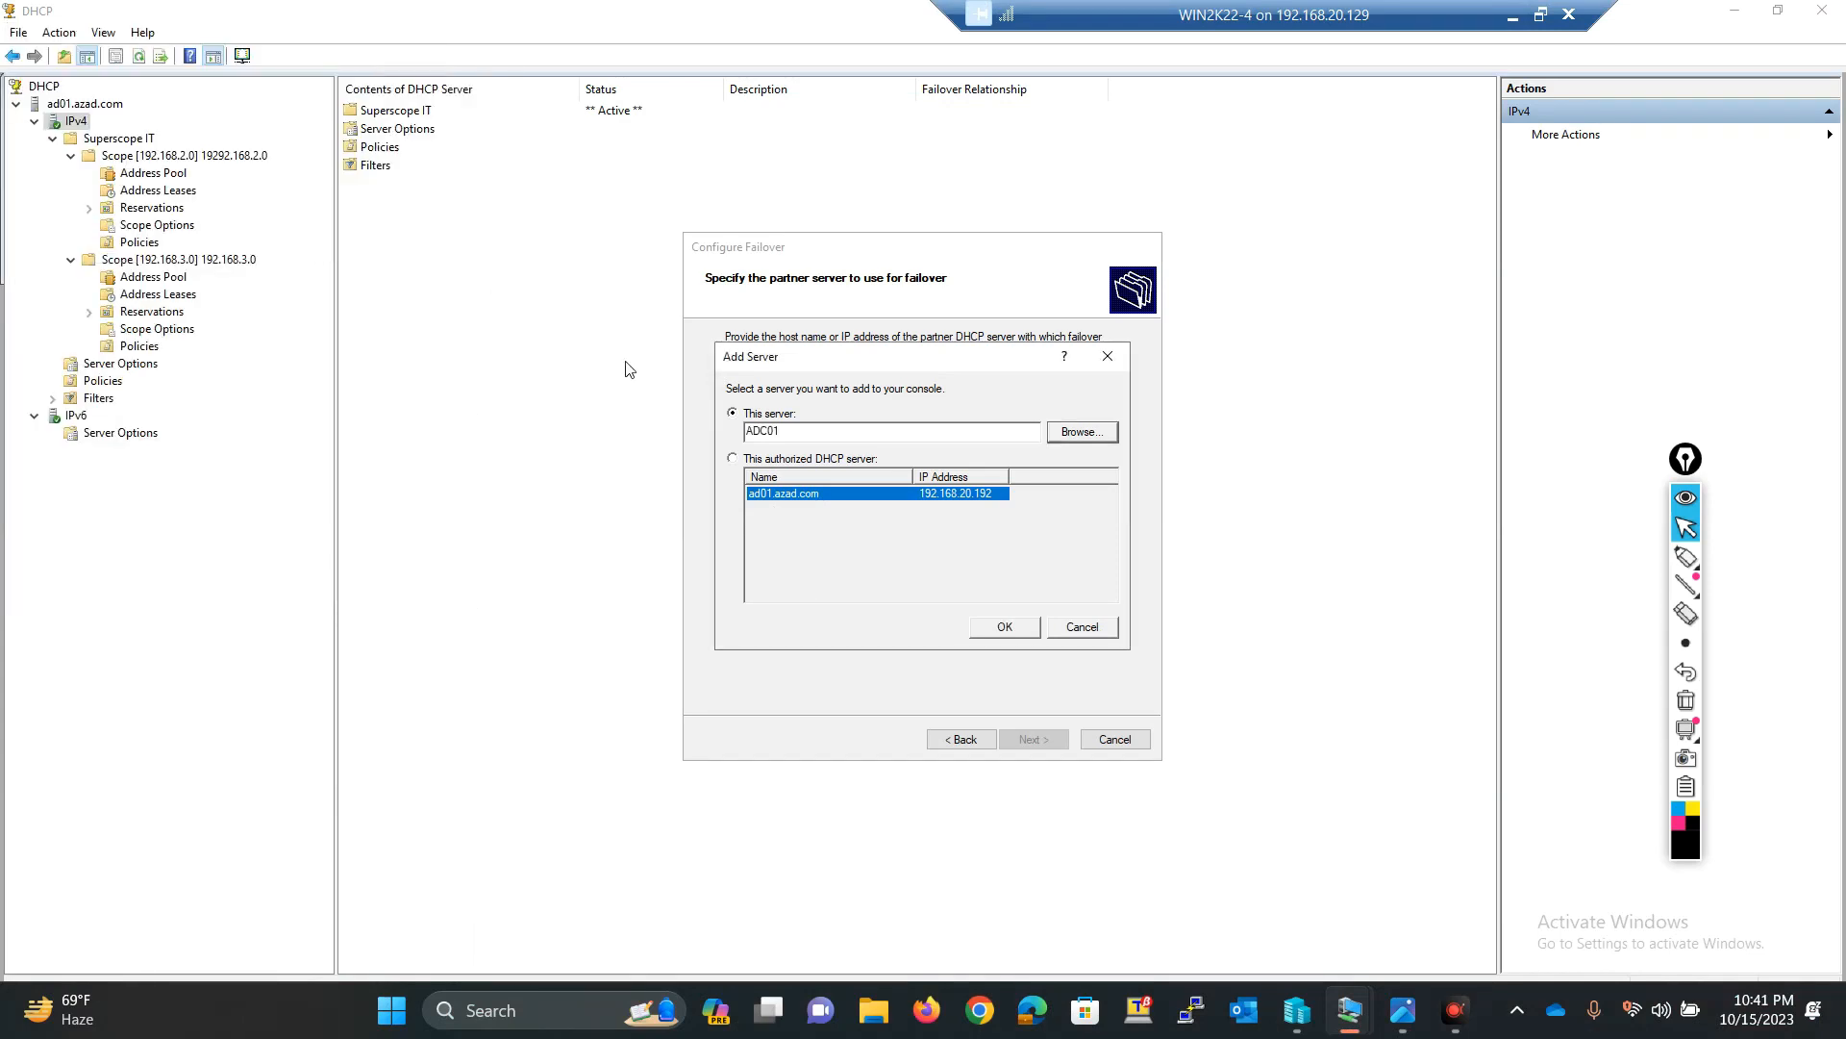
pyautogui.click(1002, 627)
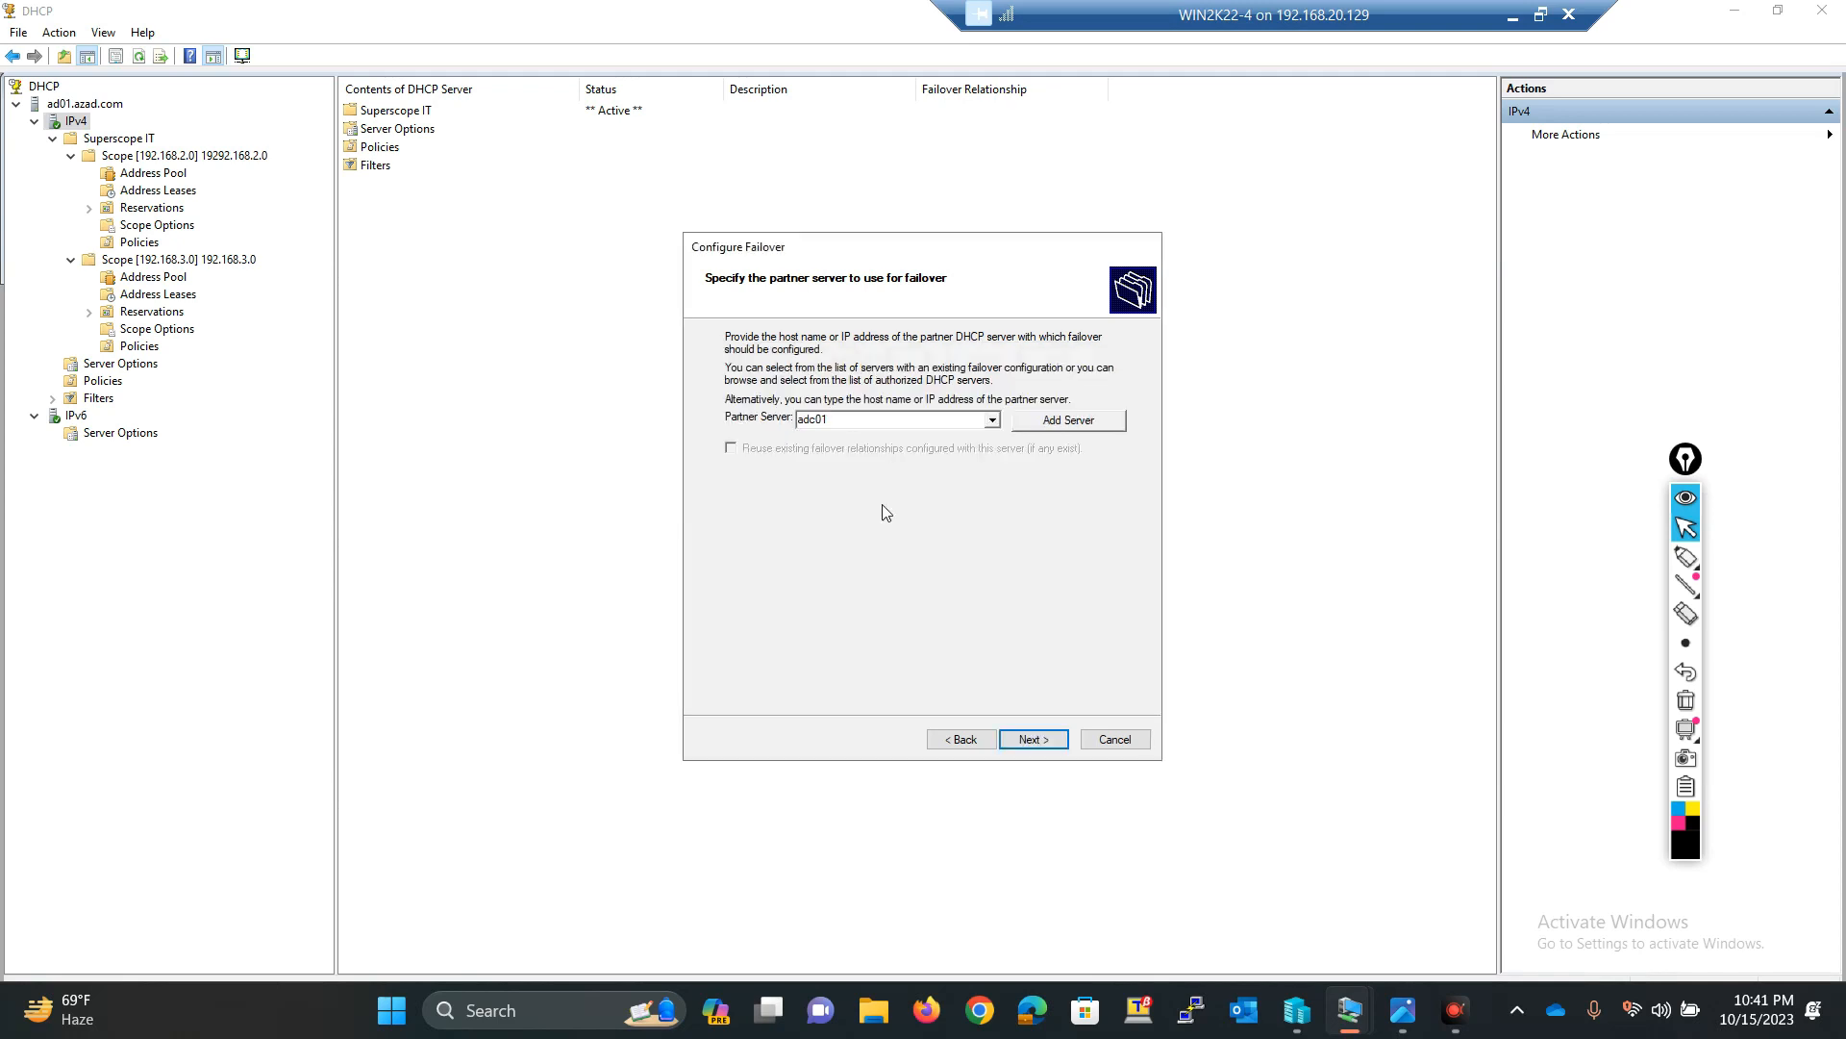
# Step: Keep adc01 as the partner server and advance to the new failover relationship page
pyautogui.doubleClick(865, 420)
pyautogui.click(878, 420)
pyautogui.moveTo(865, 420); pyautogui.dragTo(792, 429)
pyautogui.click(1029, 738)
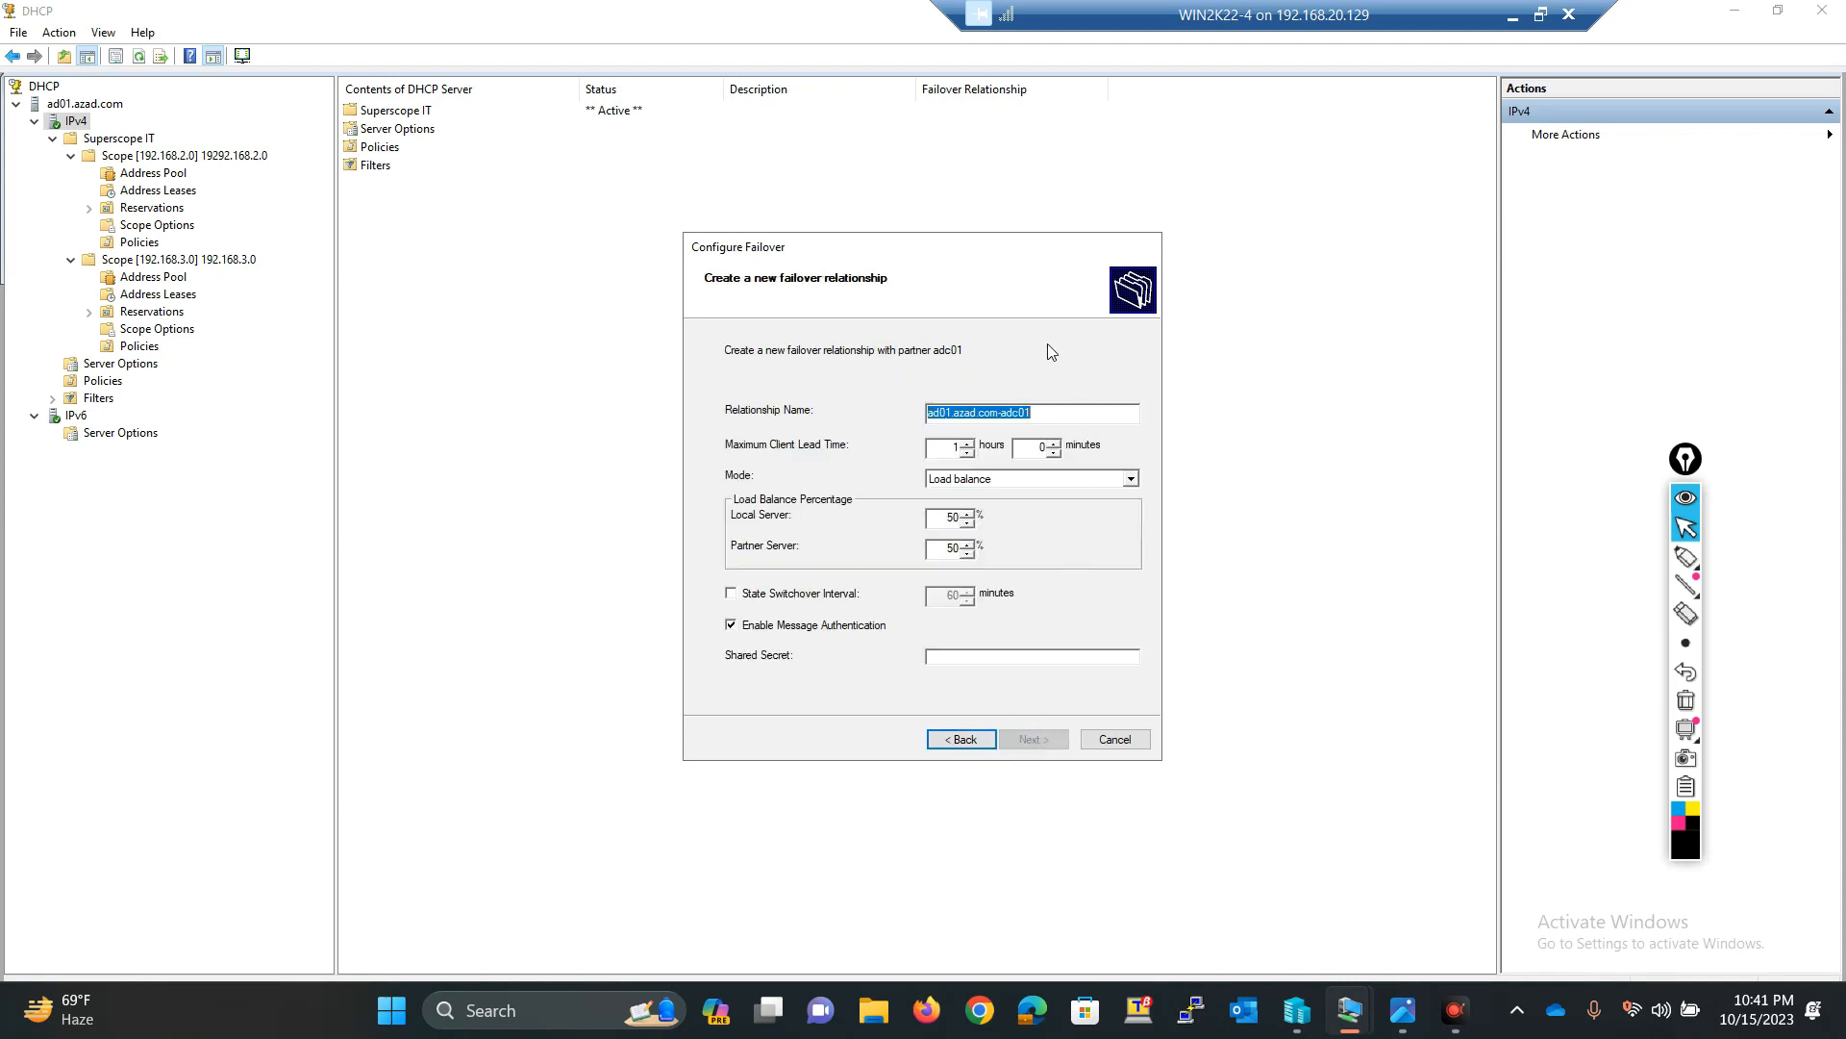
# Step: Examine the relationship name, maximum client lead time and load balance percentage fields
pyautogui.moveTo(1034, 412); pyautogui.dragTo(896, 413)
pyautogui.click(1041, 414)
pyautogui.moveTo(1031, 414); pyautogui.dragTo(923, 414)
pyautogui.moveTo(1045, 414); pyautogui.dragTo(927, 414)
pyautogui.click(926, 414)
pyautogui.moveTo(951, 414); pyautogui.dragTo(1003, 413)
pyautogui.click(1034, 414)
pyautogui.doubleClick(954, 448)
pyautogui.moveTo(947, 517); pyautogui.dragTo(961, 549)
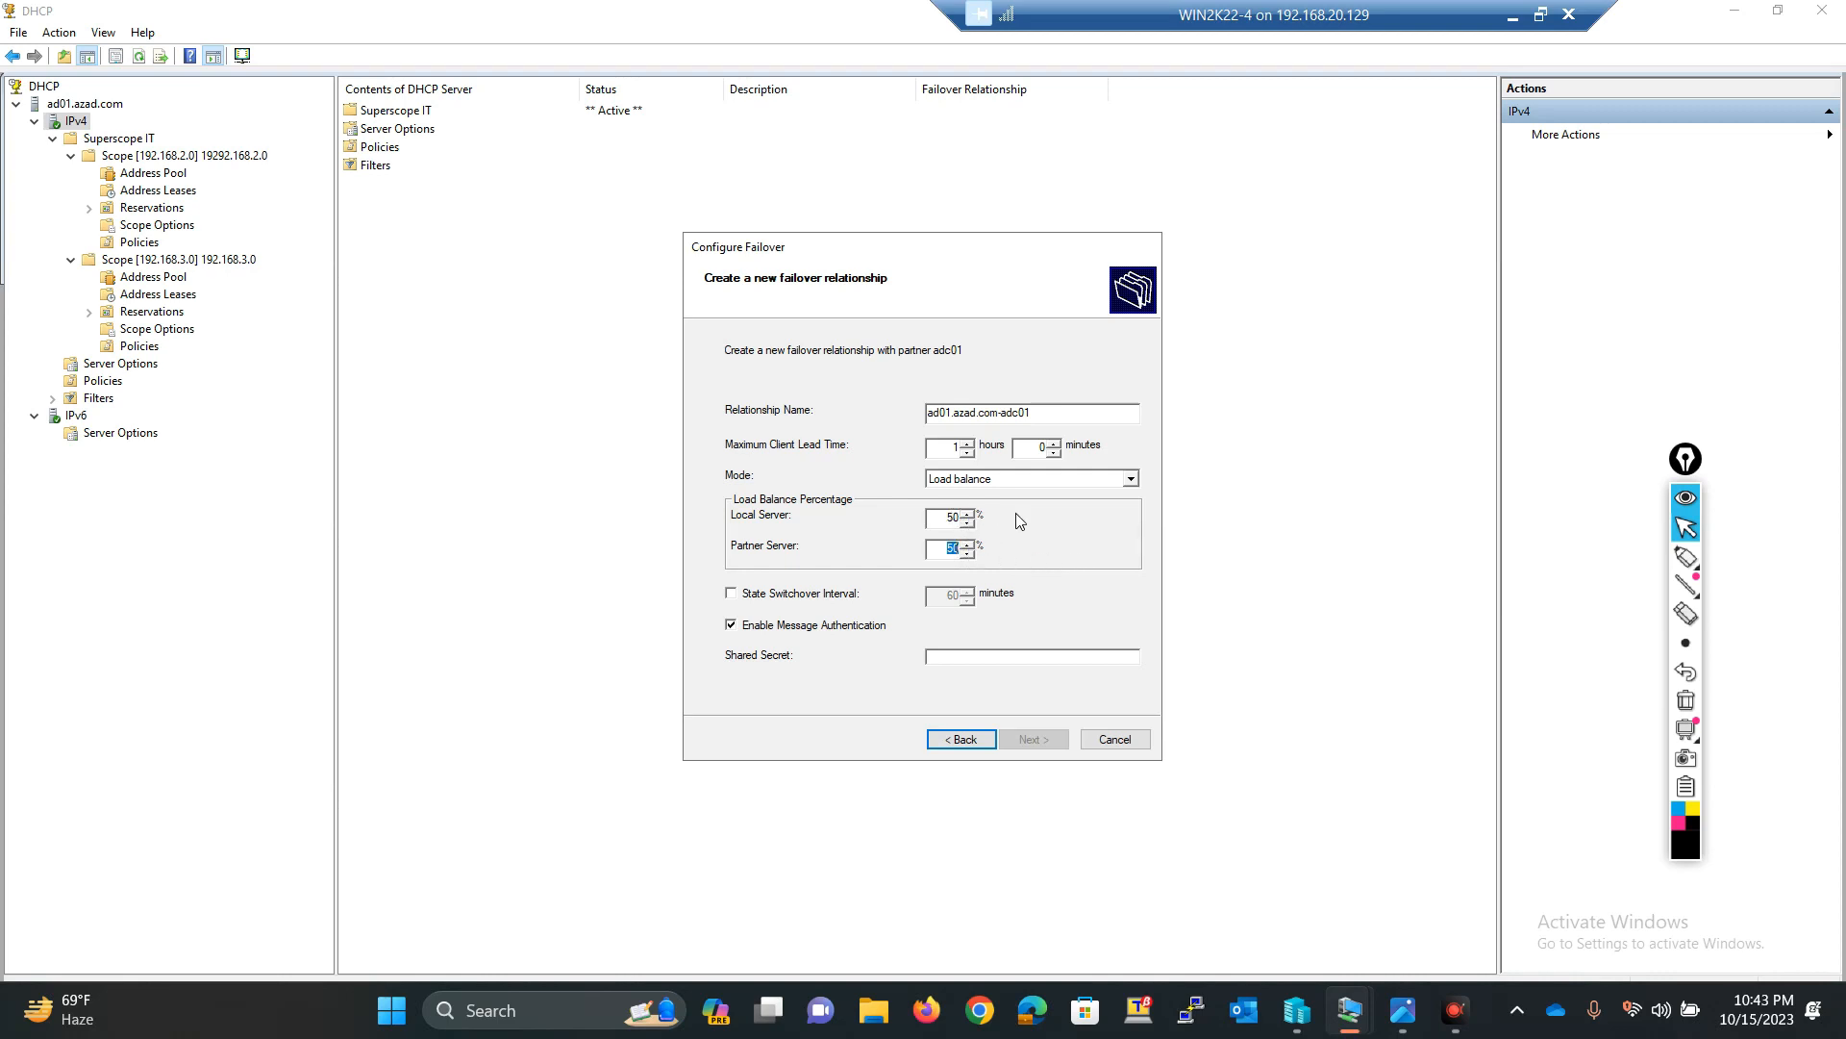
# Step: Switch the failover mode to Hot standby and examine the standby address reservation setting
pyautogui.click(939, 519)
pyautogui.click(1014, 480)
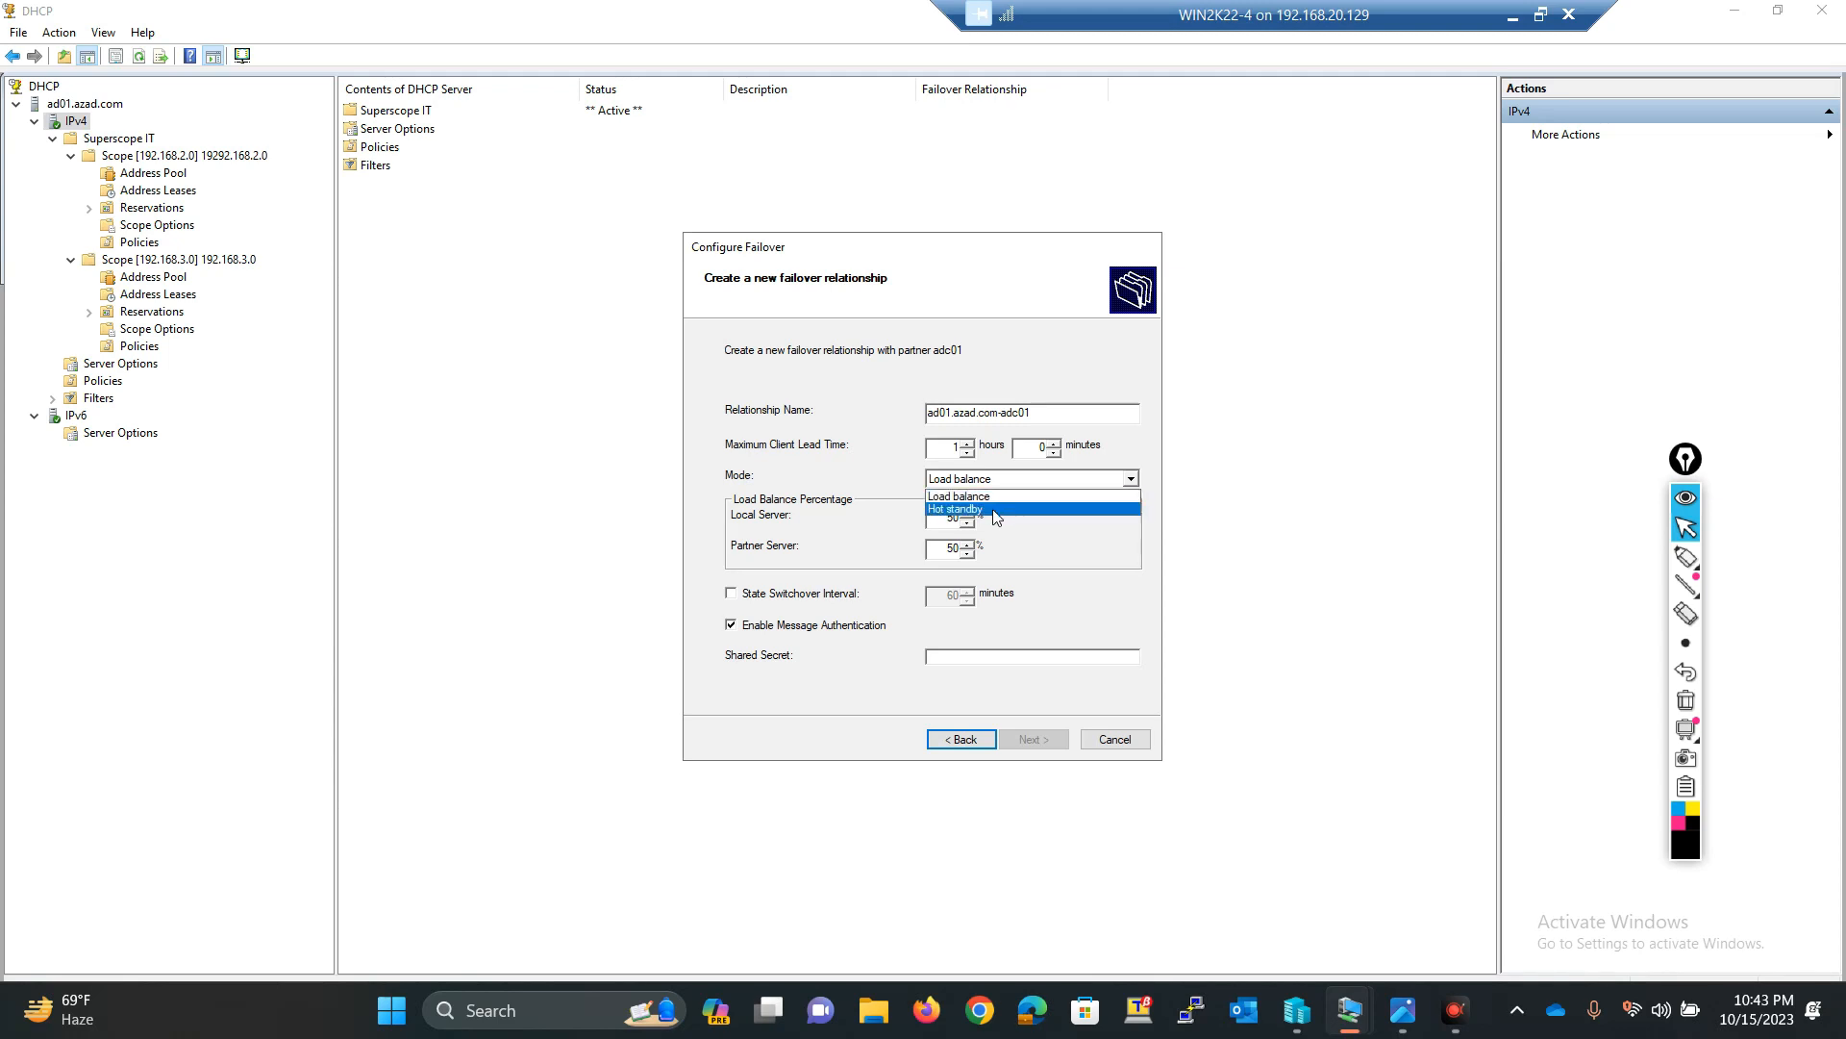
pyautogui.click(996, 510)
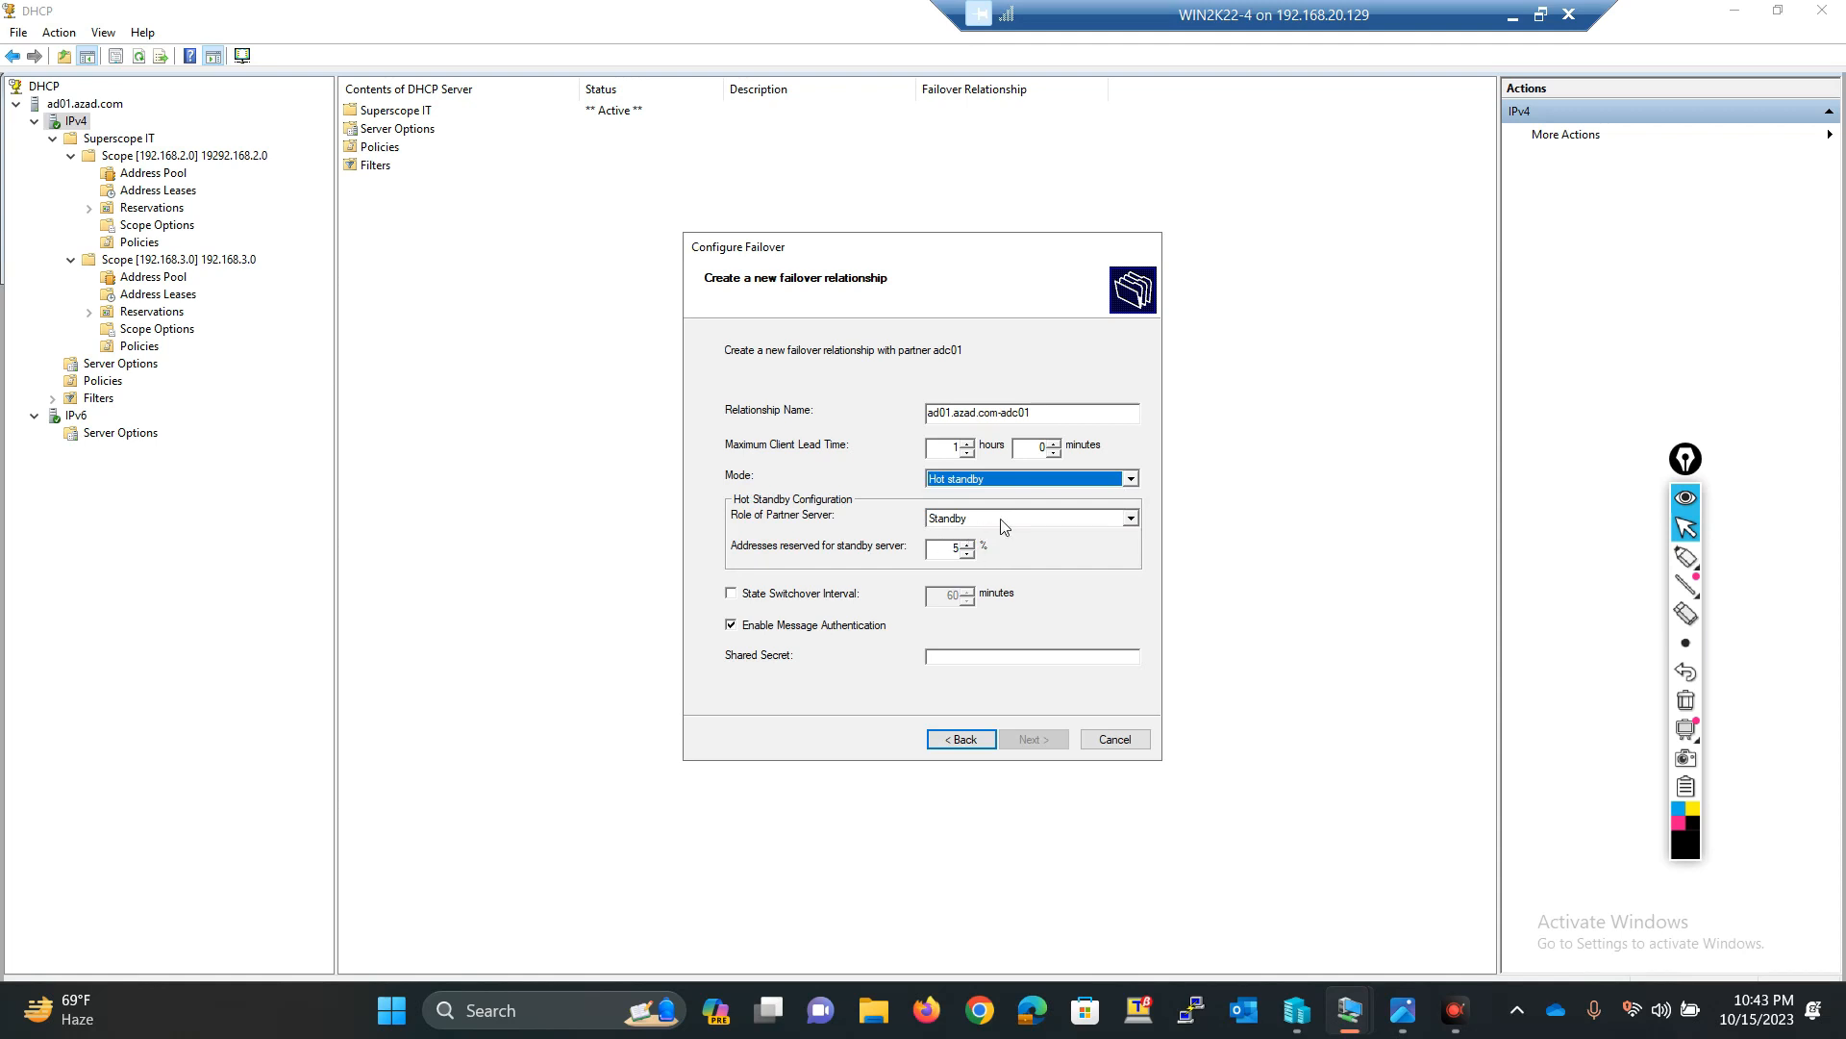
pyautogui.doubleClick(937, 547)
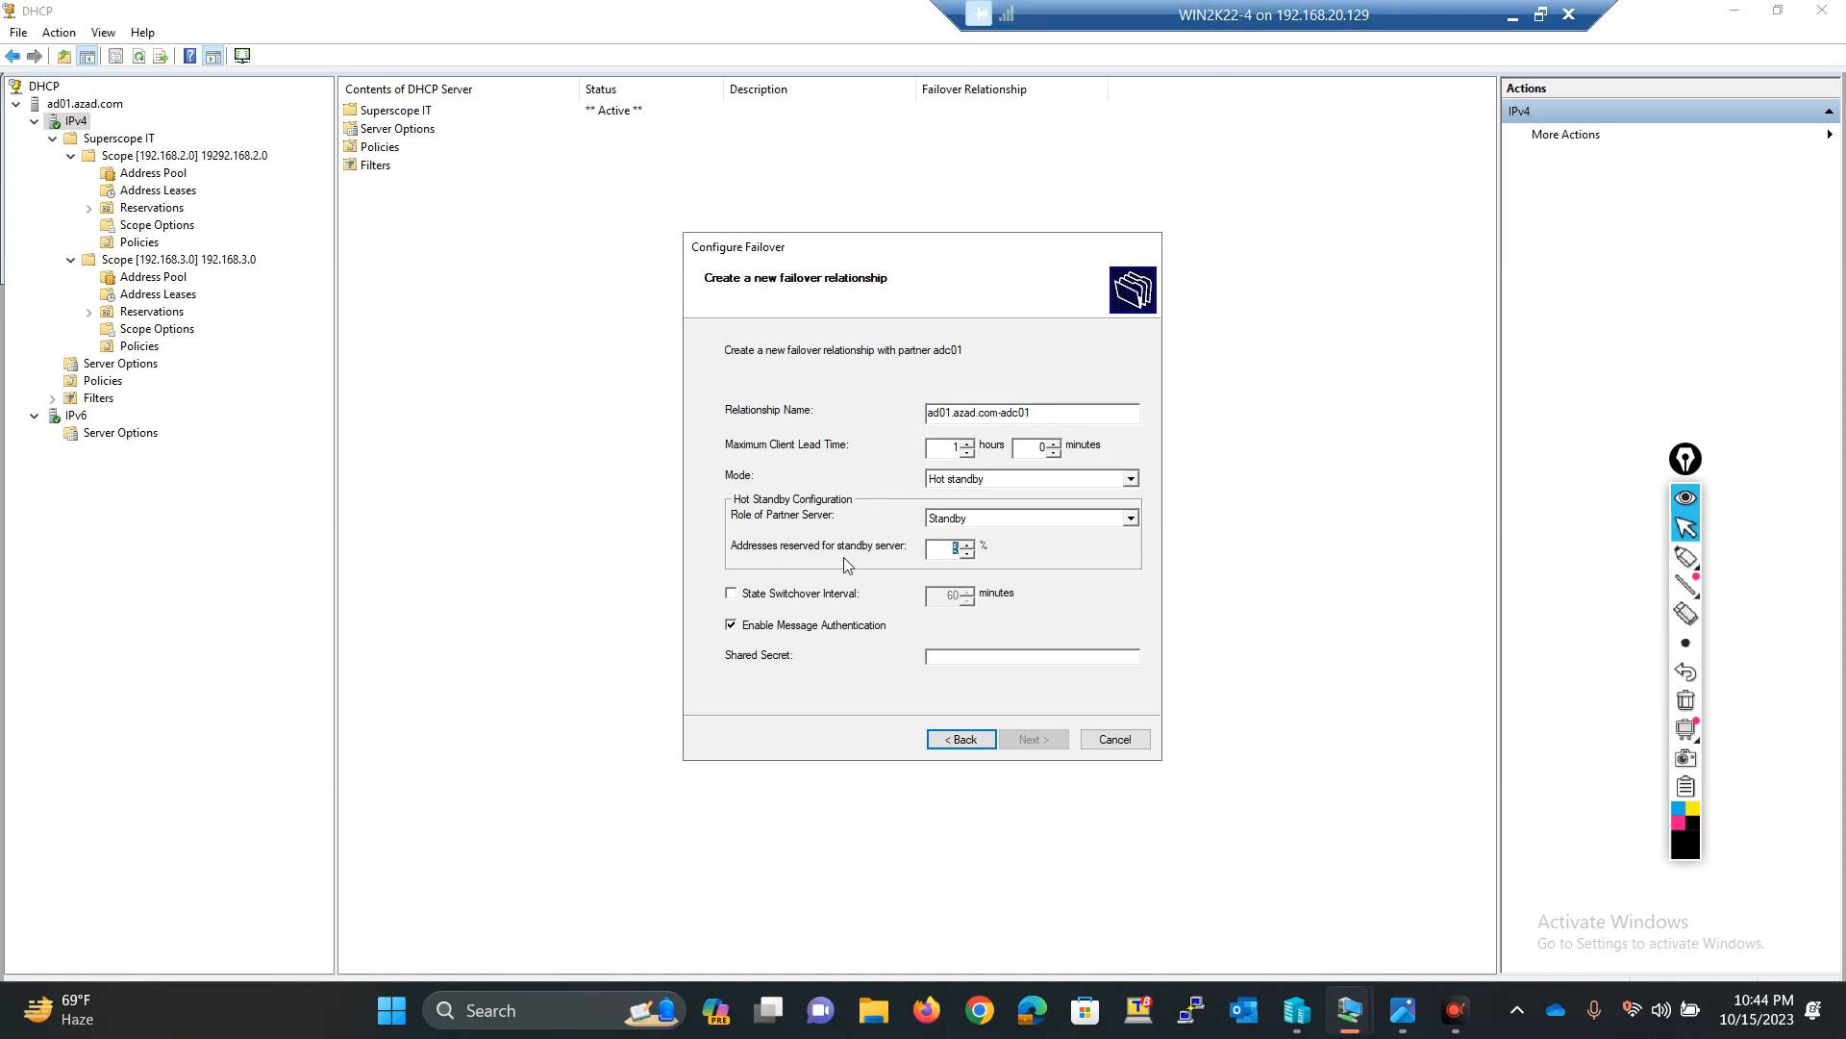
# Step: Enable the State Switchover Interval at 60 minutes and set the mode back to Load balance
pyautogui.click(751, 602)
pyautogui.doubleClick(943, 593)
pyautogui.doubleClick(995, 485)
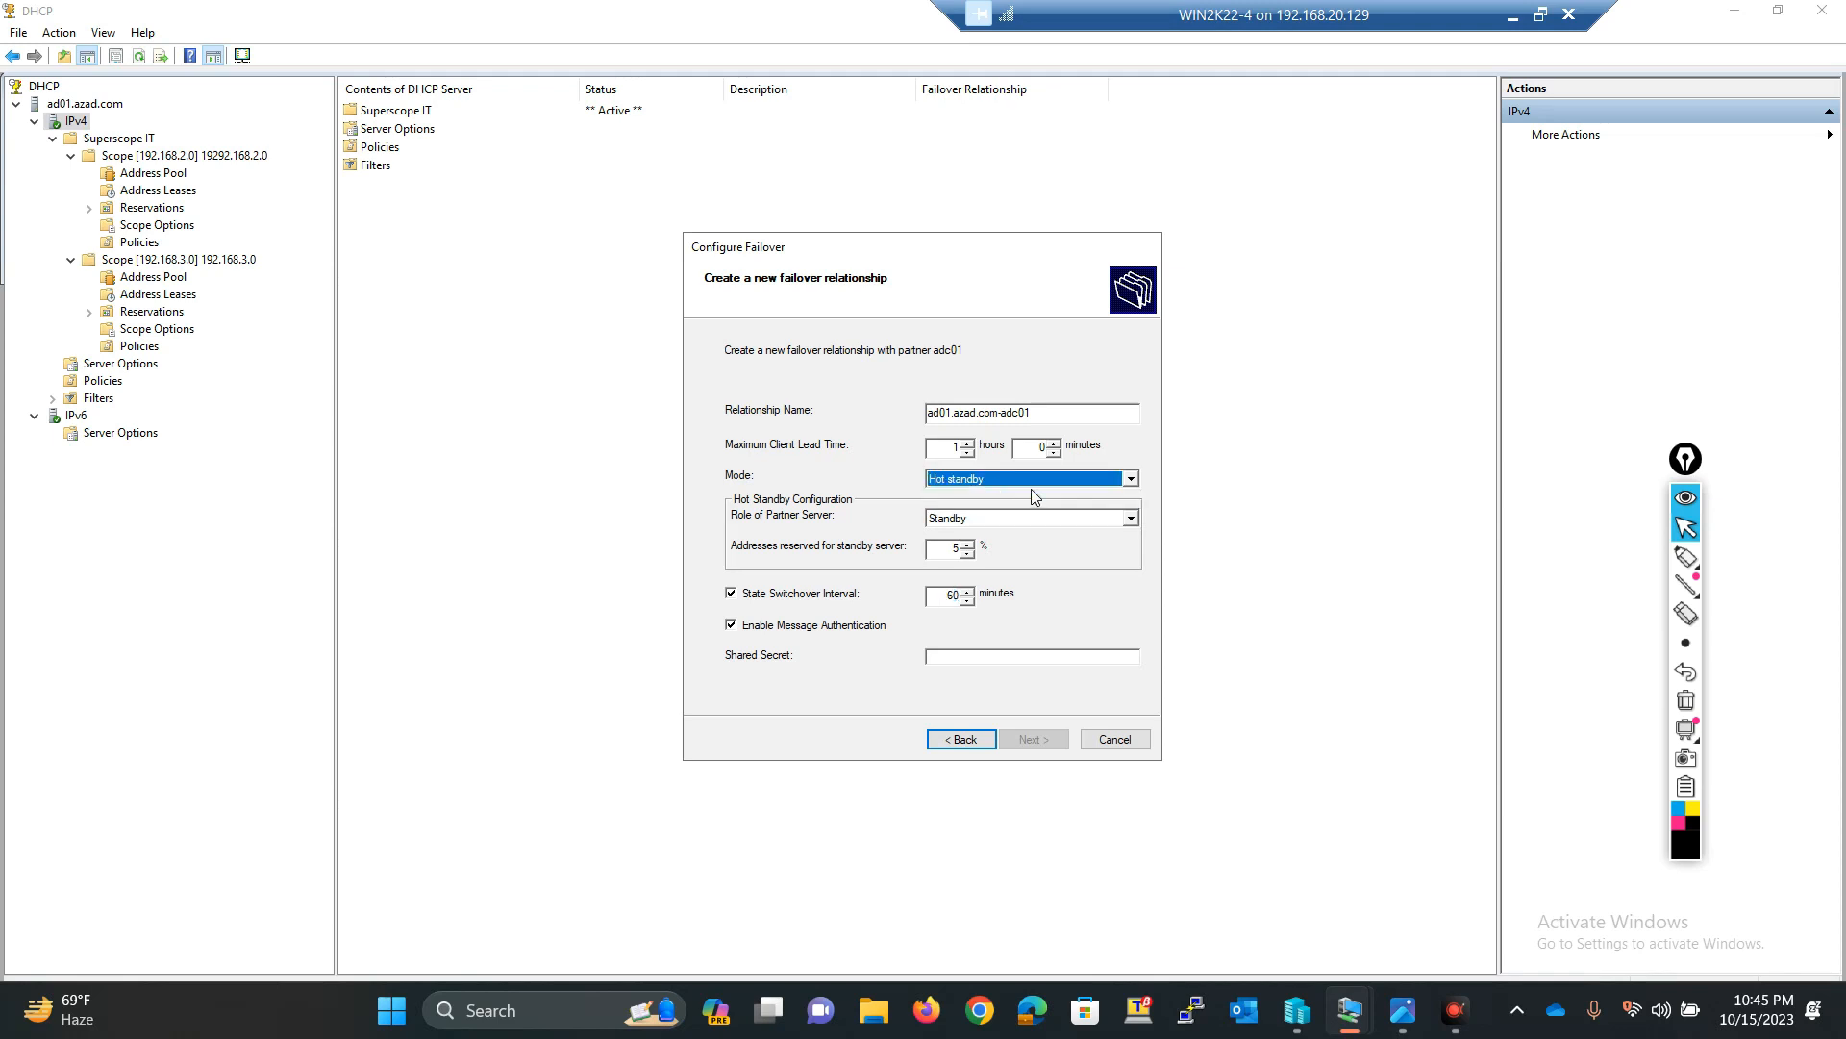
pyautogui.click(1094, 481)
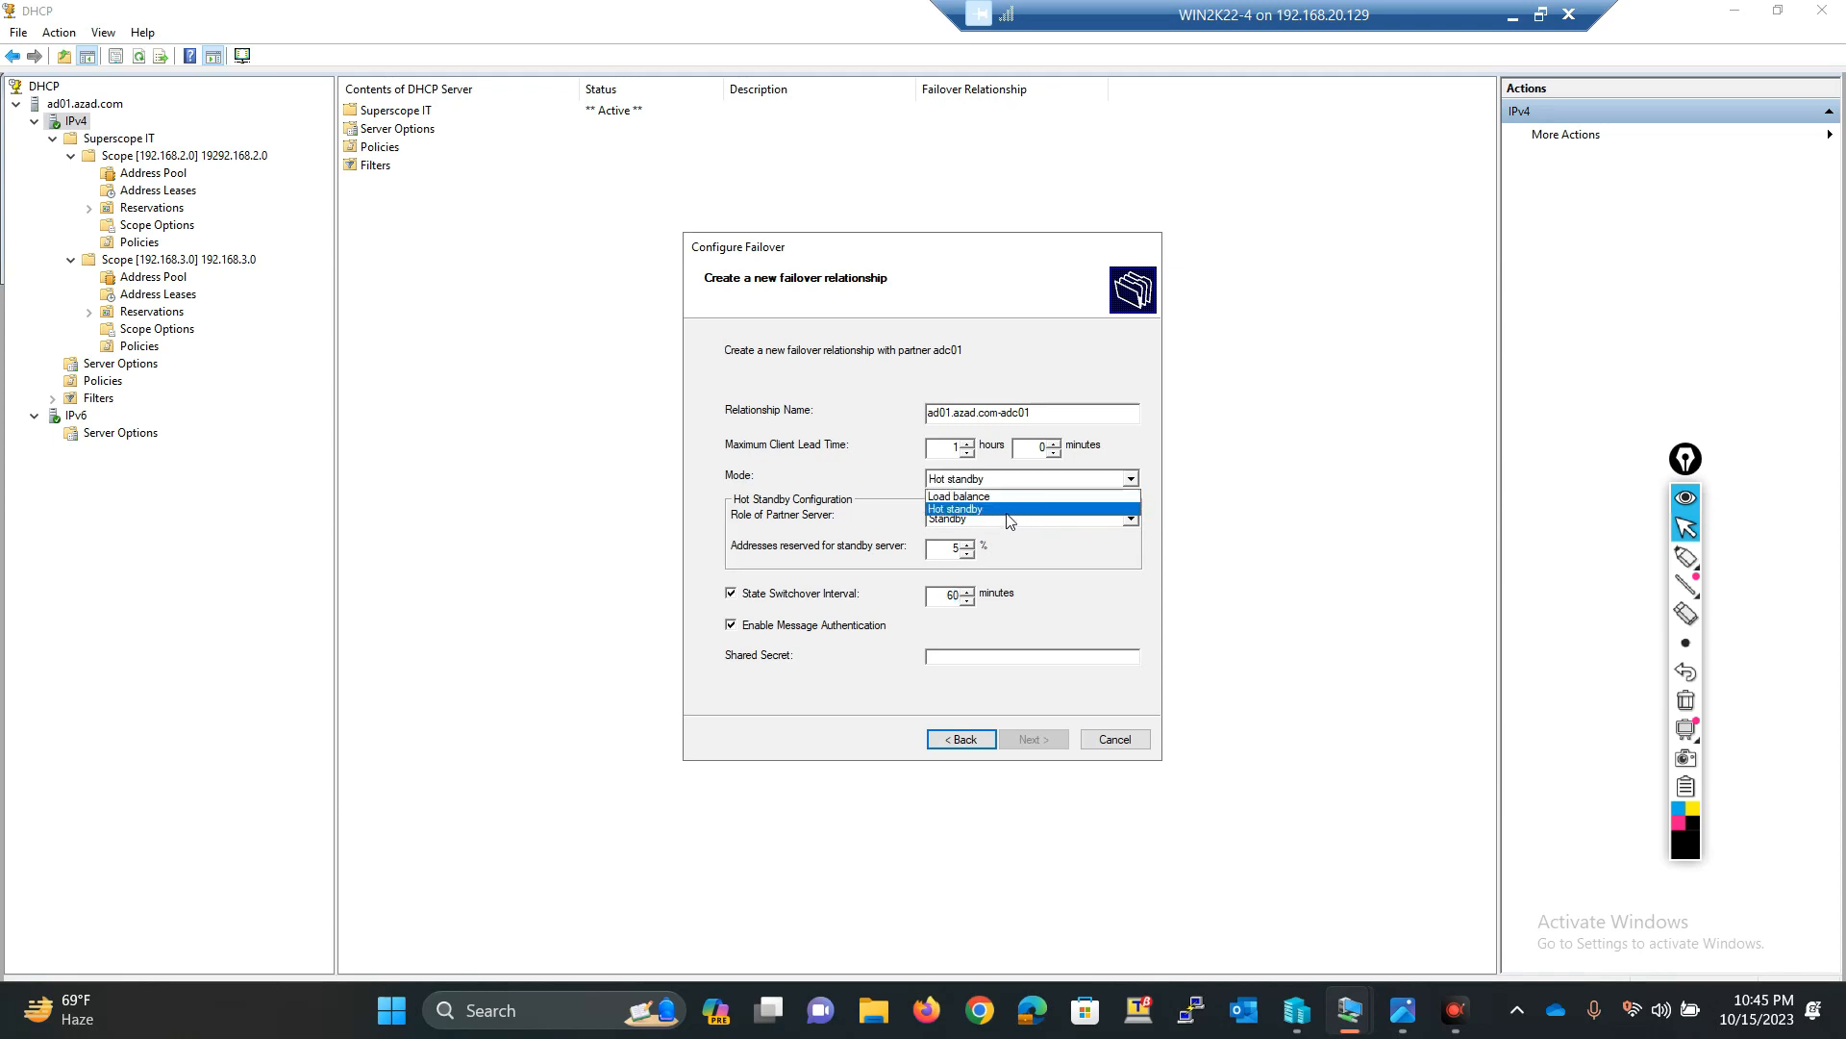
pyautogui.click(983, 496)
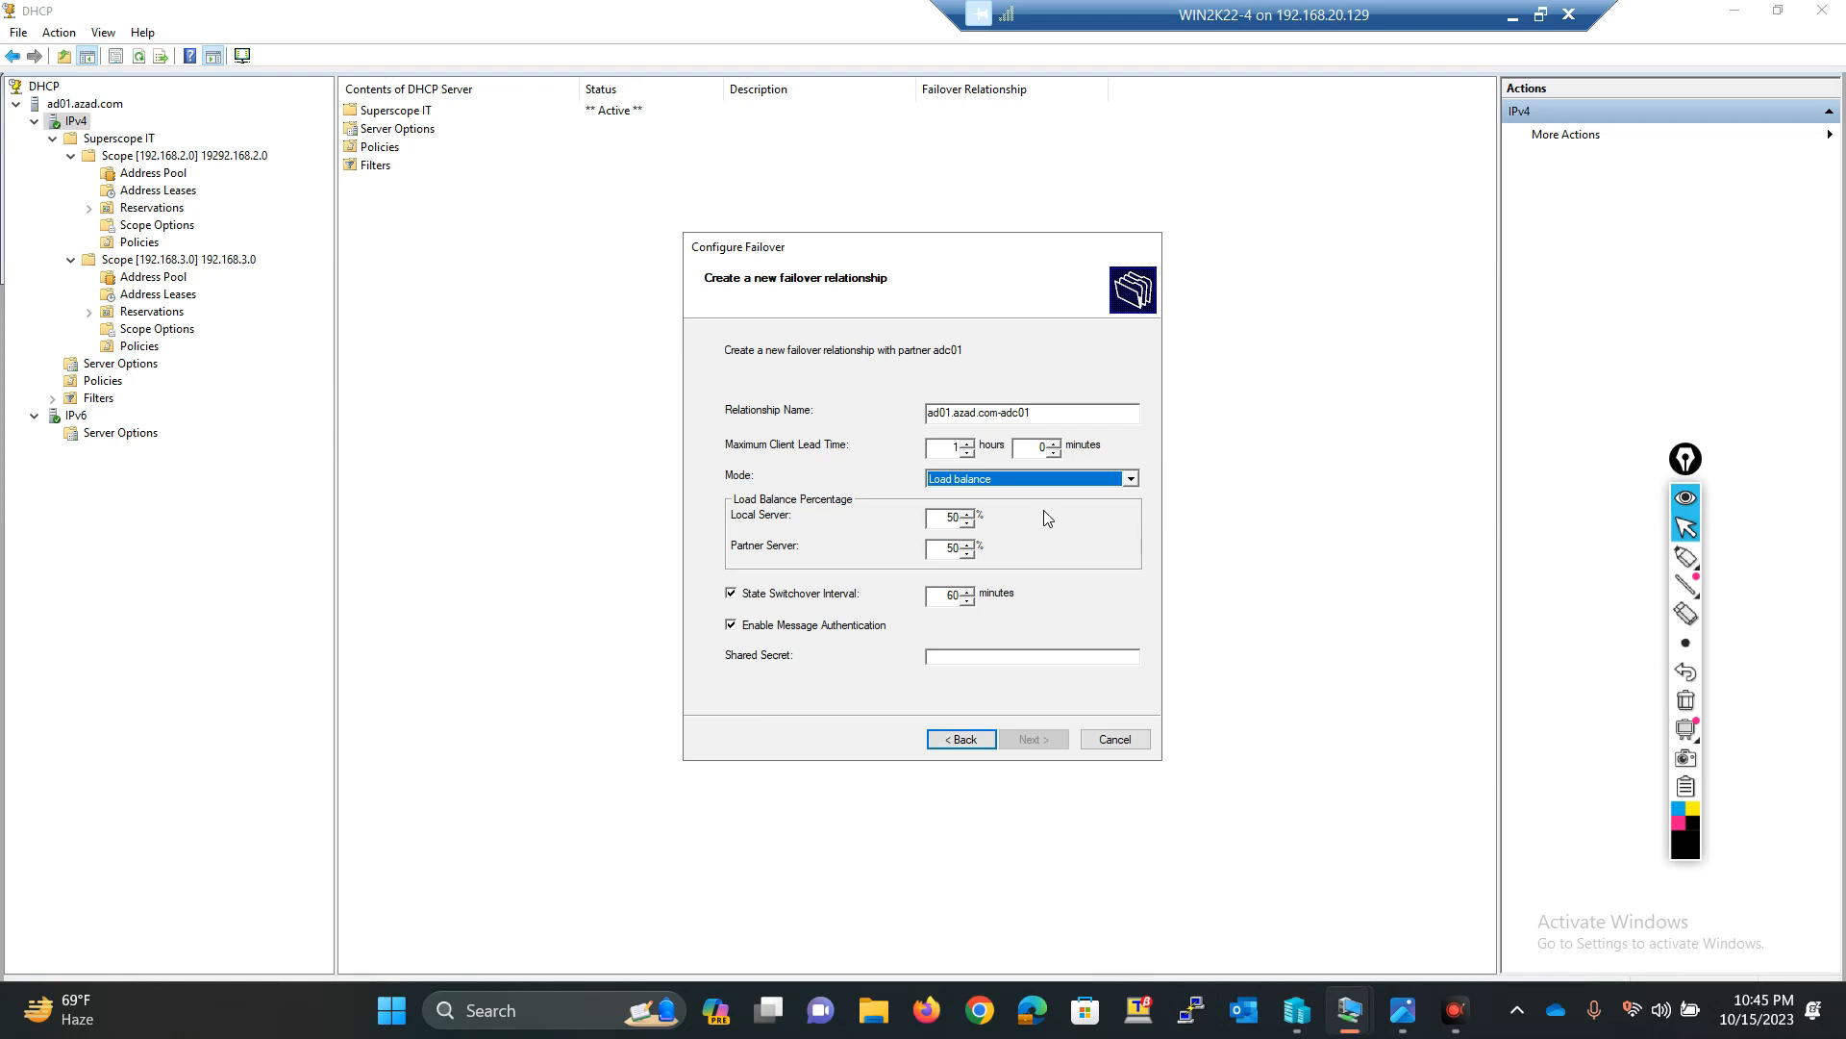
# Step: Keep message authentication enabled and enter the shared secret for the relationship
pyautogui.click(868, 627)
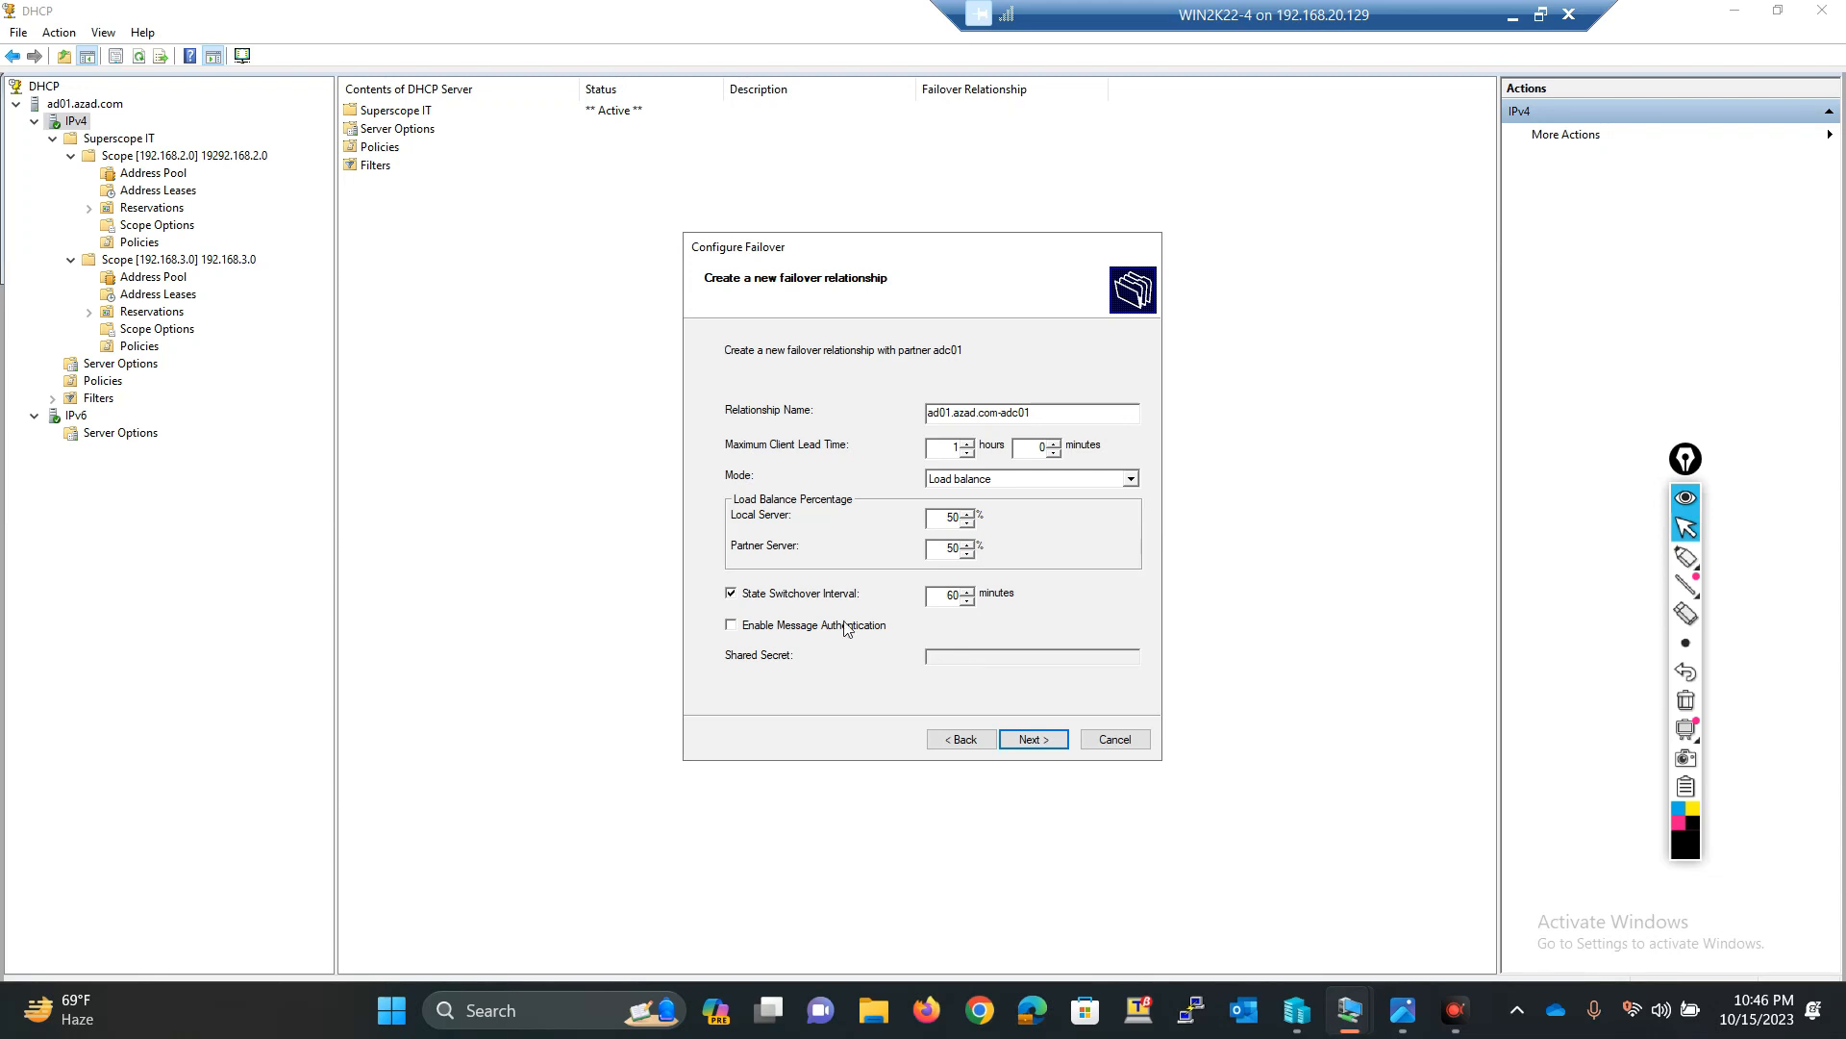
pyautogui.click(785, 627)
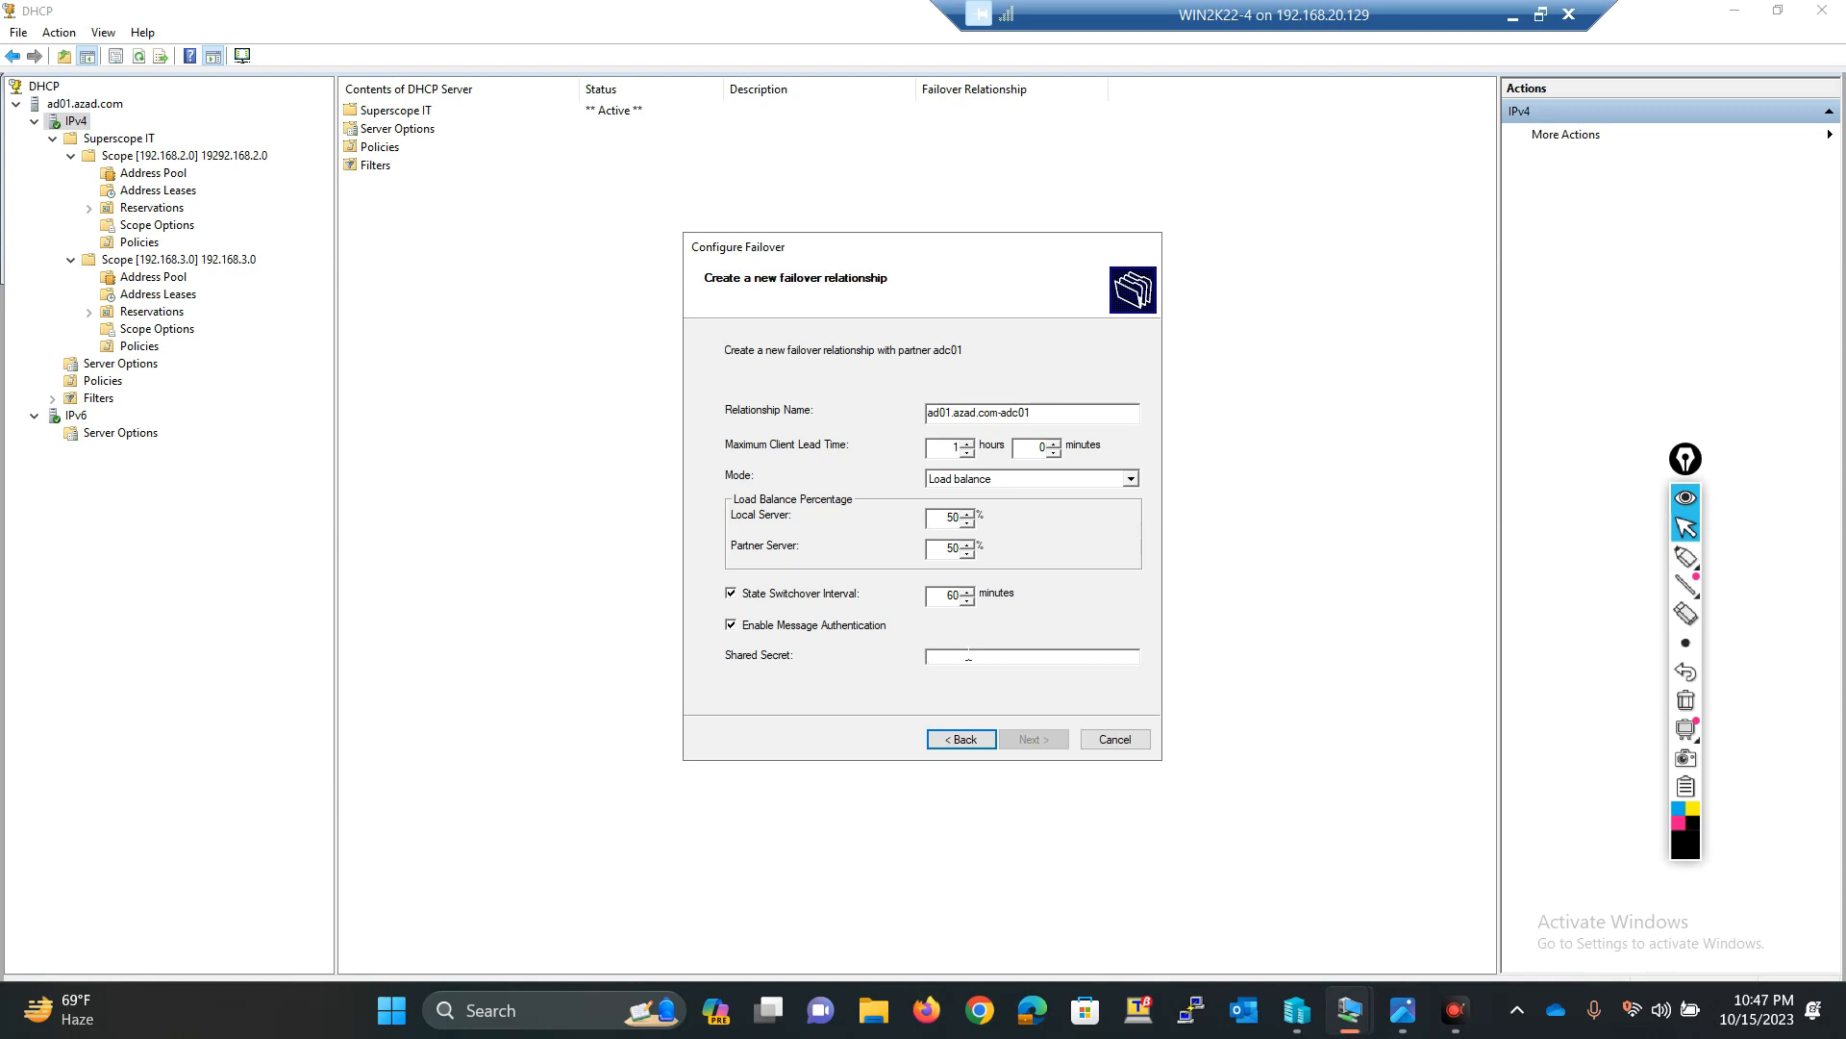
pyautogui.click(969, 654)
pyautogui.write('*')
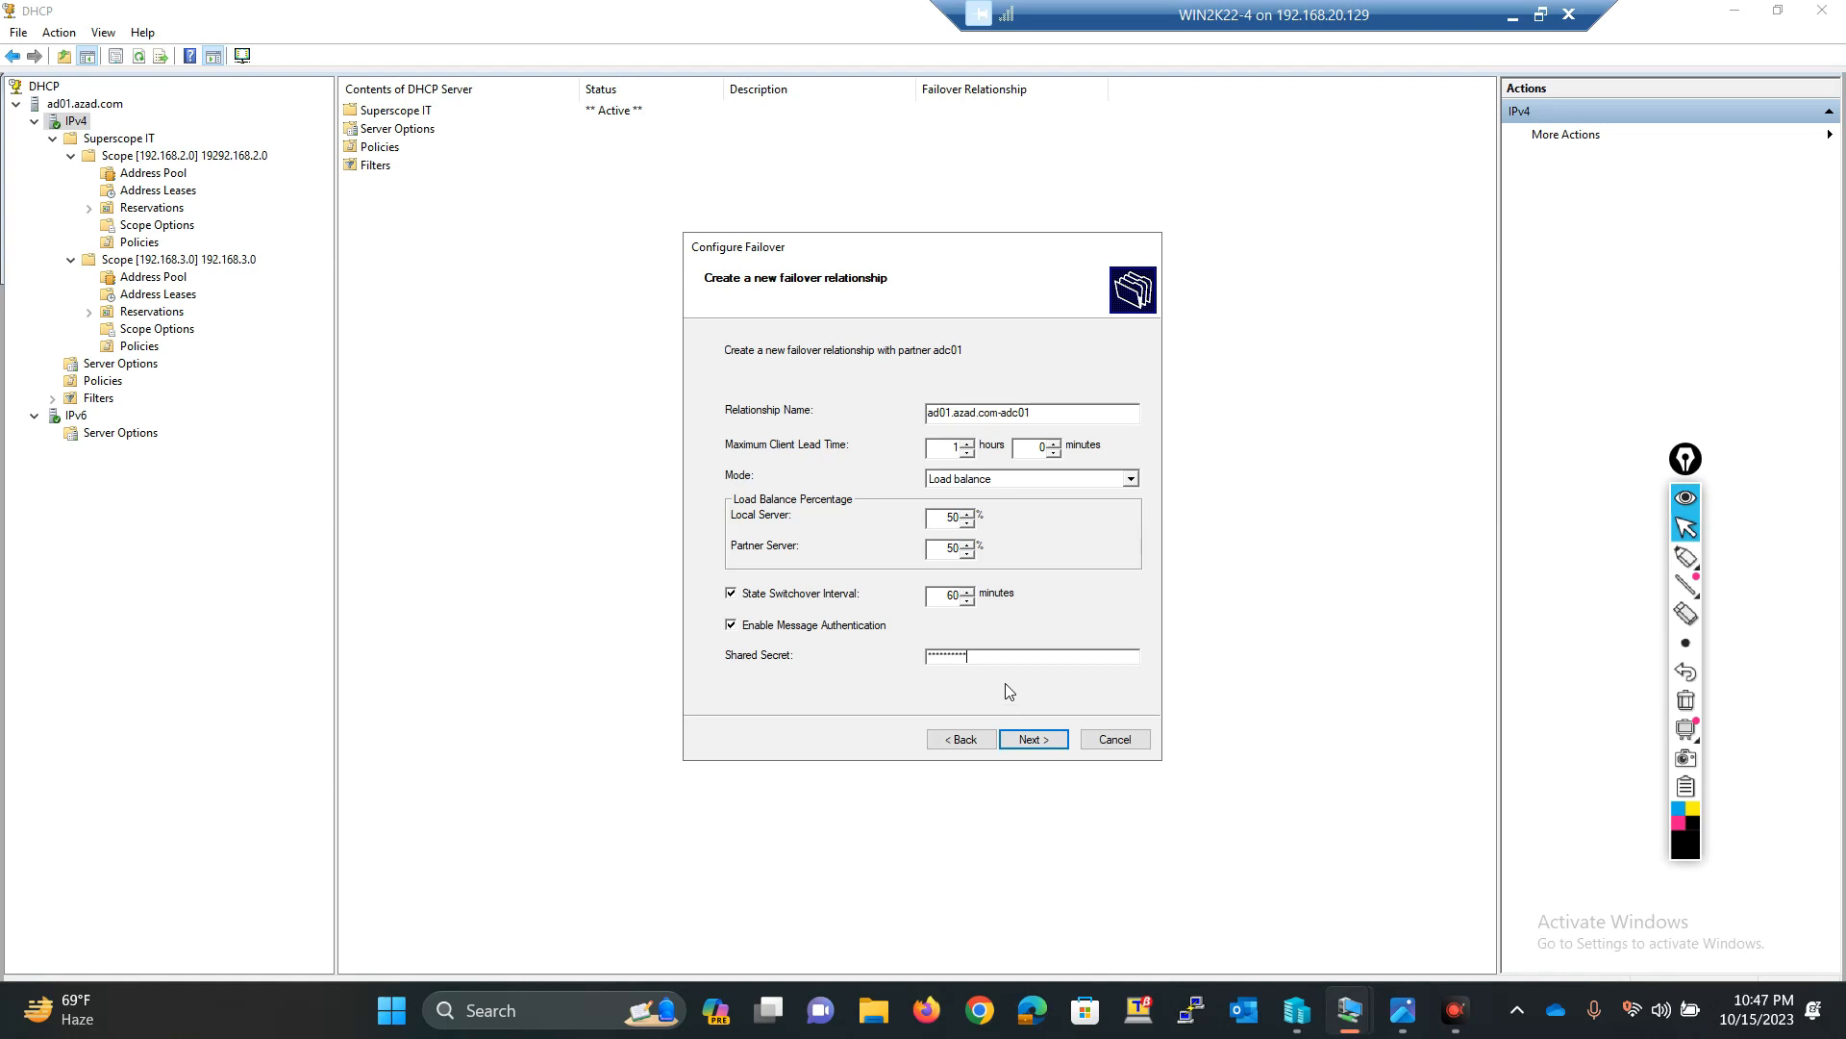
# Step: Finish the Configure Failover wizard and close the progress window
pyautogui.click(1033, 739)
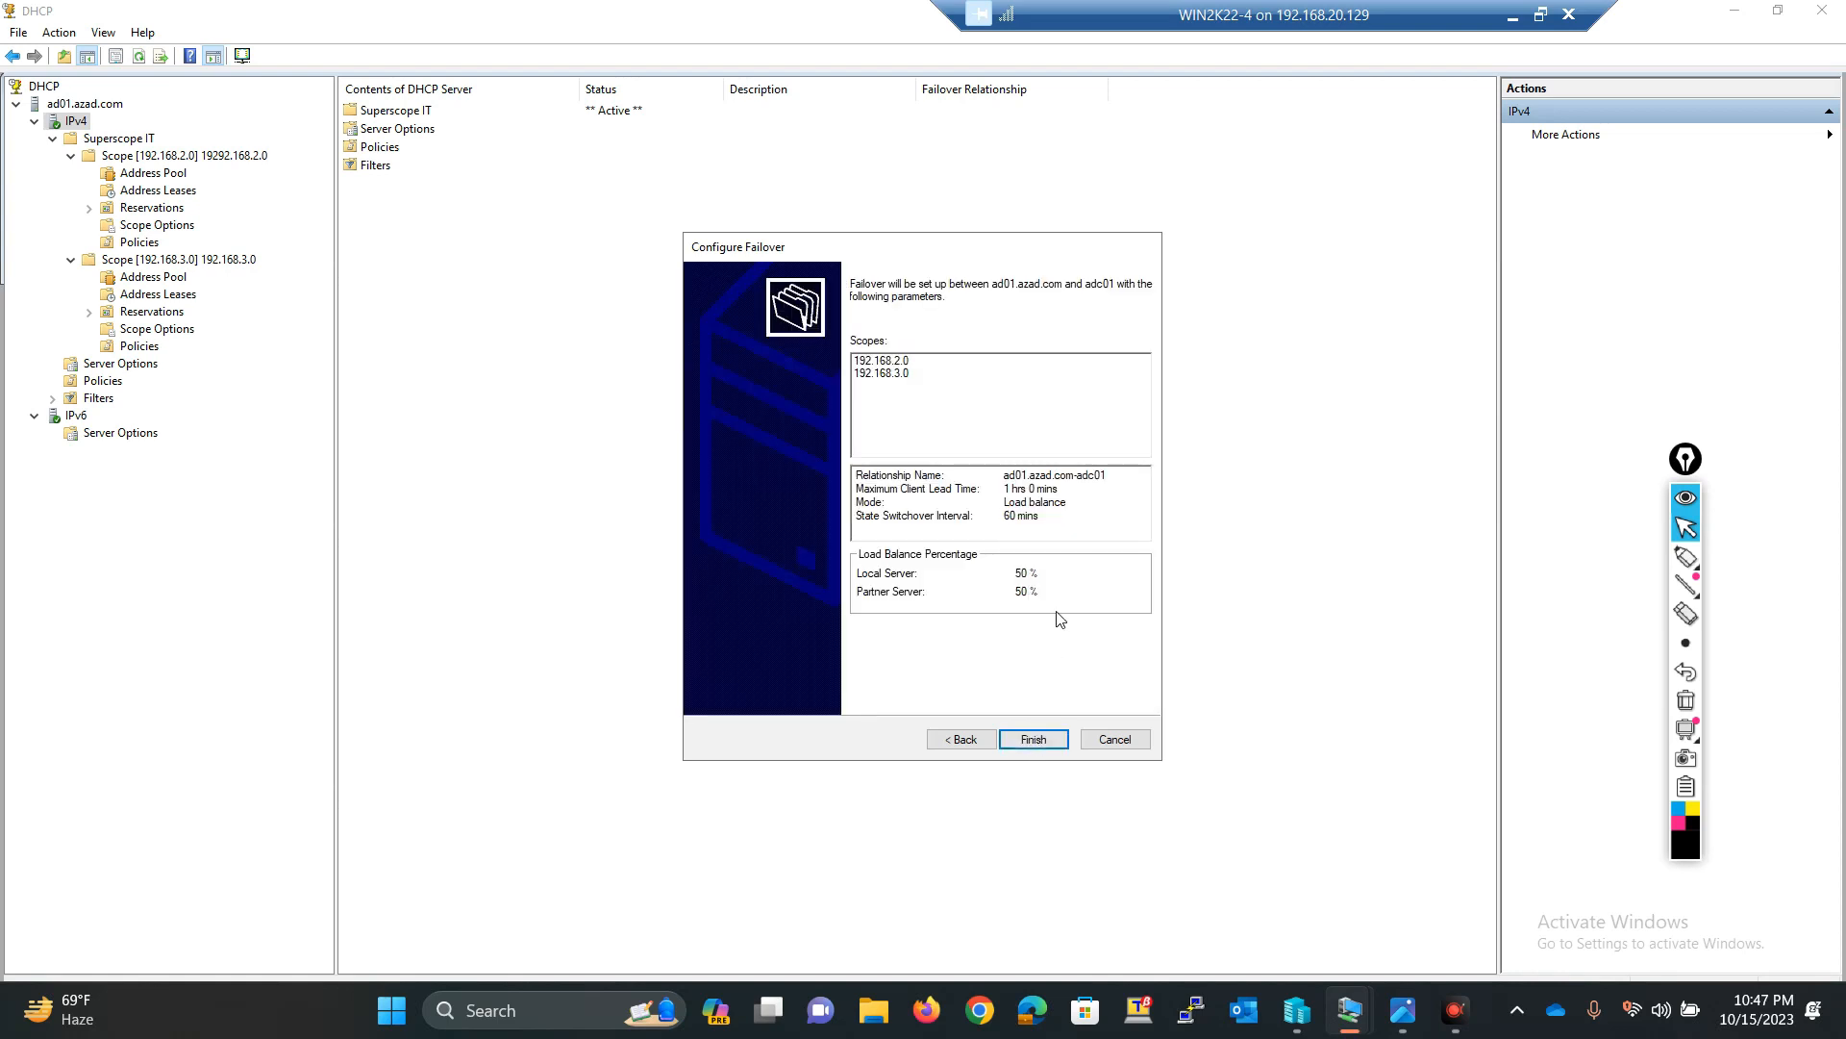
pyautogui.click(1042, 738)
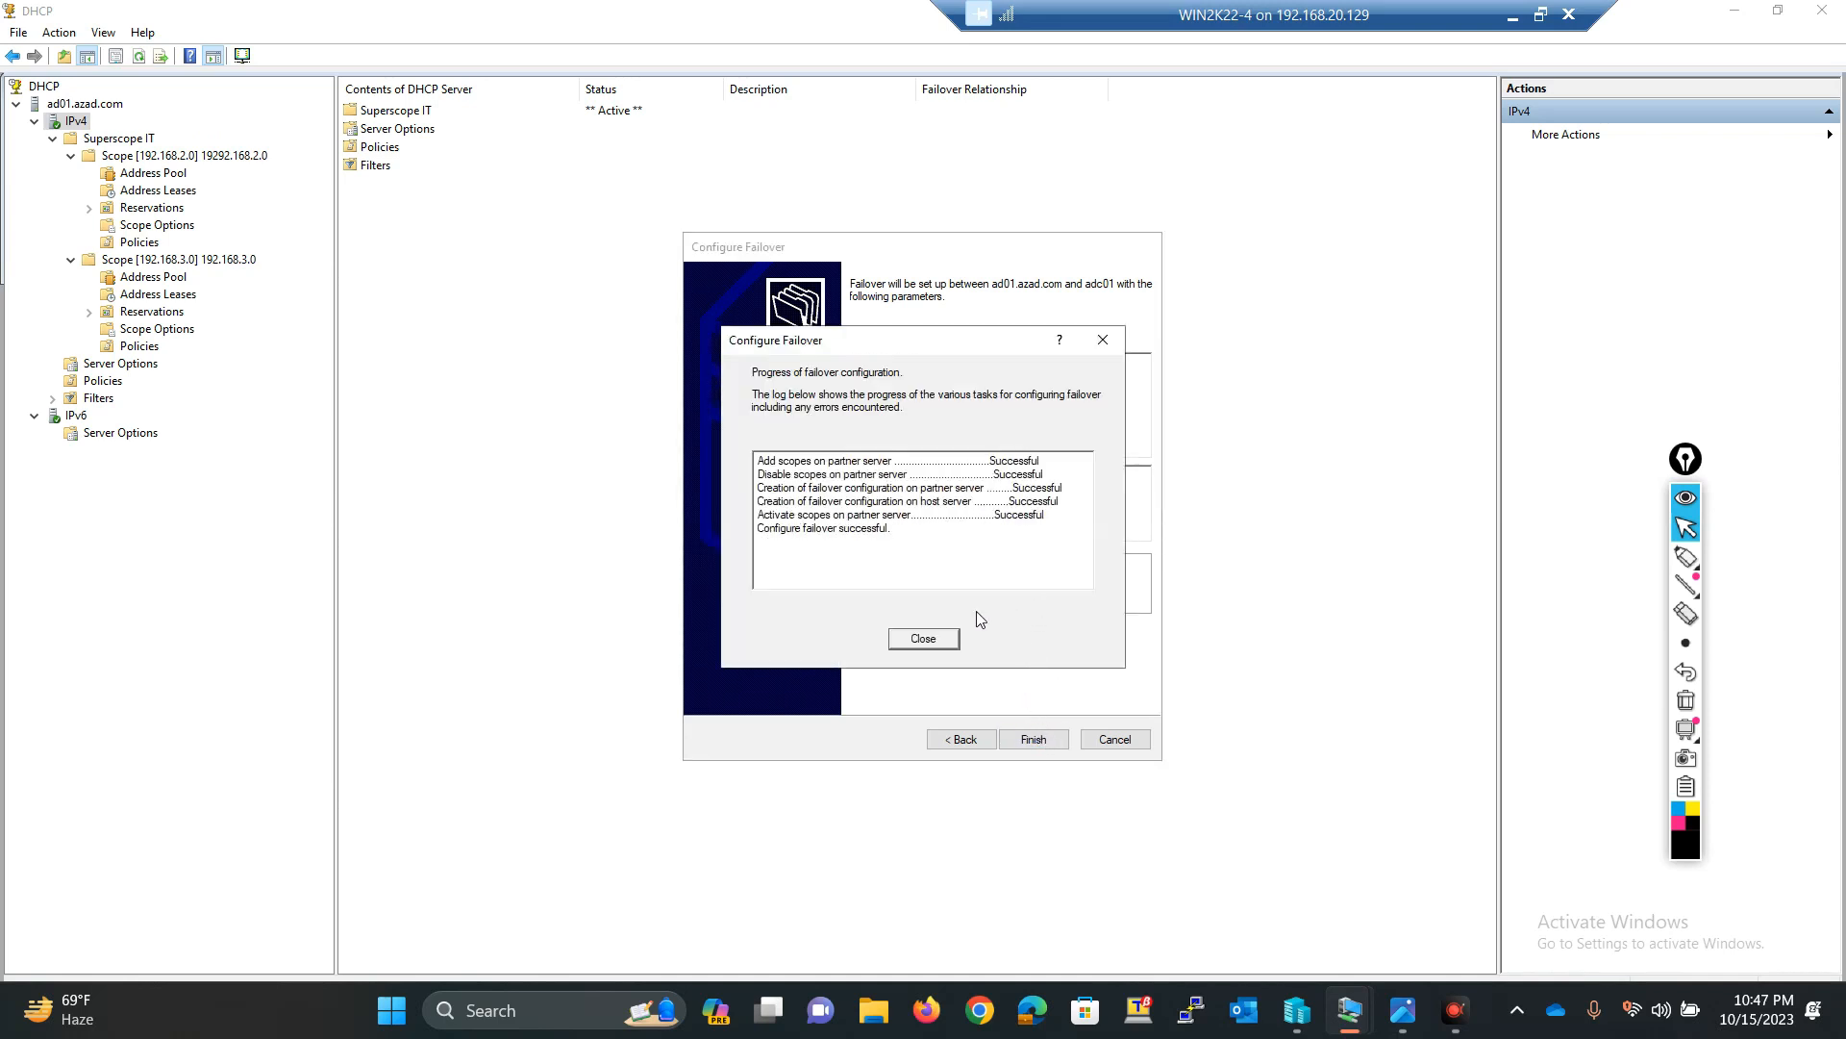
pyautogui.click(940, 641)
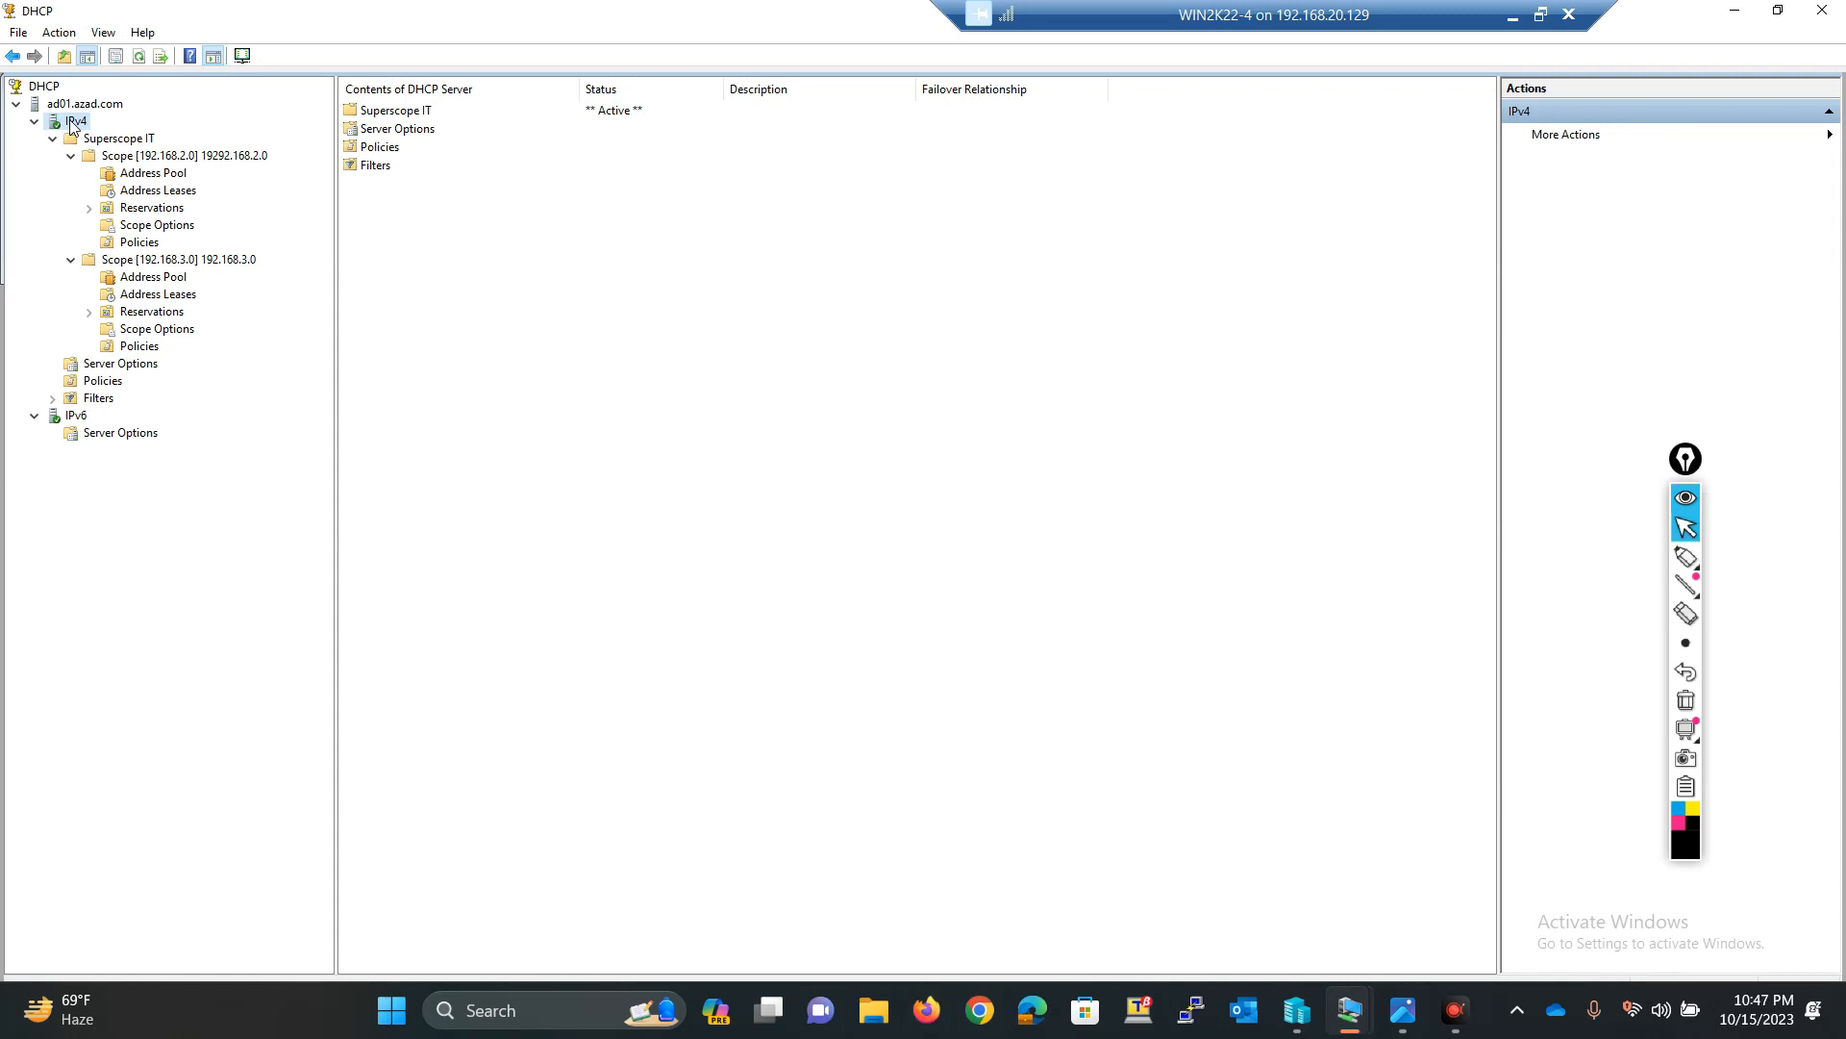
# Step: Switch to the ADC01 virtual machine and refresh the IPv4 node in its DHCP console
pyautogui.click(1520, 21)
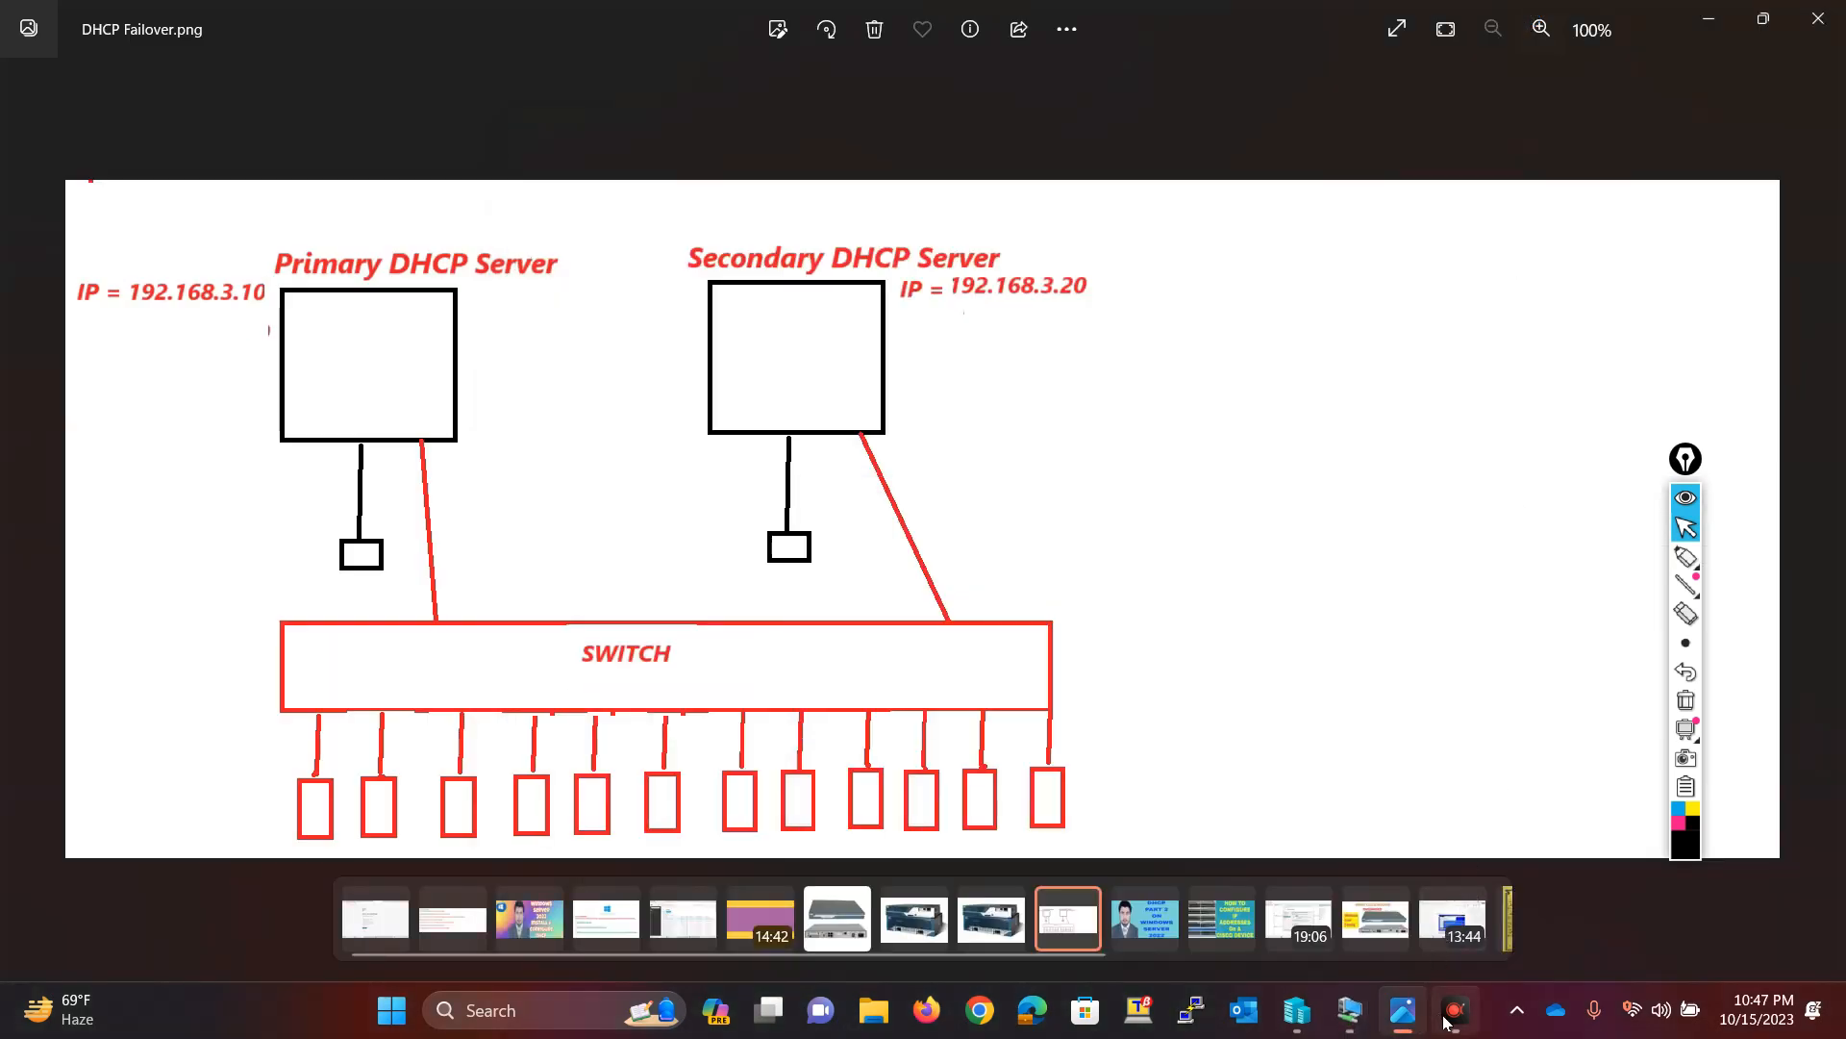
pyautogui.moveTo(1383, 1010)
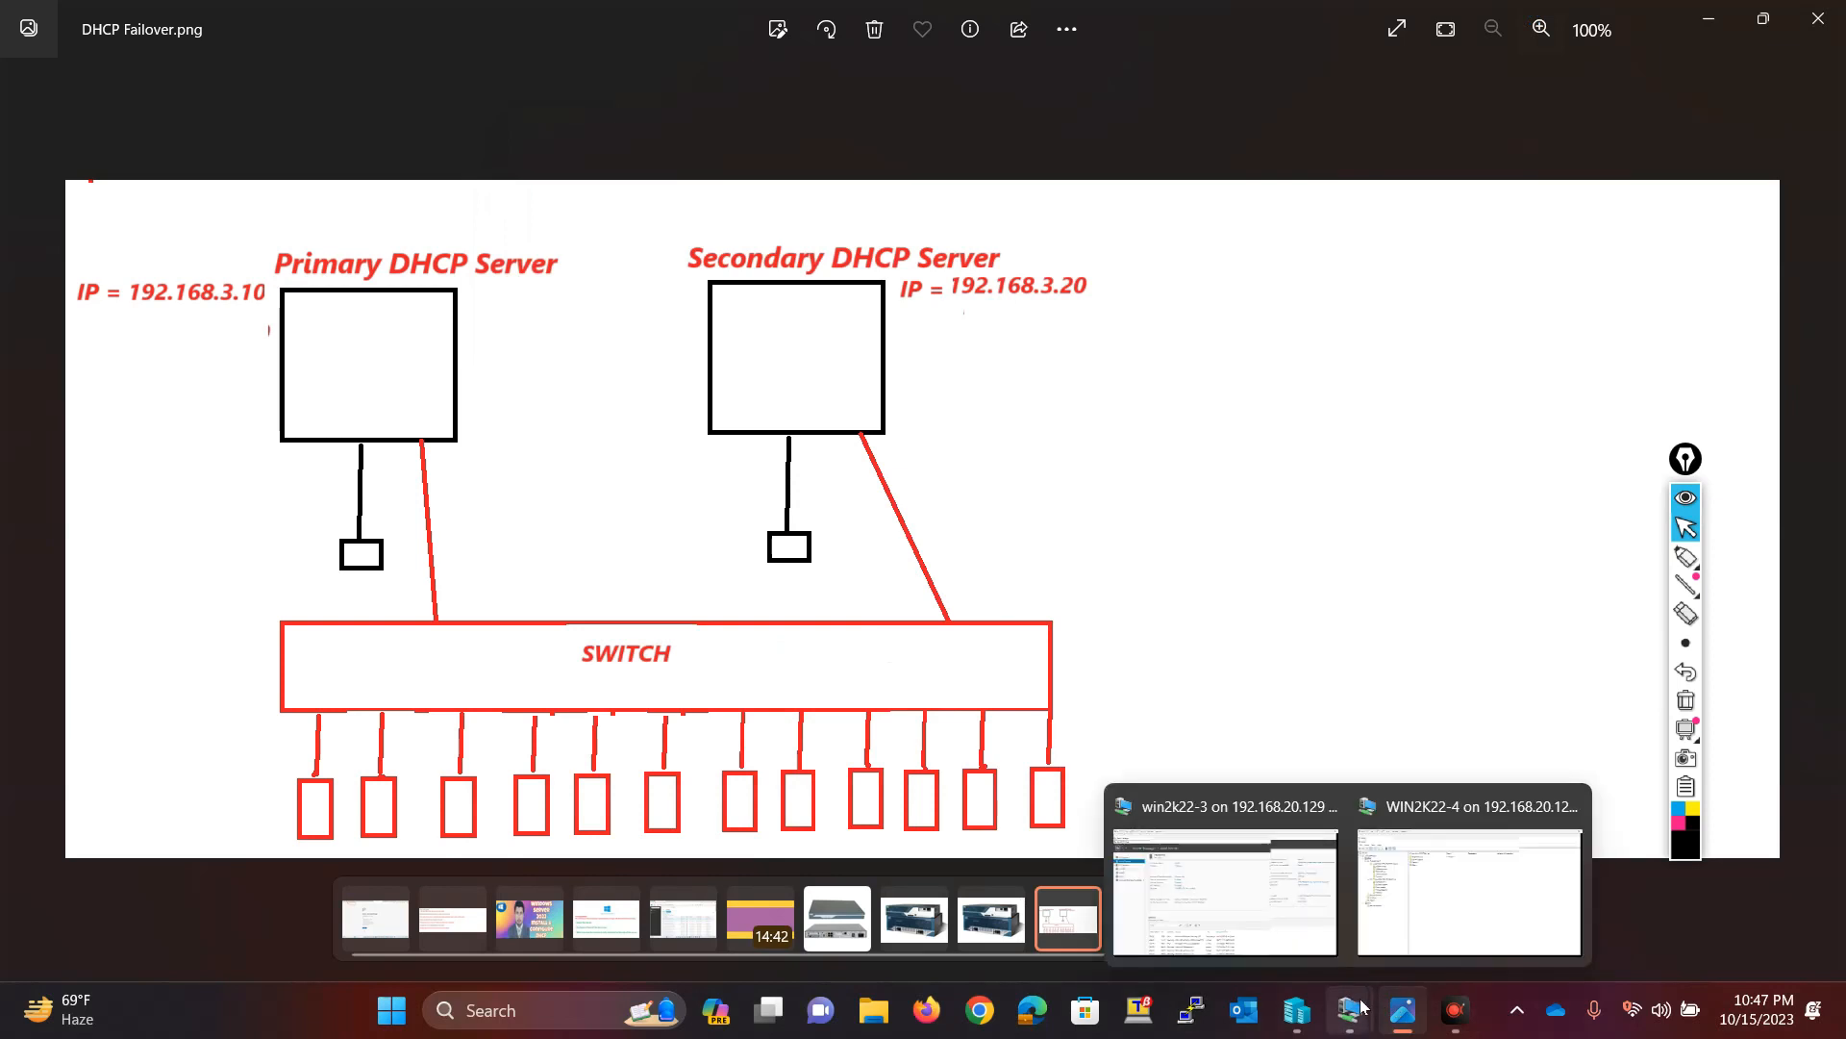
pyautogui.click(1170, 868)
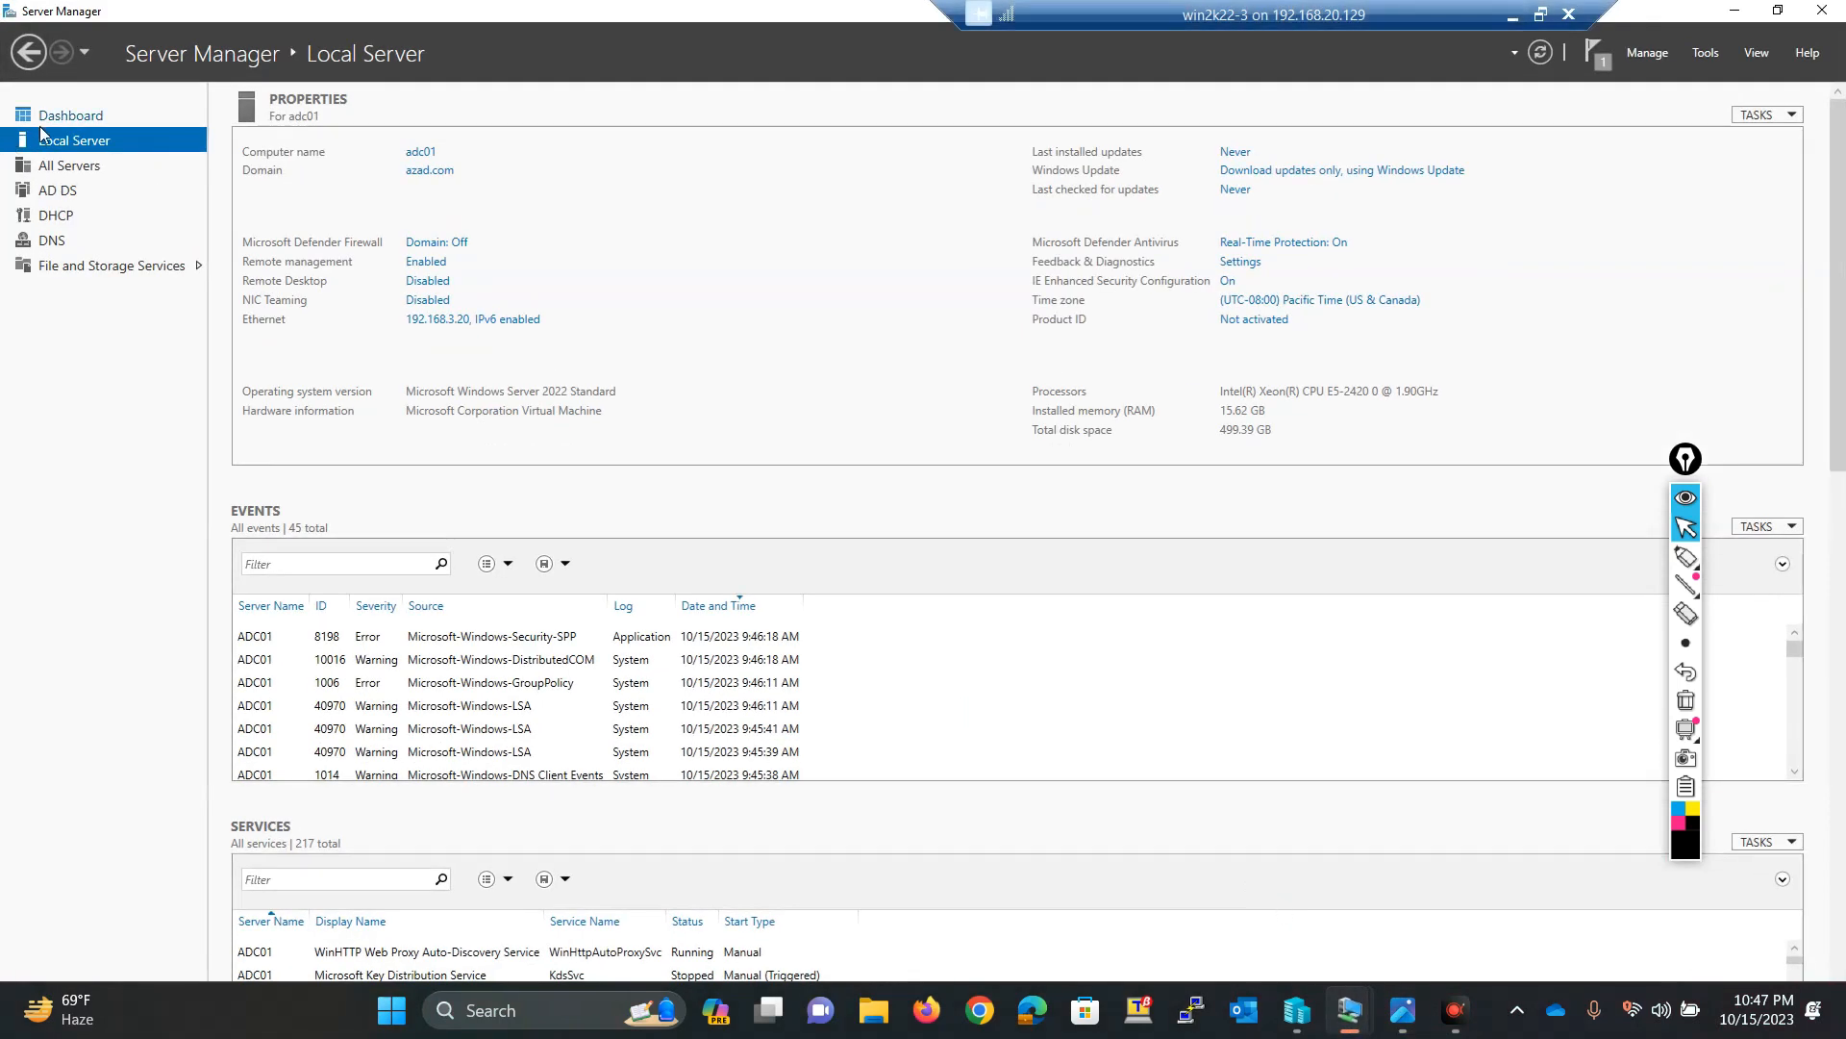
pyautogui.click(1524, 1008)
pyautogui.click(1248, 825)
pyautogui.click(1518, 1022)
pyautogui.click(1518, 1021)
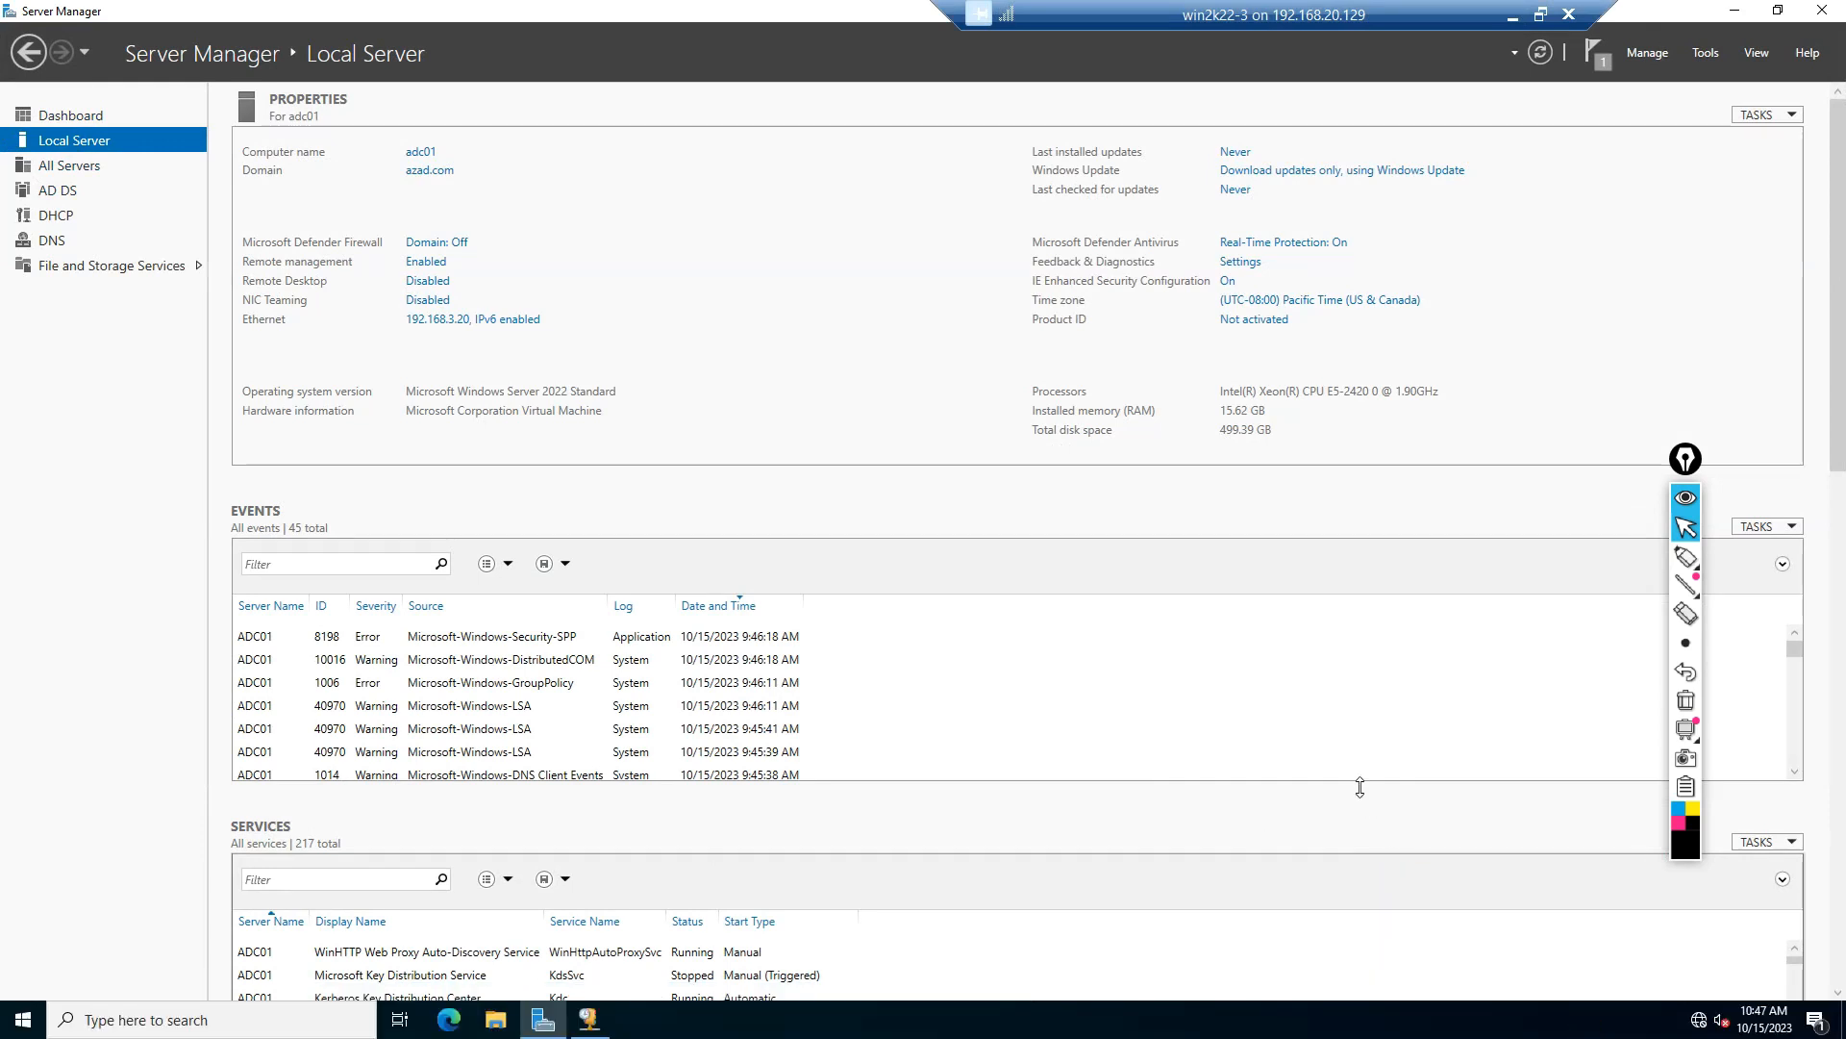
pyautogui.click(590, 1019)
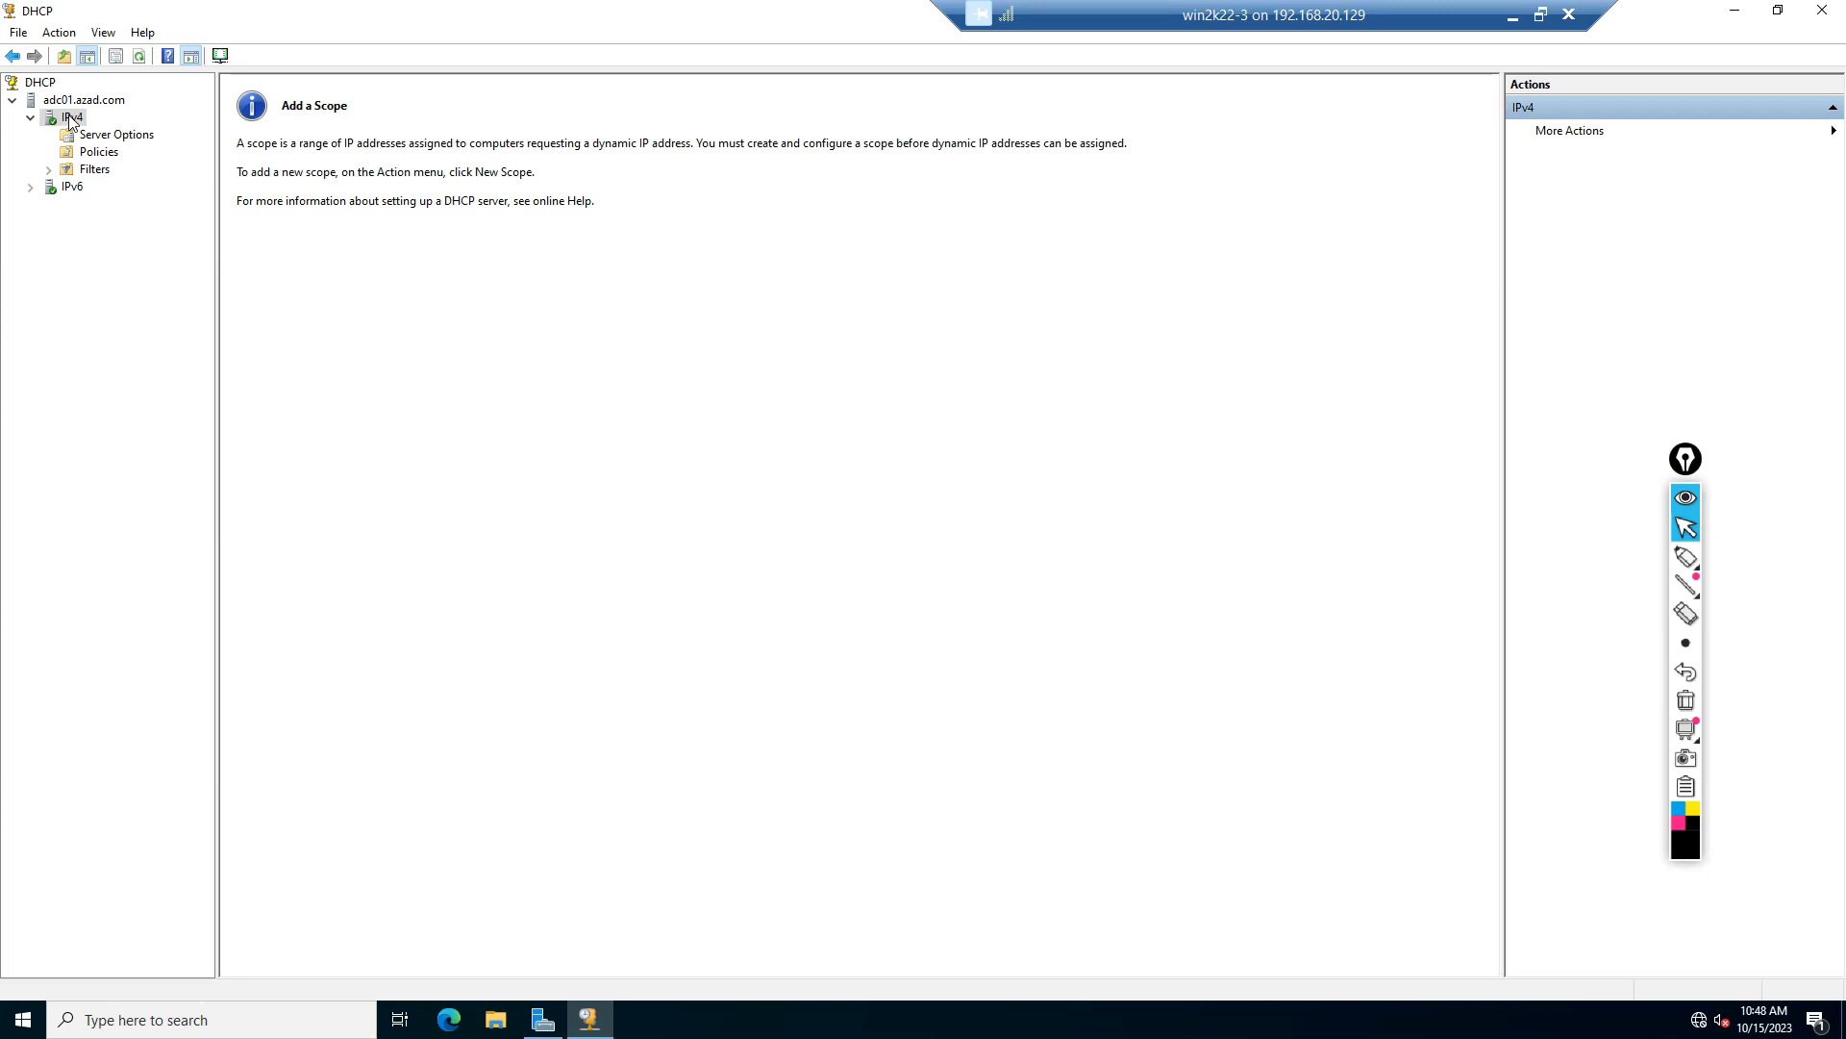
pyautogui.click(139, 58)
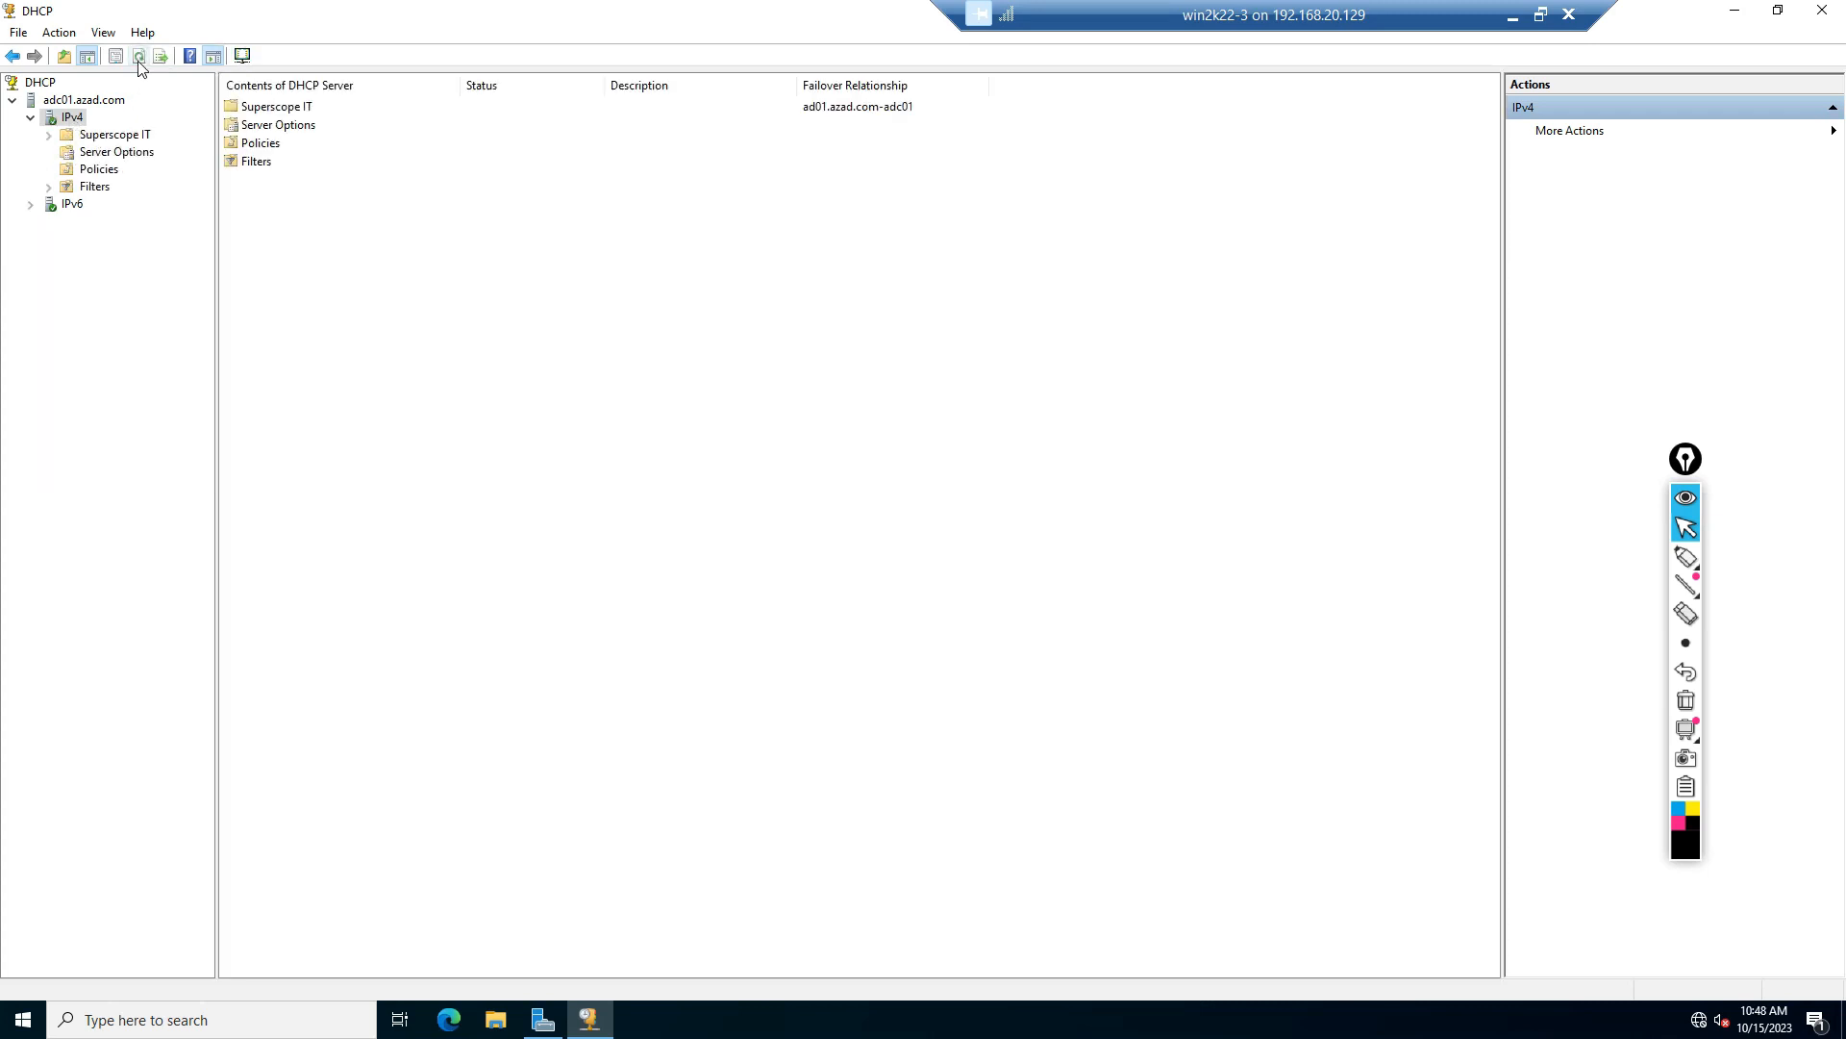
# Step: Expand the superscope and both scopes on ADC01 to inspect the replicated scopes and failover relationship
pyautogui.click(49, 134)
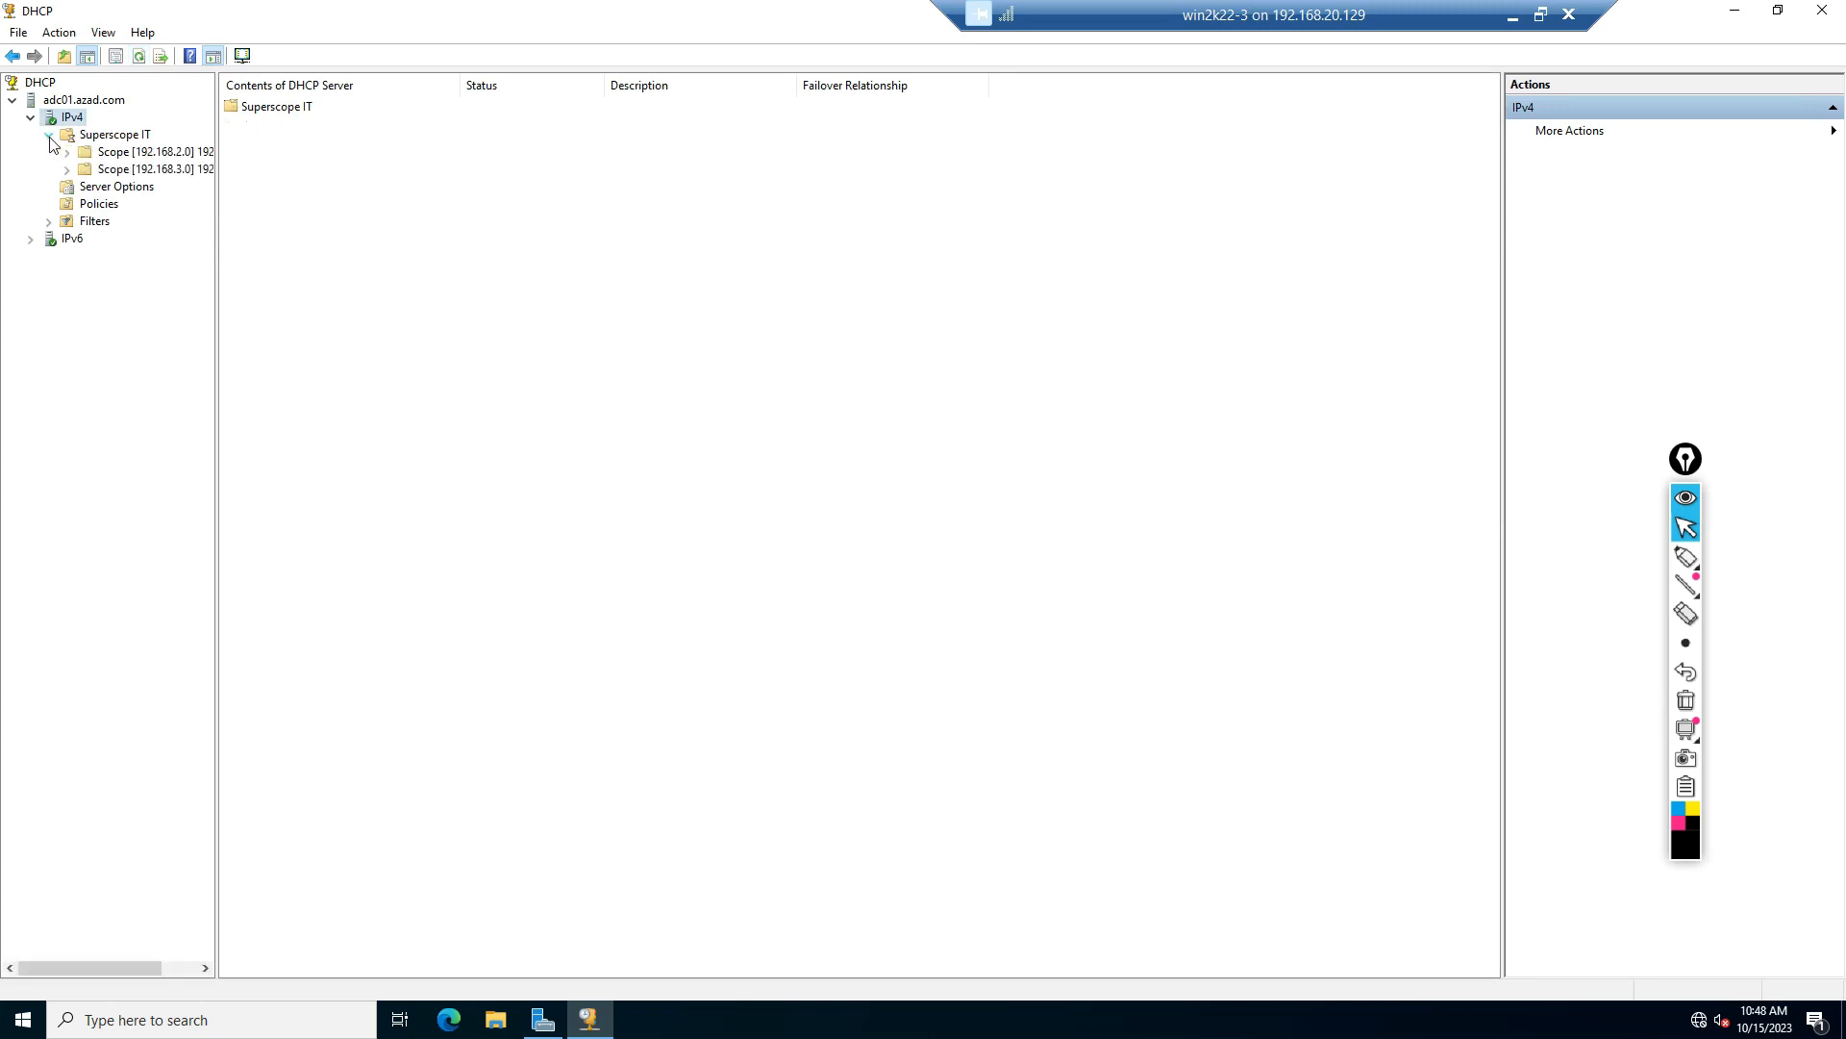
pyautogui.click(67, 151)
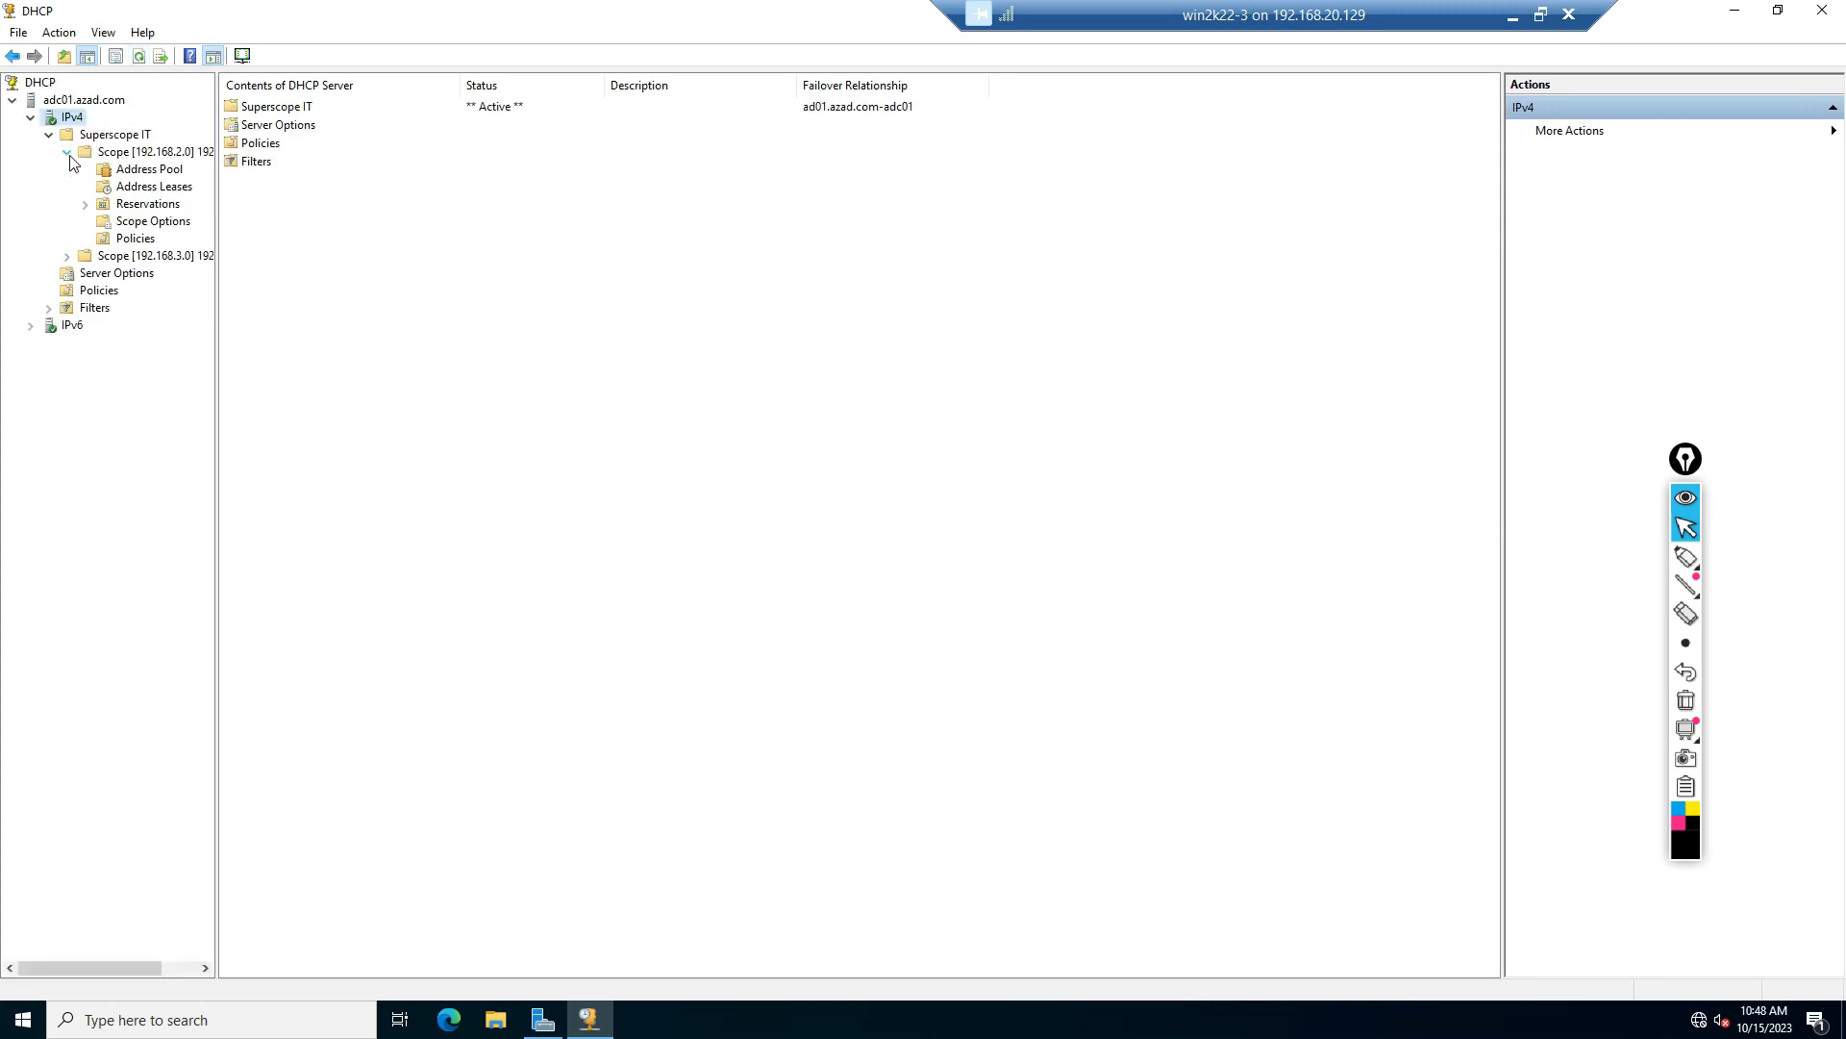
pyautogui.click(66, 255)
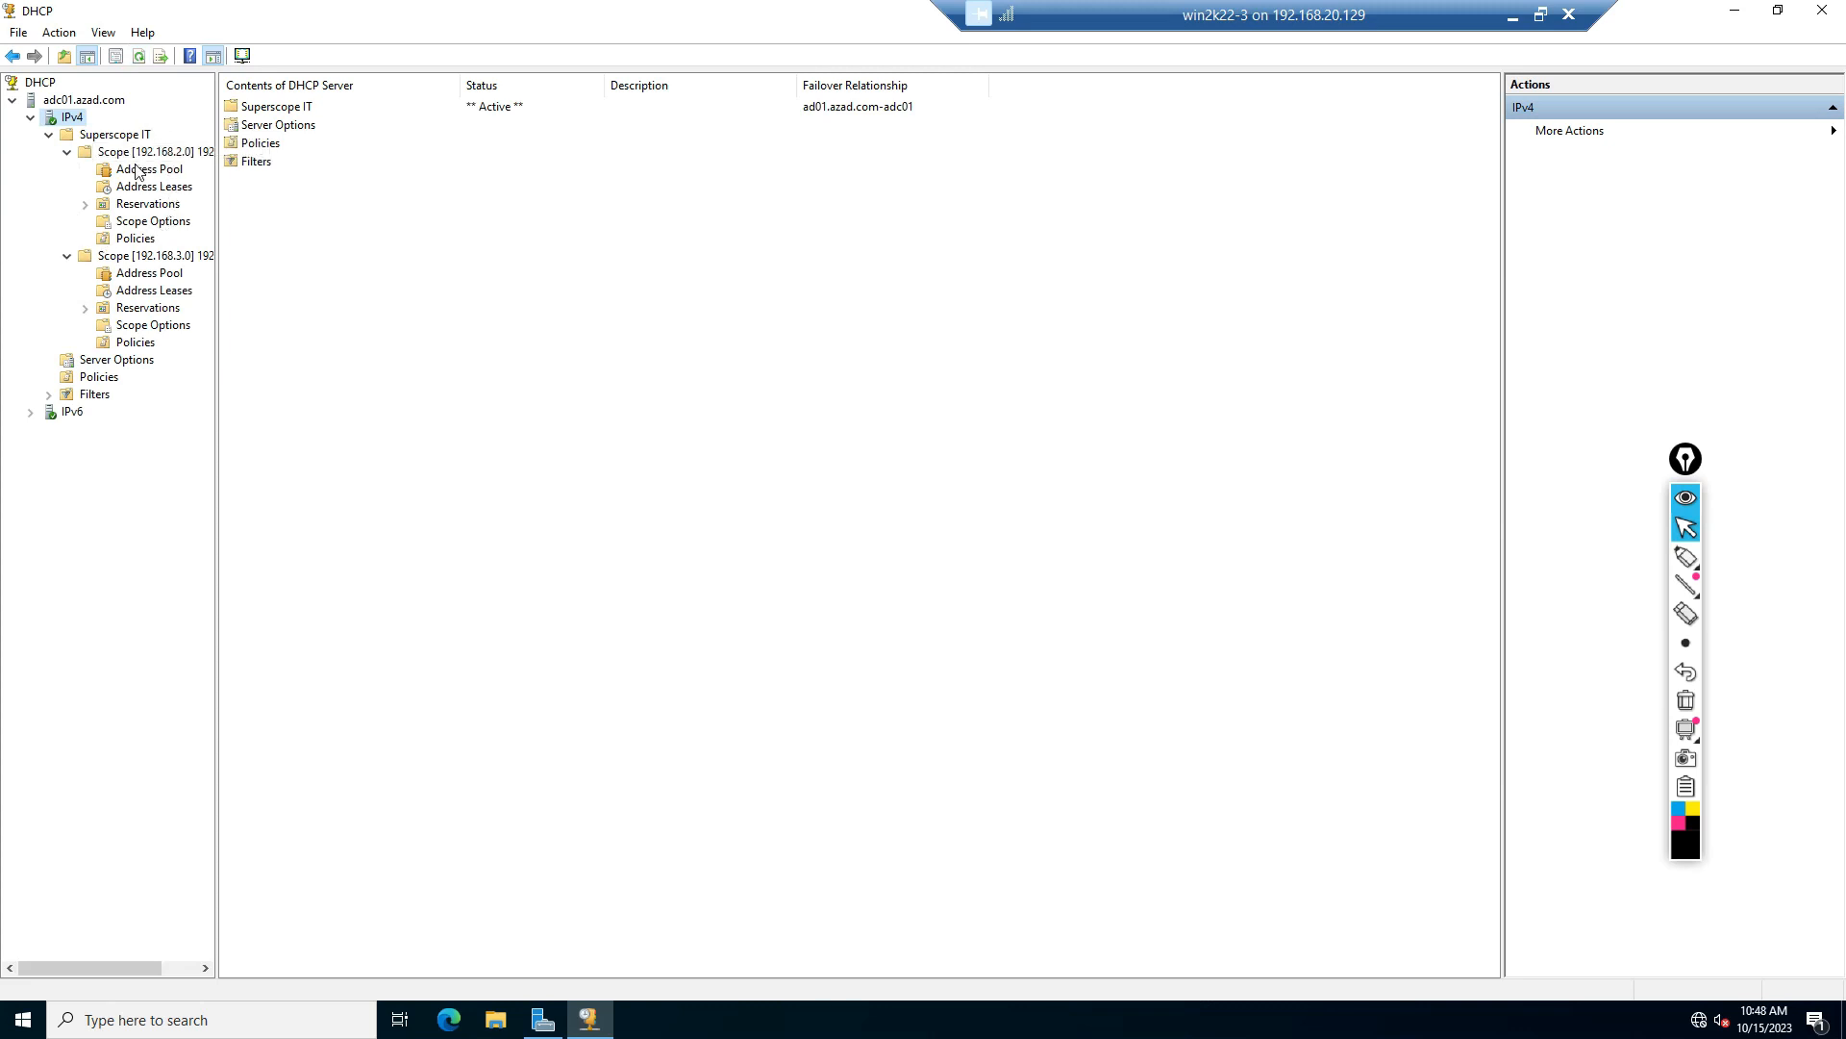
pyautogui.click(69, 102)
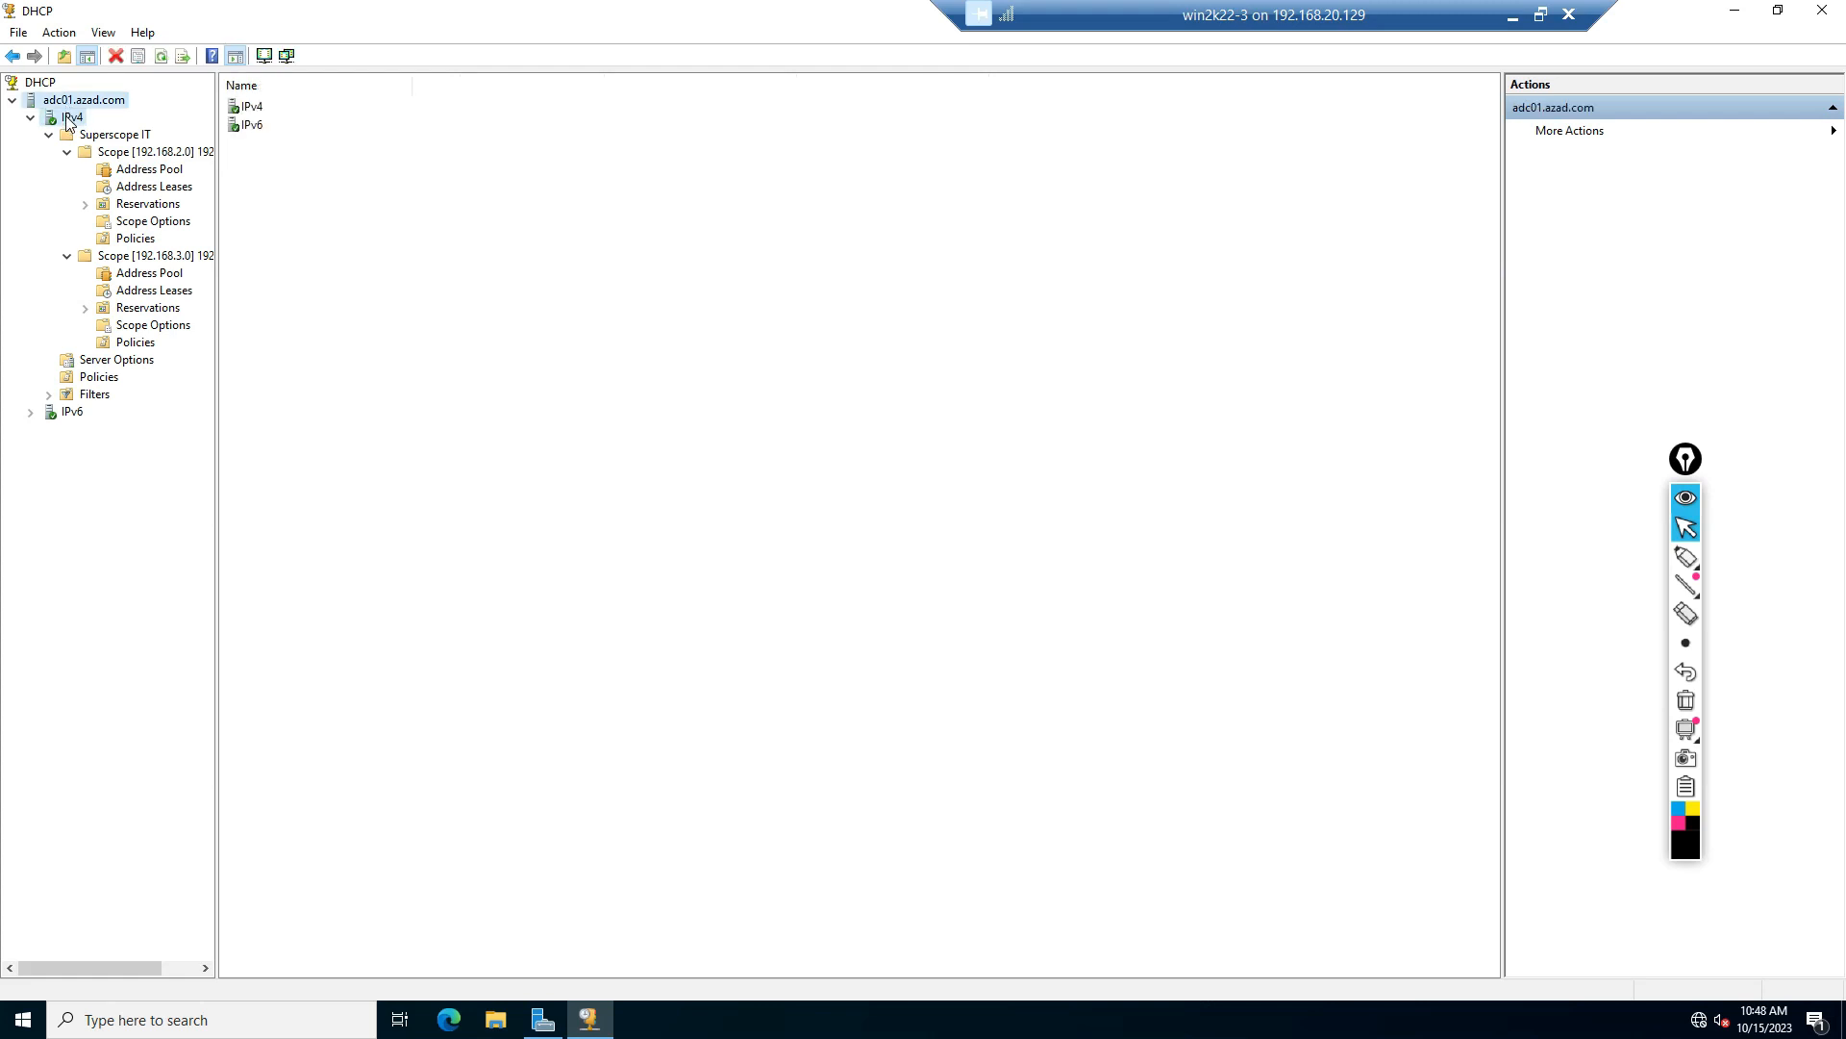
pyautogui.click(72, 116)
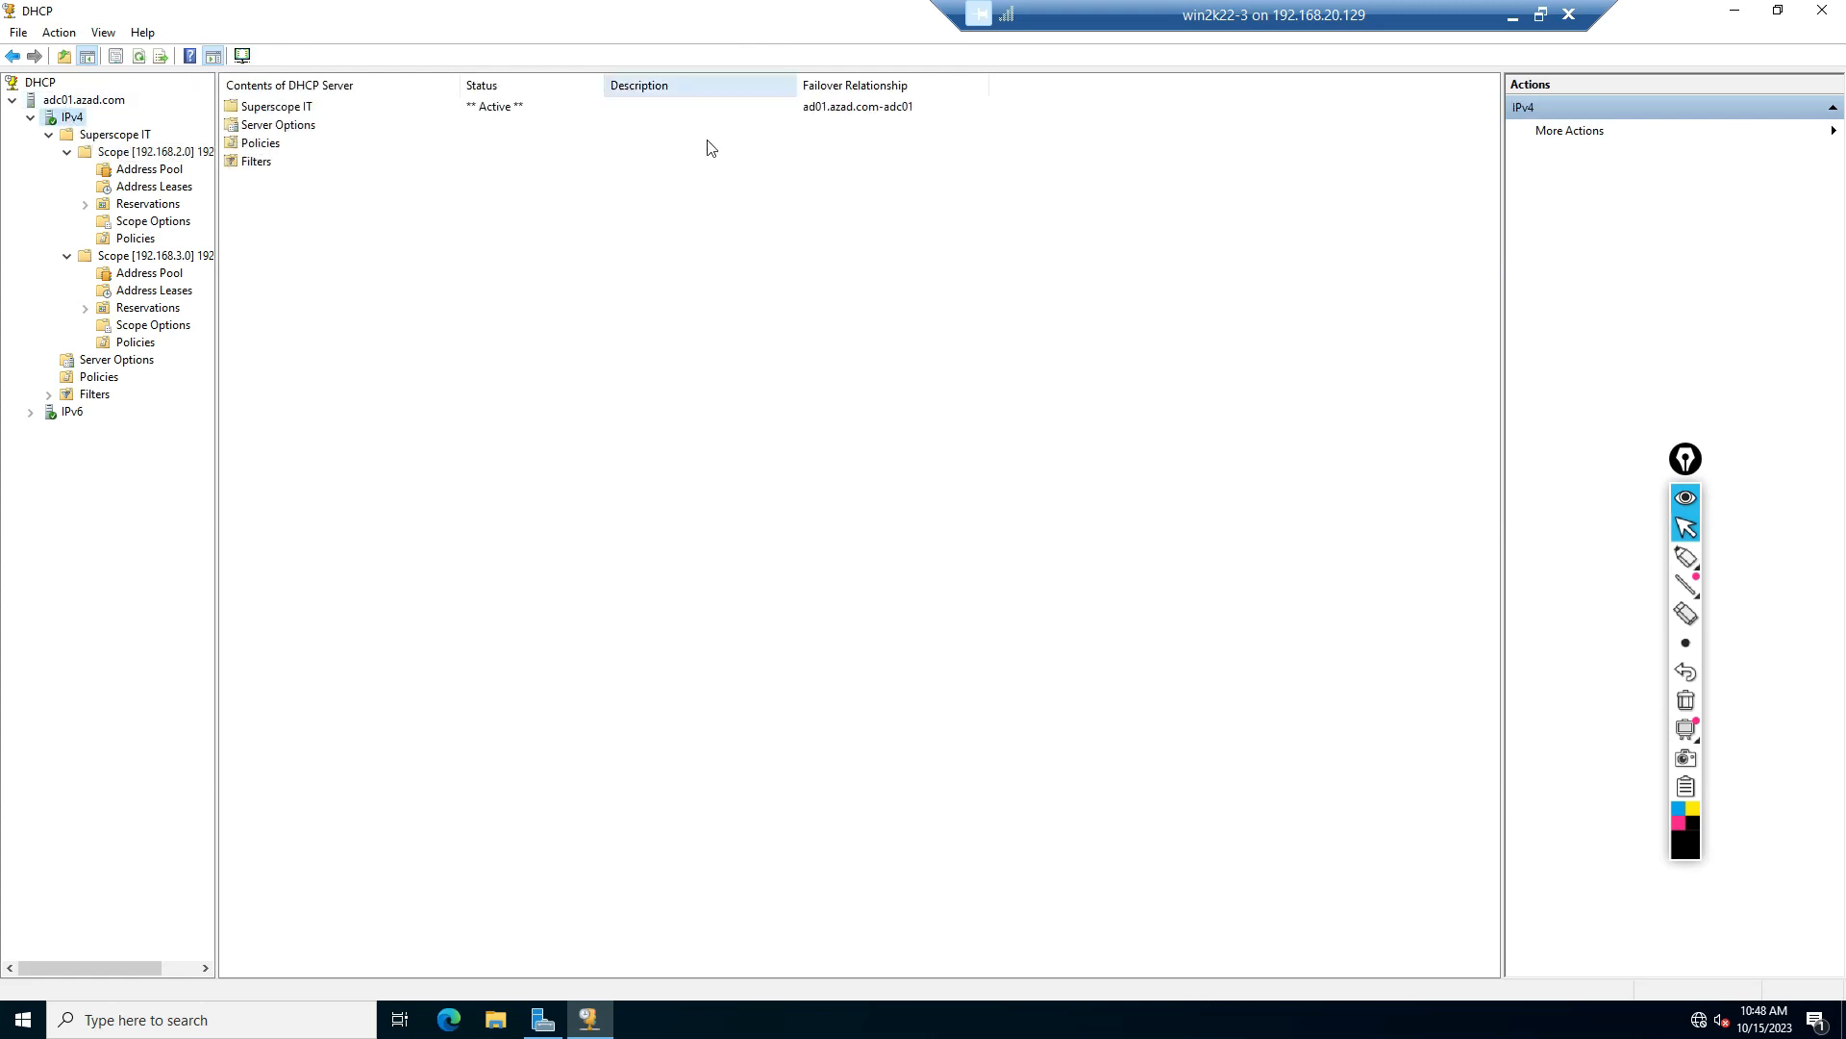
# Step: Switch to the AD01 virtual machine's DHCP console
pyautogui.click(1513, 17)
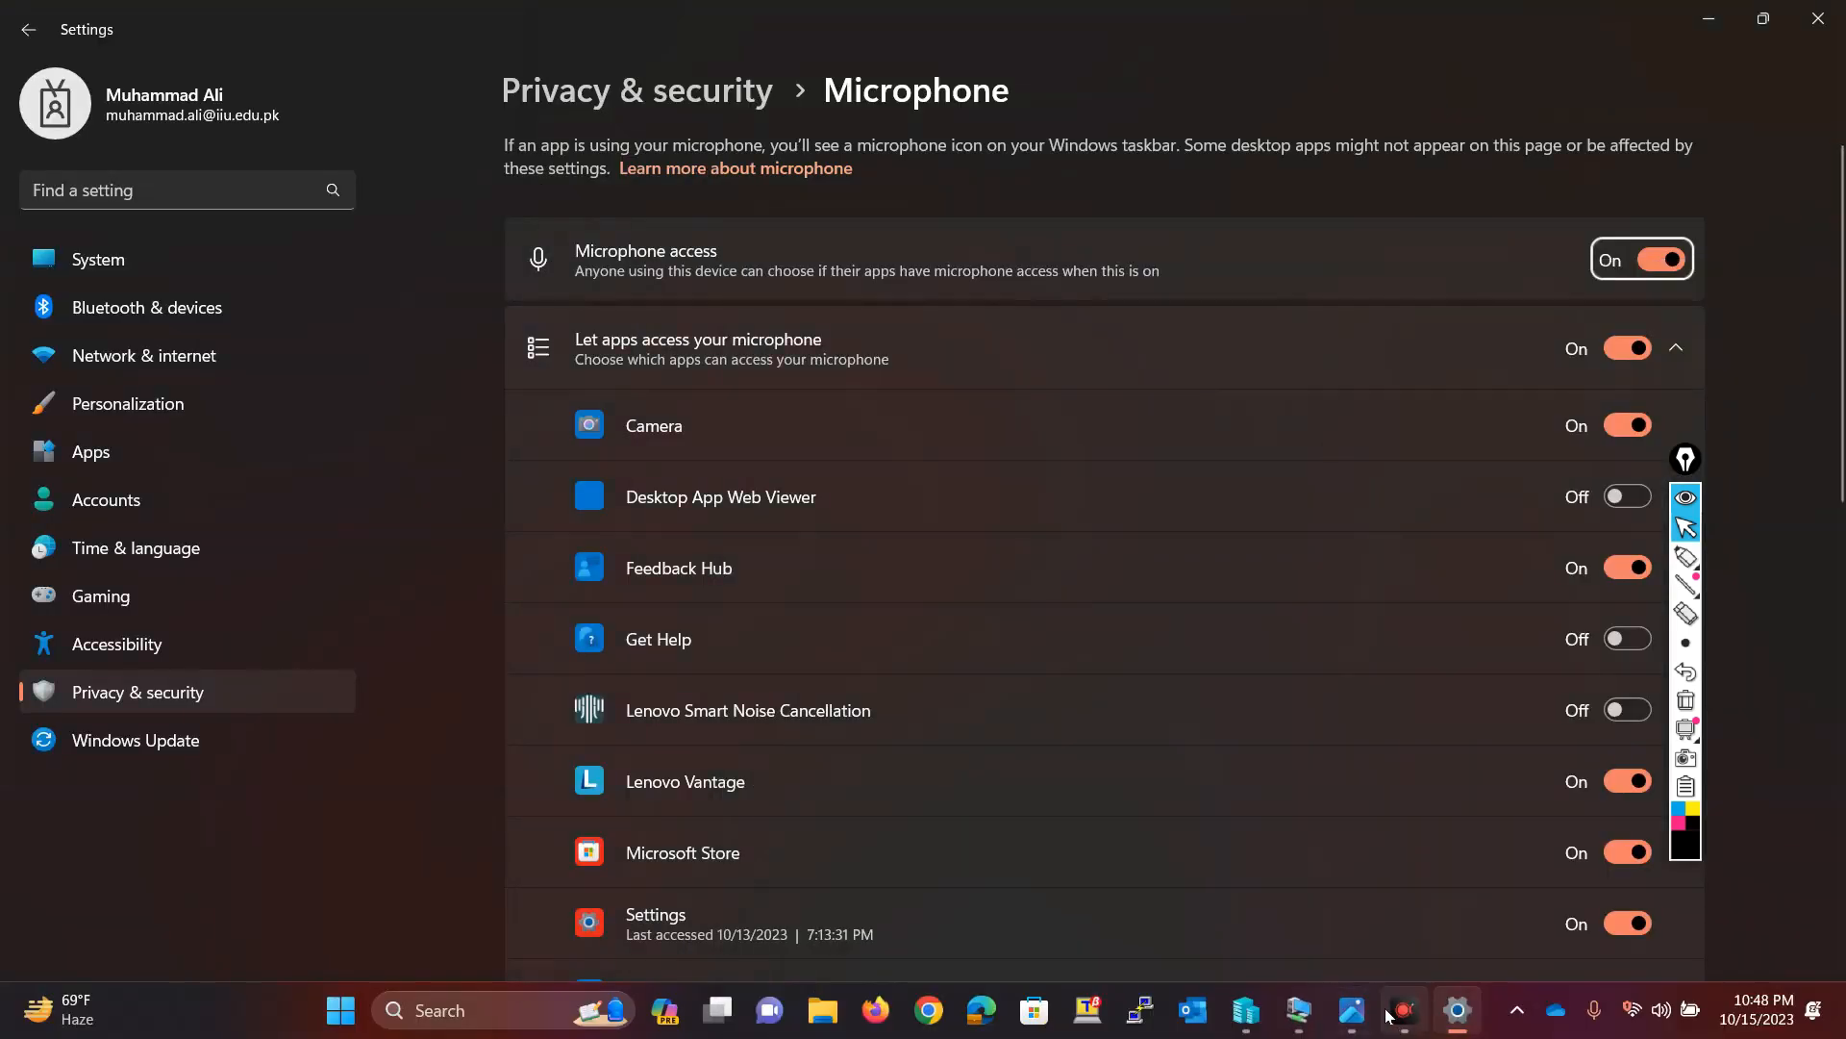
pyautogui.moveTo(1281, 993)
pyautogui.click(1160, 867)
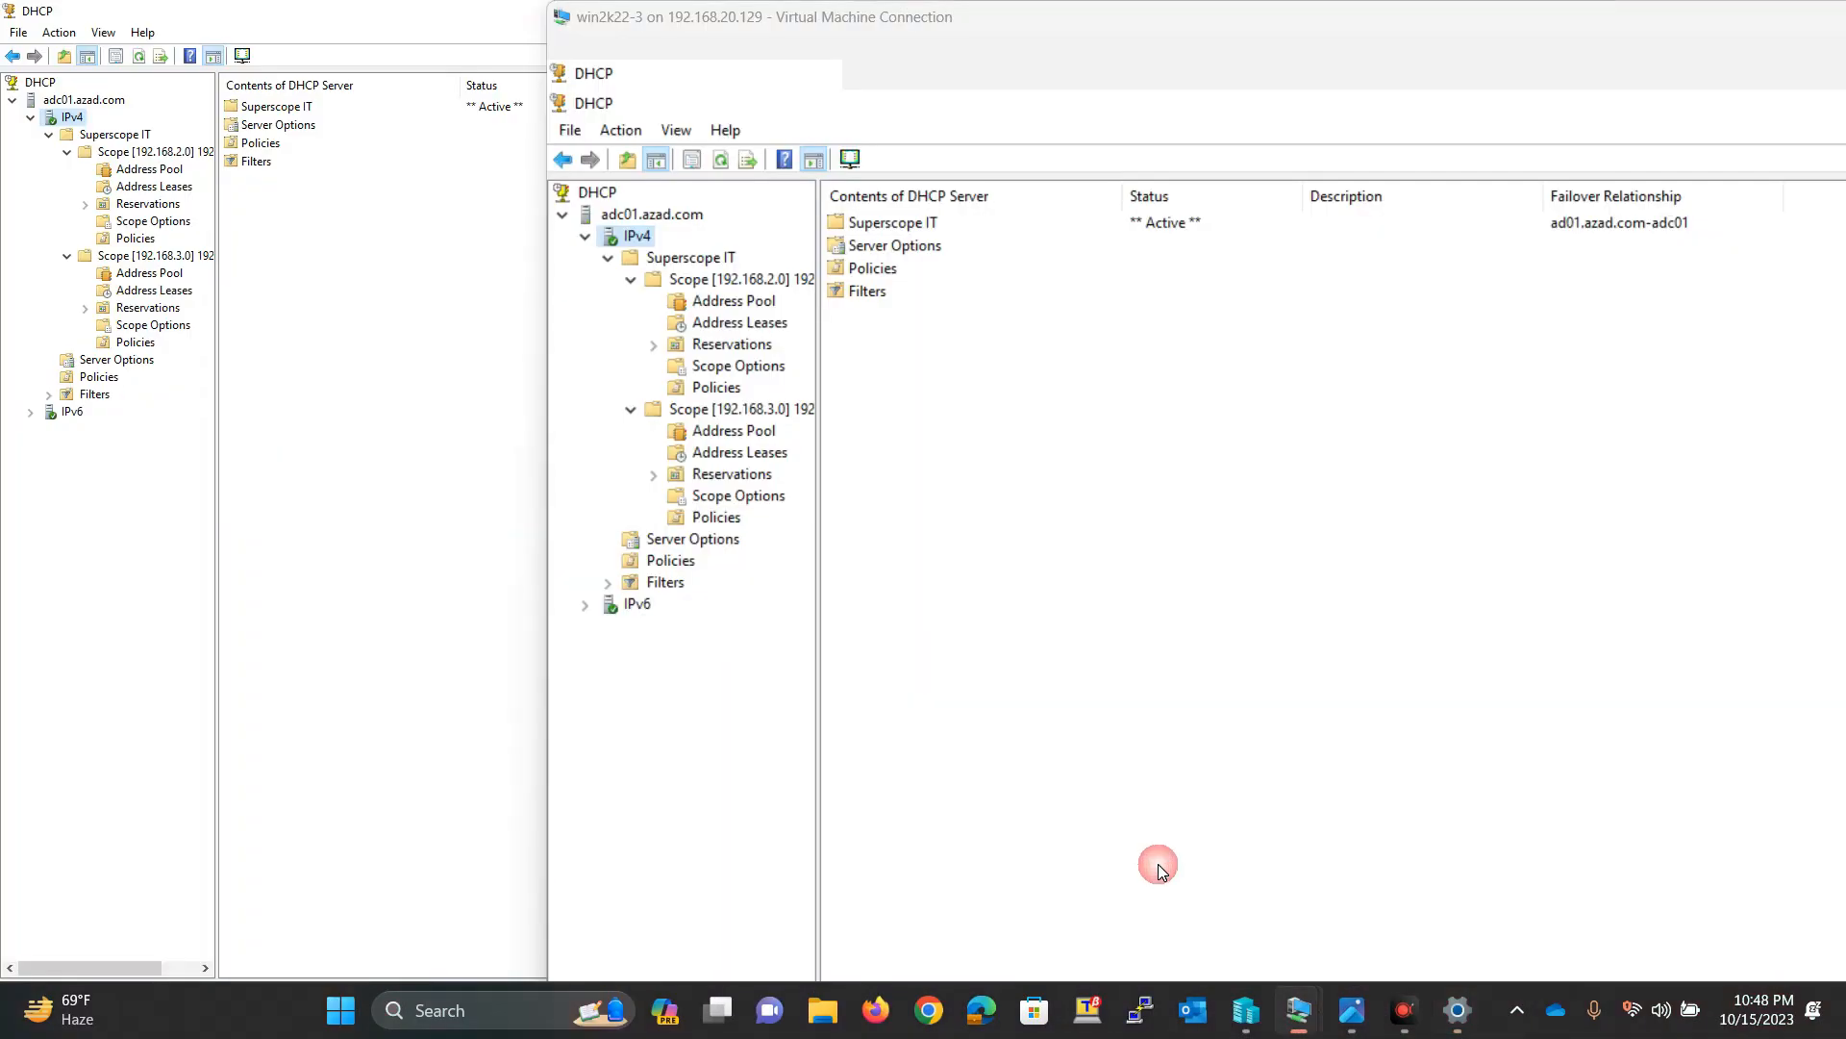
pyautogui.rightClick(70, 116)
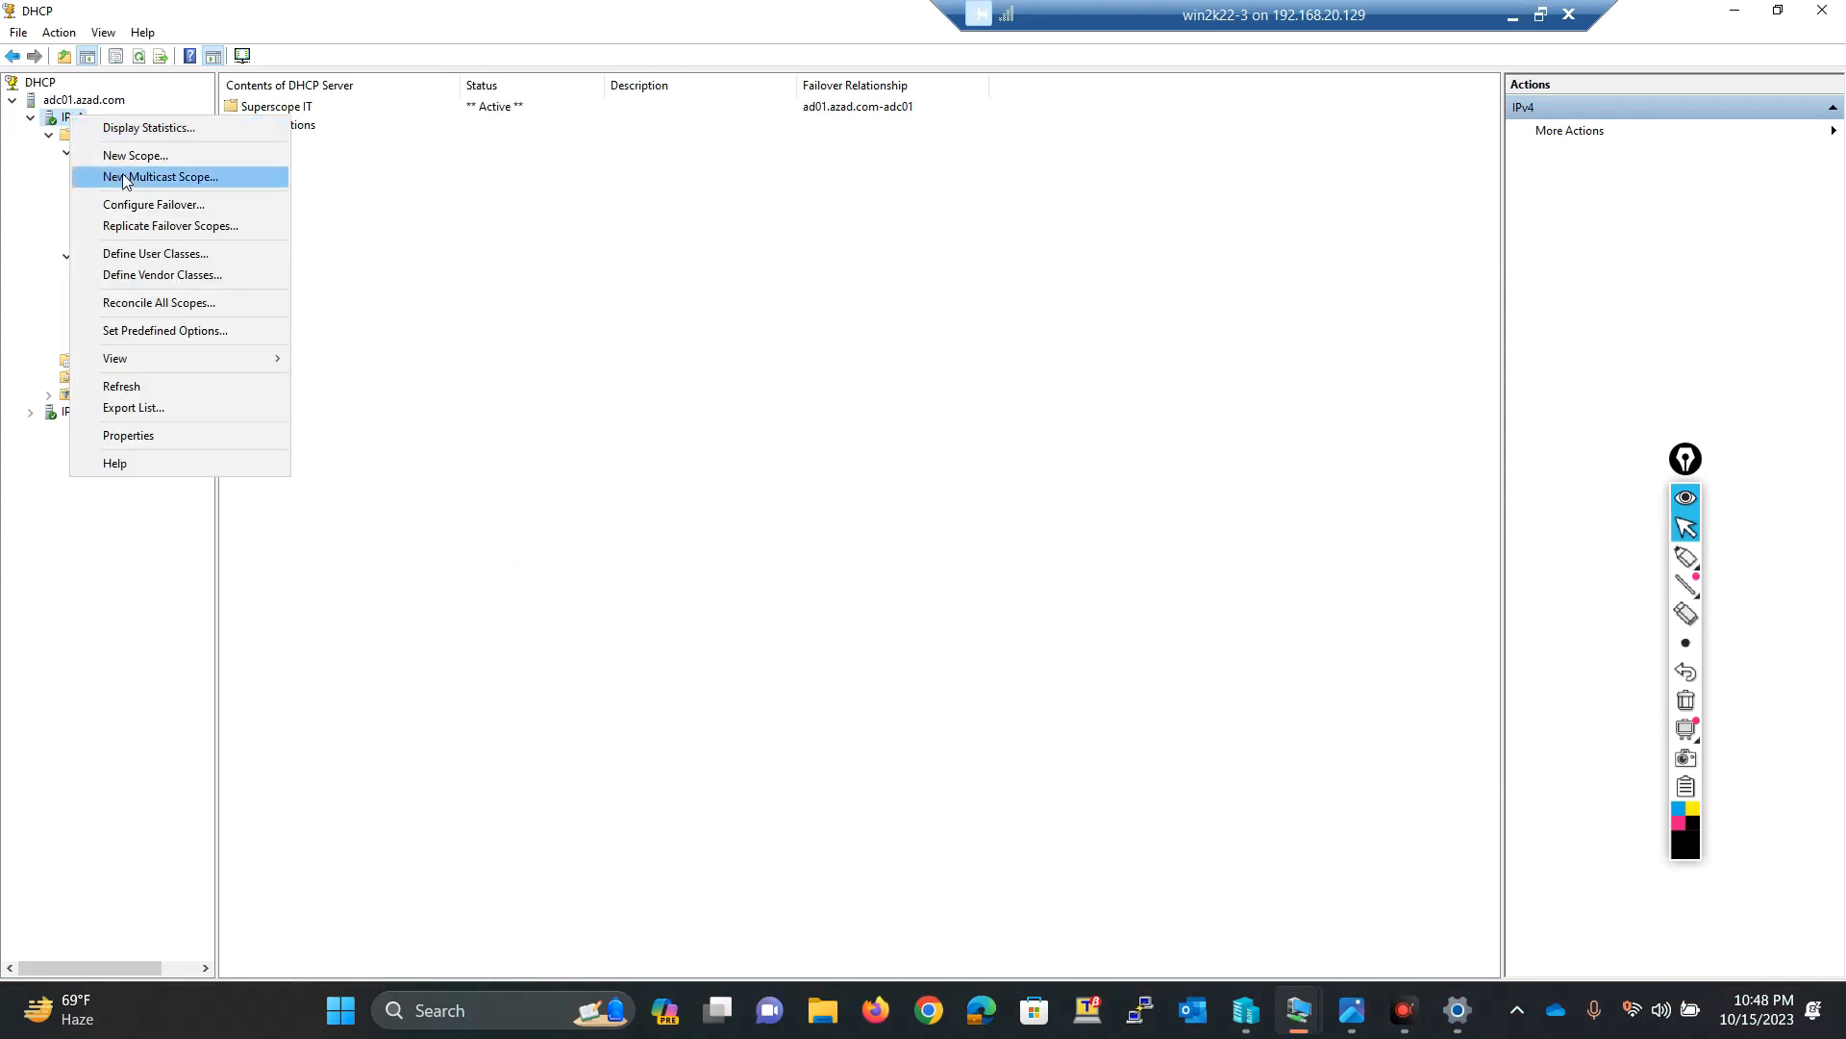
pyautogui.click(1512, 17)
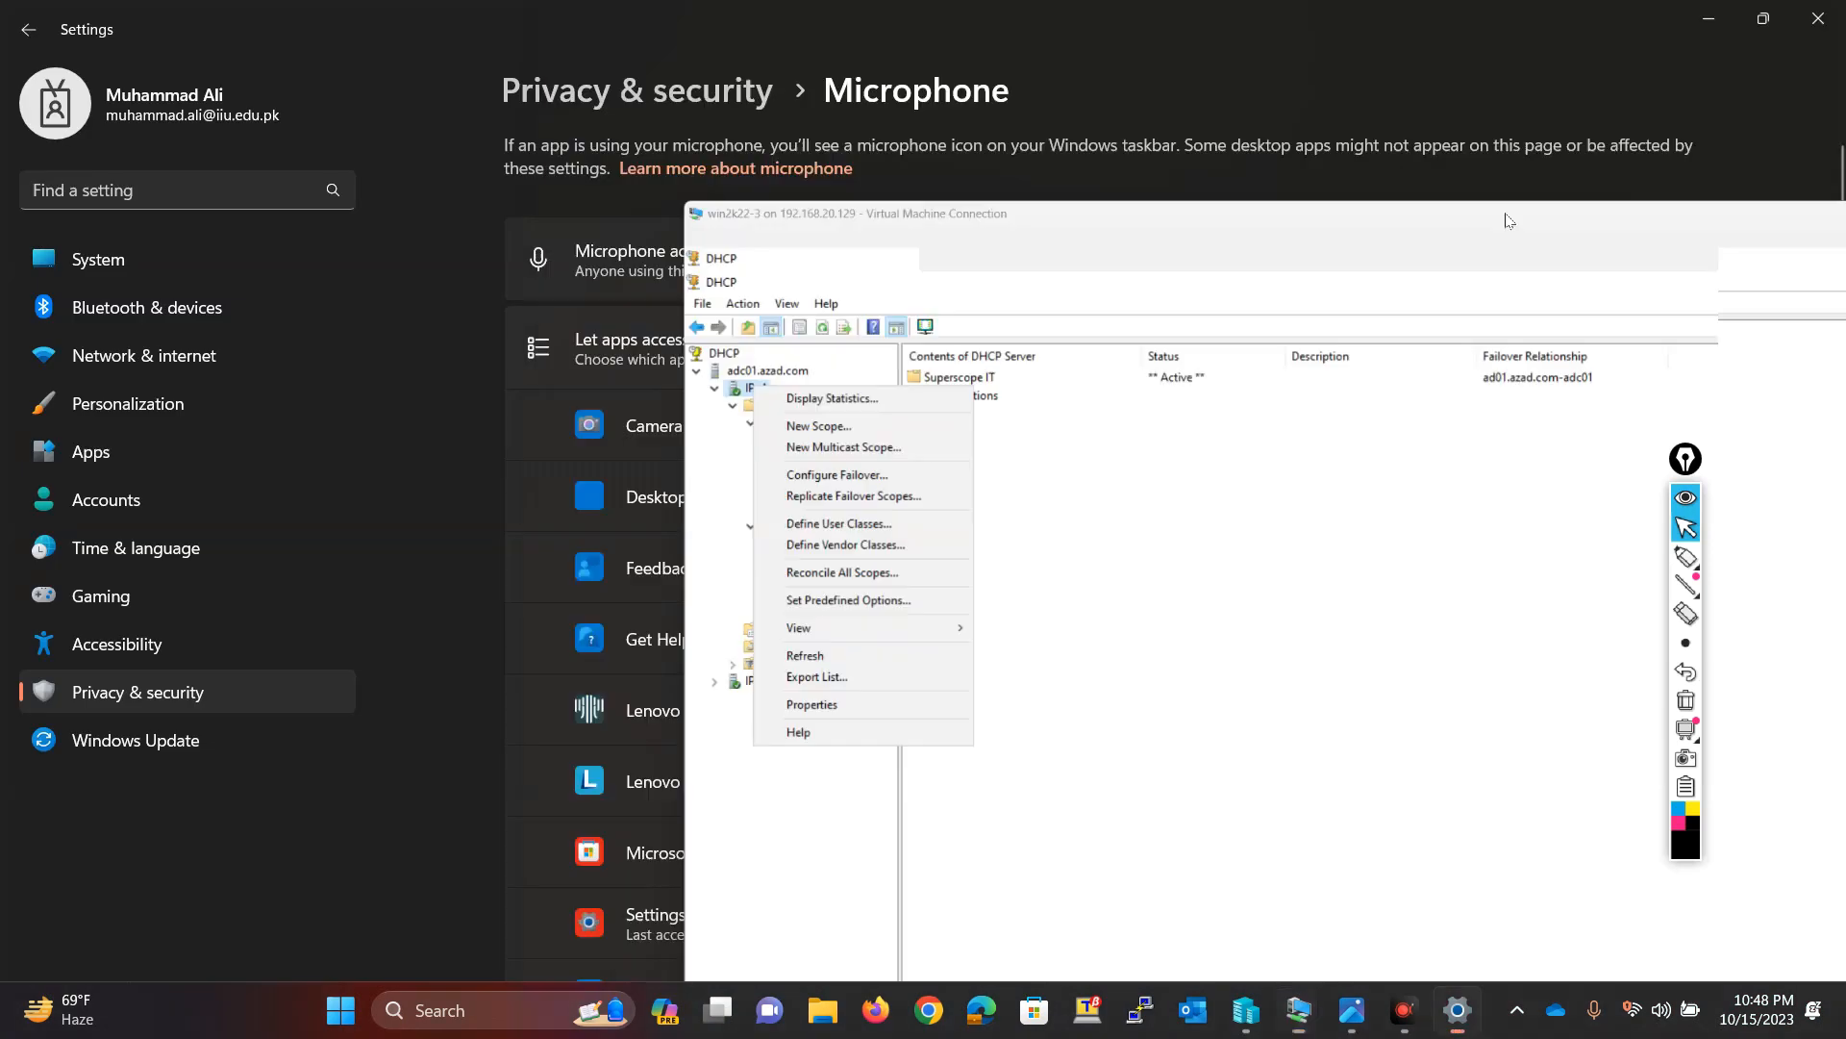
pyautogui.moveTo(1300, 1012)
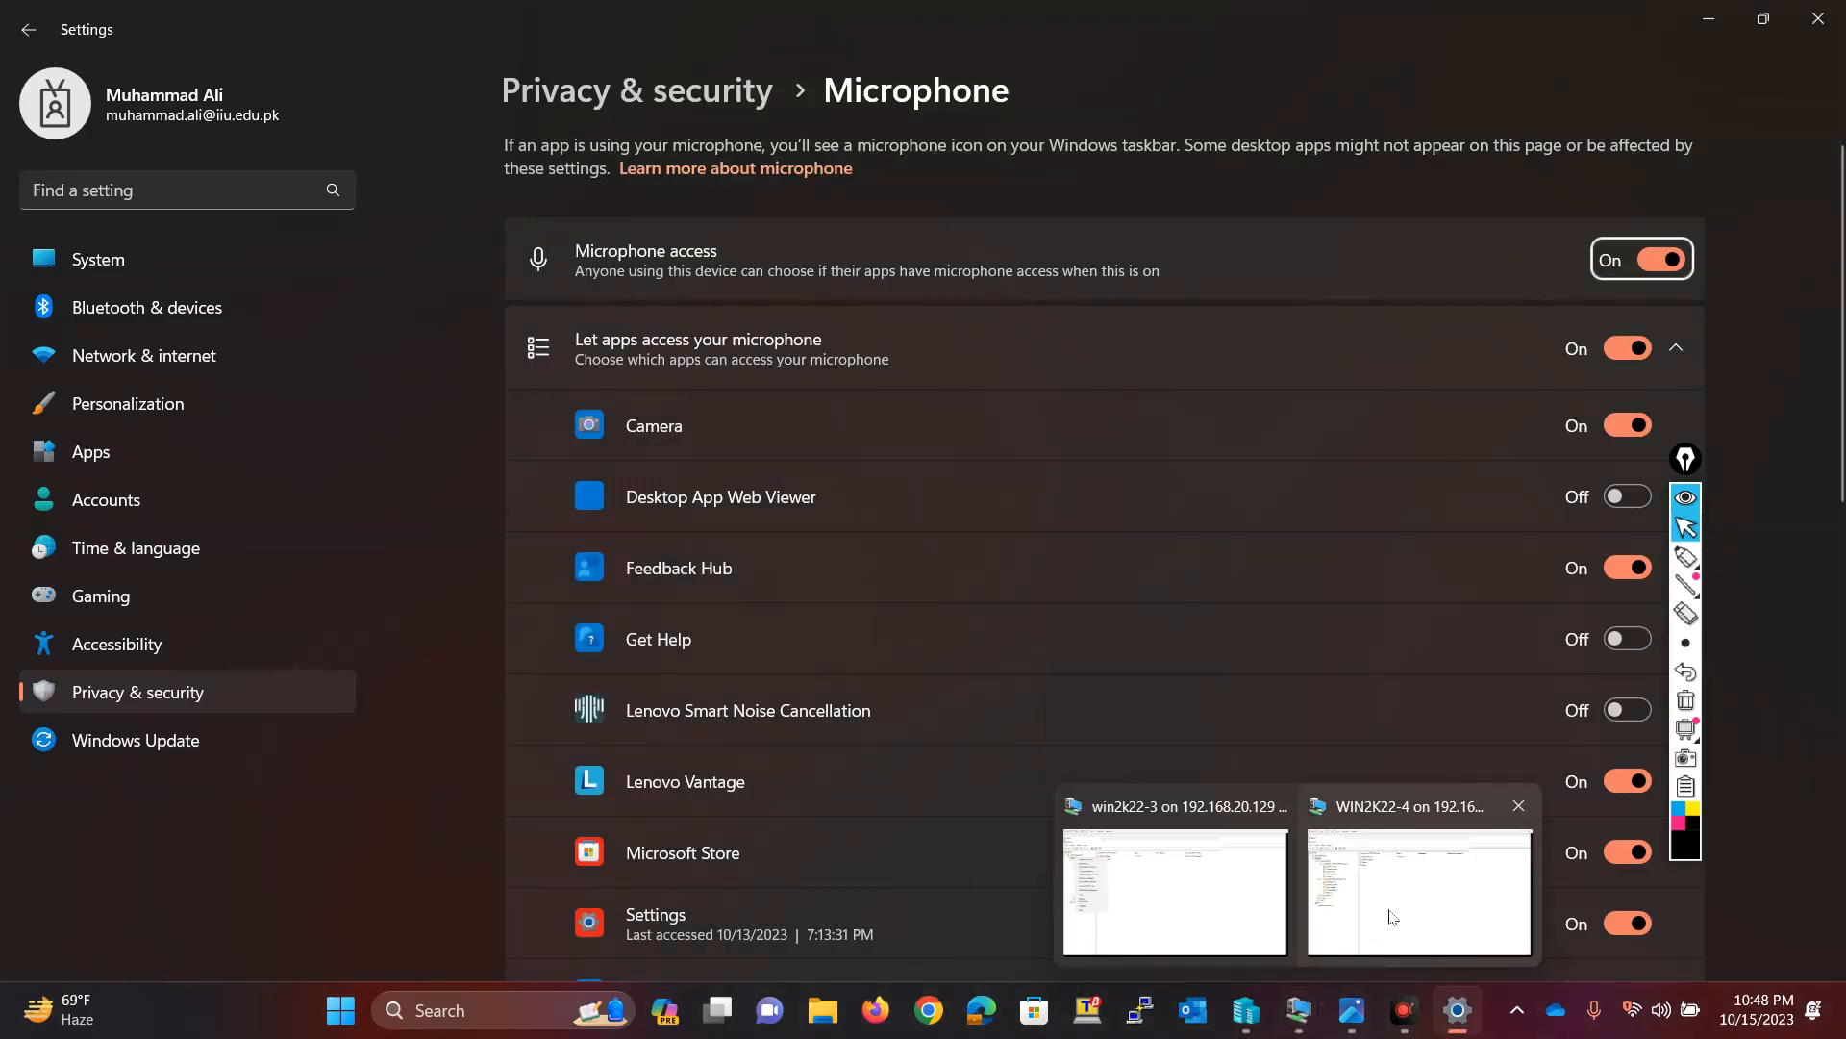
pyautogui.click(1394, 916)
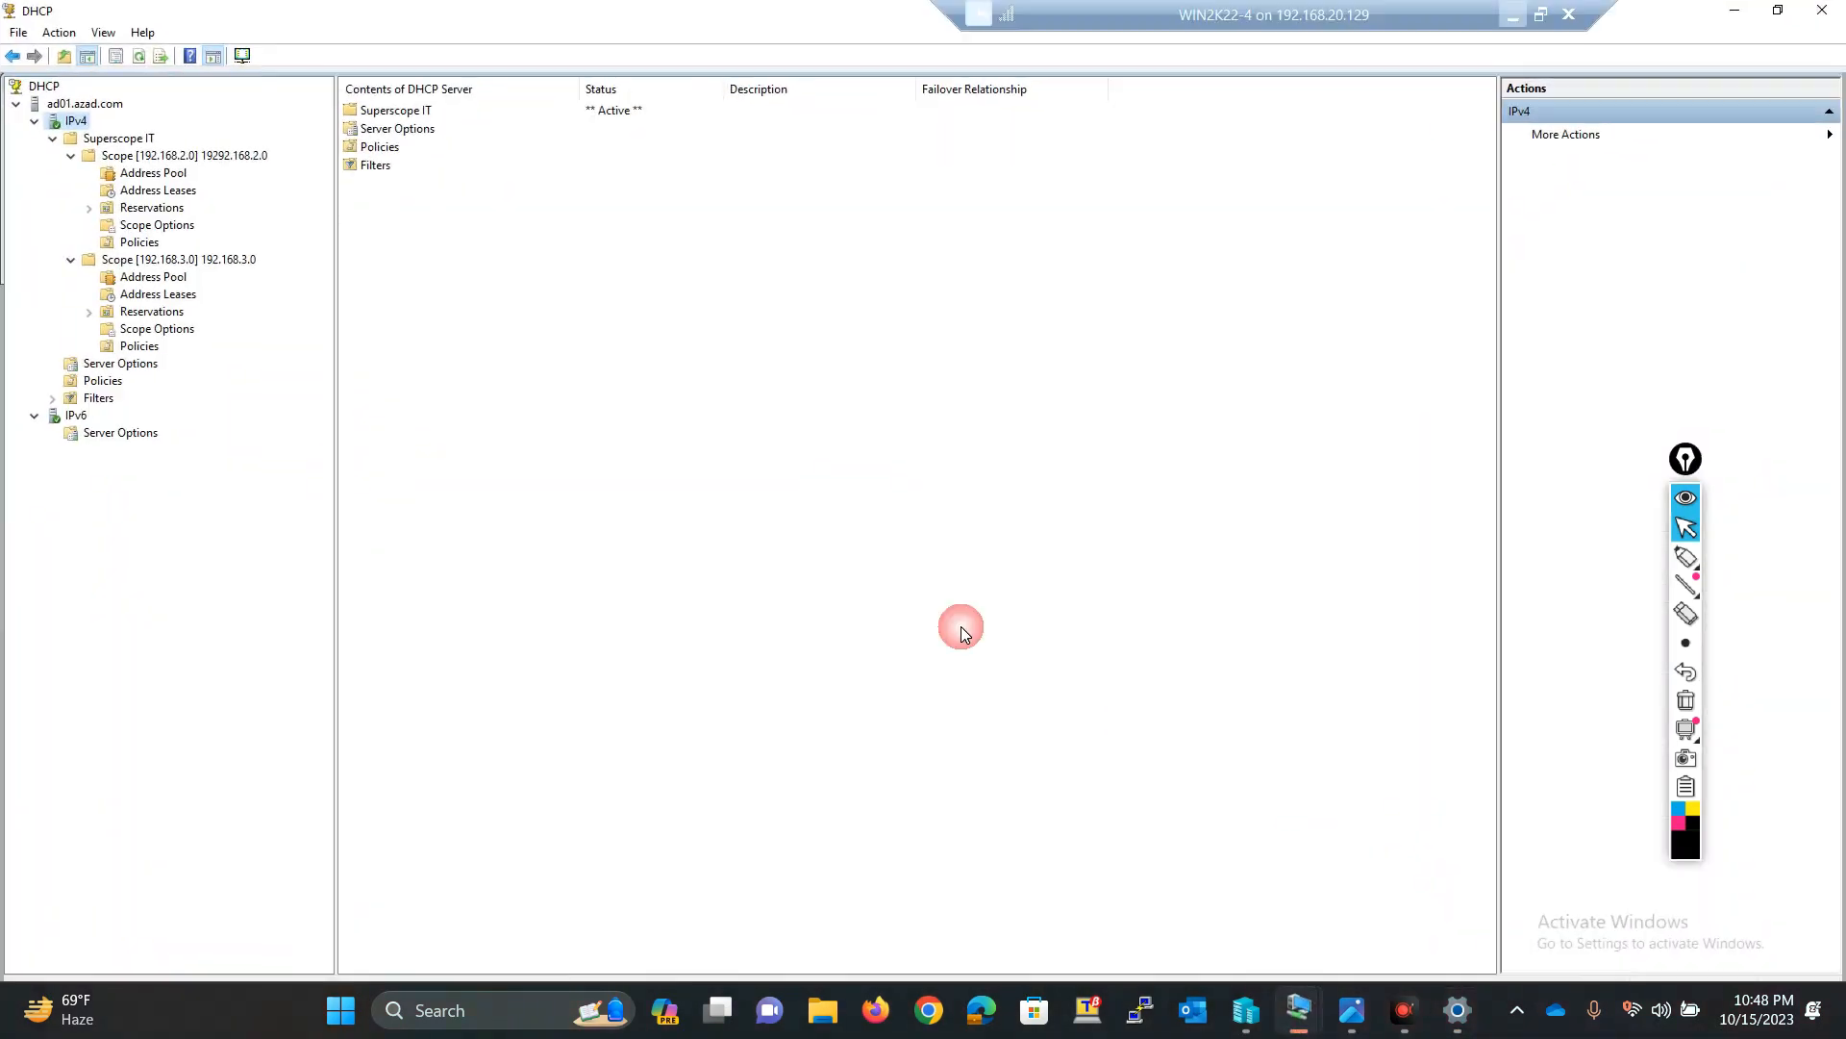
# Step: Start the New Scope wizard on AD01's IPv4 node and name the scope HR
pyautogui.rightClick(76, 126)
pyautogui.click(153, 153)
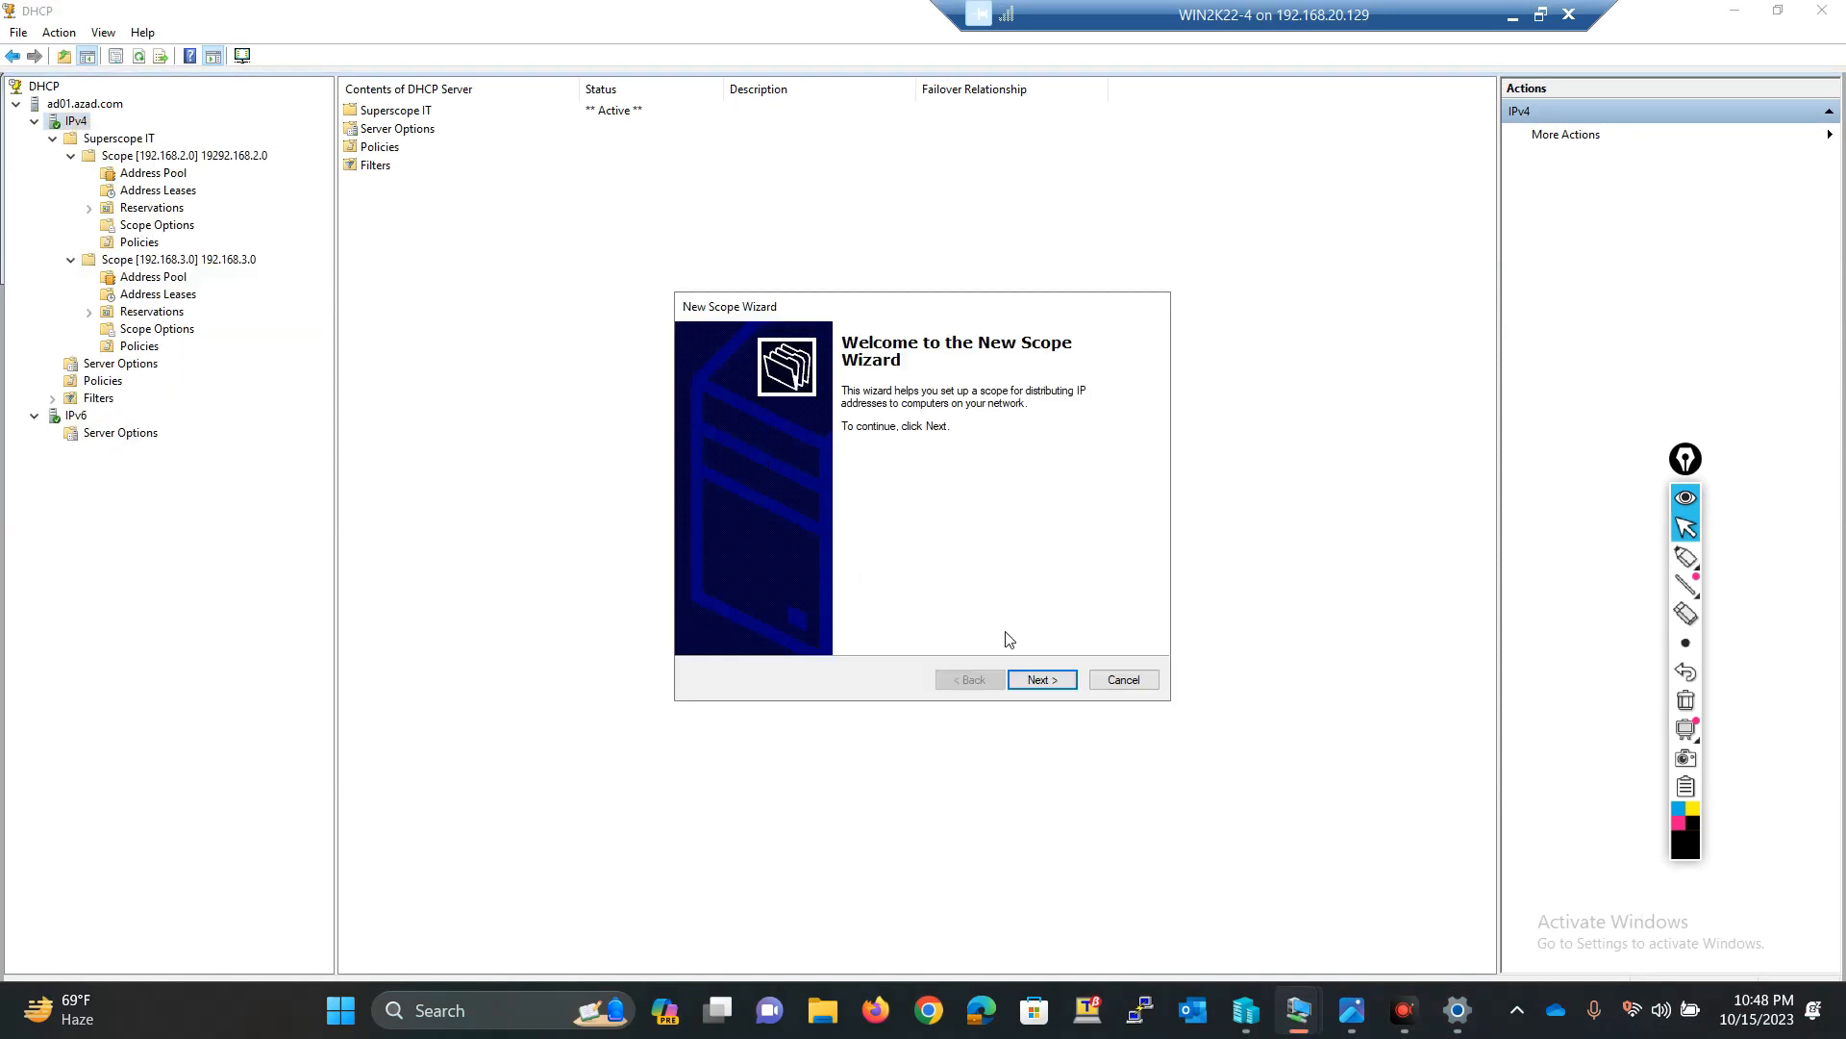
pyautogui.click(1041, 679)
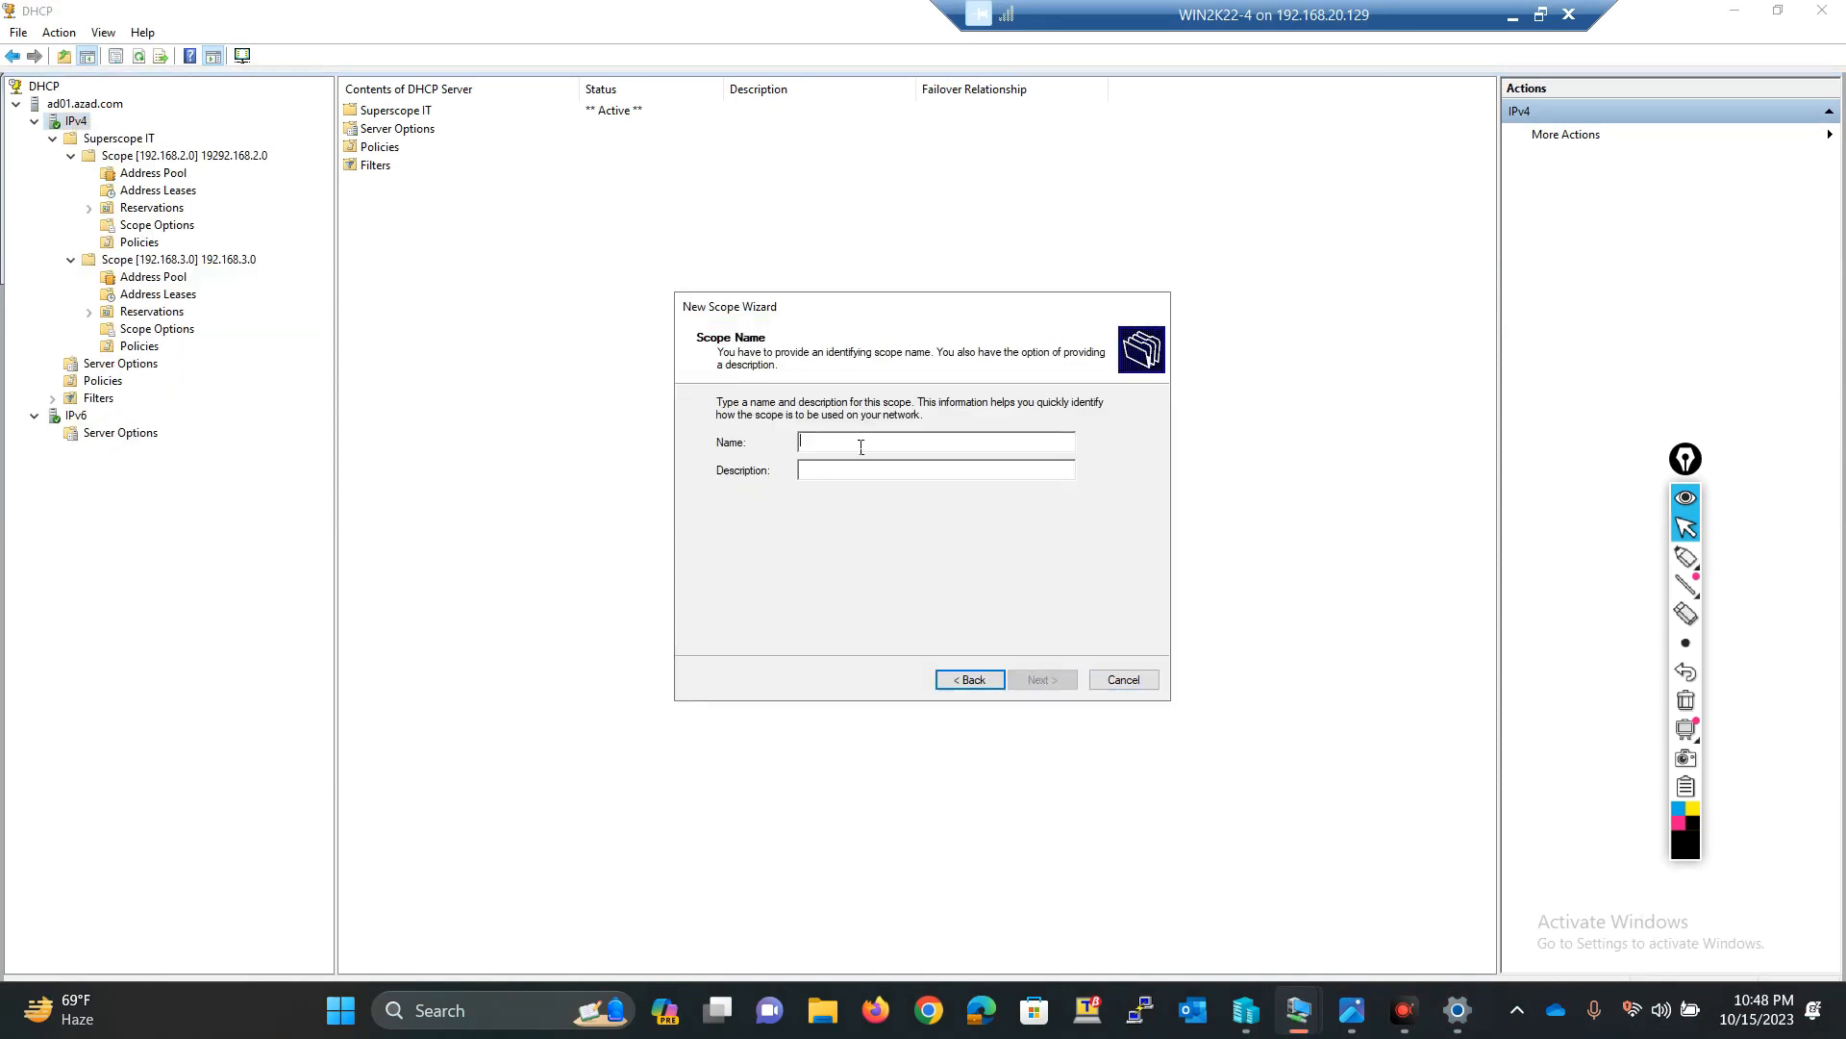
pyautogui.write('HR')
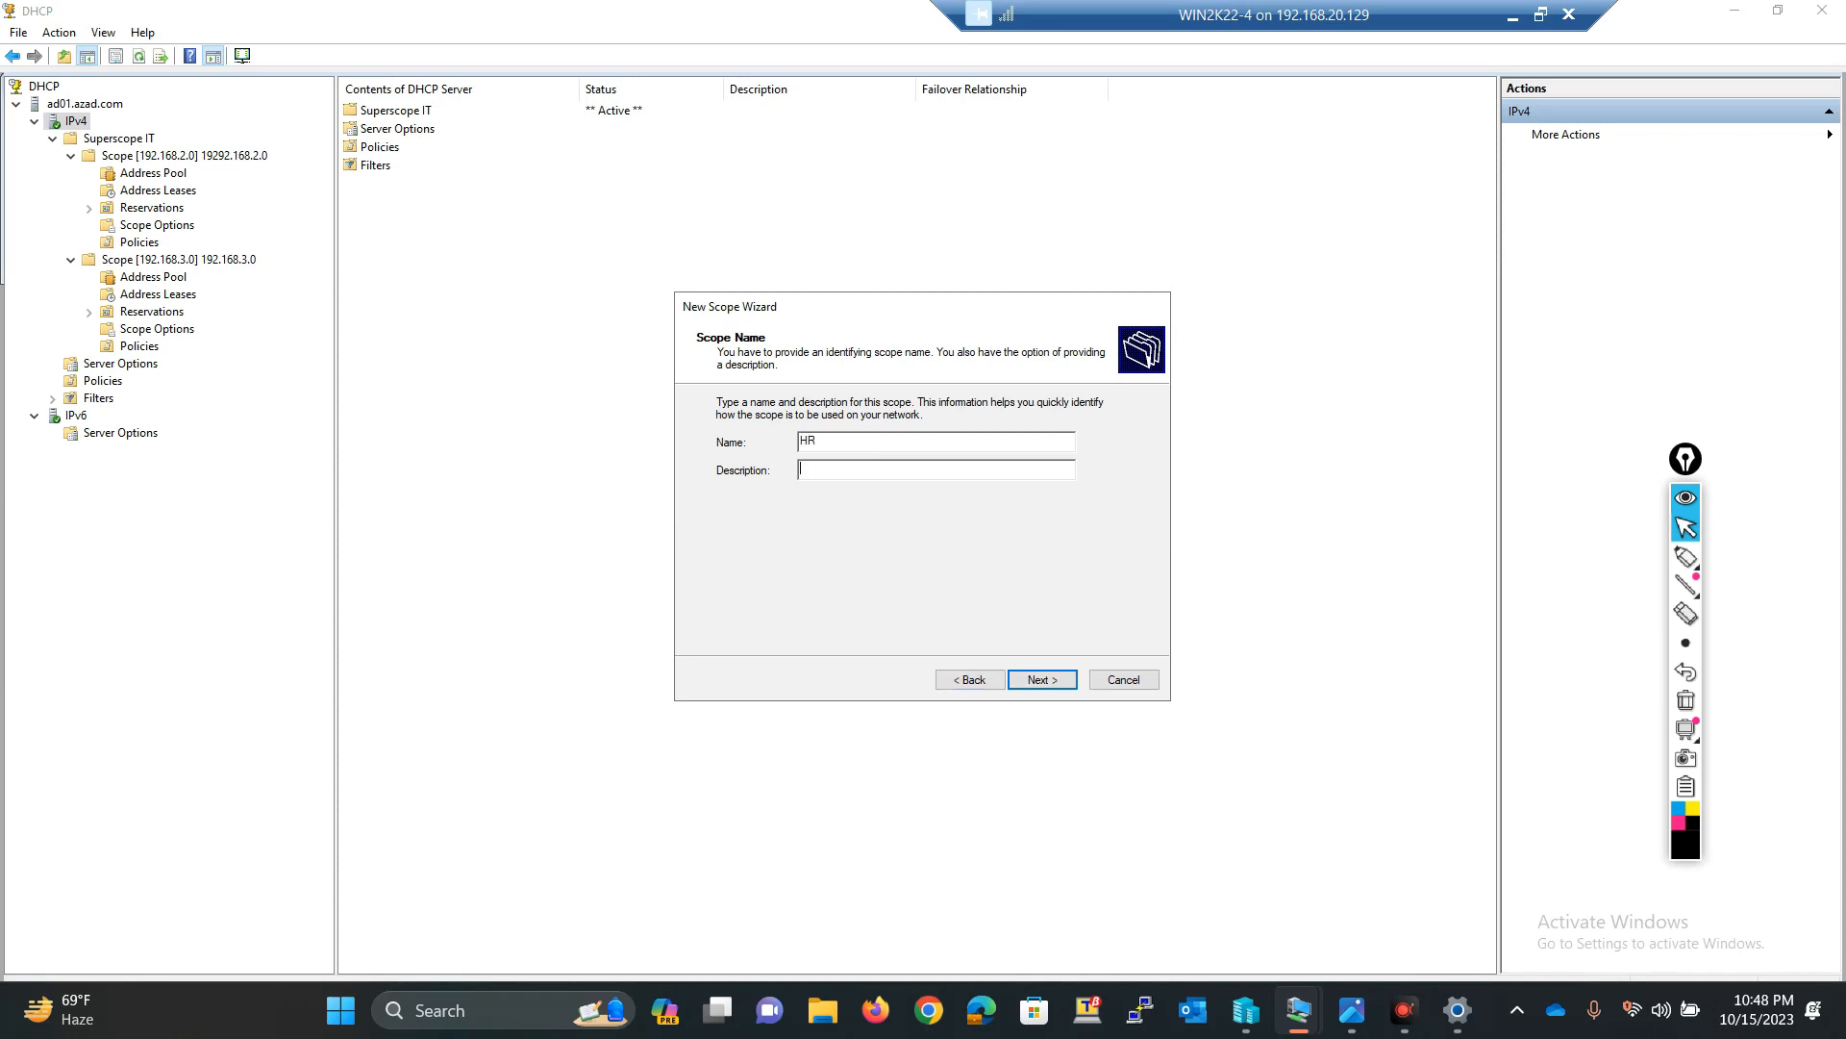
pyautogui.press('Return')
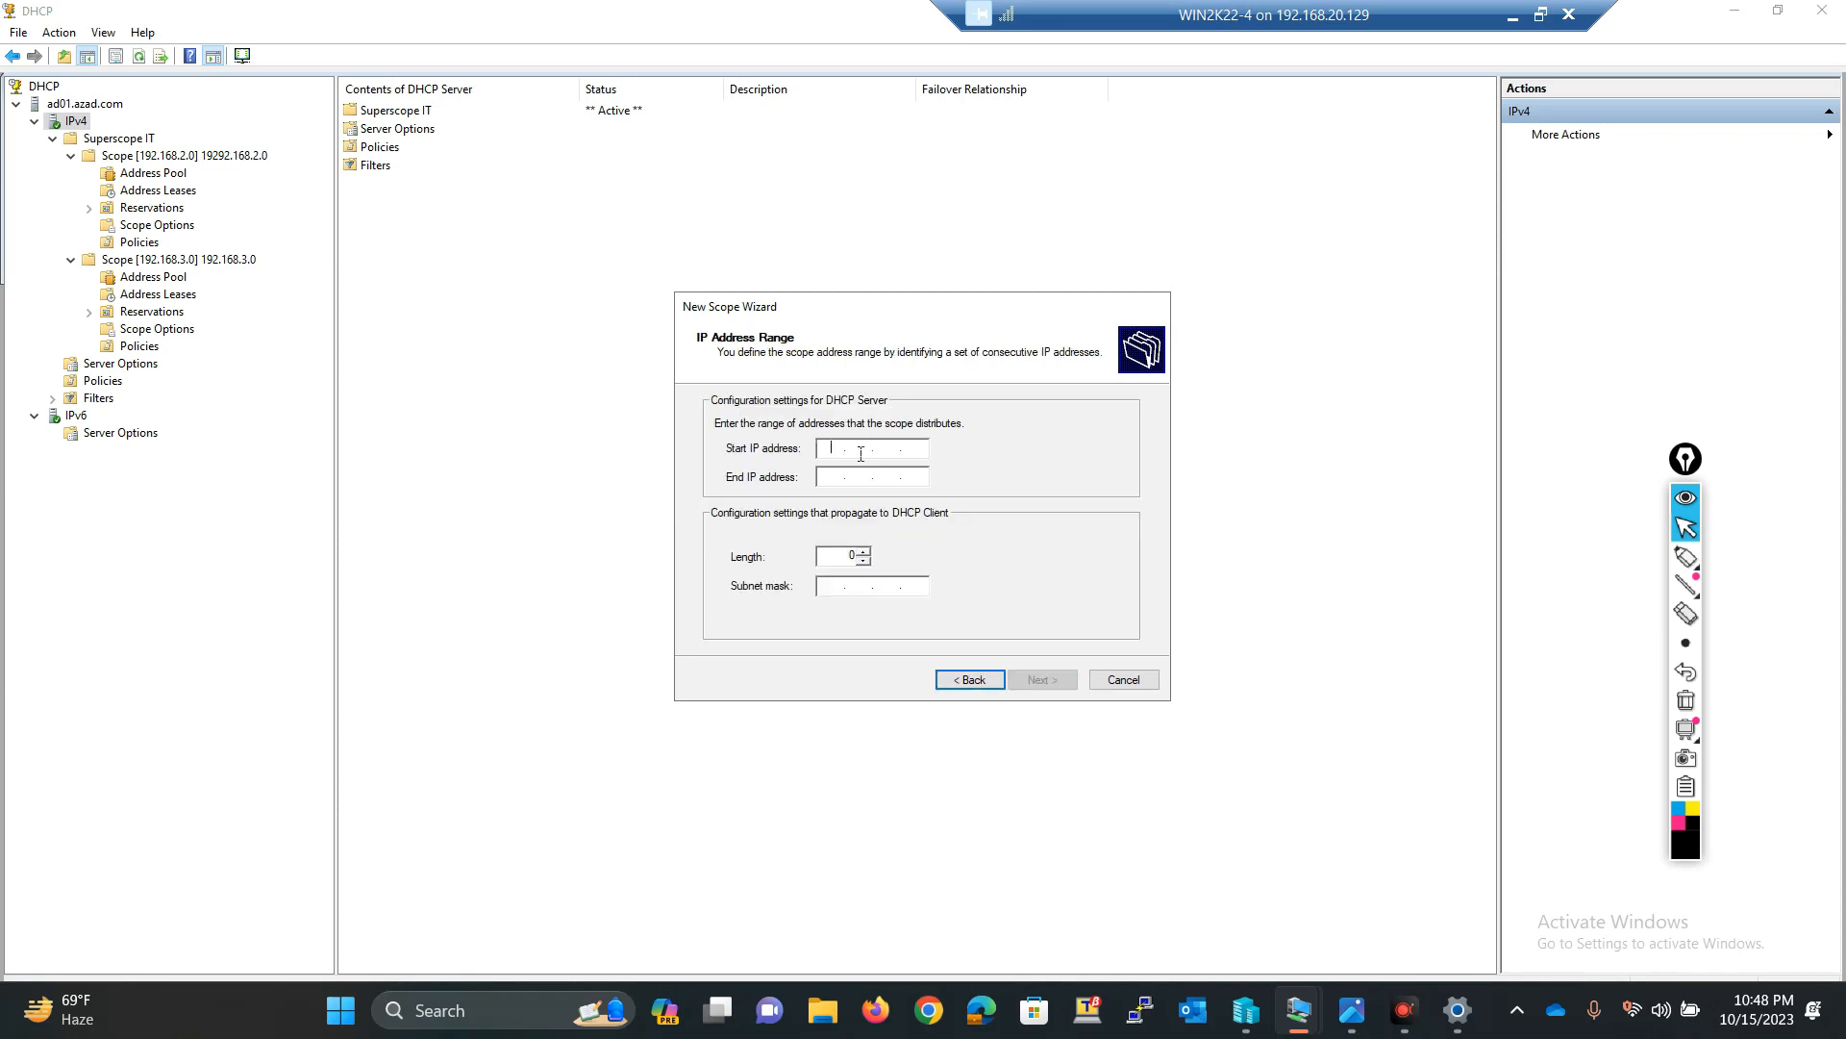
# Step: Set the scope's address range from 192.168.4.2 to 192.168.4.254 with a 24-bit subnet mask
pyautogui.write('192 . 168 . 4 . 2')
pyautogui.press('Tab')
pyautogui.write('1')
pyautogui.write('2 . 168 . ')
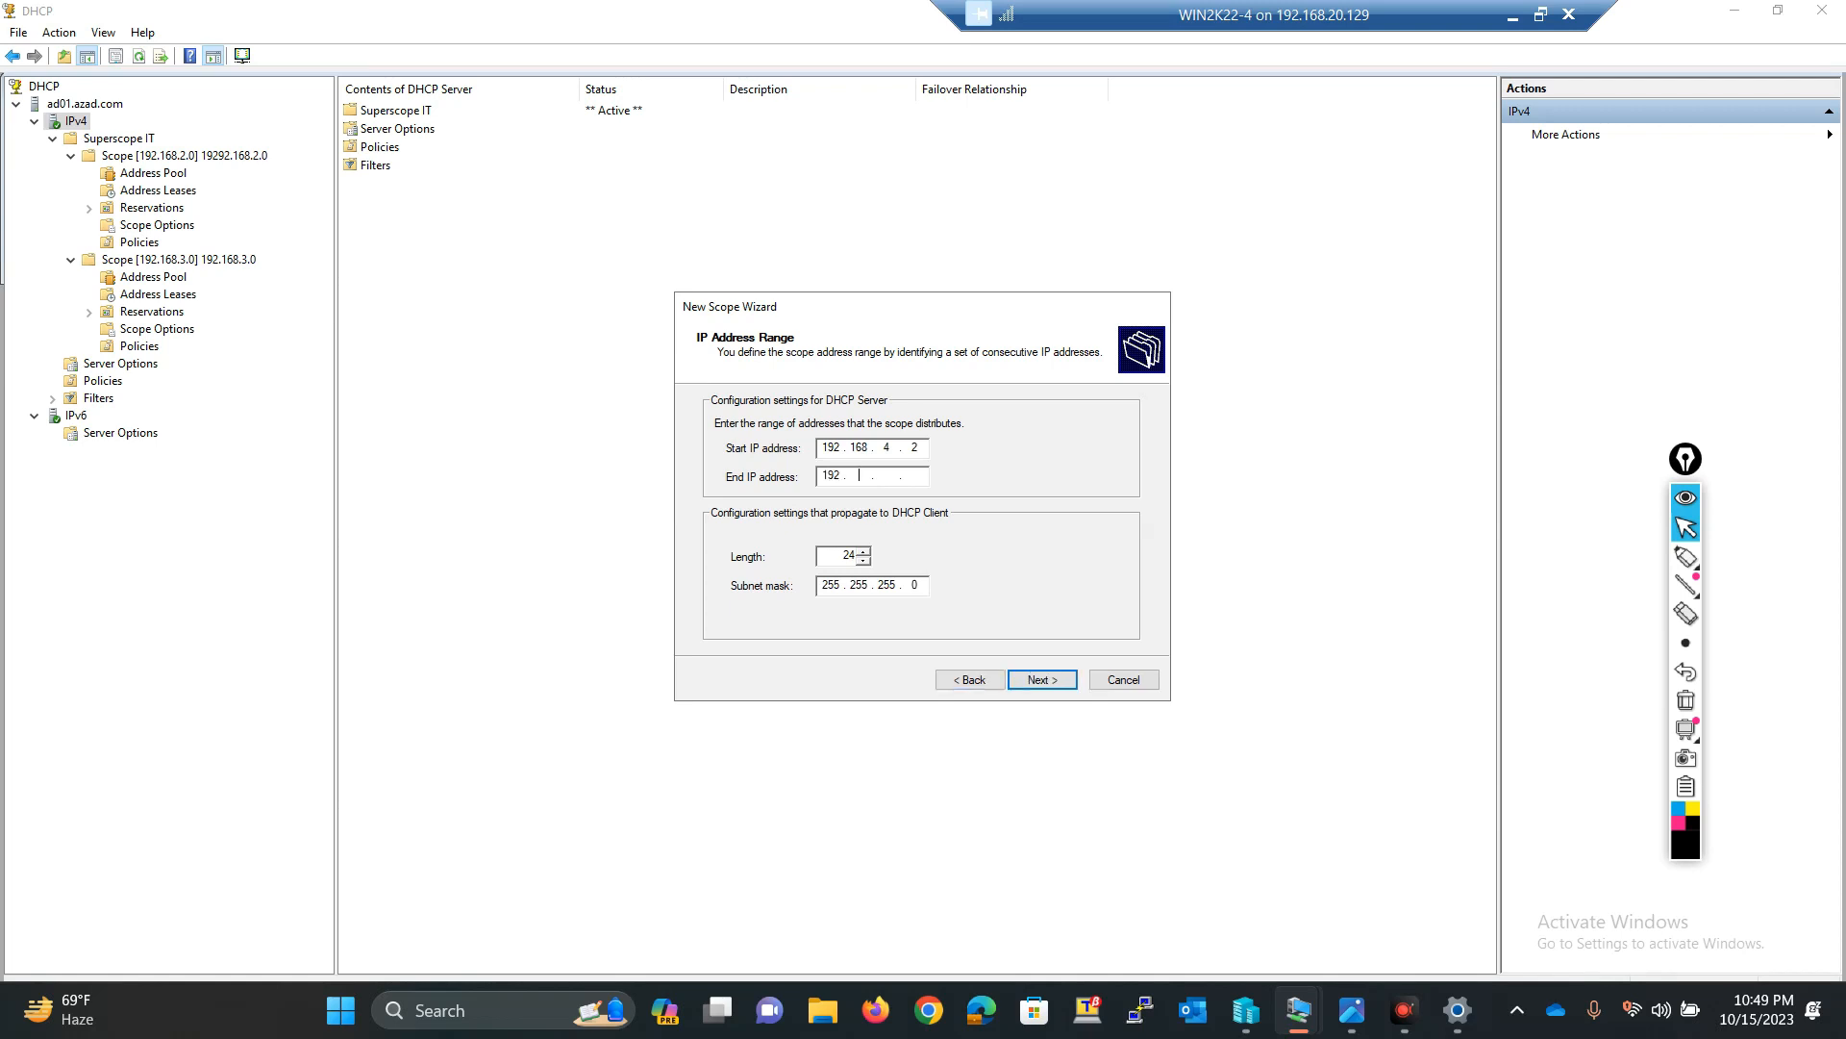
pyautogui.write('4 . 254')
pyautogui.press('Tab')
pyautogui.click(1053, 689)
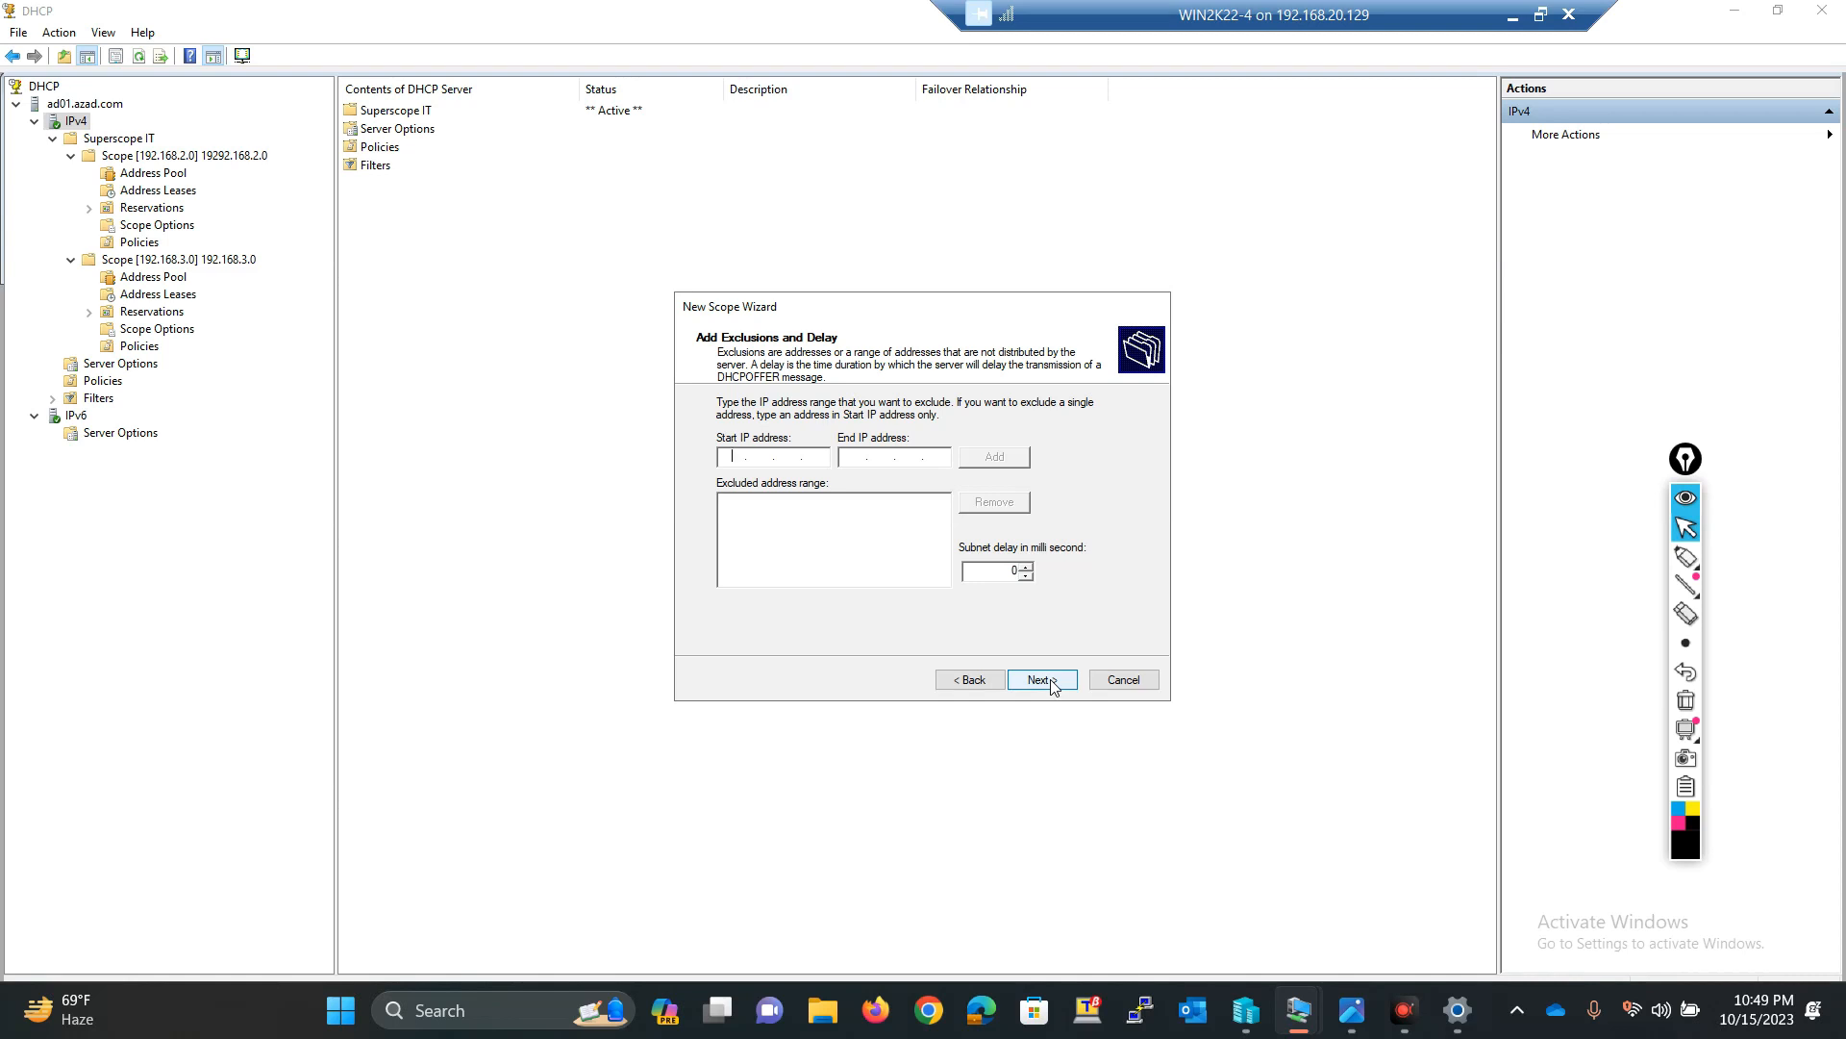
# Step: Skip exclusions and lease duration and choose to configure the DHCP options now
pyautogui.click(1053, 687)
pyautogui.click(1053, 685)
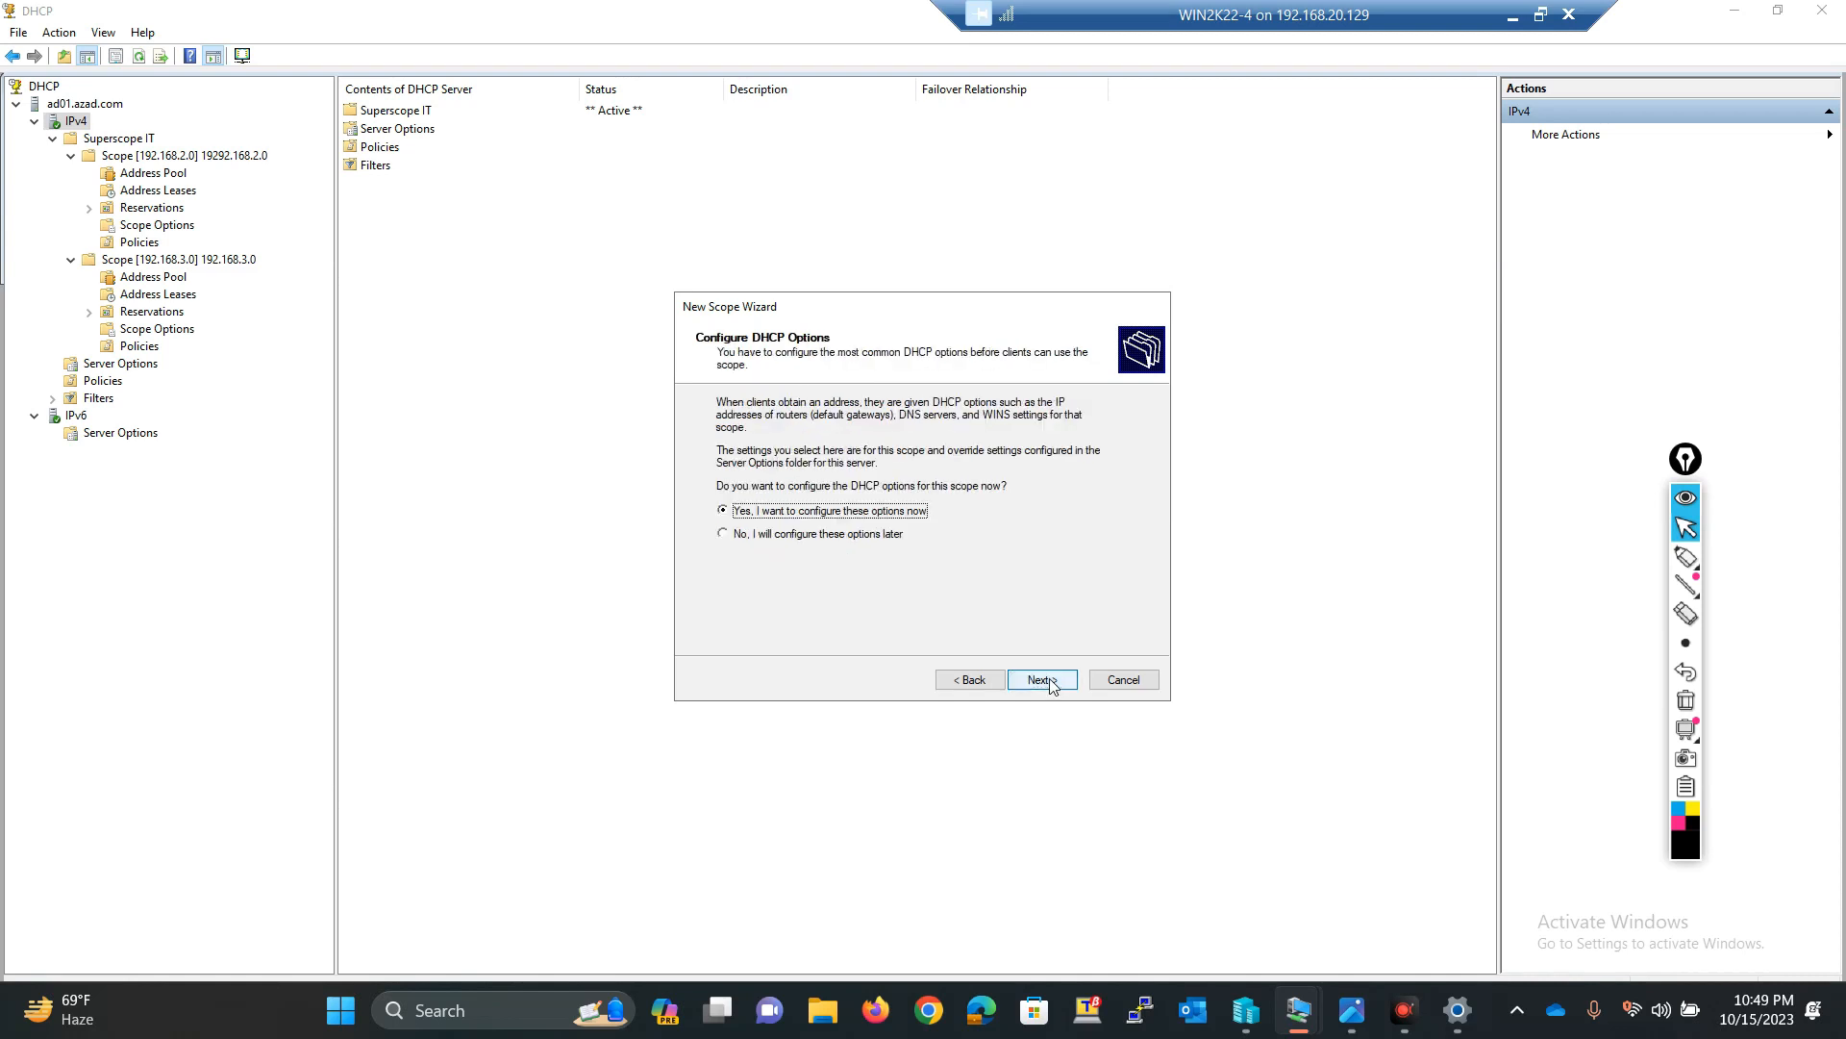
pyautogui.click(1051, 685)
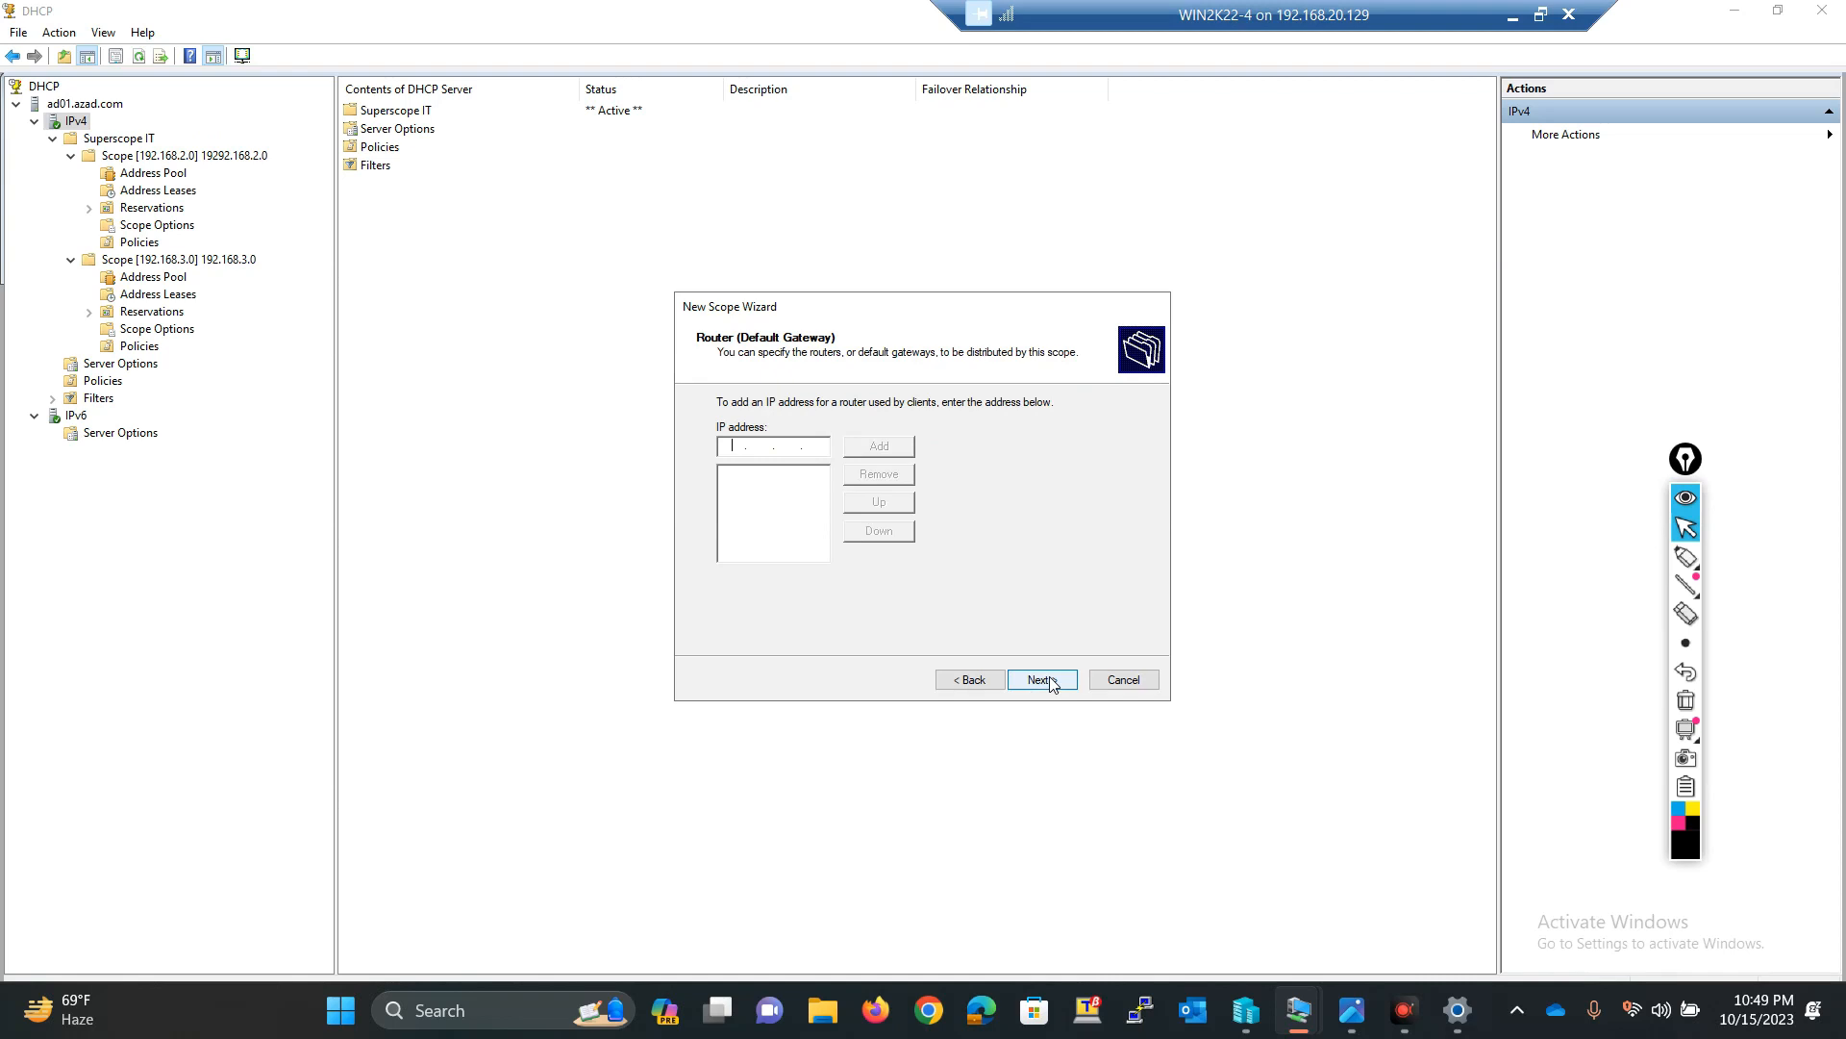
# Step: Add the scope's default gateway address on the router page and continue
pyautogui.write('192 . 168 . 4 . 1')
pyautogui.click(899, 445)
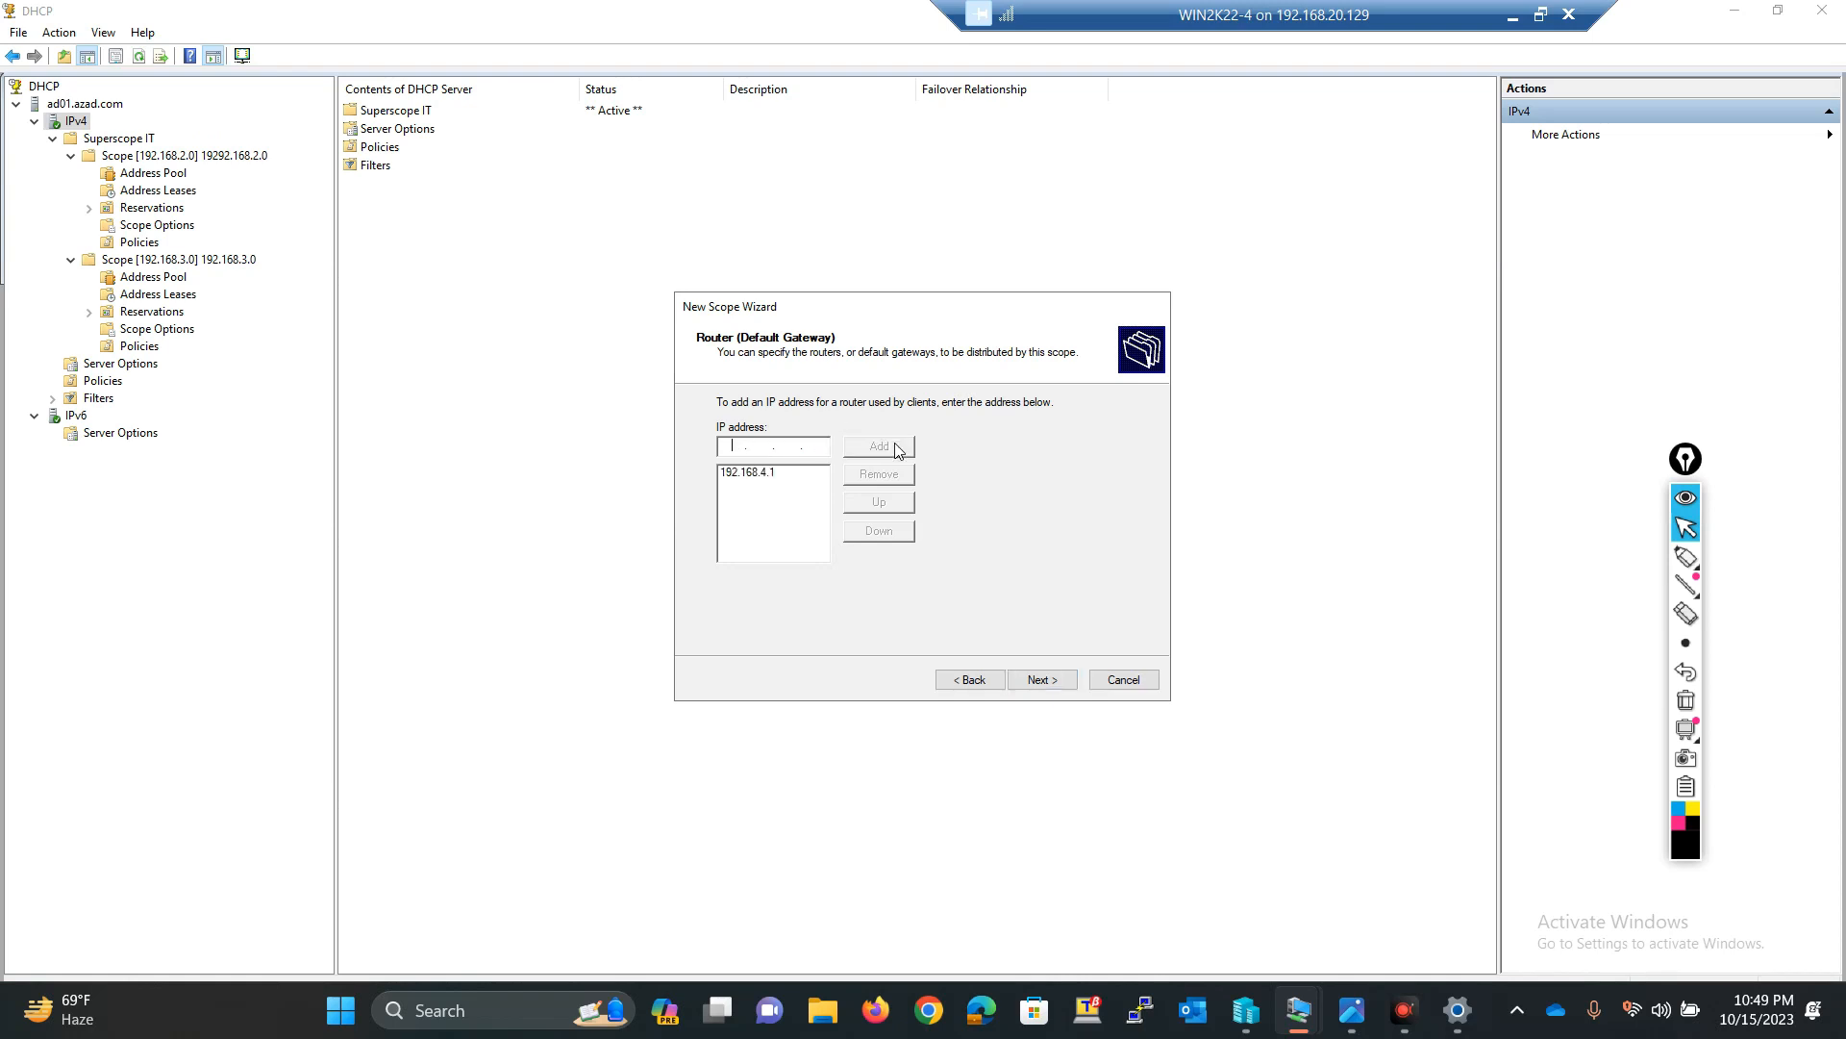
pyautogui.click(1058, 679)
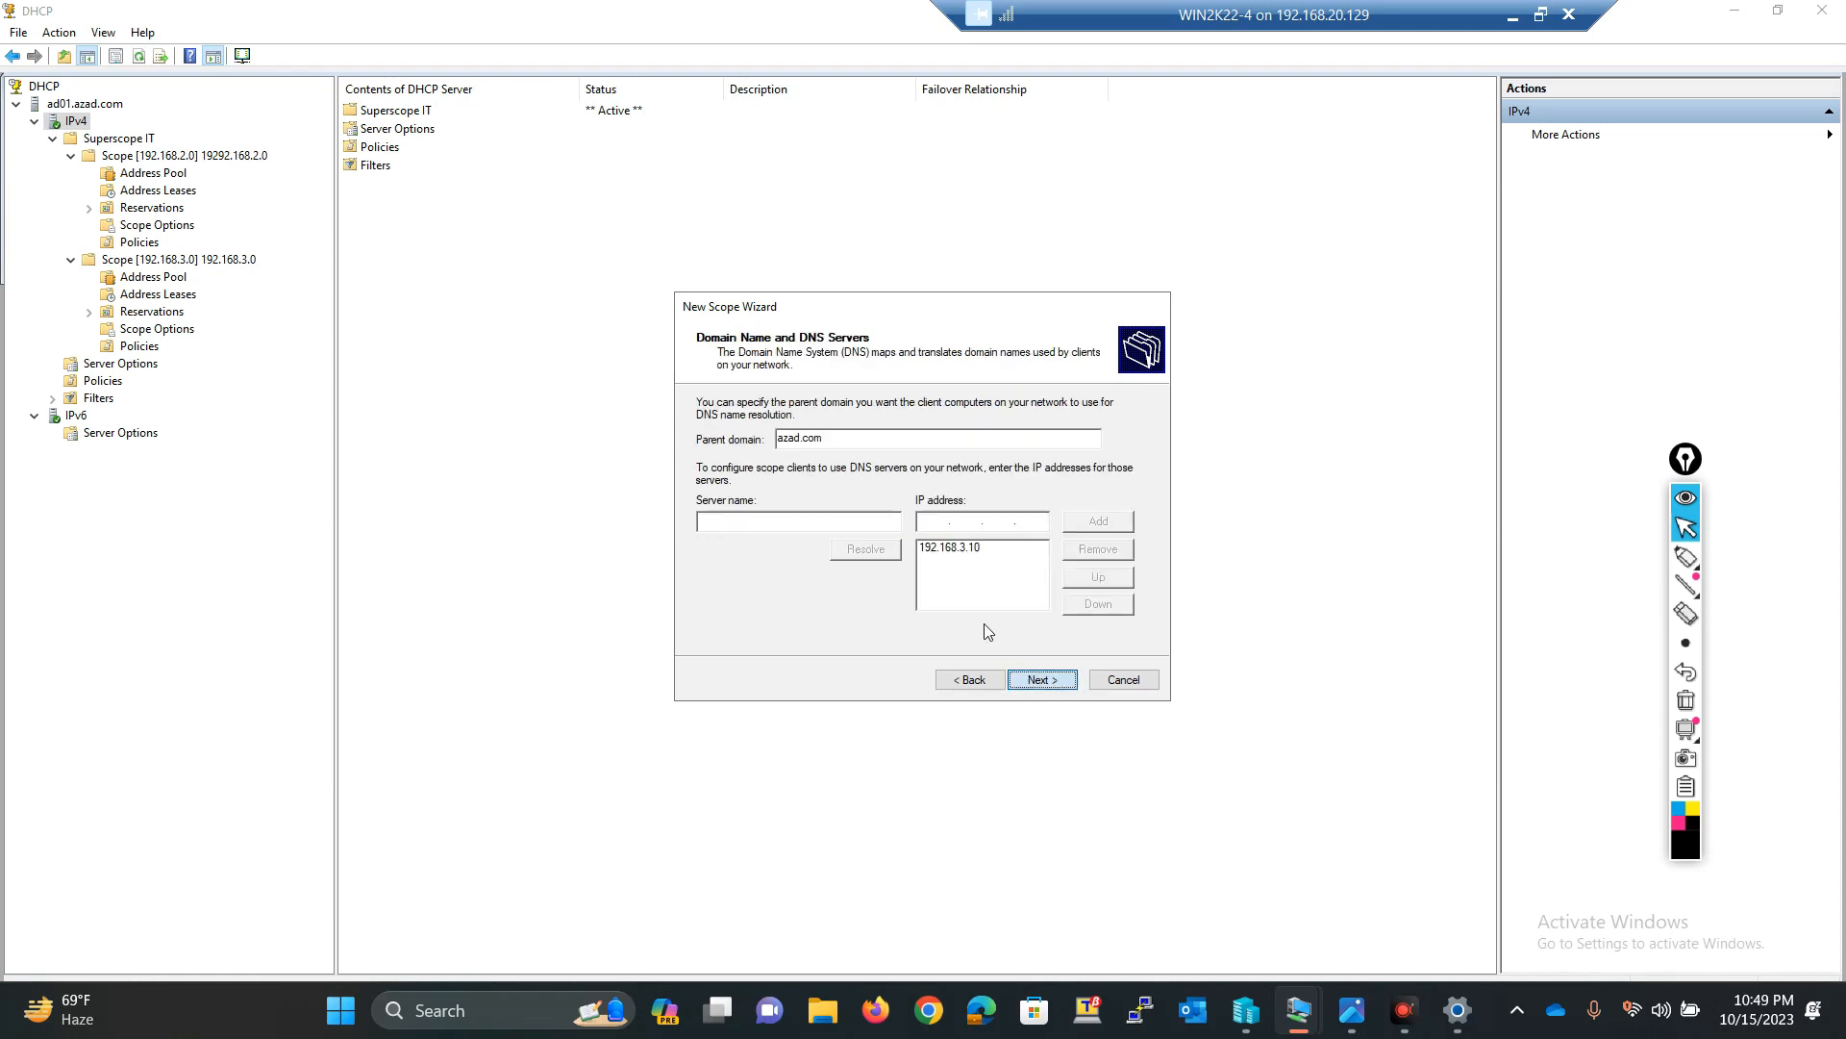
# Step: Keep parent domain azad.com and DNS server 192.168.3.10, skip WINS, activate the HR scope and finish the wizard
pyautogui.click(921, 550)
pyautogui.click(923, 556)
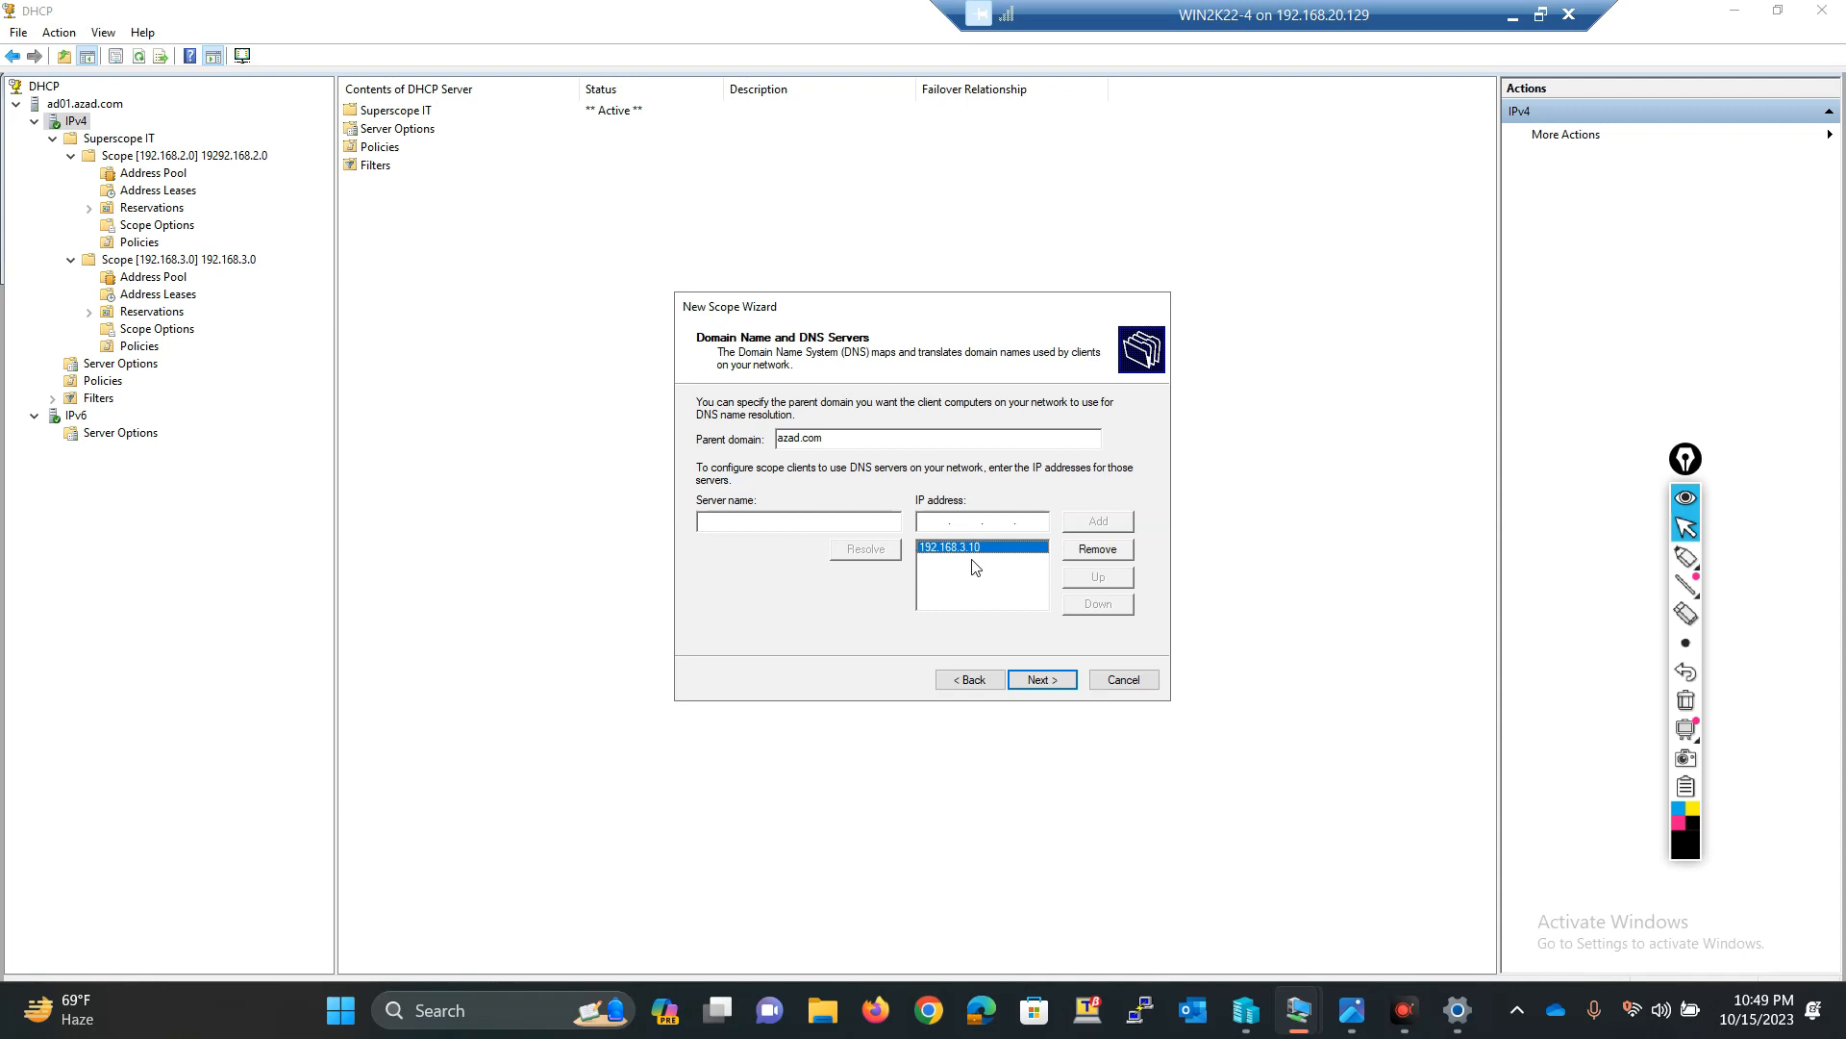
pyautogui.click(1029, 681)
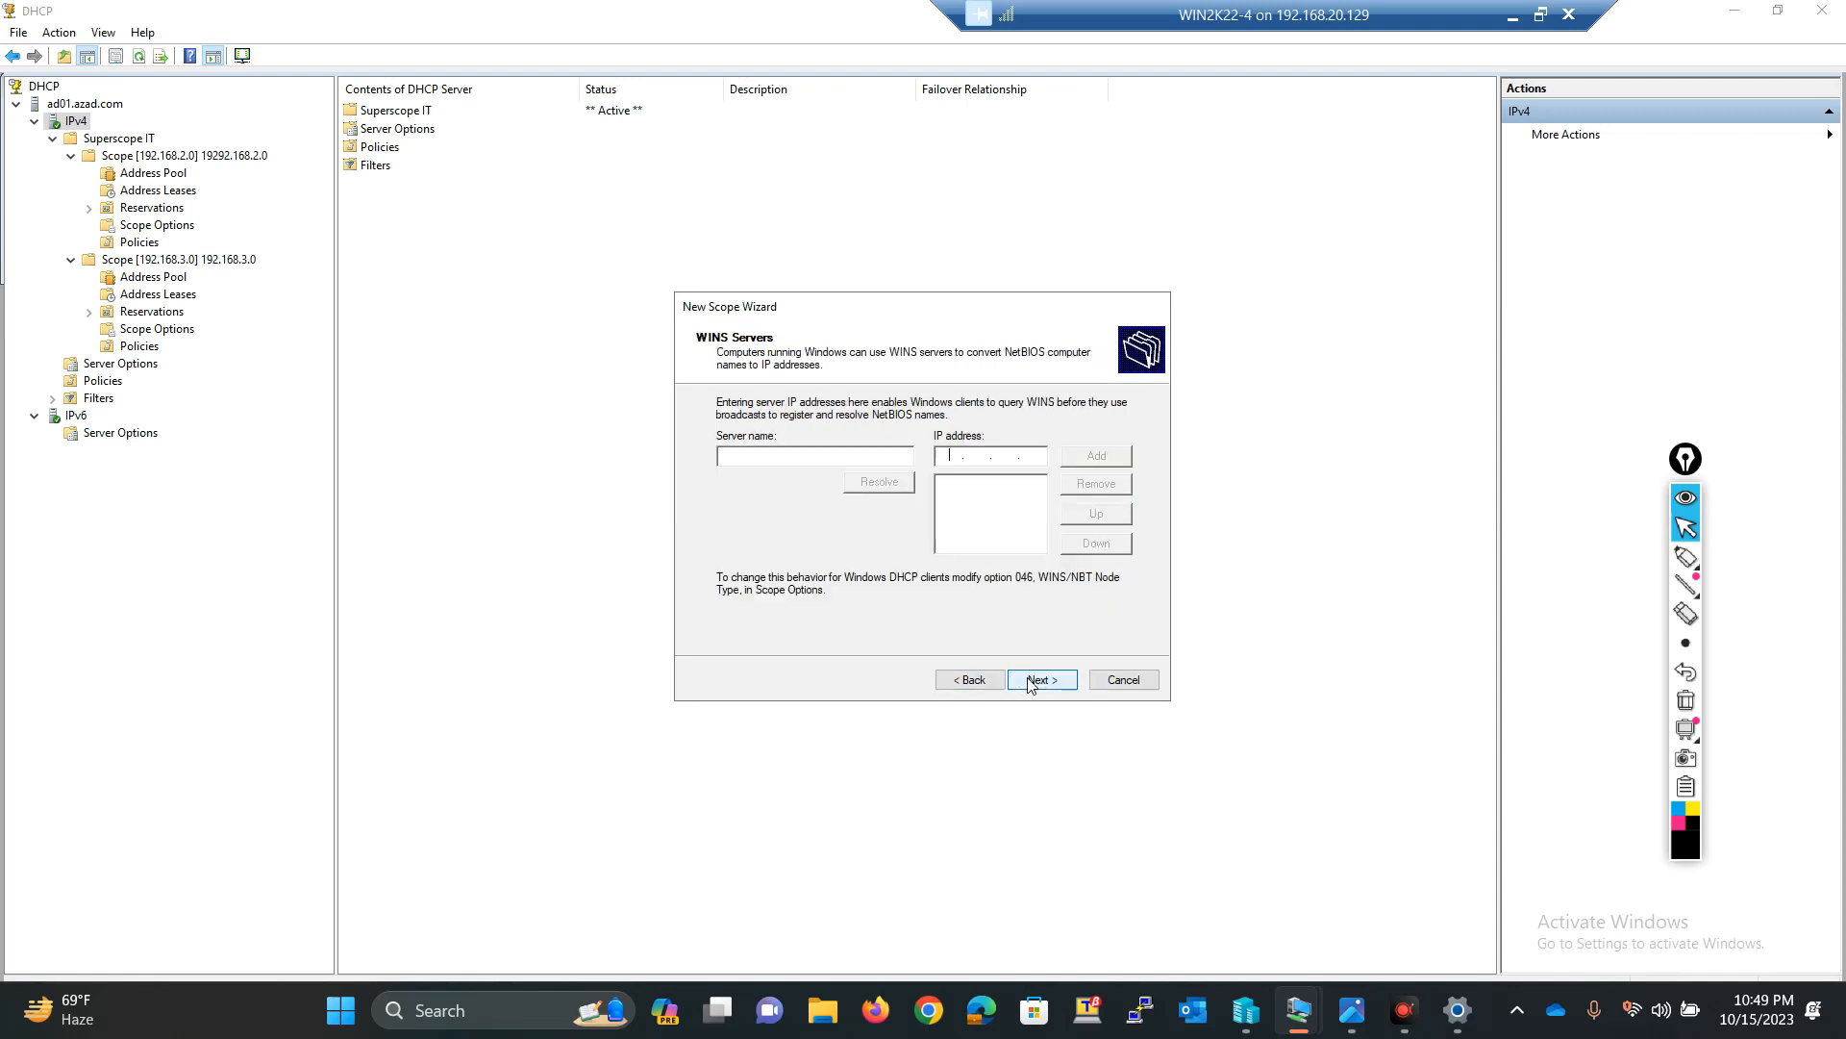
pyautogui.click(1029, 681)
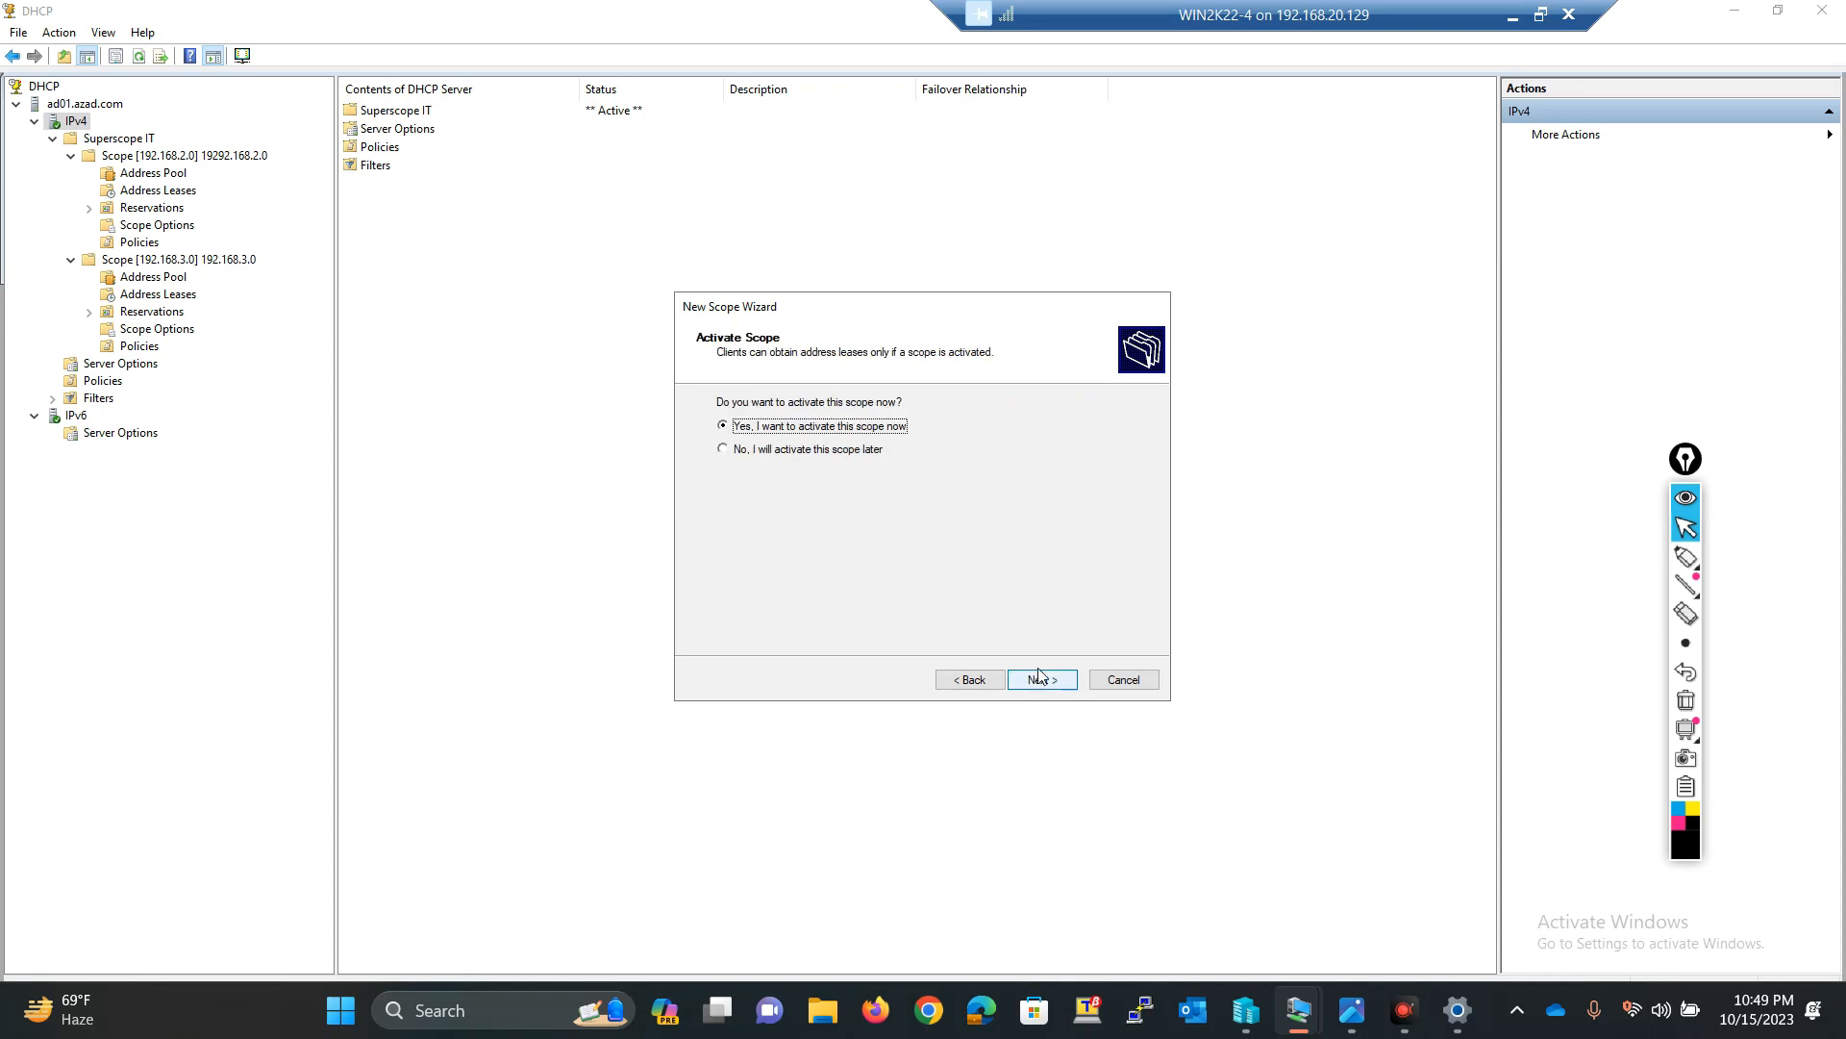
pyautogui.click(1033, 681)
pyautogui.click(1037, 679)
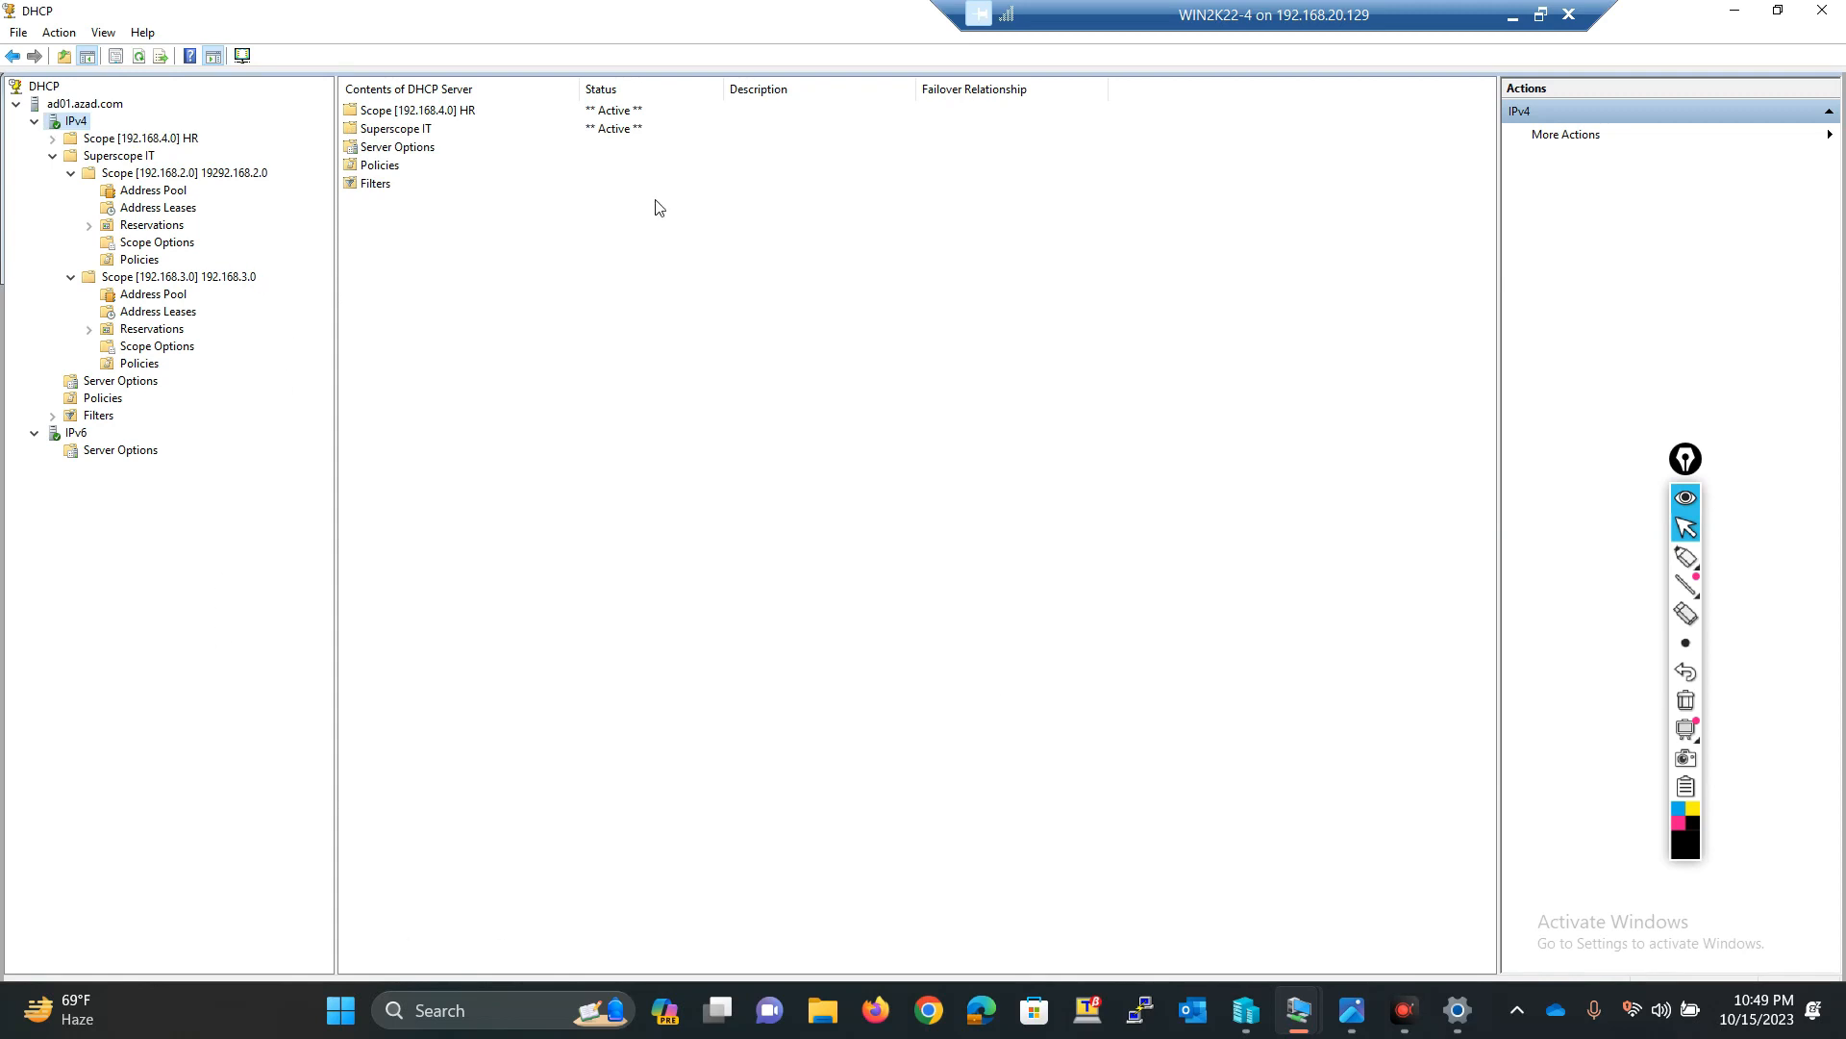
# Step: Switch to ADC01, refresh its DHCP console and expand the superscope to check which scopes are present
pyautogui.click(1534, 13)
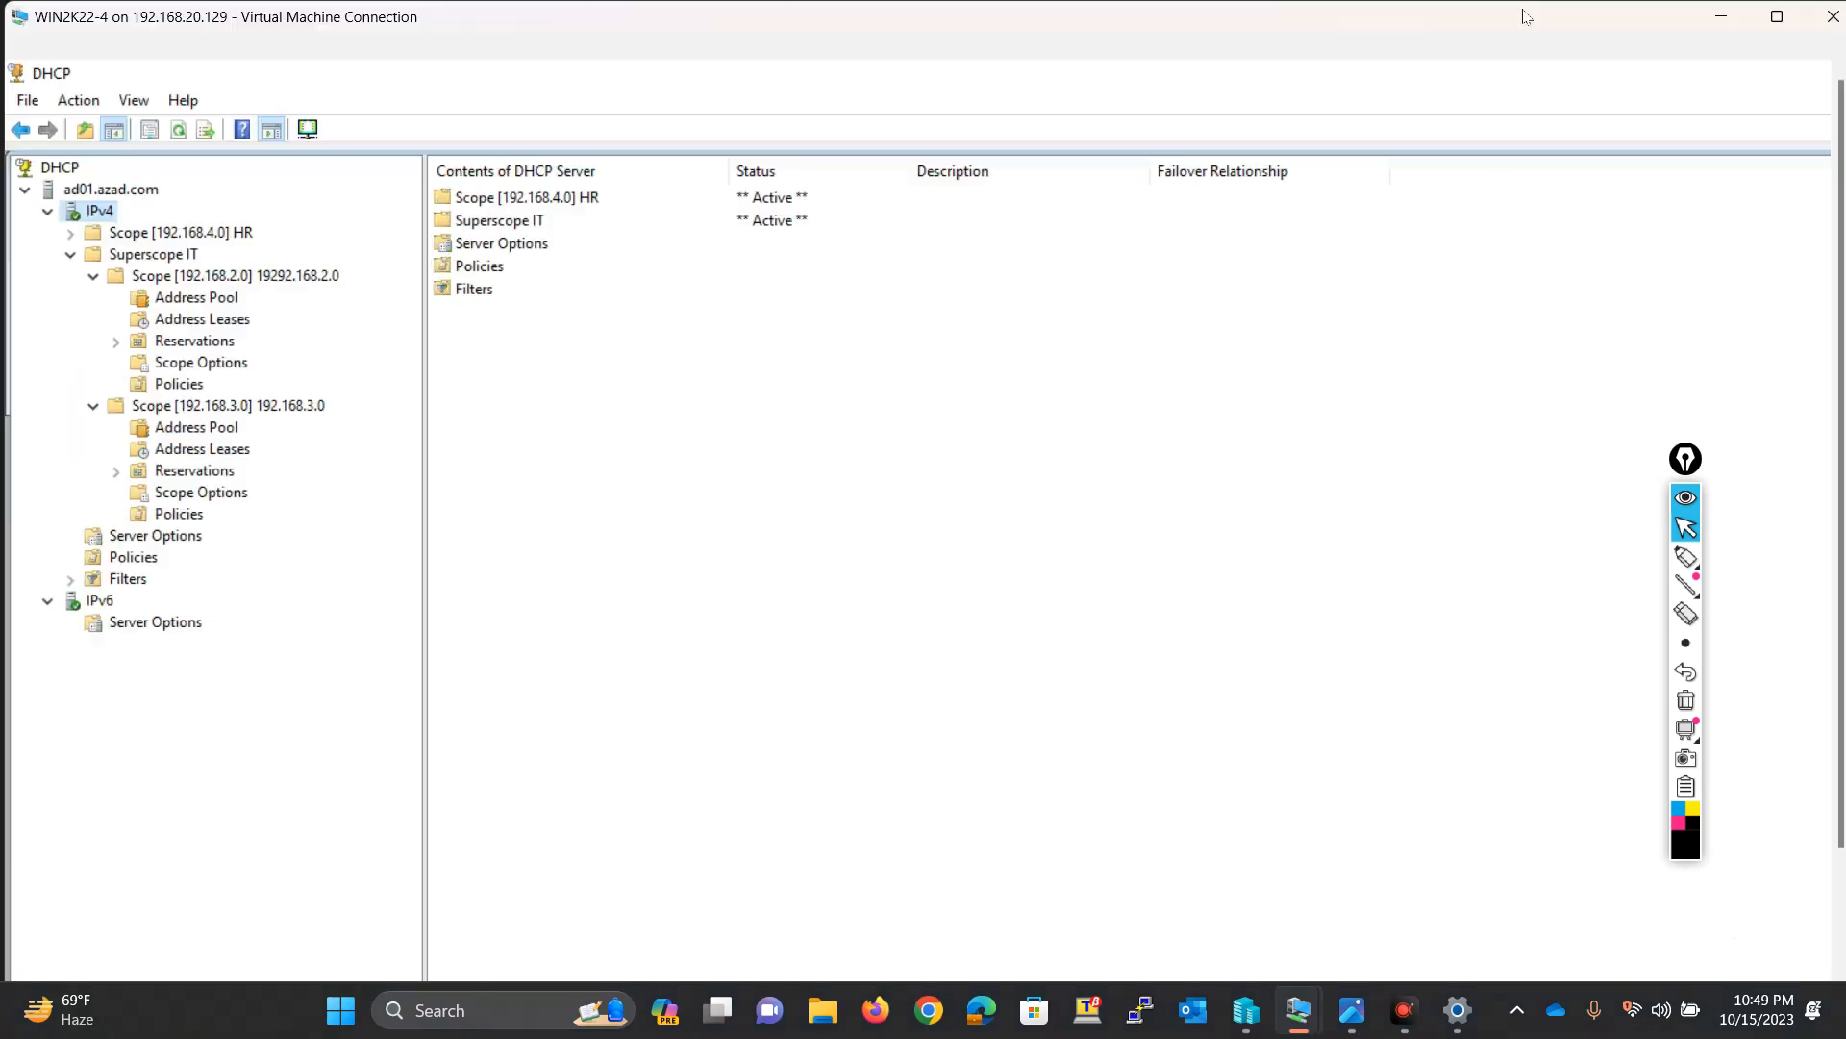
pyautogui.click(1458, 1009)
pyautogui.moveTo(1298, 1010)
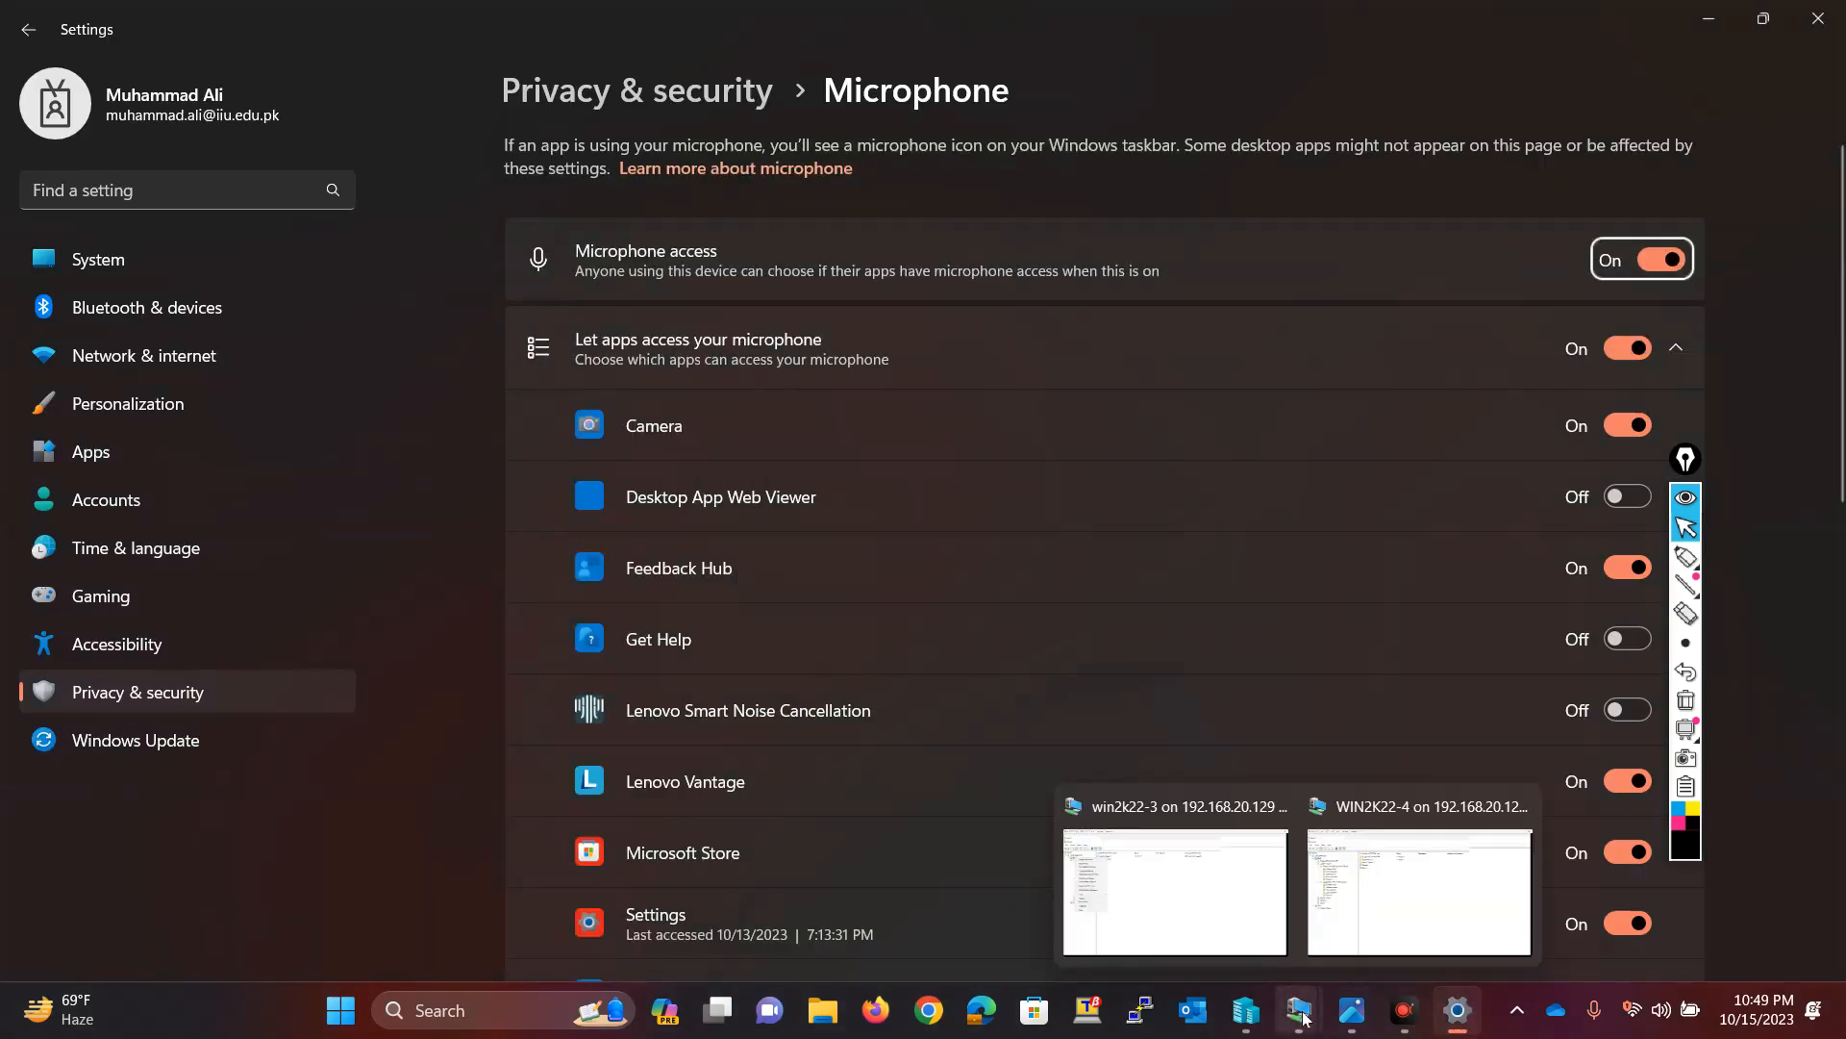
pyautogui.click(1174, 885)
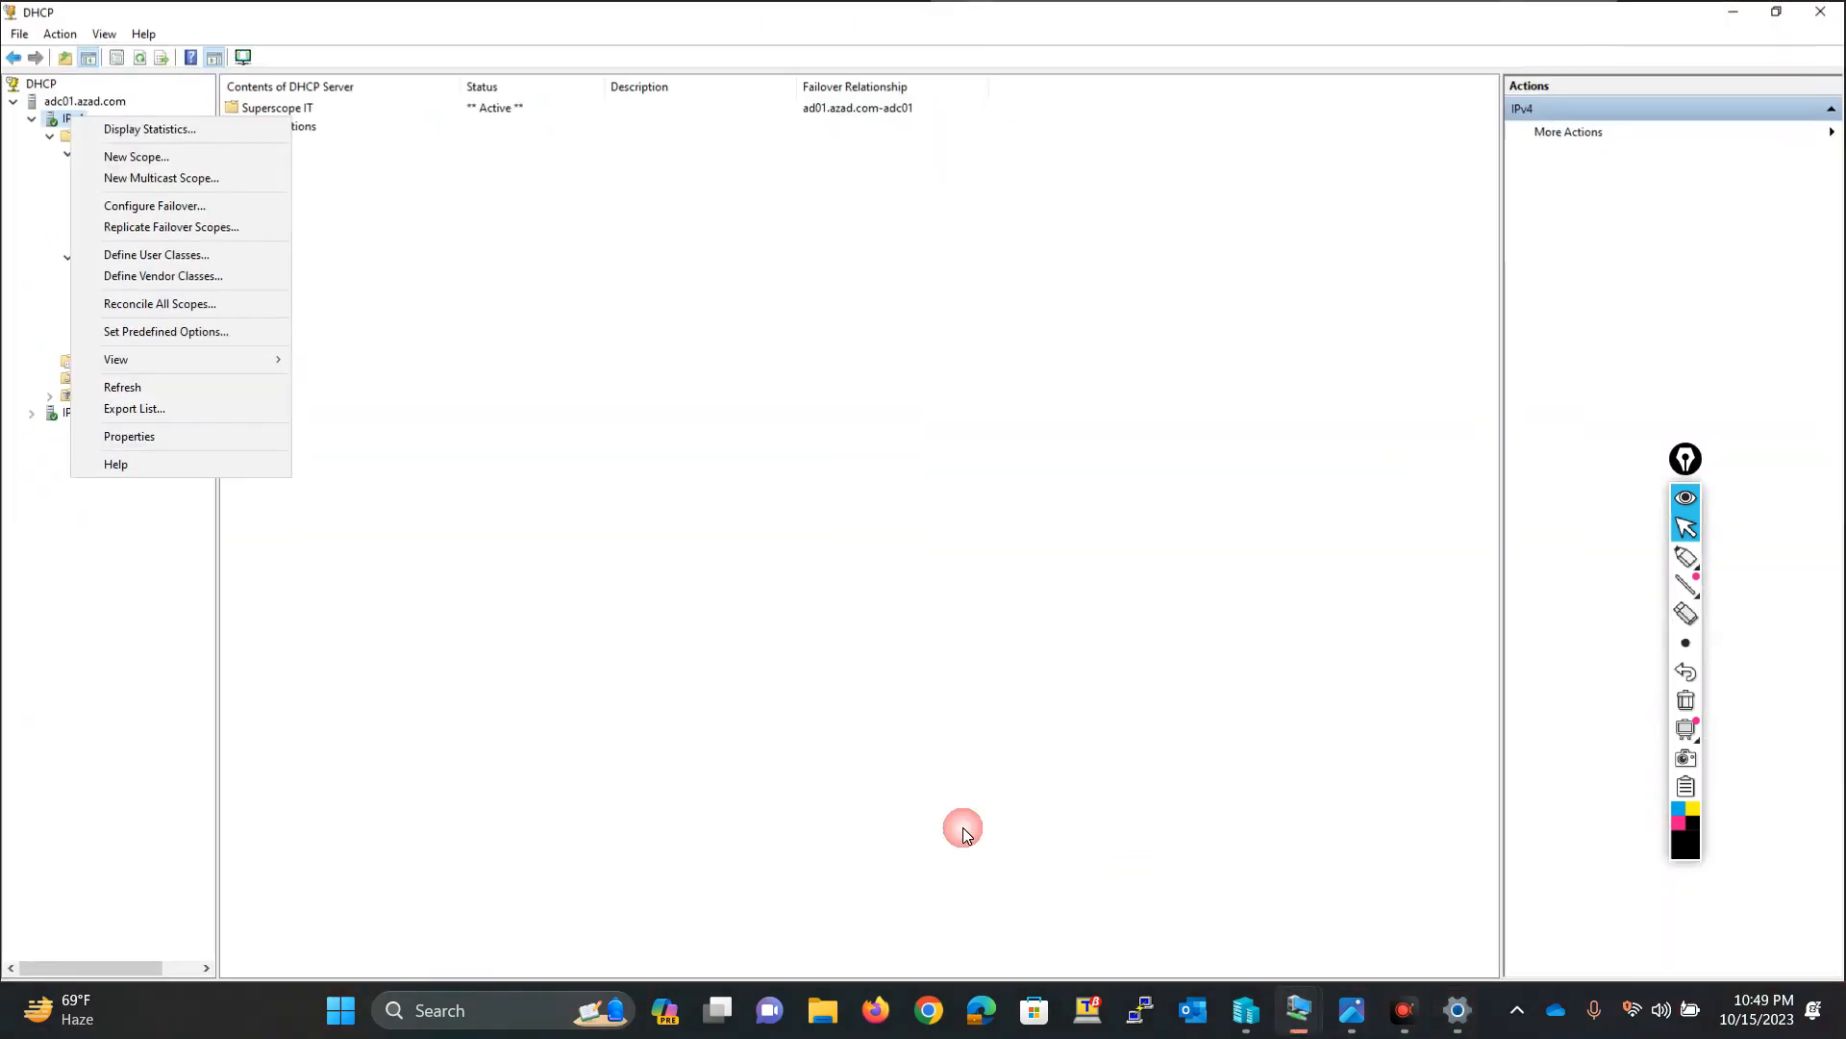
pyautogui.click(362, 269)
pyautogui.click(141, 55)
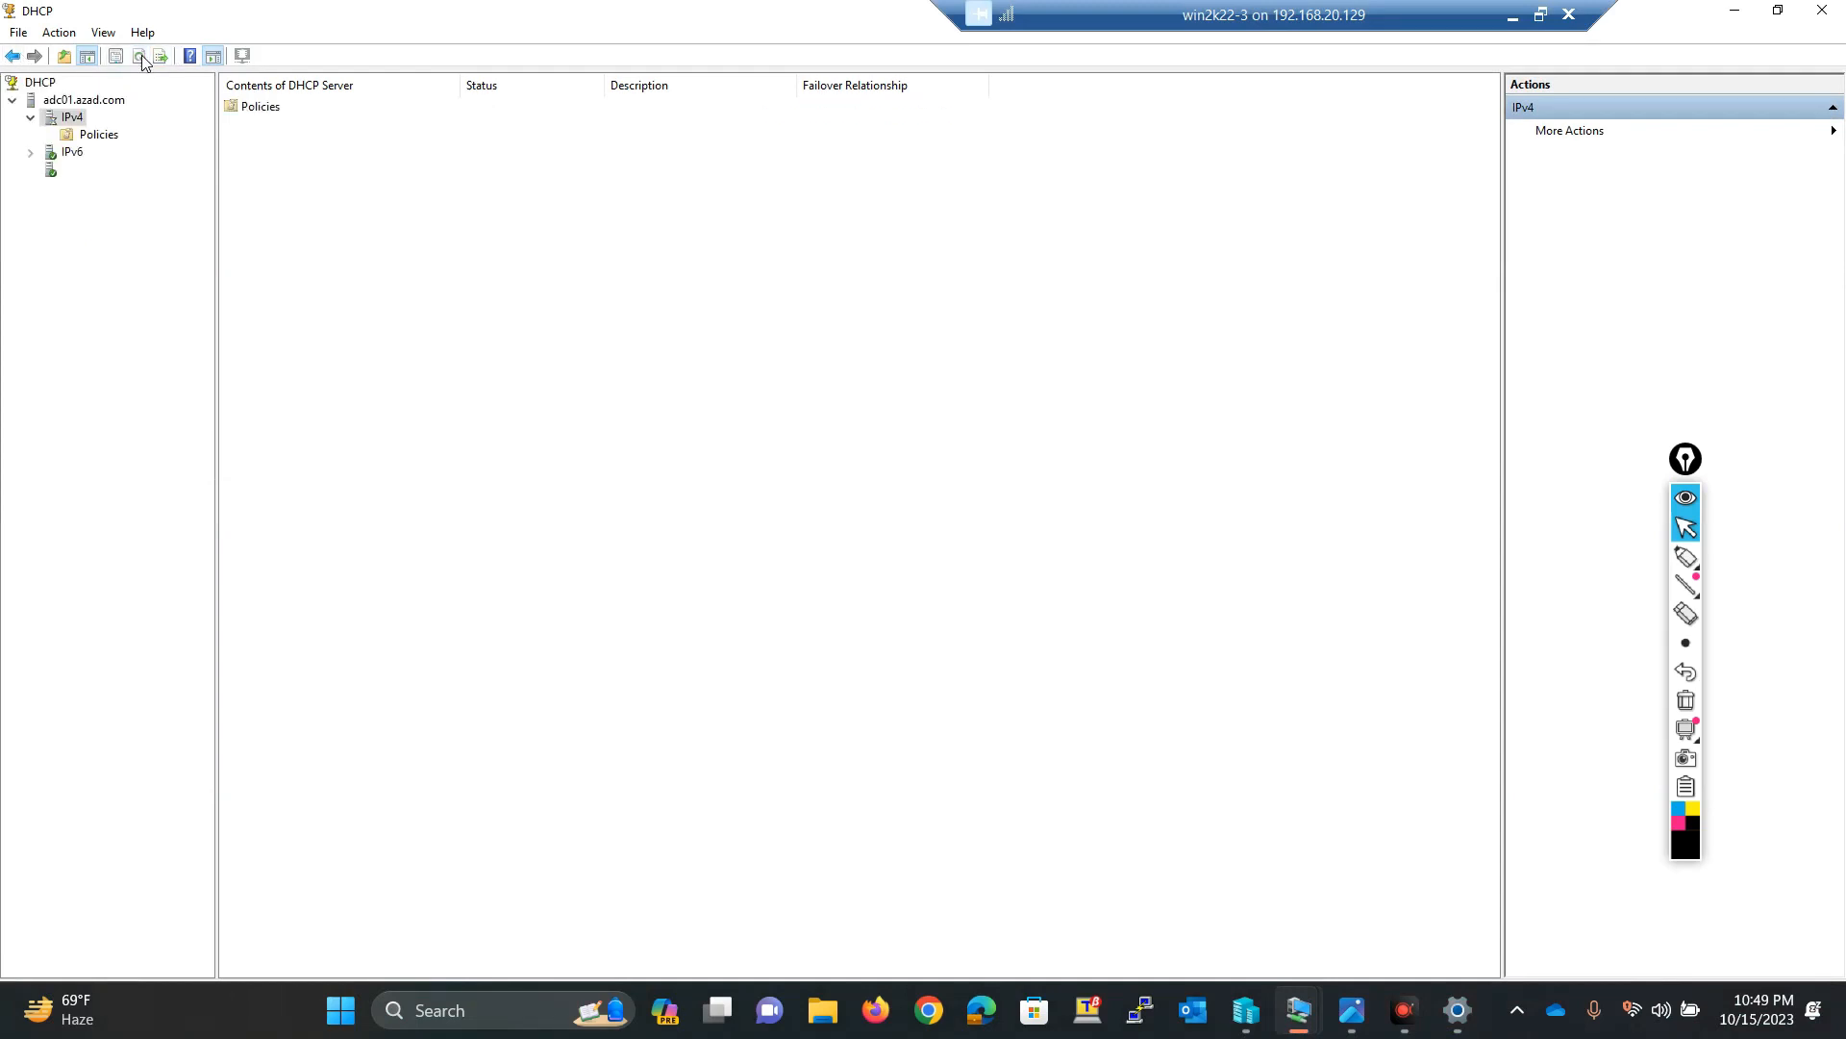
pyautogui.click(50, 135)
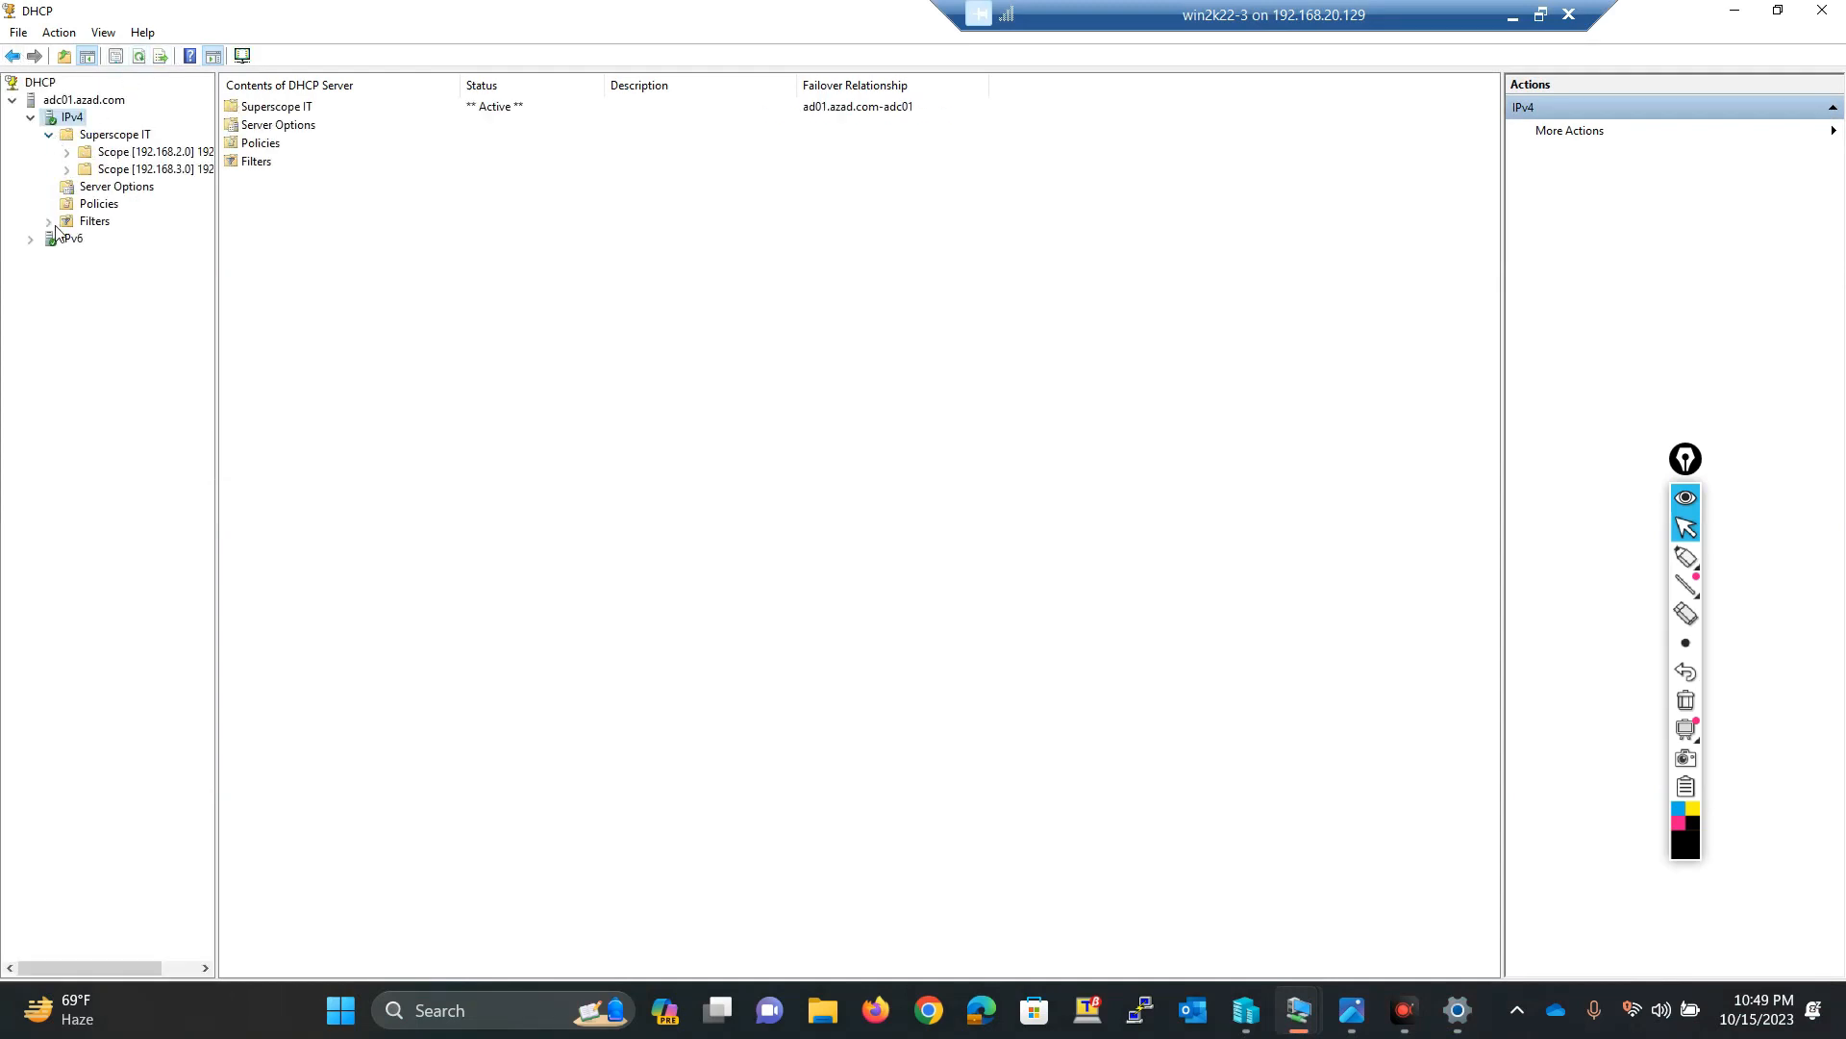
pyautogui.click(67, 153)
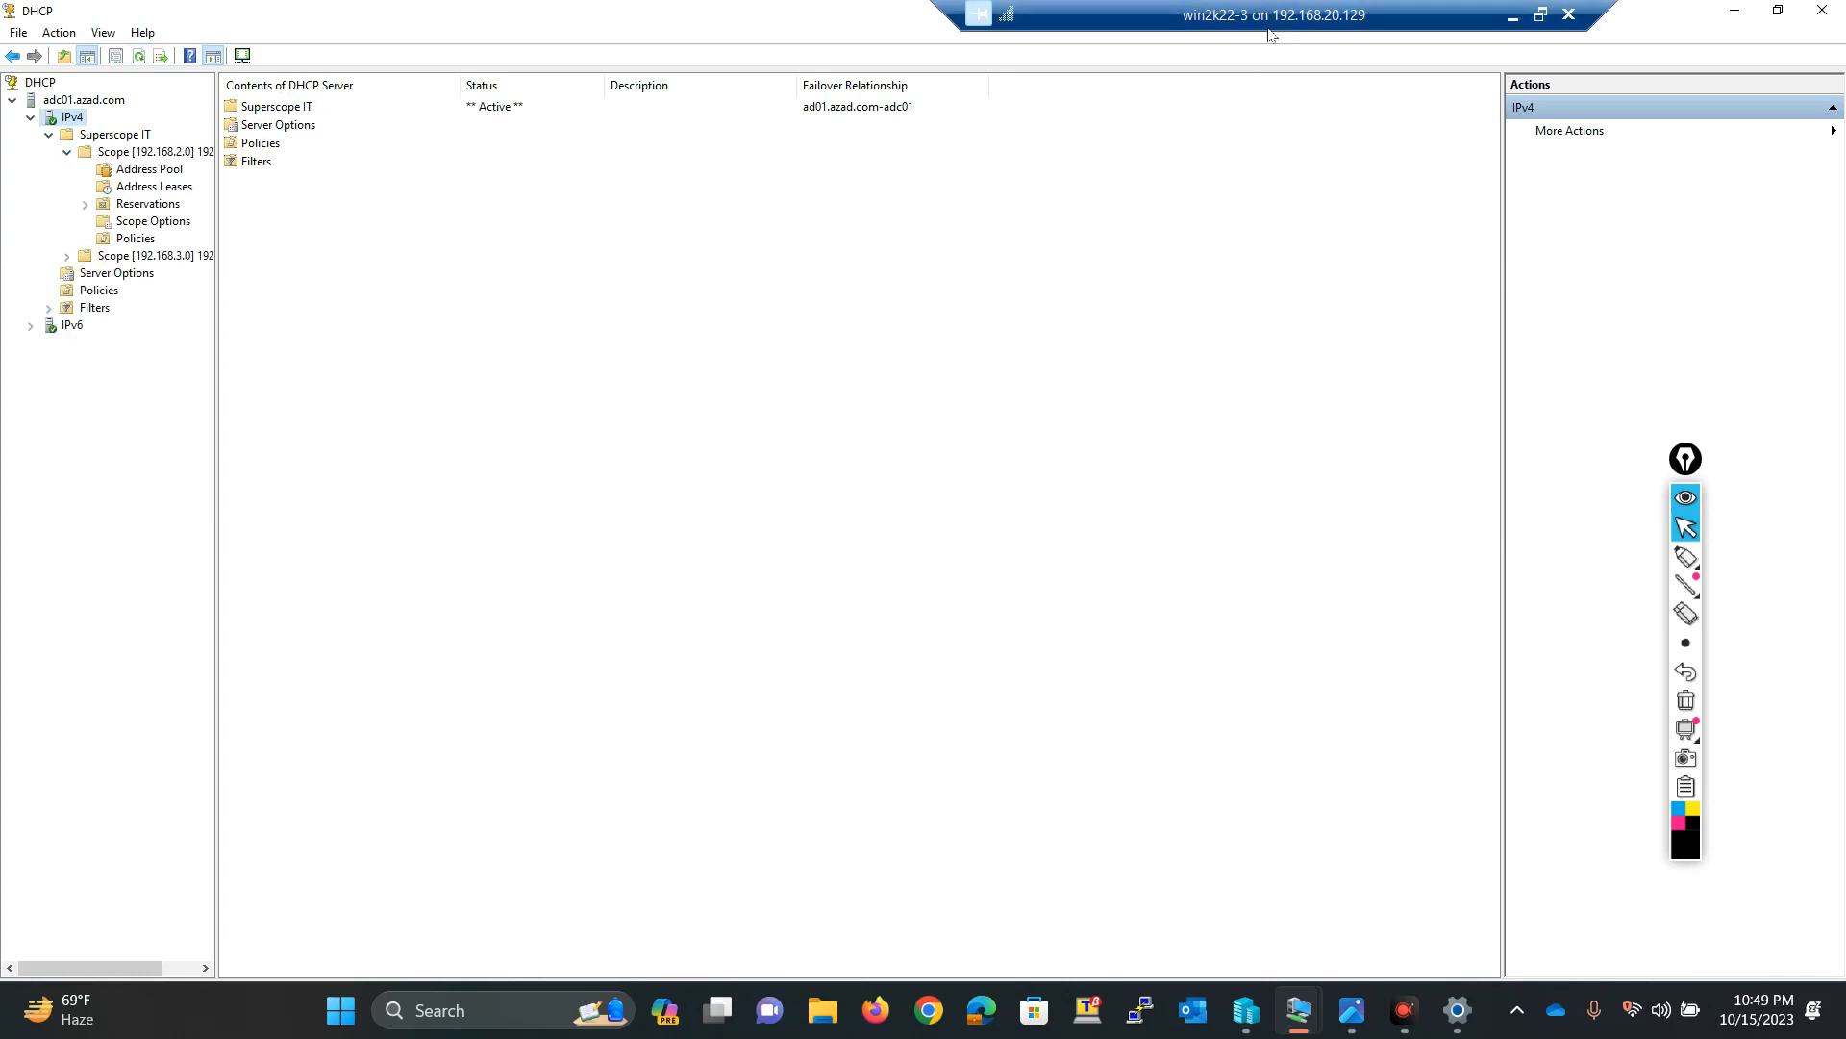
# Step: Switch back to AD01 and open the Configure Failover wizard on its IPv4 node
pyautogui.click(1511, 17)
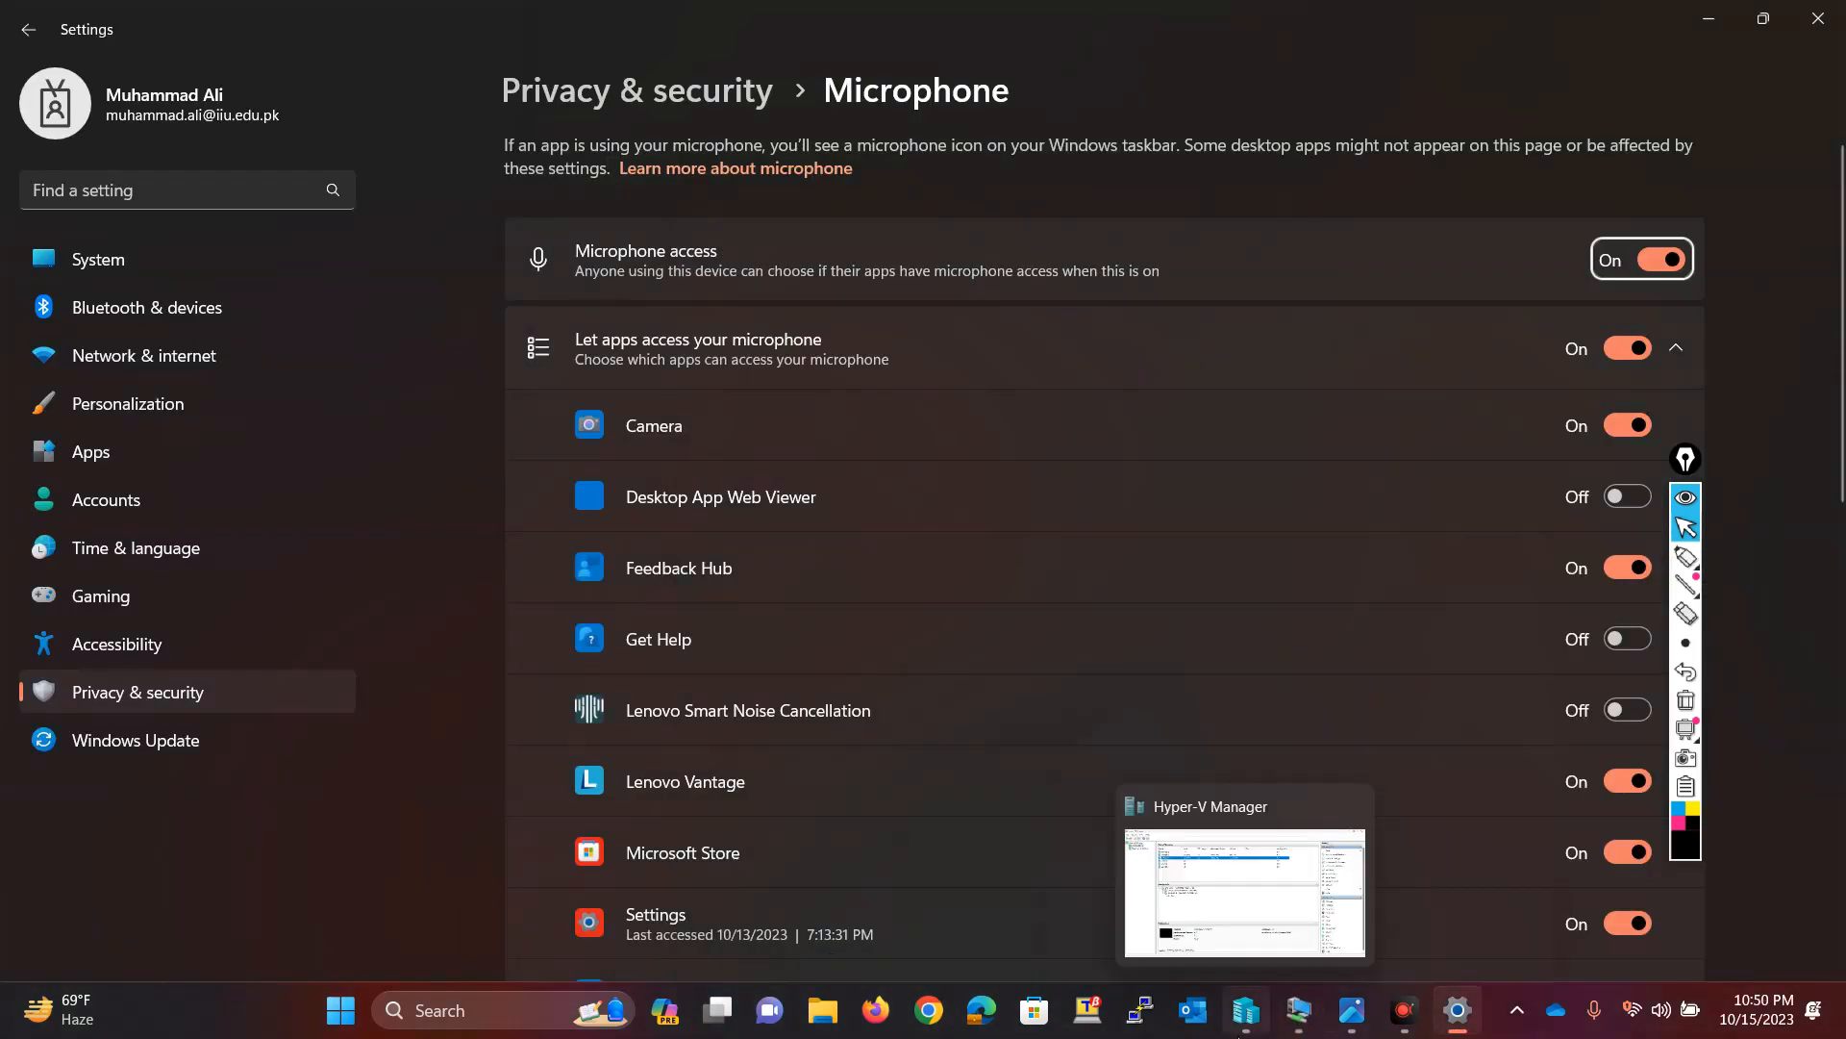
pyautogui.moveTo(1298, 1019)
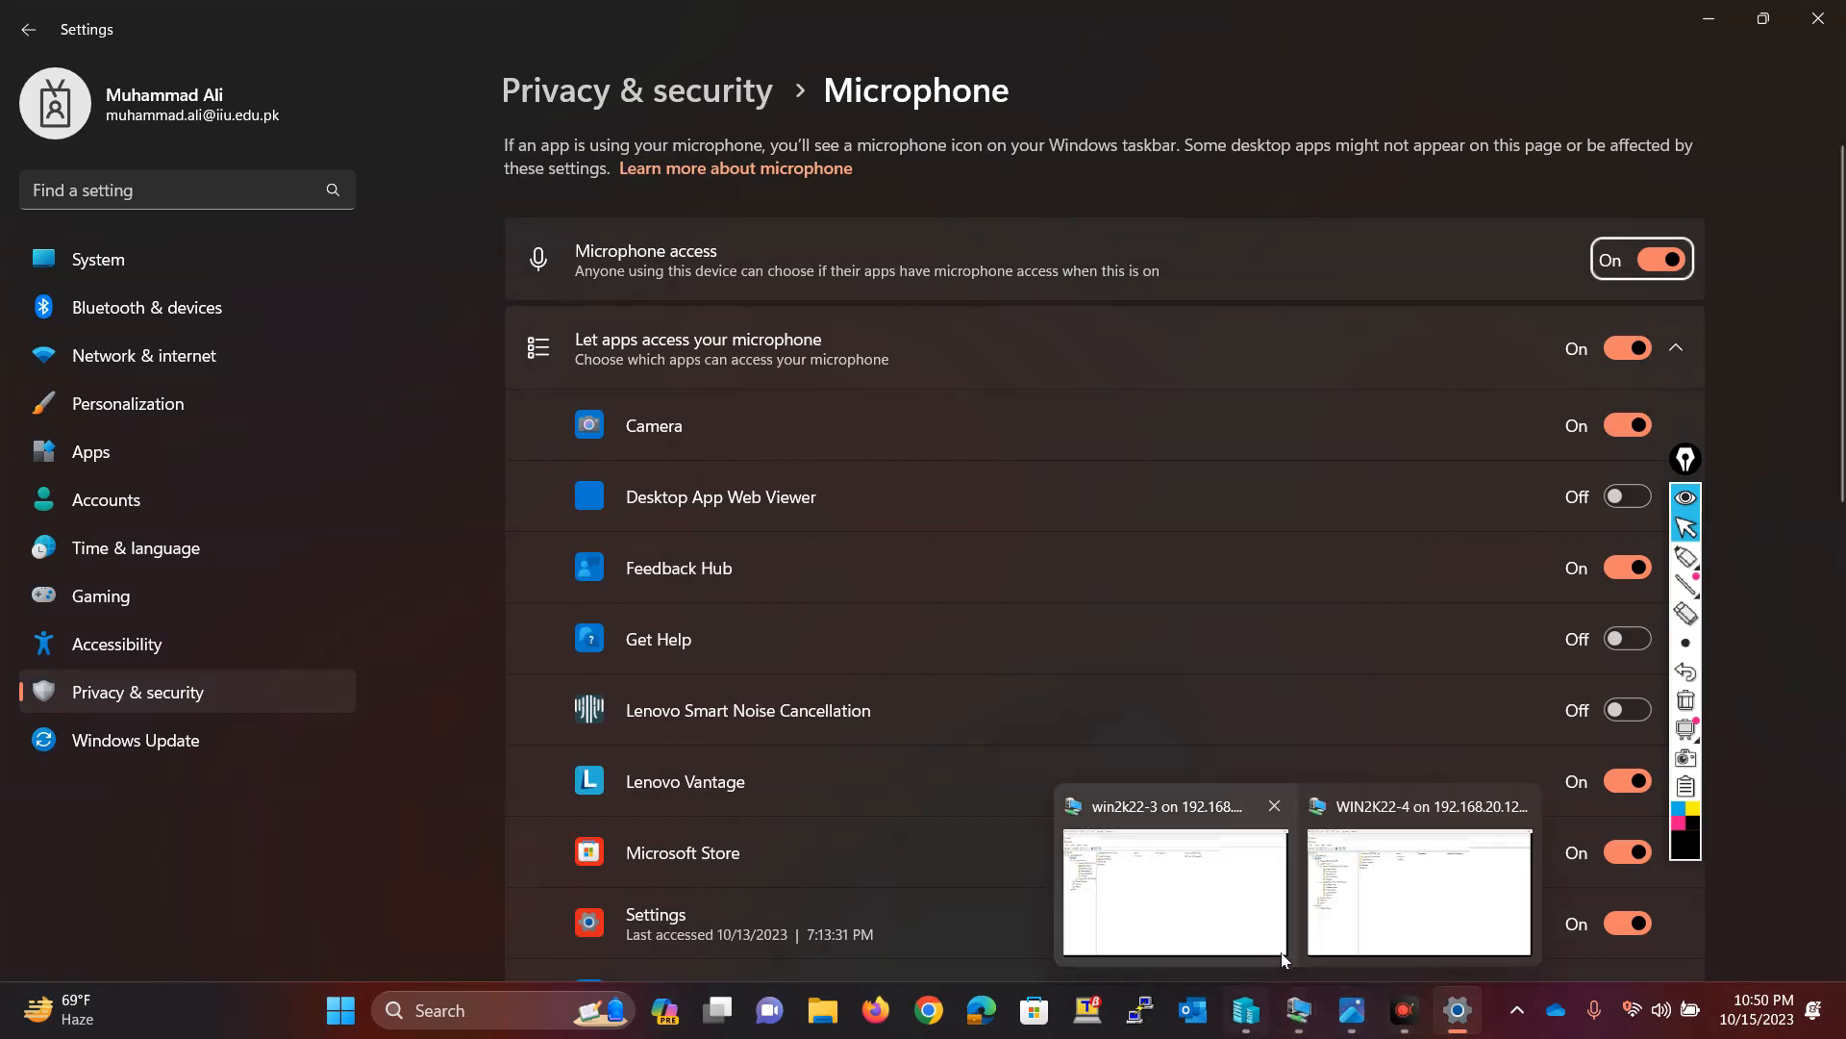
pyautogui.click(1419, 893)
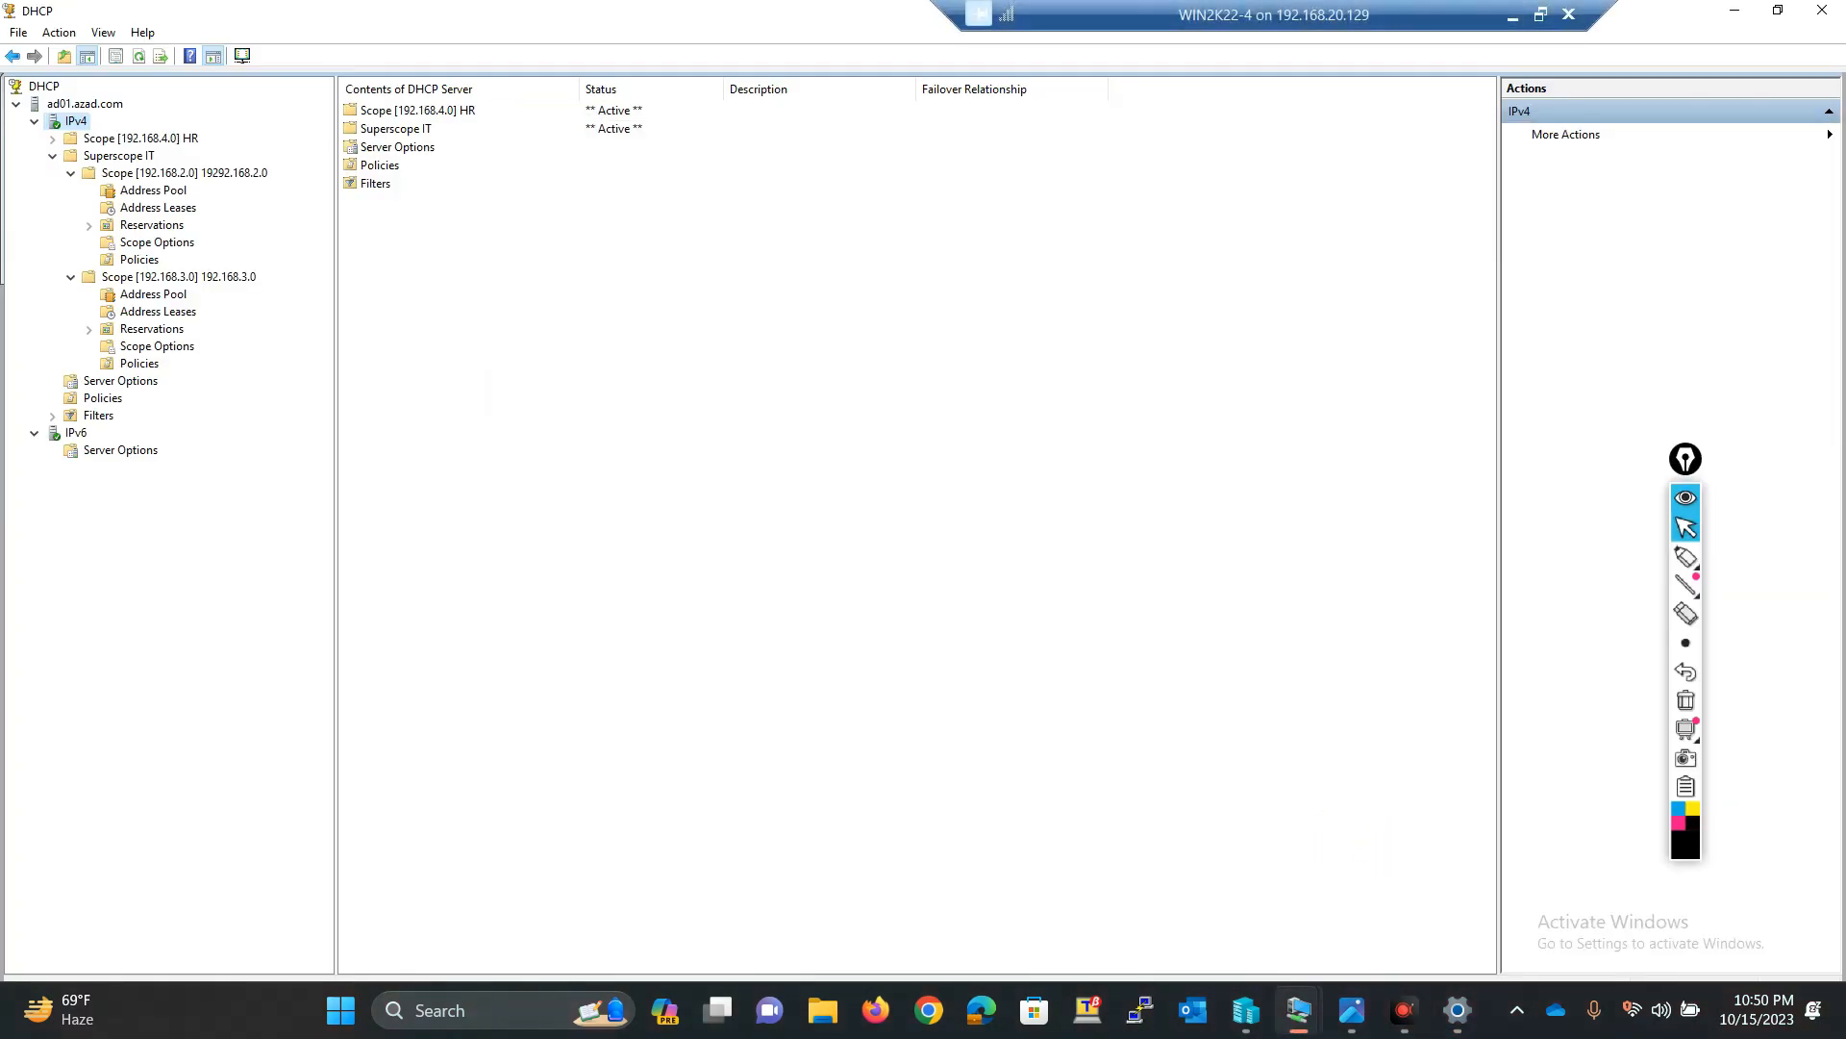
pyautogui.rightClick(76, 126)
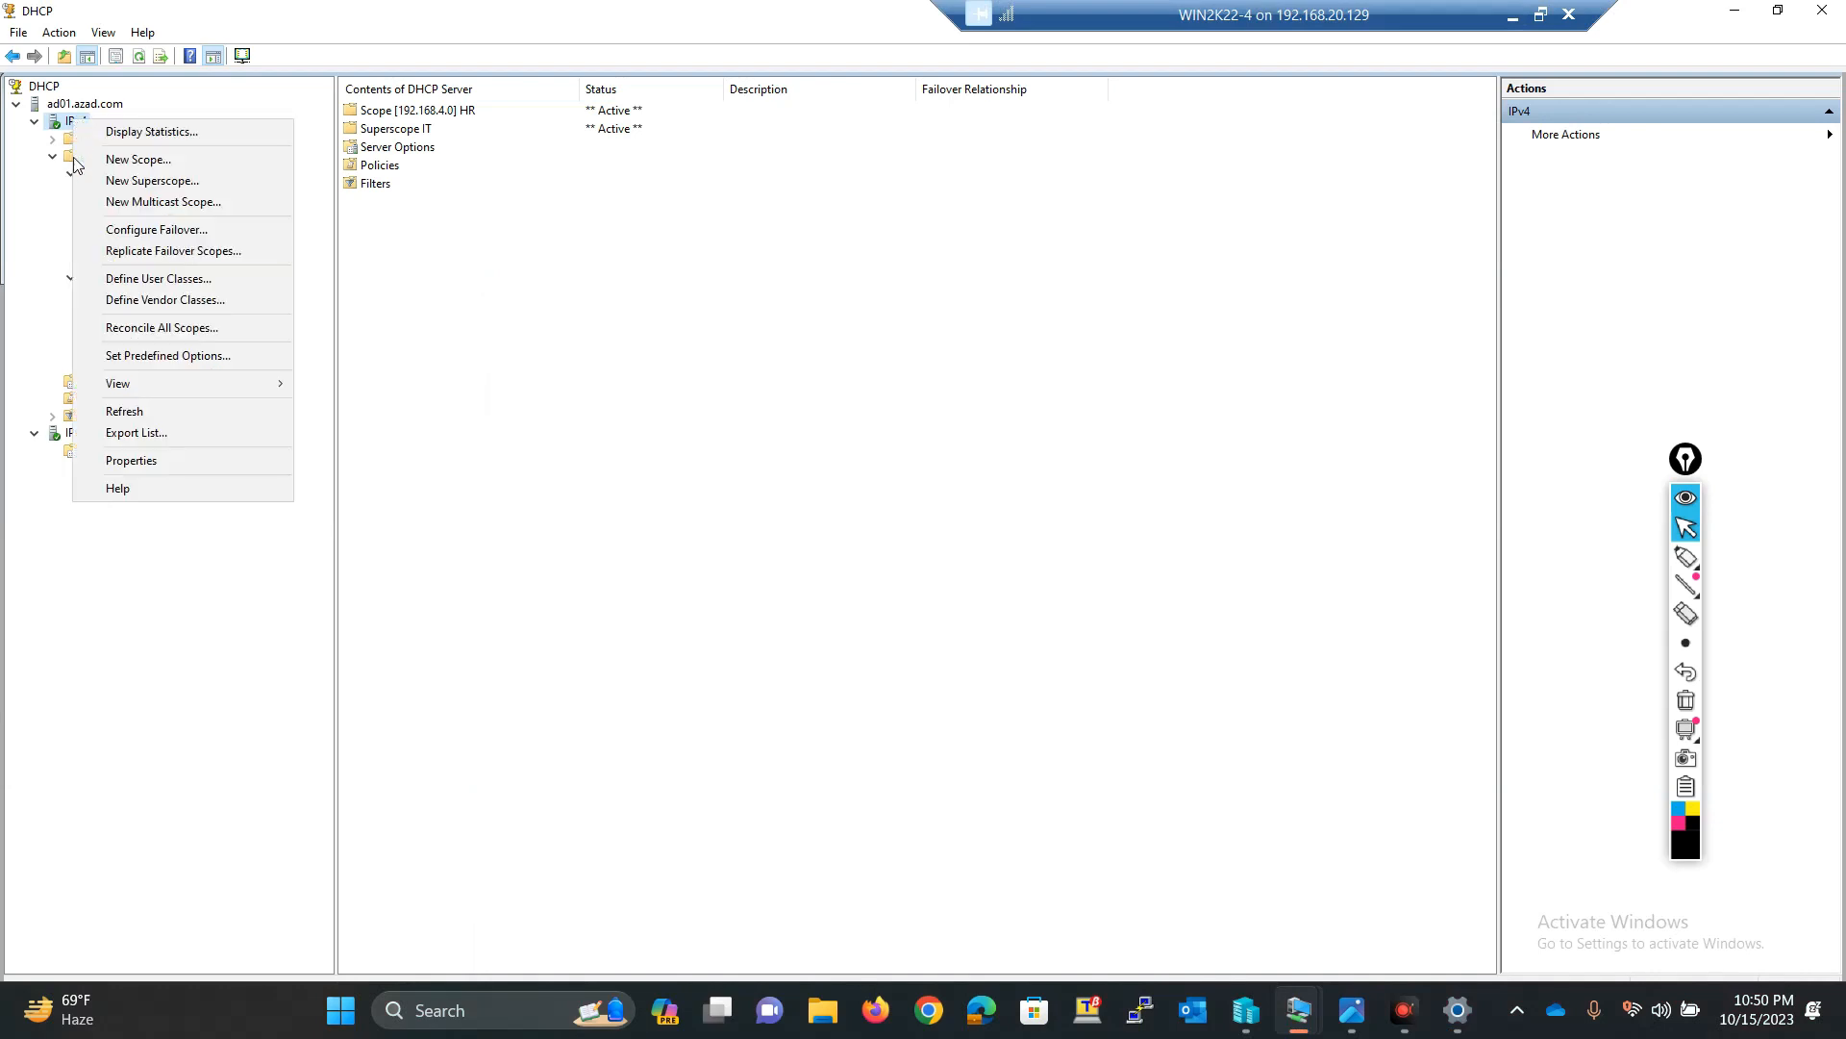
pyautogui.click(114, 231)
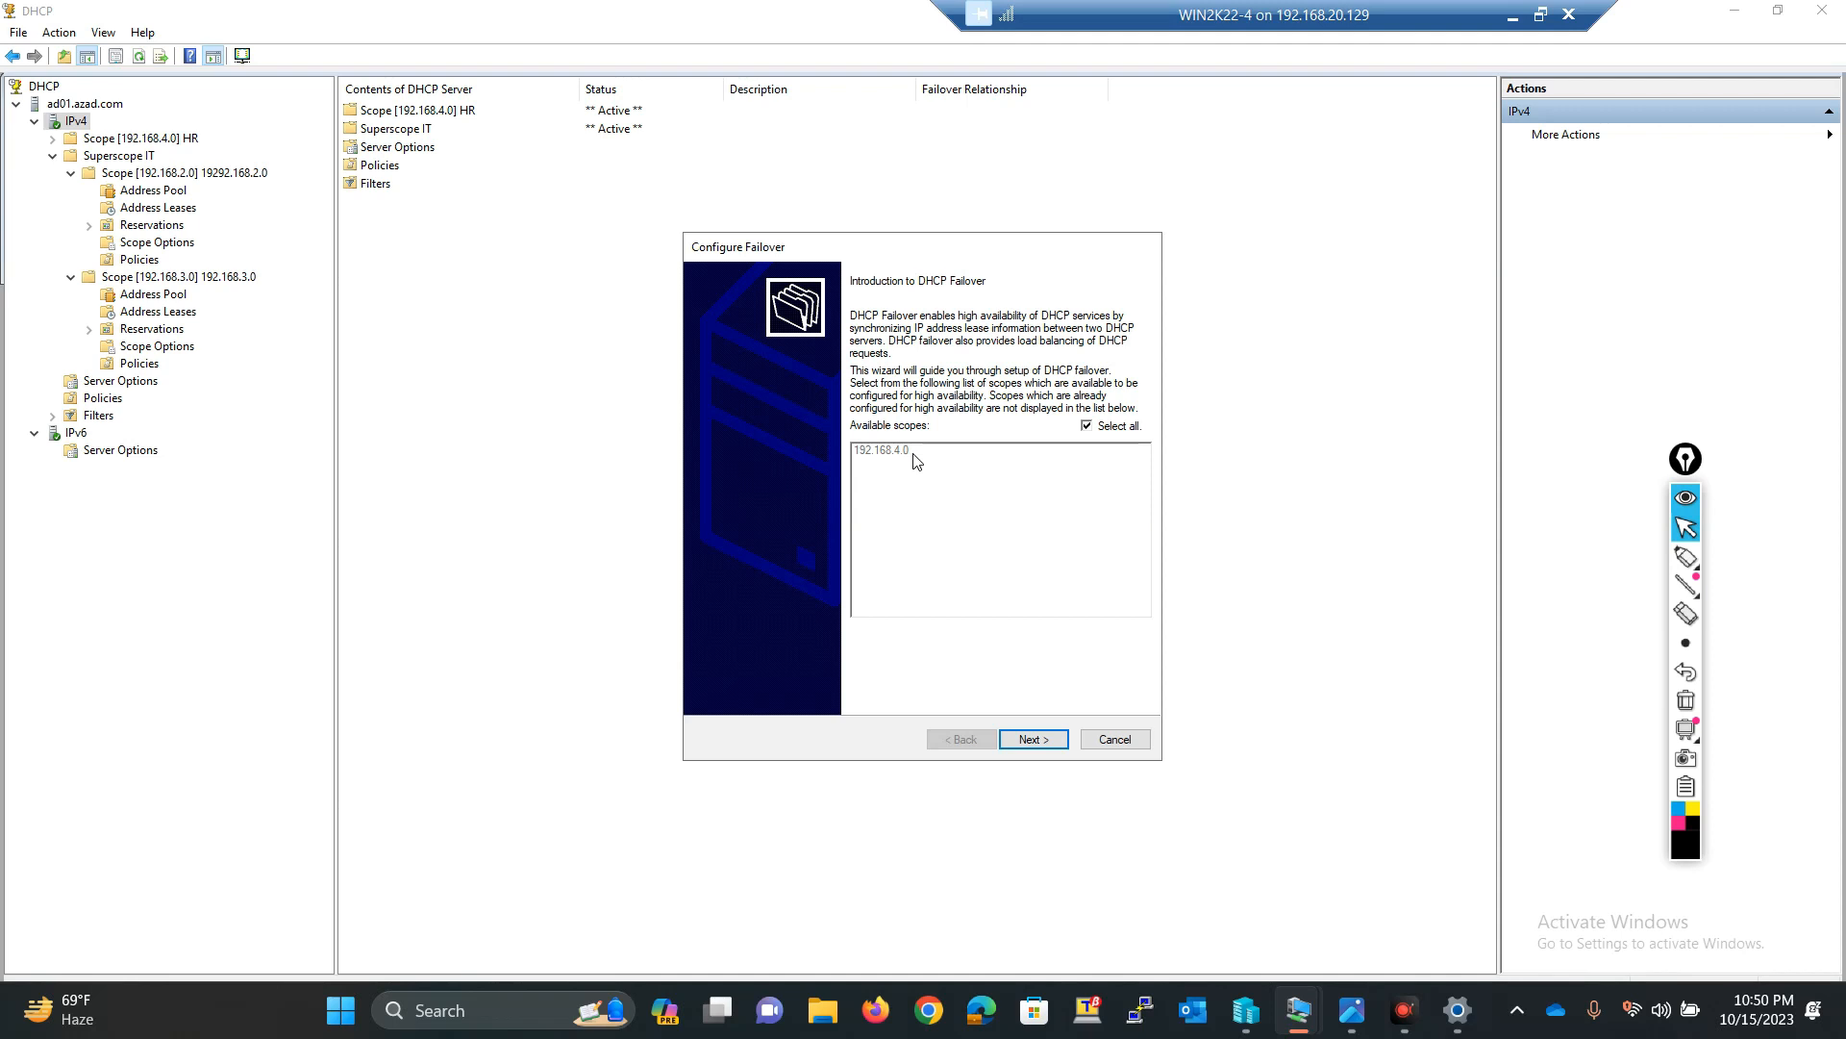
# Step: Keep the 192.168.4.0 scope selected for failover and choose adc01 as the partner server
pyautogui.click(1033, 741)
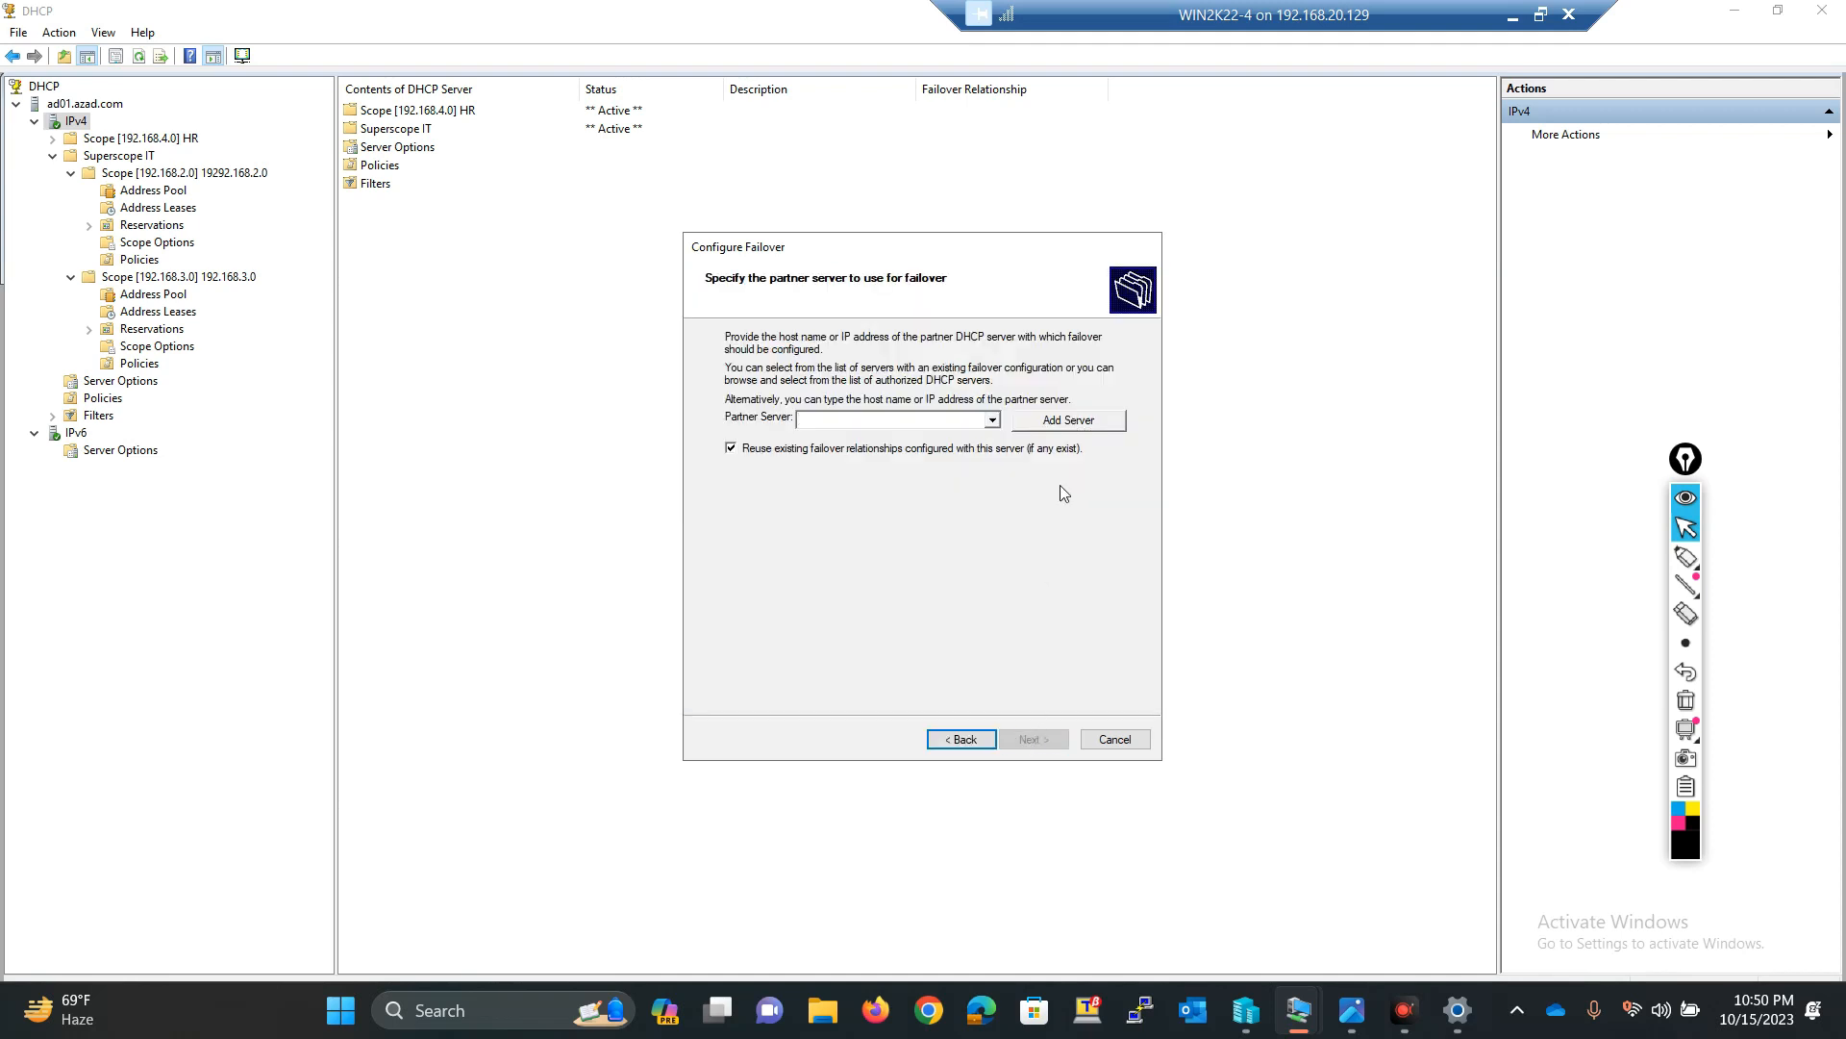
pyautogui.click(992, 422)
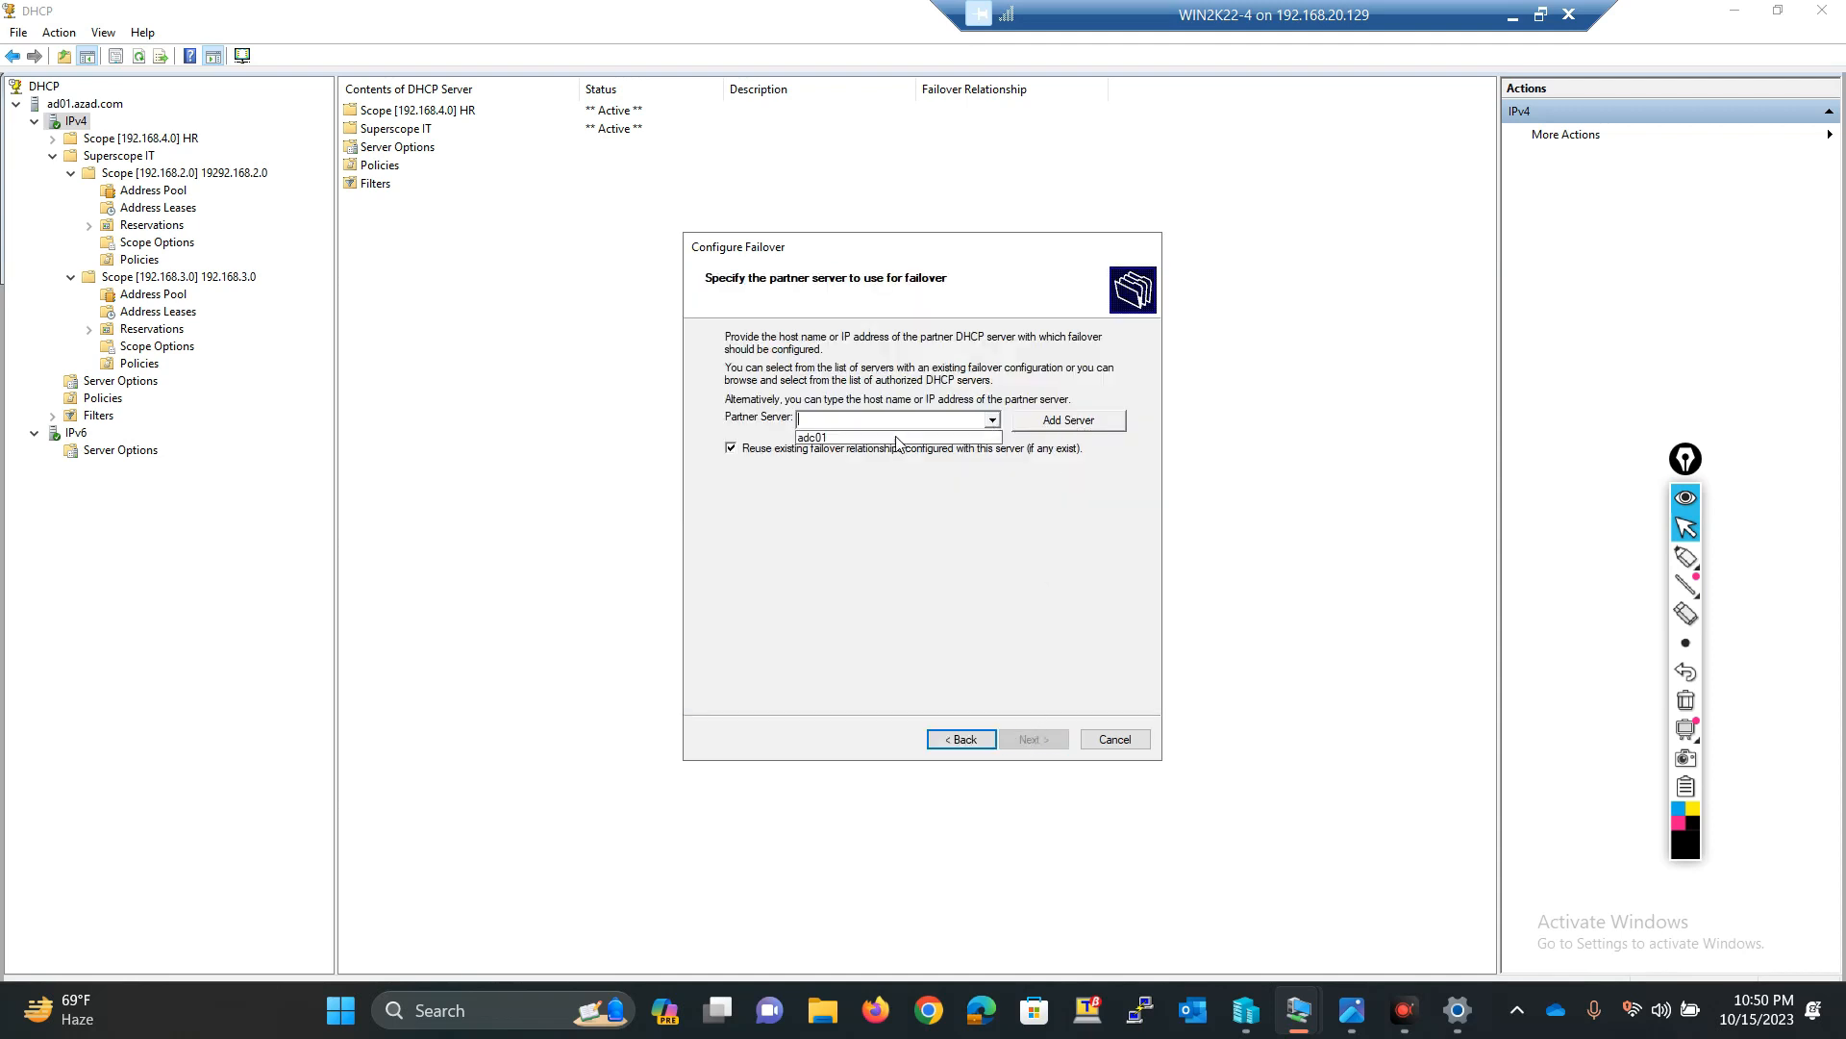
pyautogui.click(839, 438)
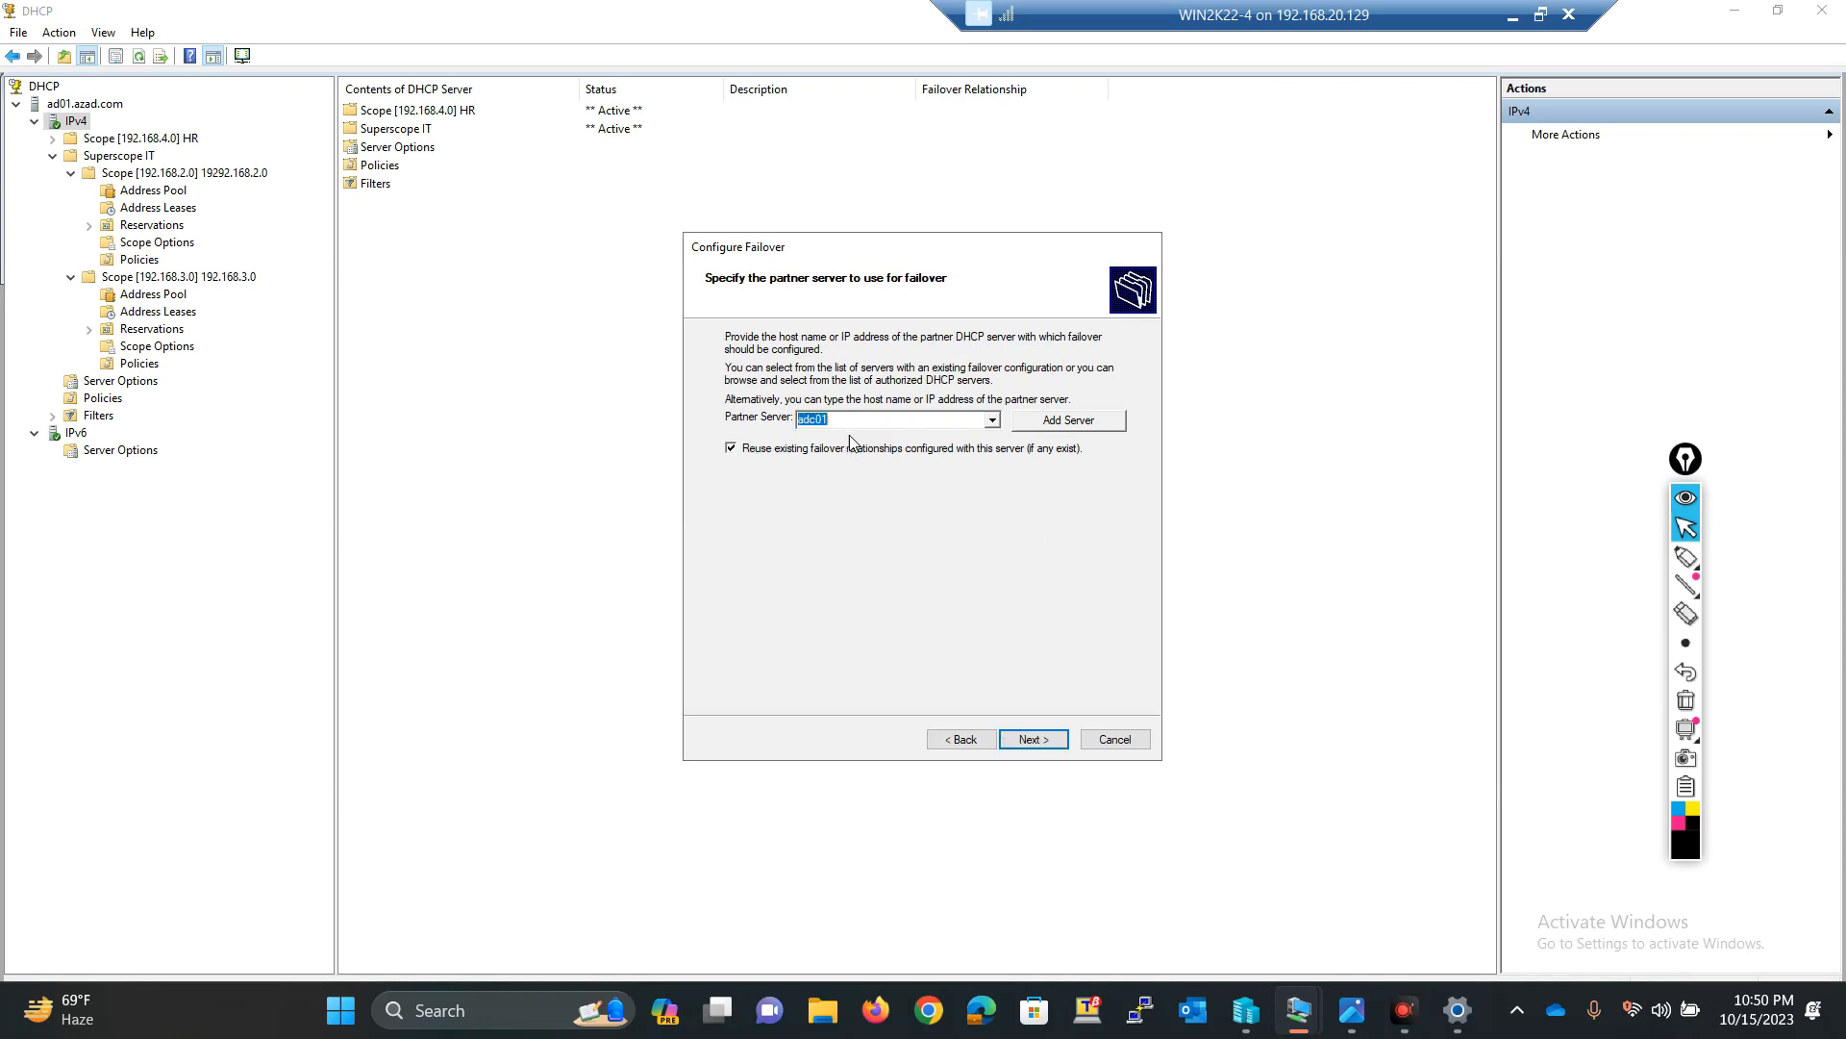
# Step: Accept the default failover relationship parameters, finish the Configure Failover wizard and close the progress log
pyautogui.click(1036, 739)
pyautogui.click(1037, 738)
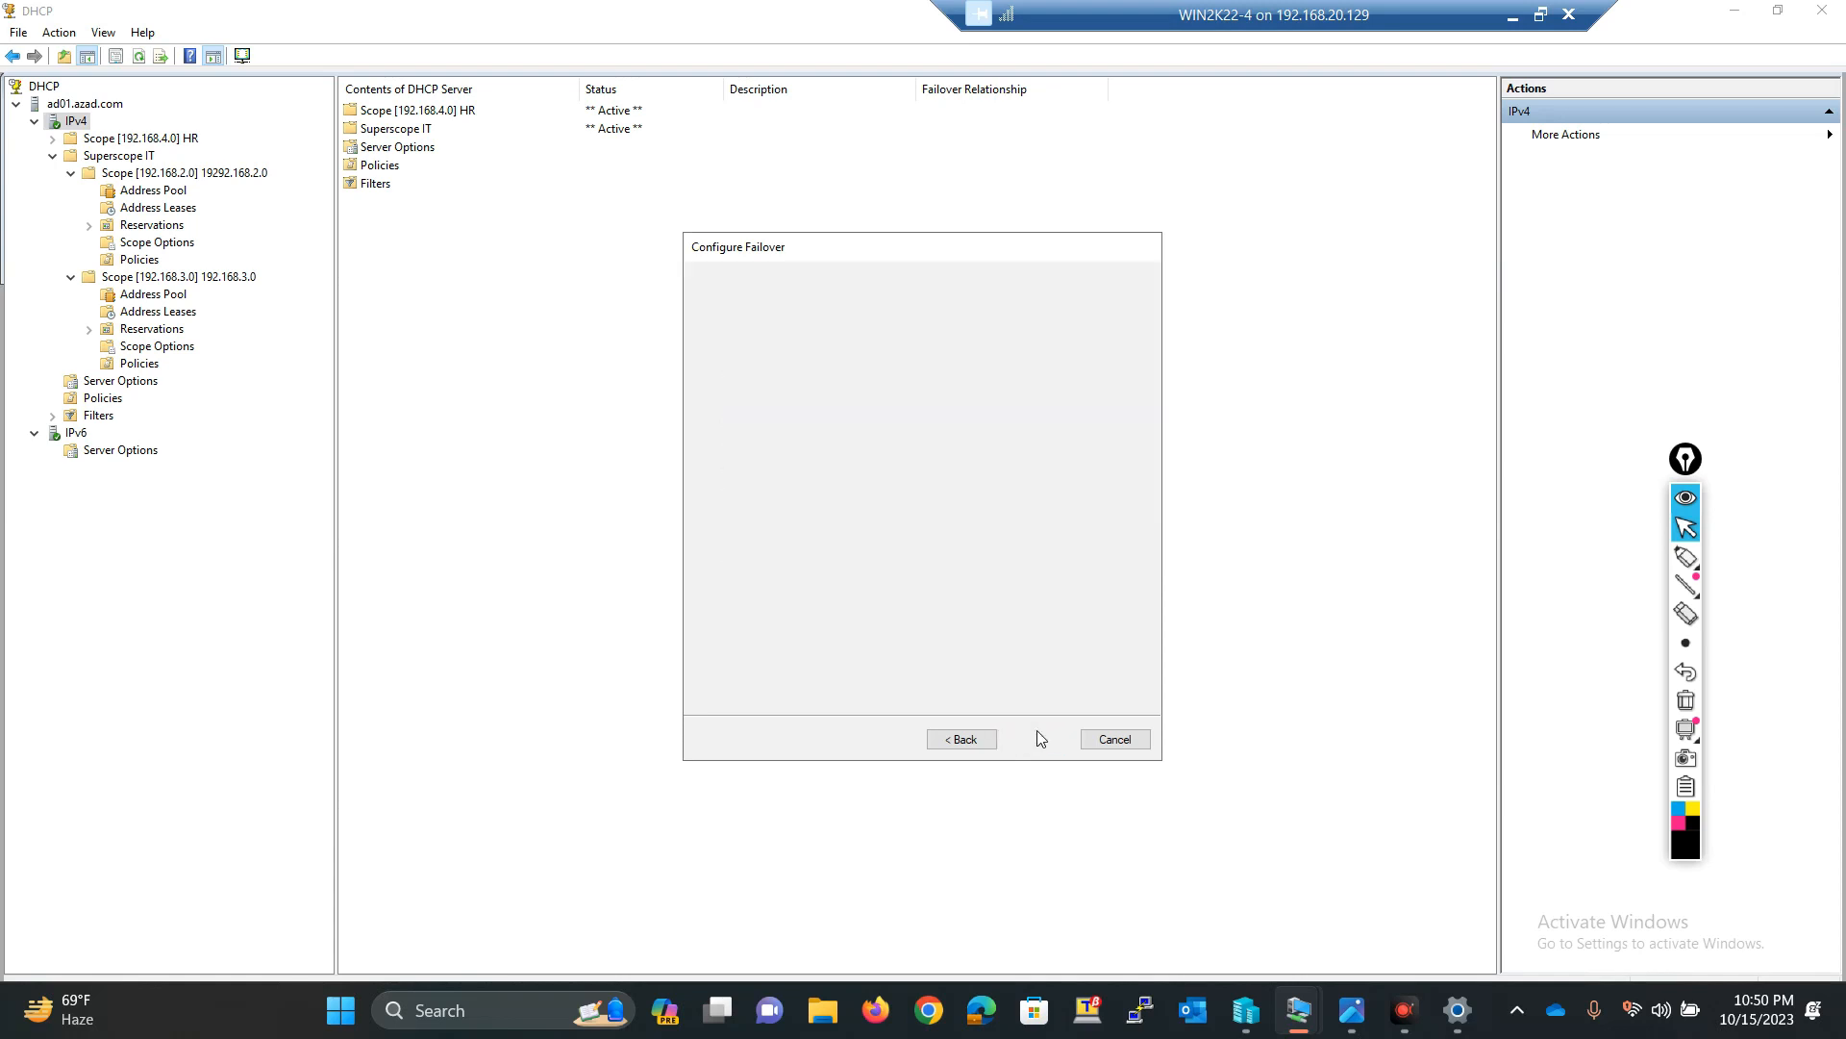
pyautogui.click(1034, 739)
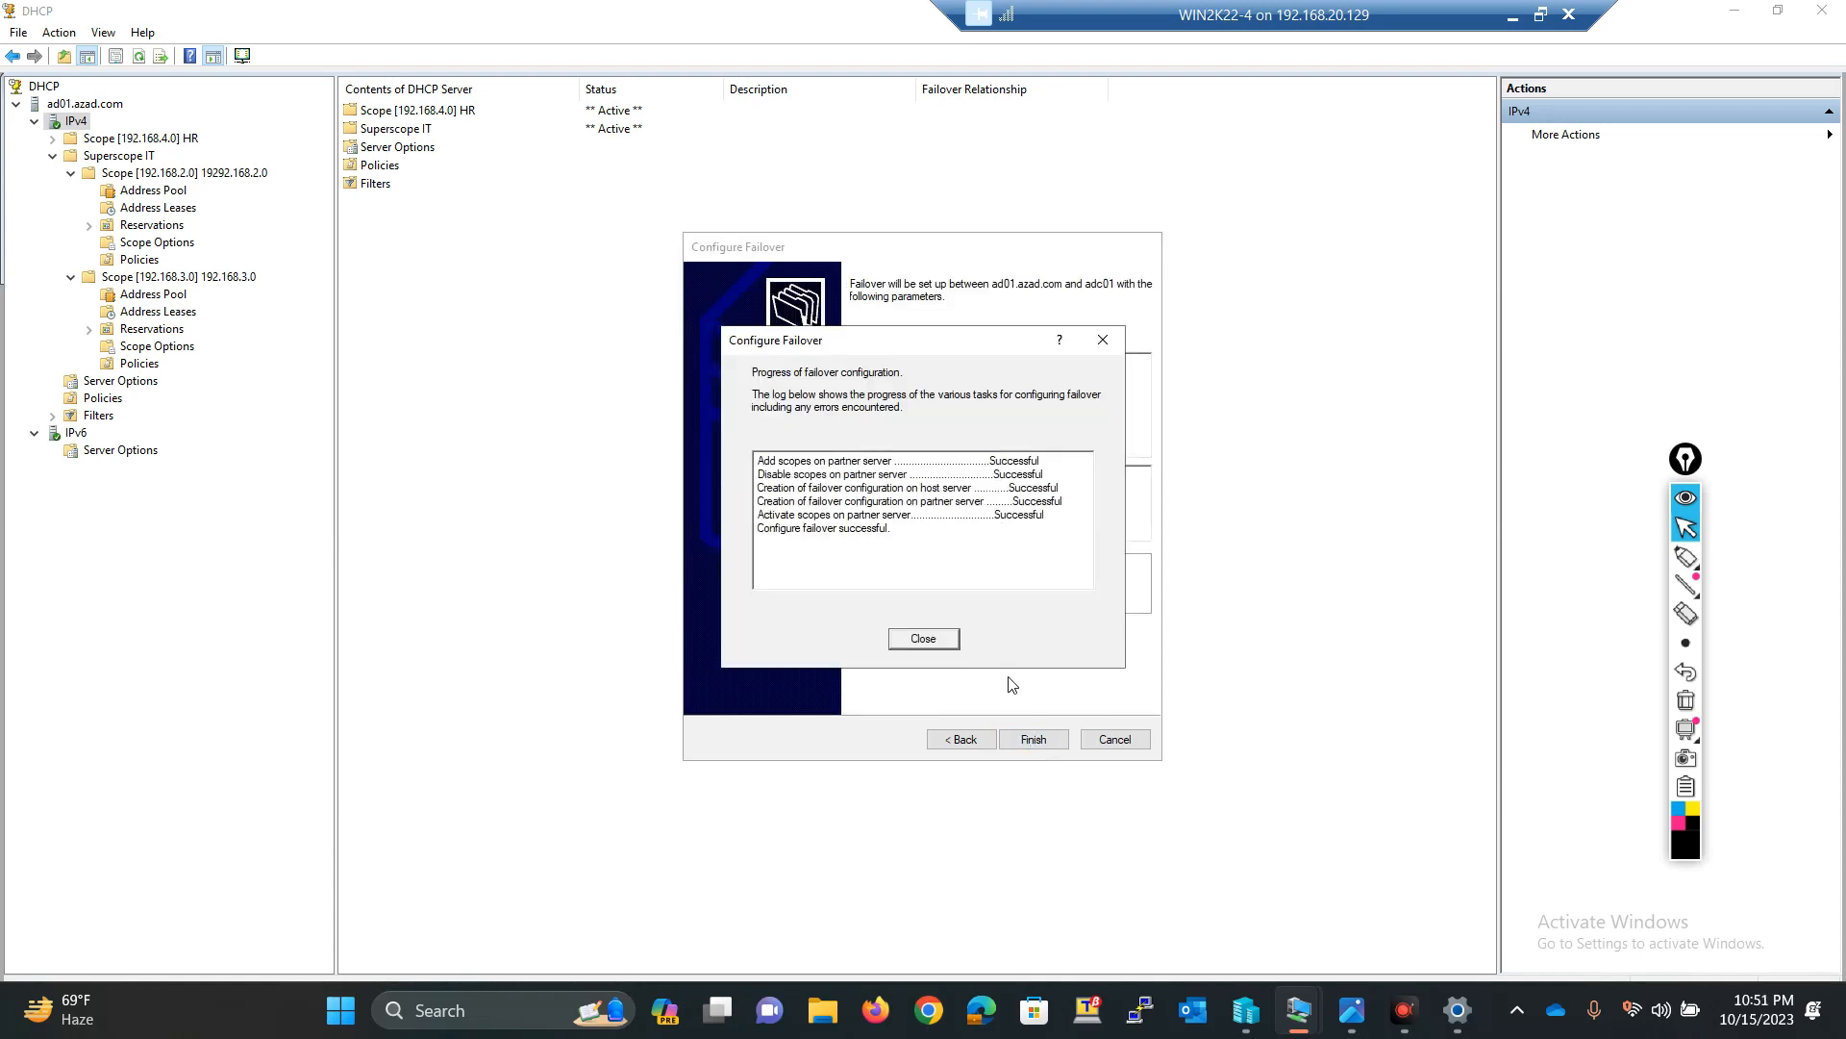
pyautogui.click(929, 637)
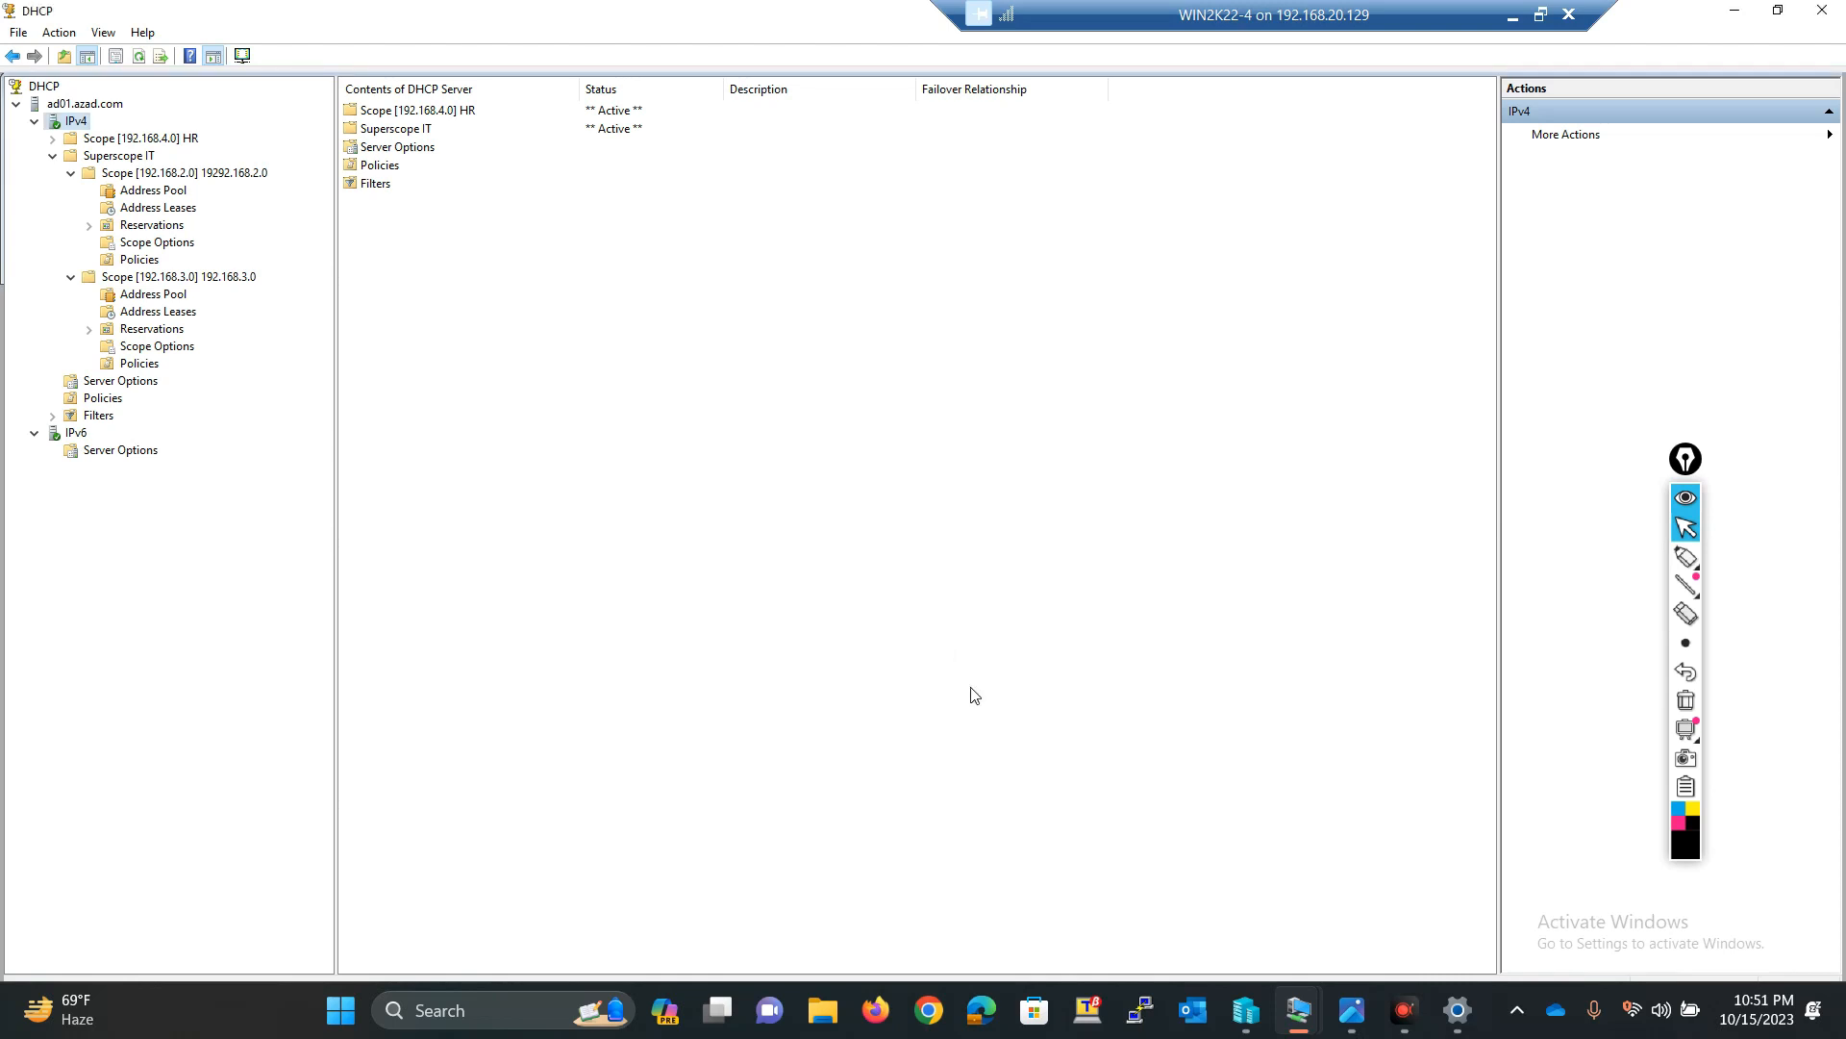
# Step: Switch to the ADC01 virtual machine, refresh its DHCP console and expand the 192.168.4.0 HR scope to verify replication
pyautogui.click(1507, 18)
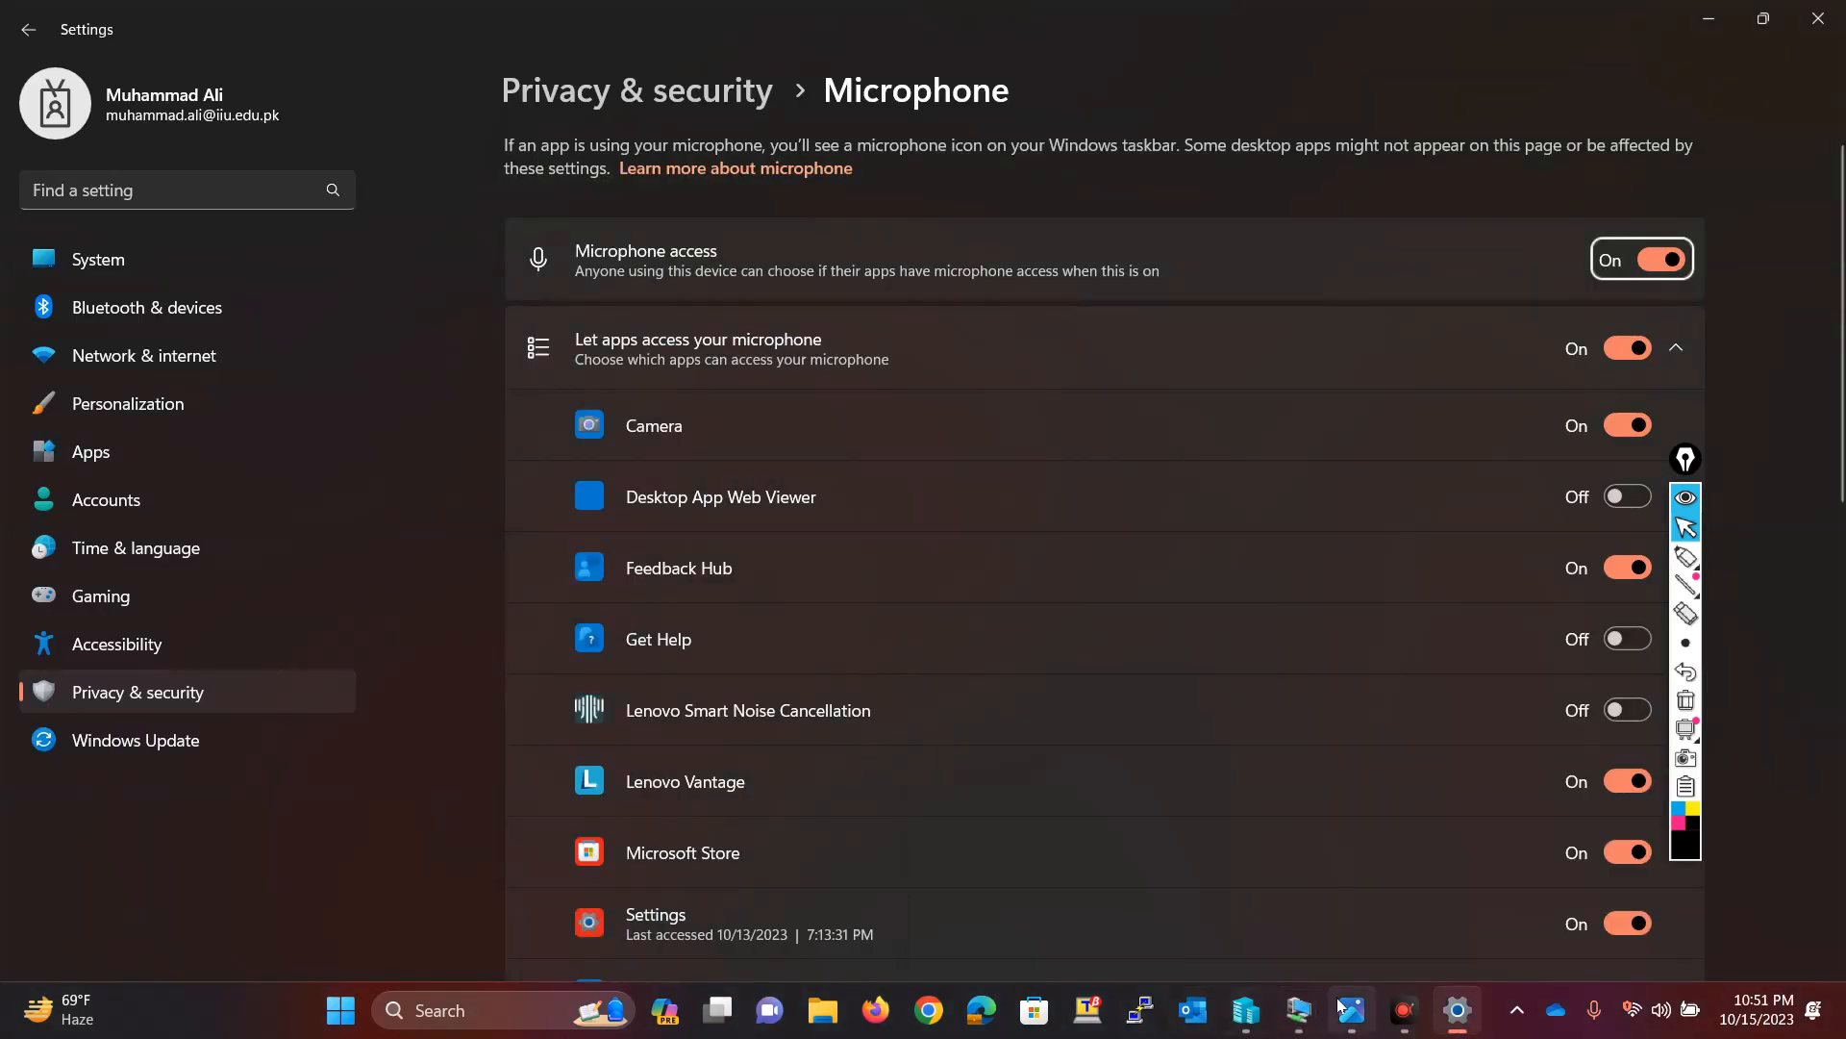
pyautogui.moveTo(1346, 1007)
pyautogui.moveTo(1390, 893)
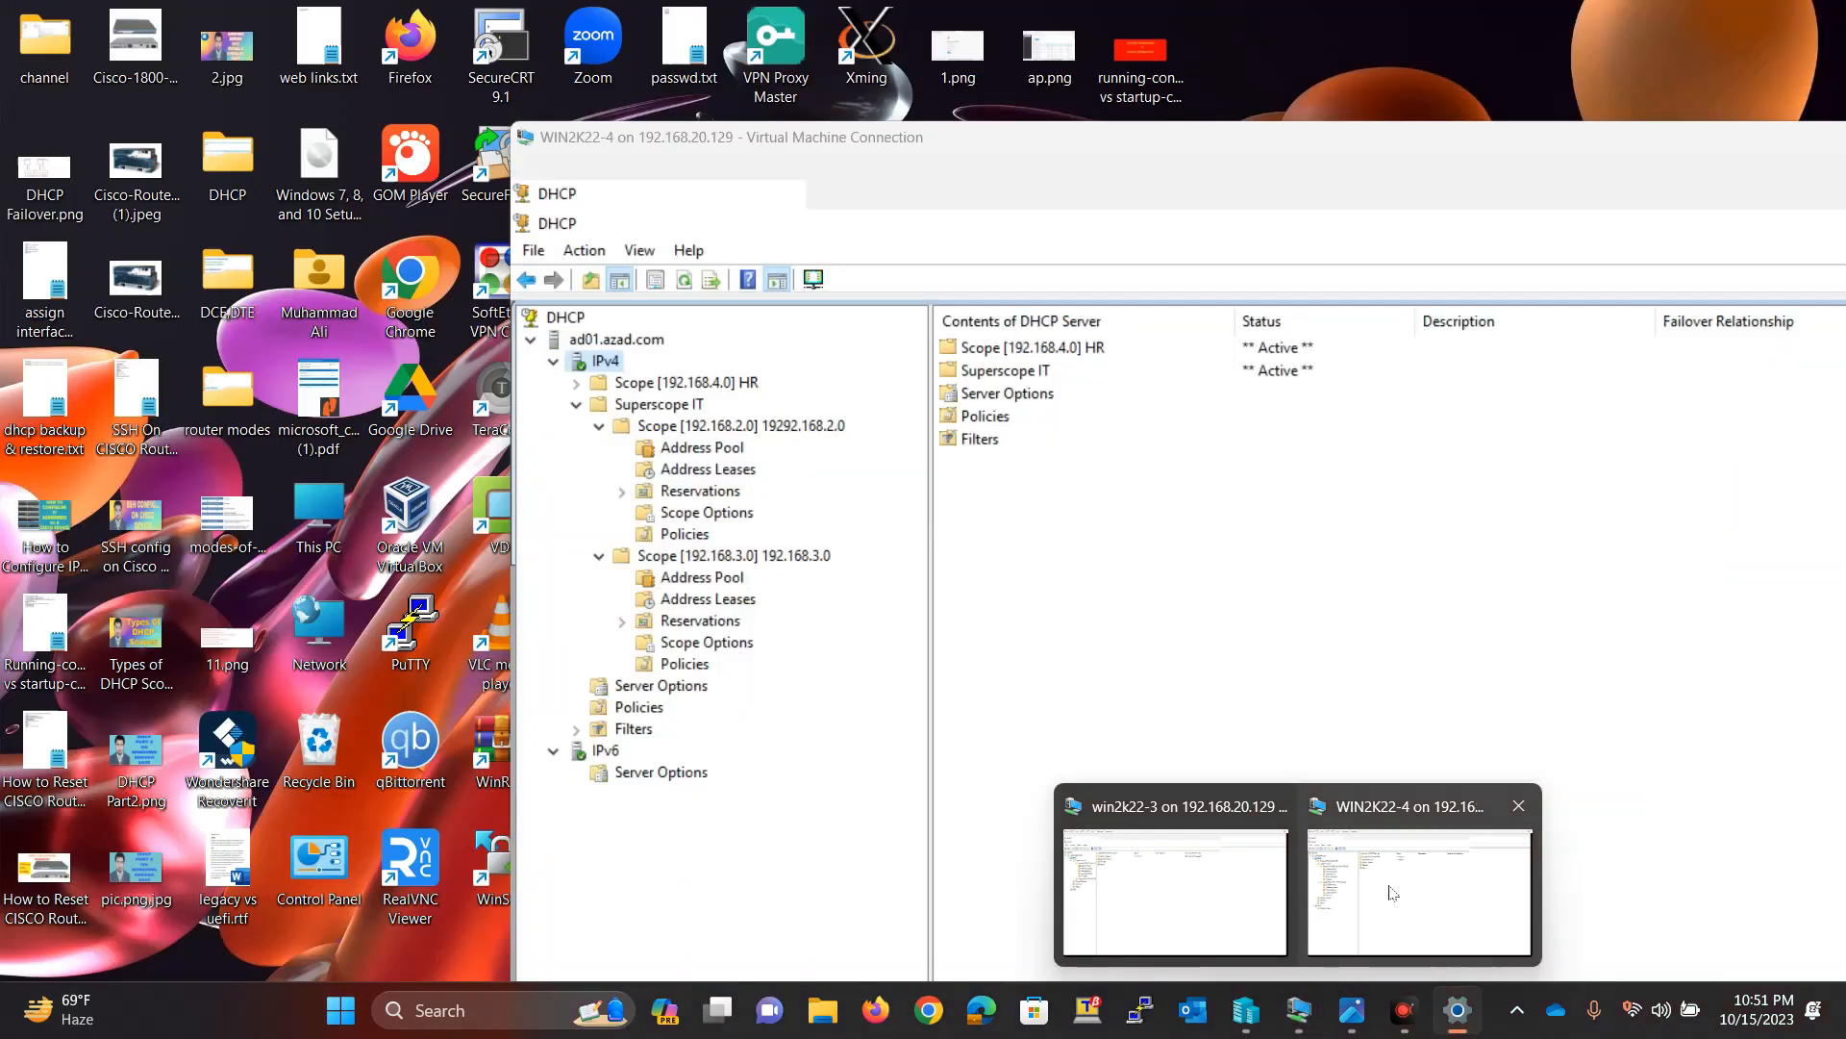
pyautogui.click(1175, 893)
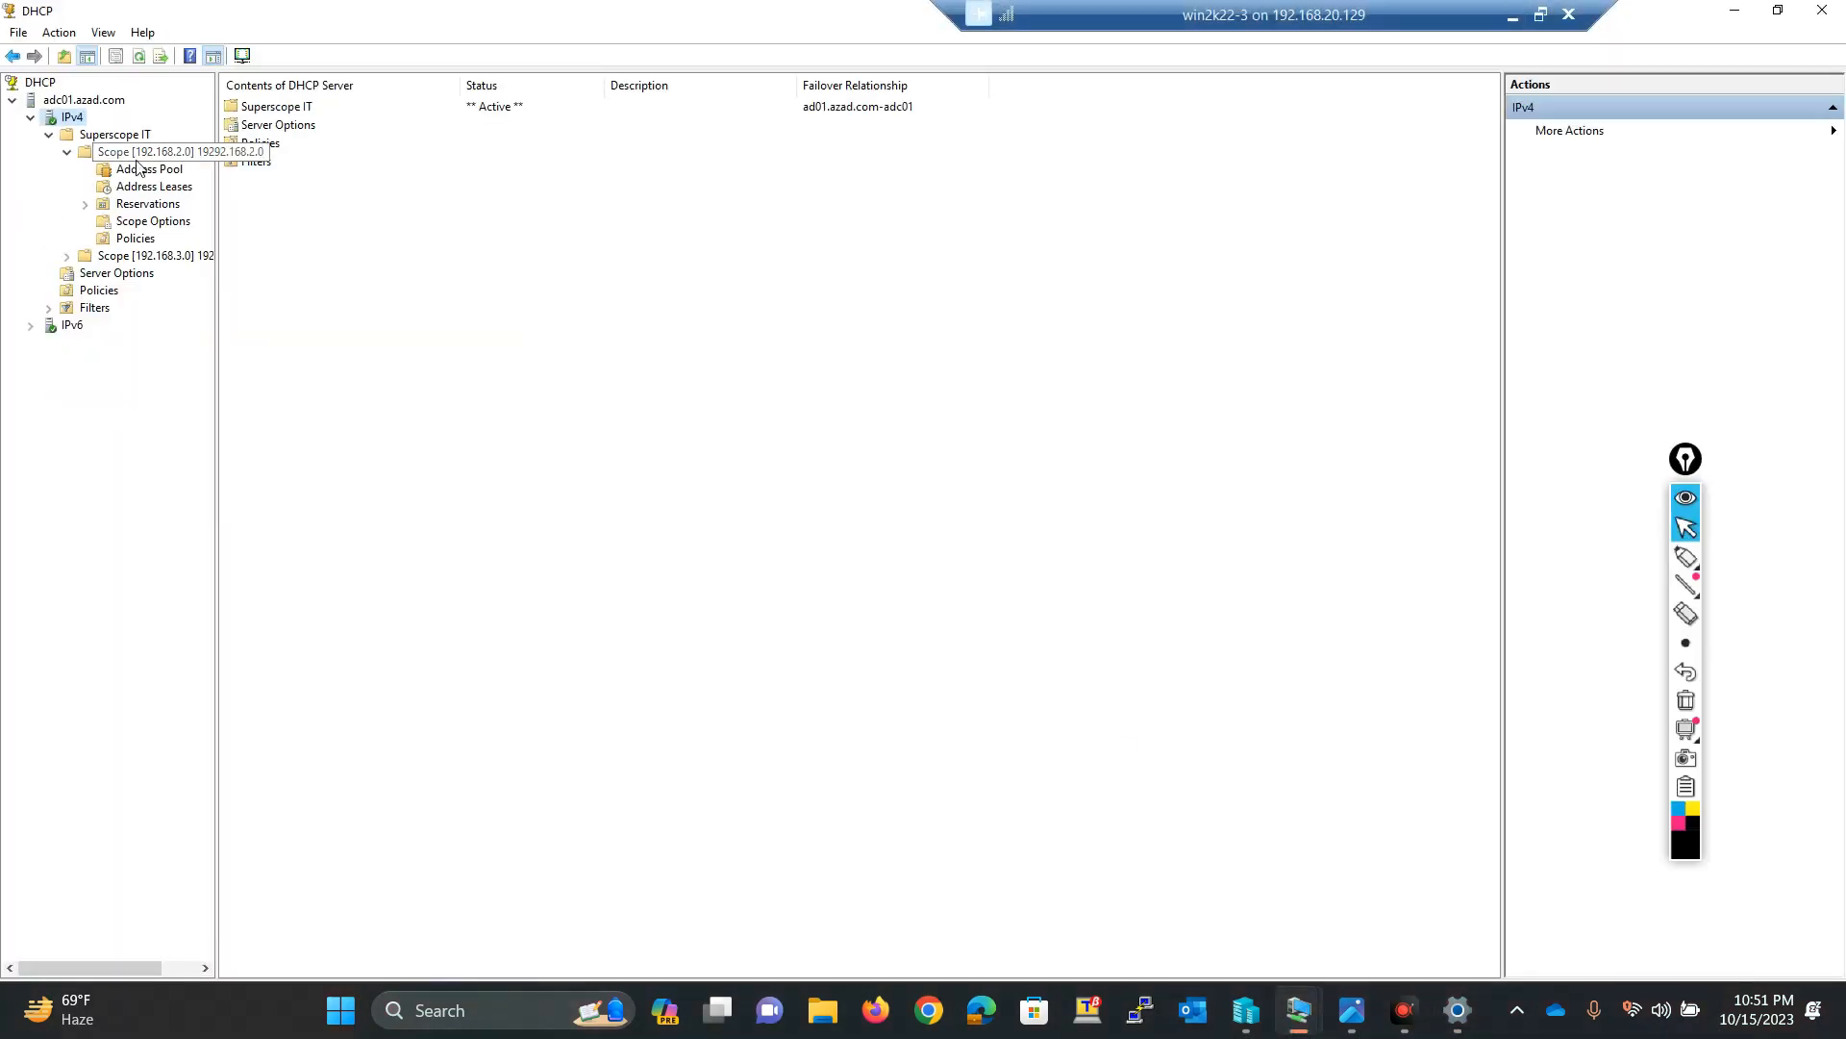
pyautogui.click(140, 57)
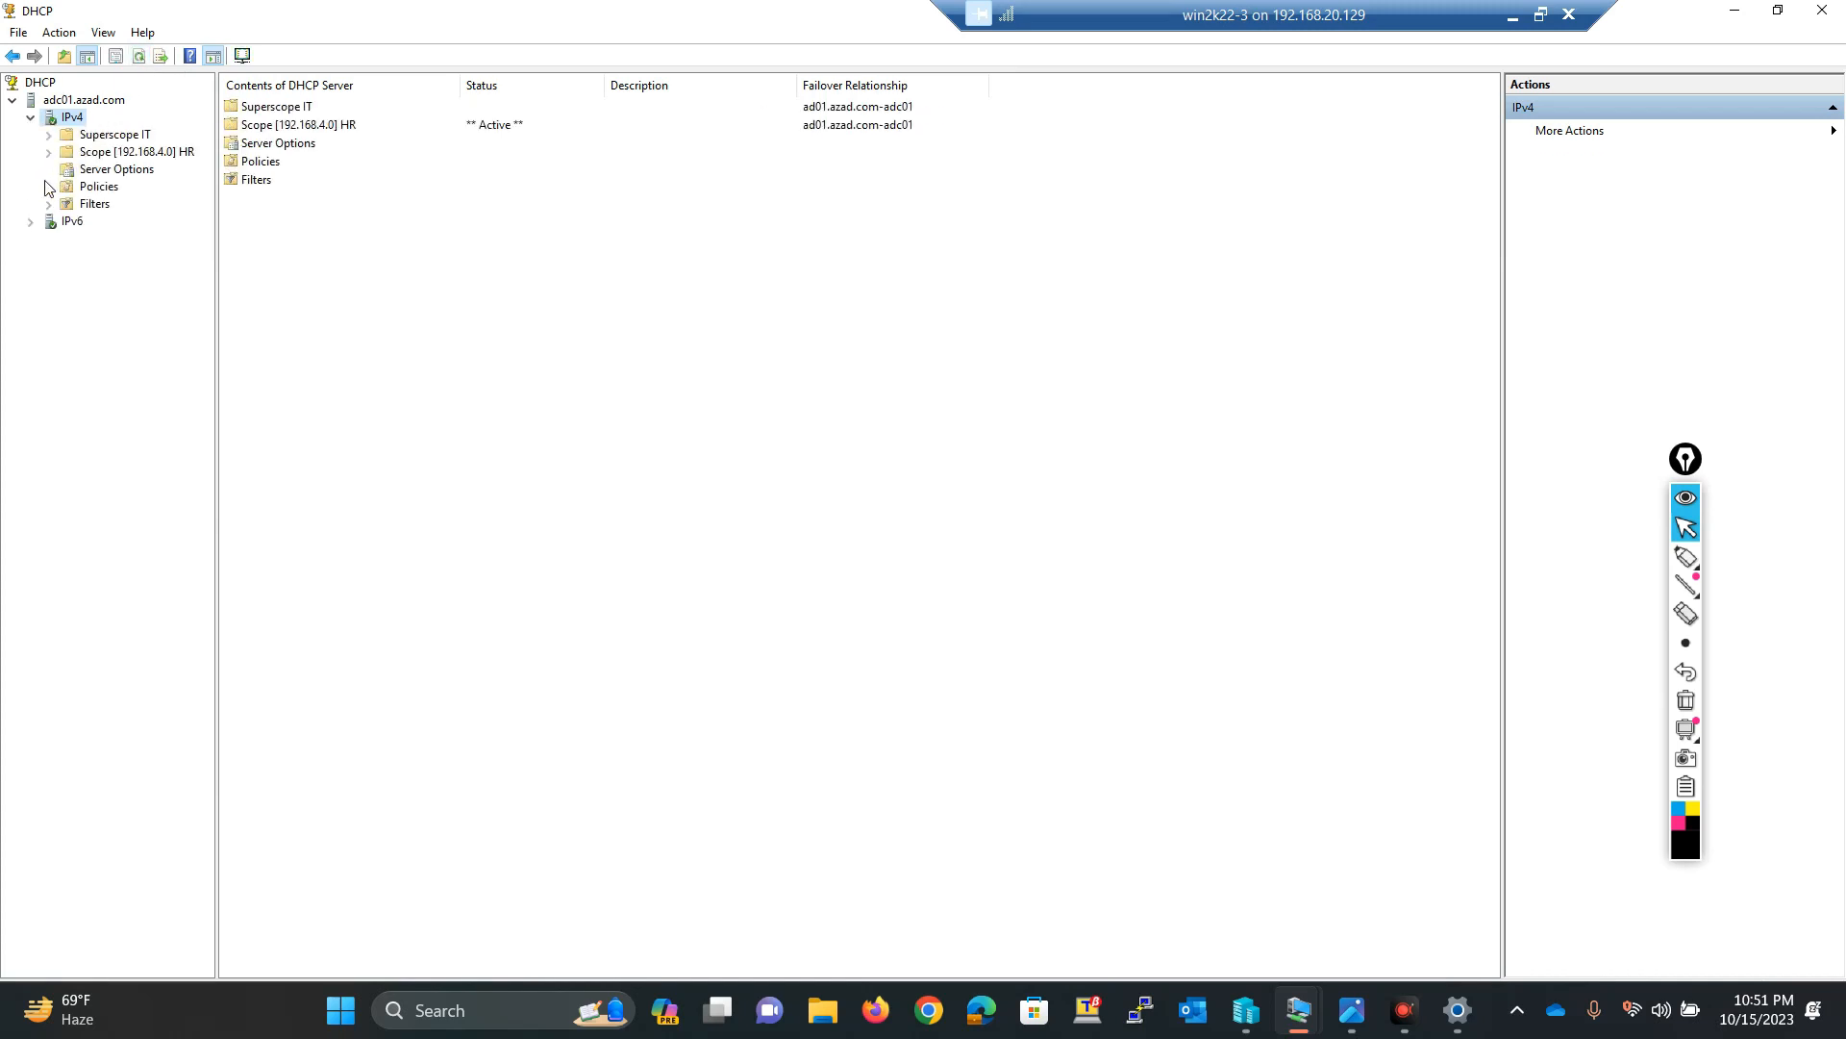
pyautogui.doubleClick(140, 154)
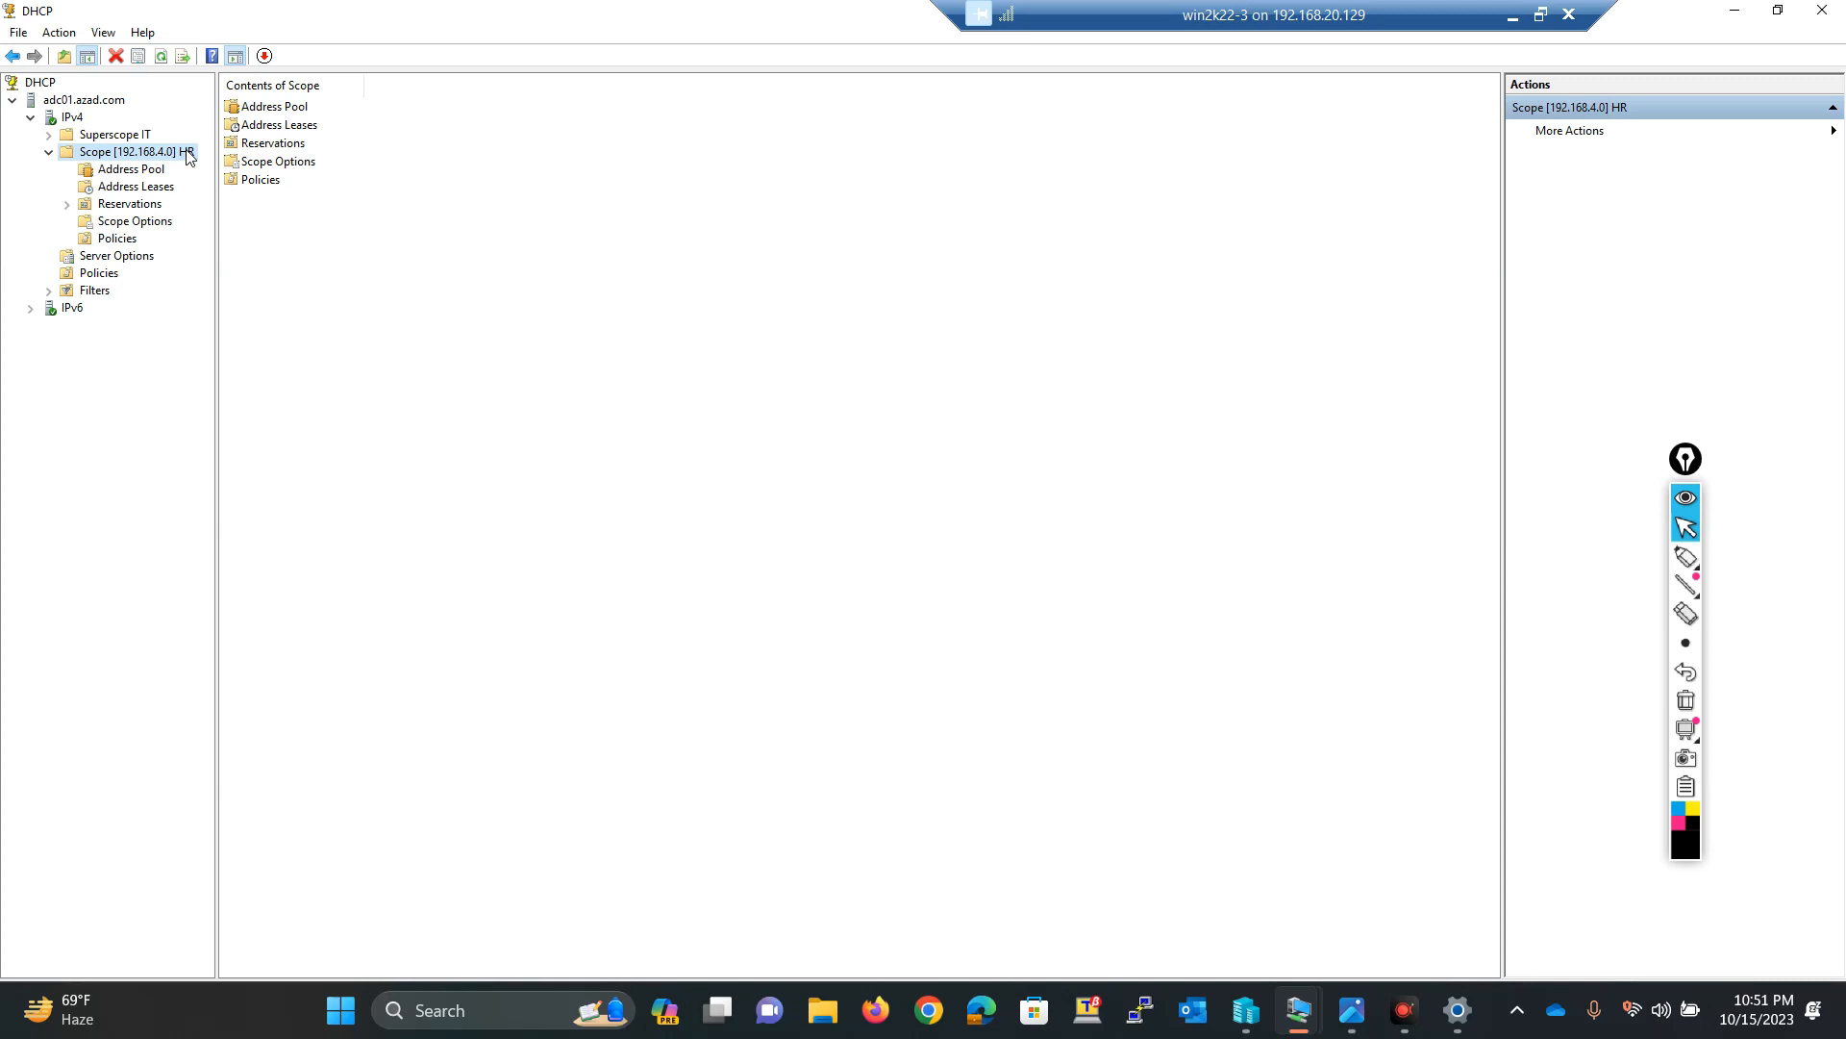
# Step: Minimize the virtual machine window and bring up the DHCP Failover diagram image
pyautogui.click(1536, 12)
pyautogui.click(1298, 1009)
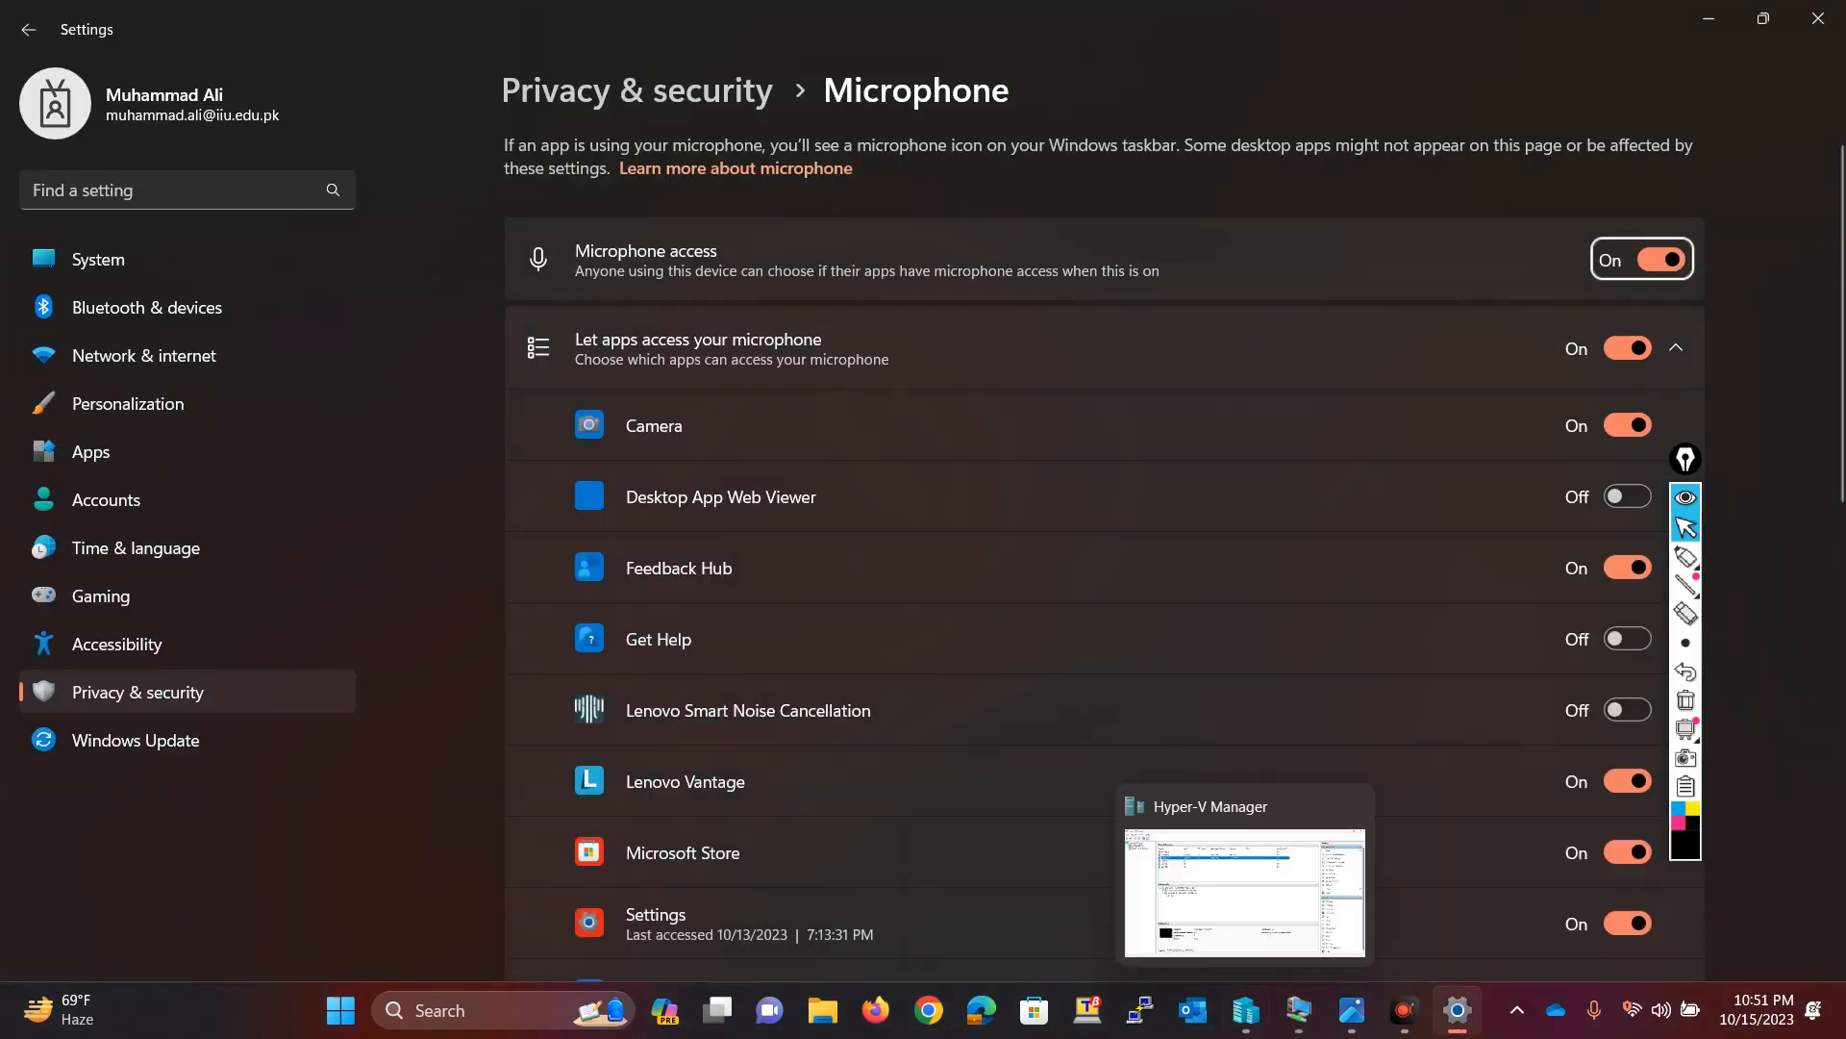
pyautogui.click(1351, 1009)
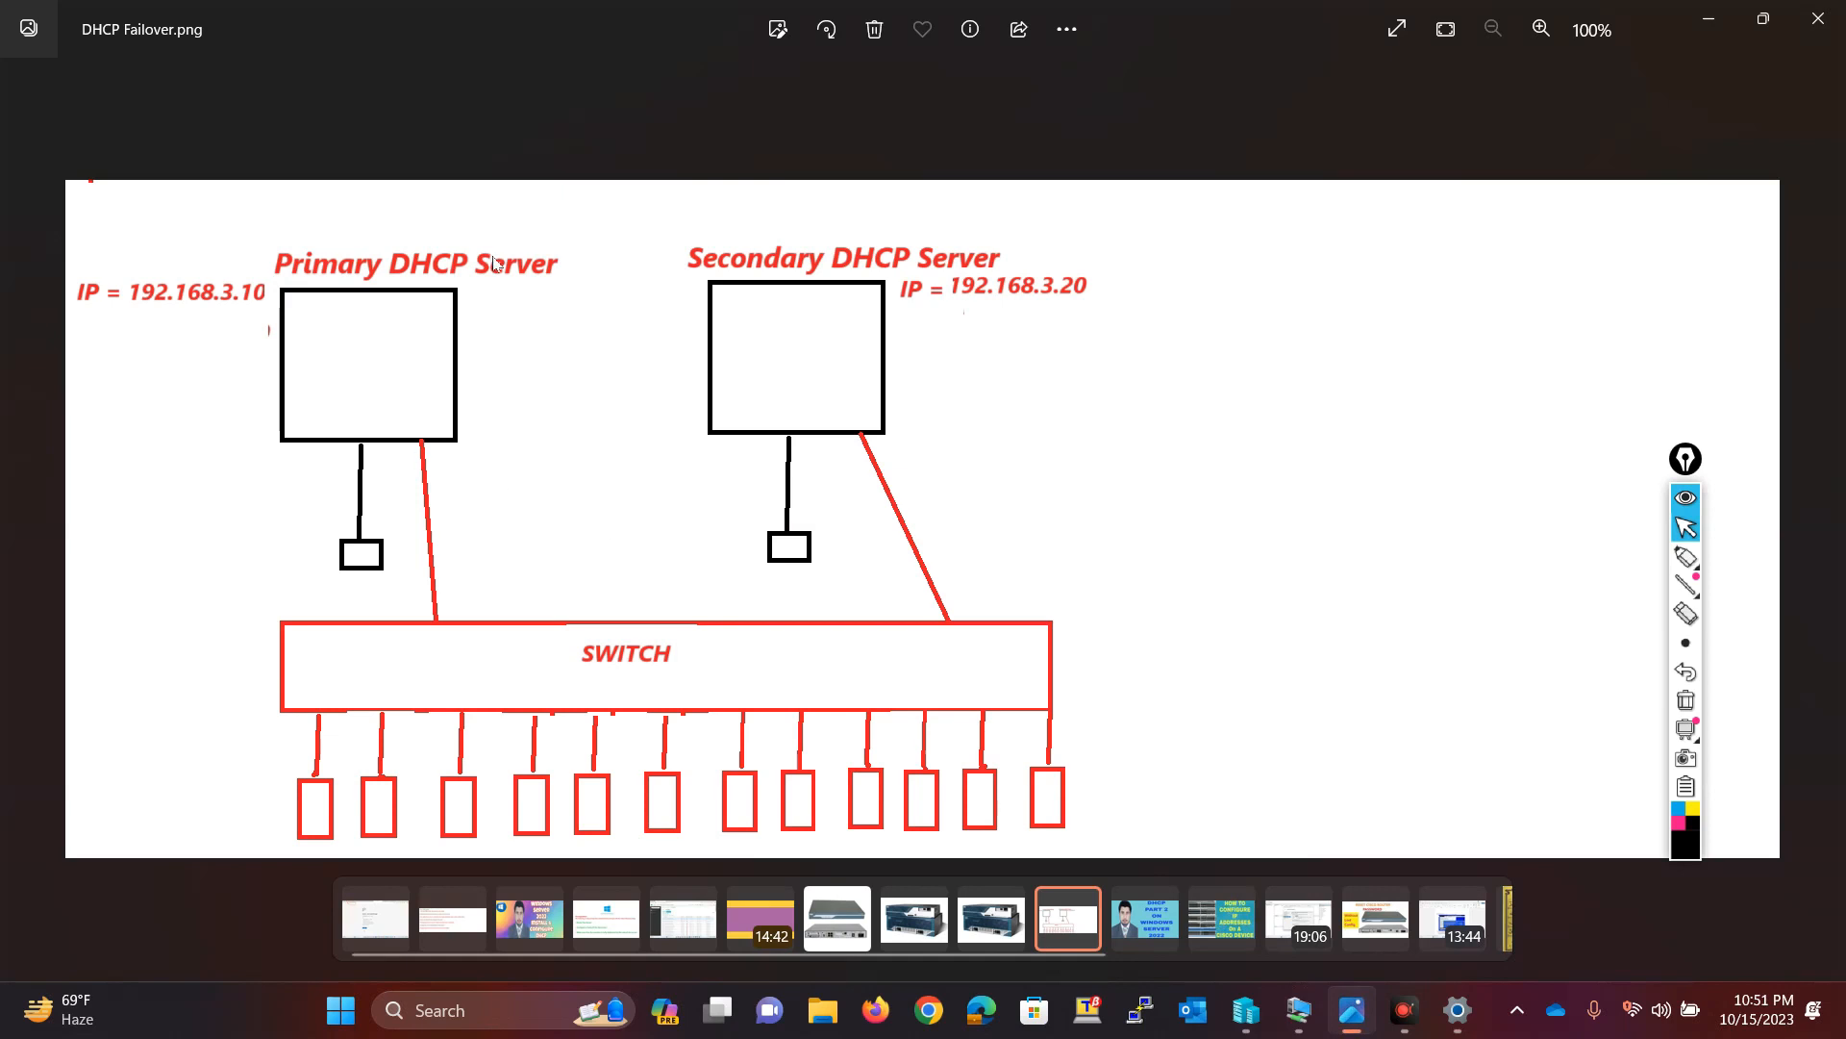